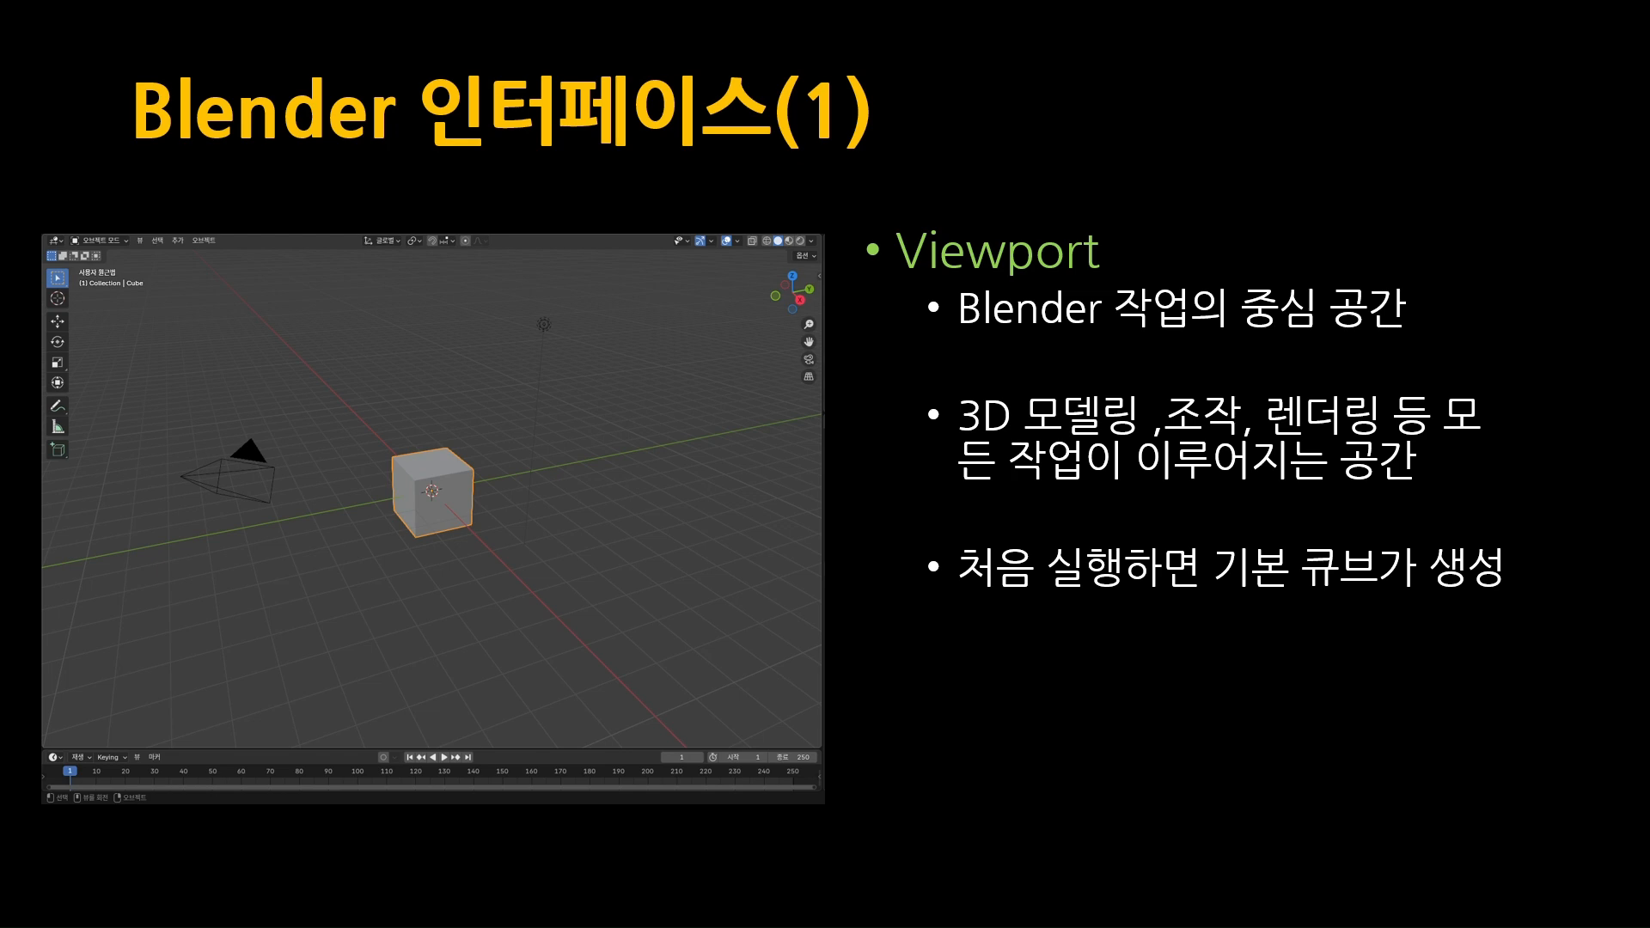
Step: Advance the presentation to the "Blender 기본 사용법(1)" slide, end the slideshow and switch to Blender
{"action": "key", "text": "Right"}
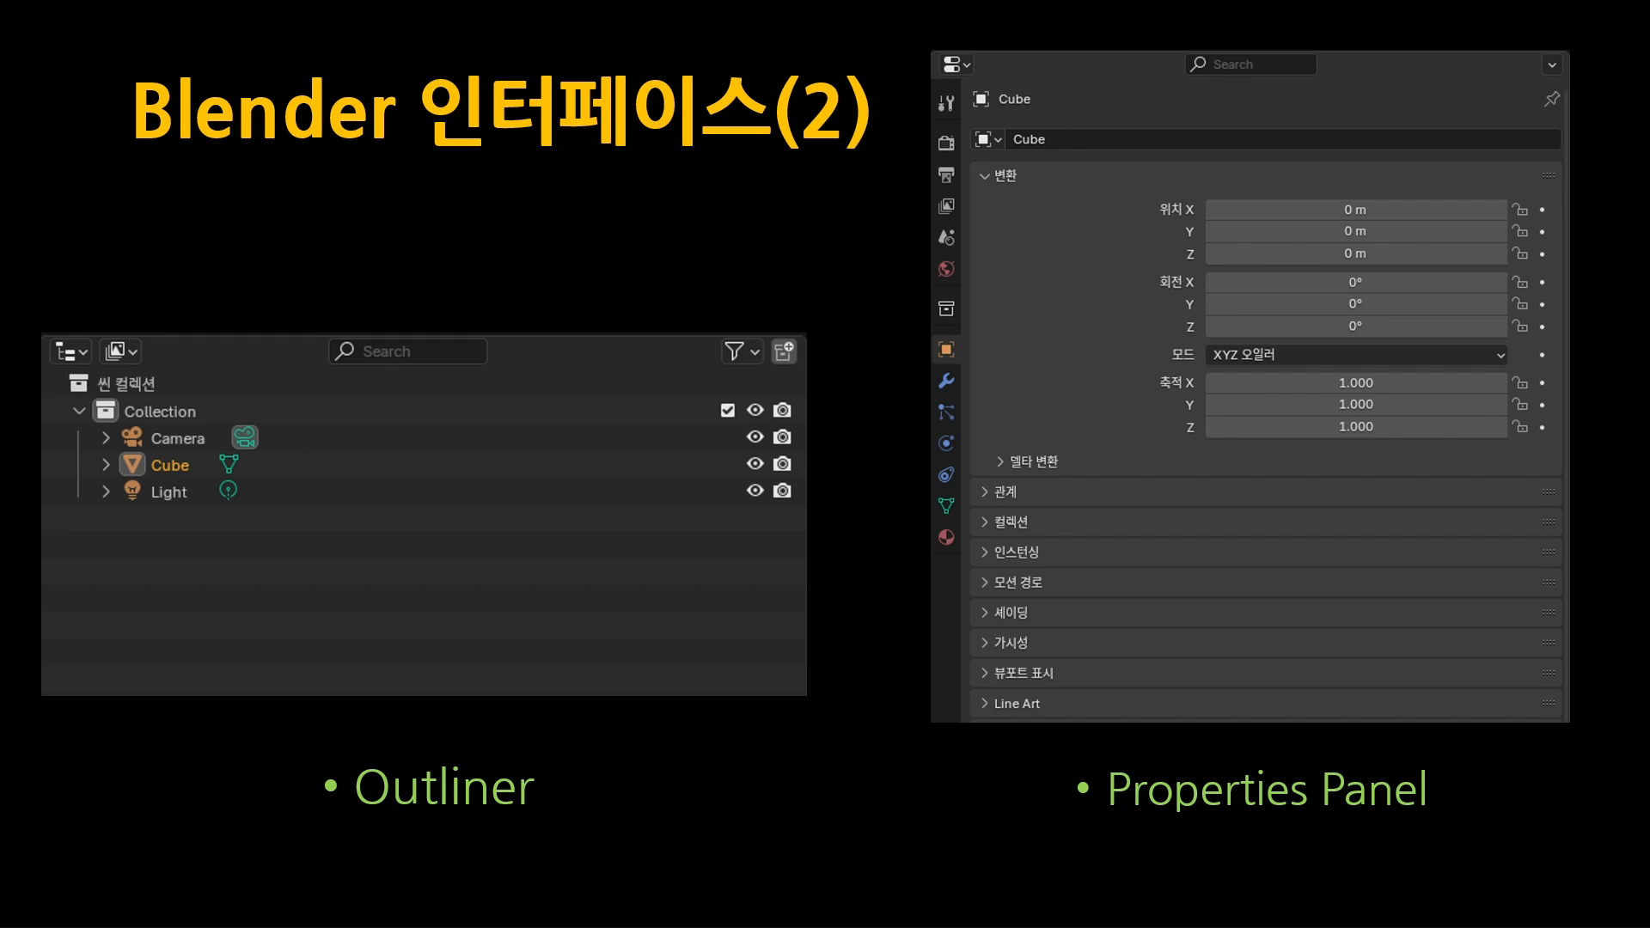
{"action": "key", "text": "Right"}
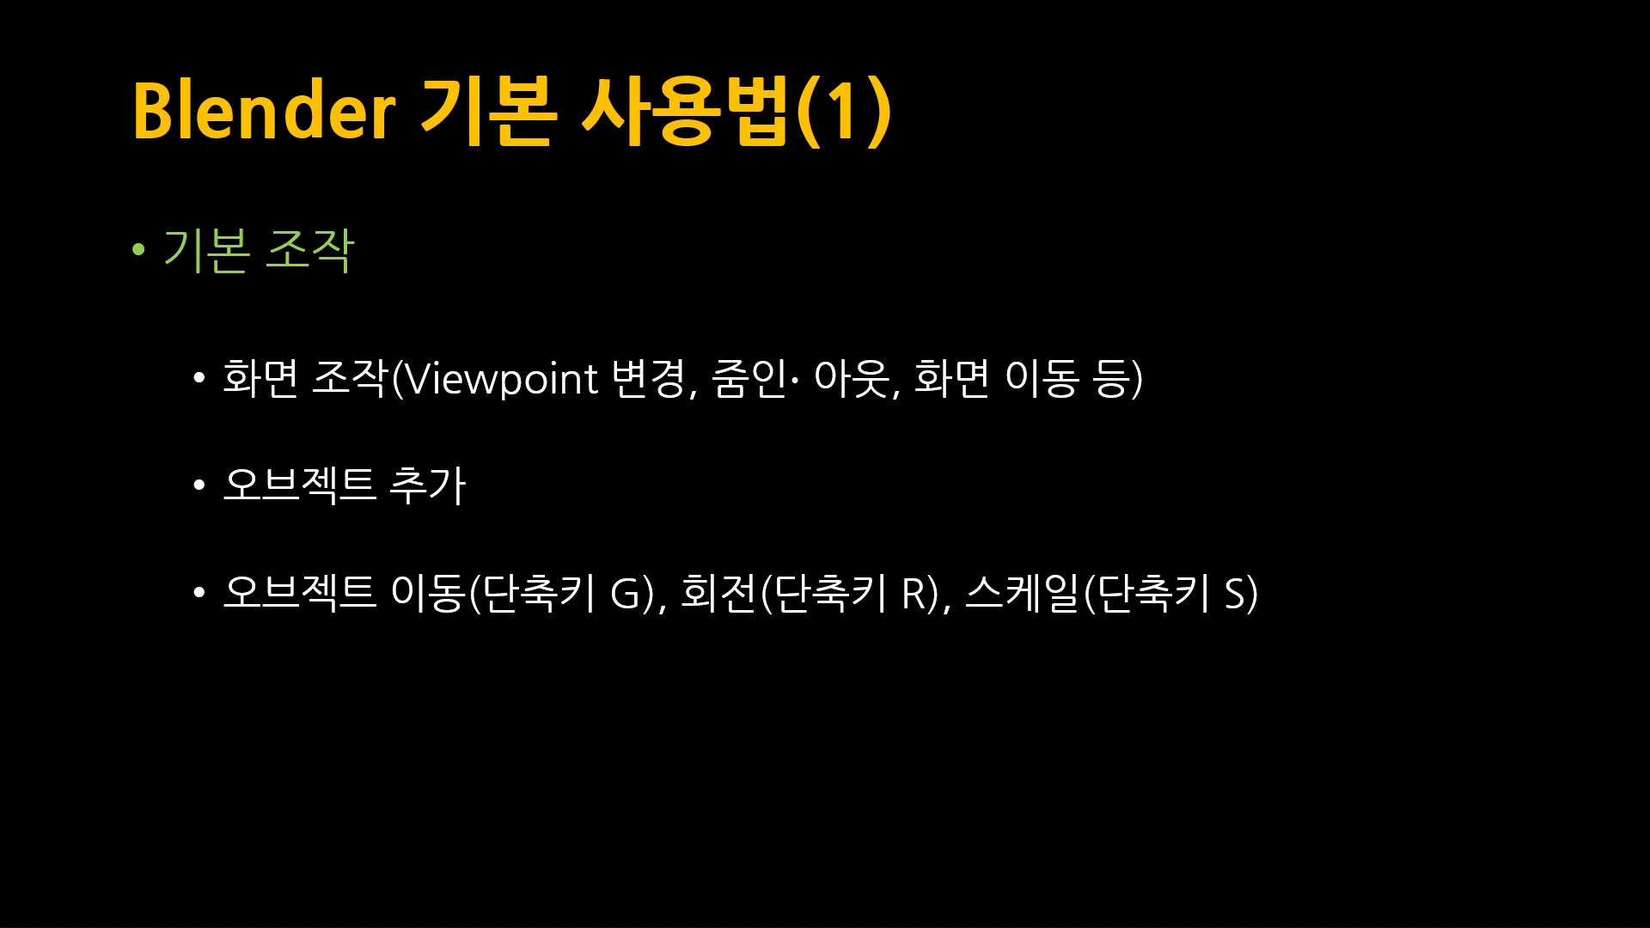
{"action": "key", "text": "Escape"}
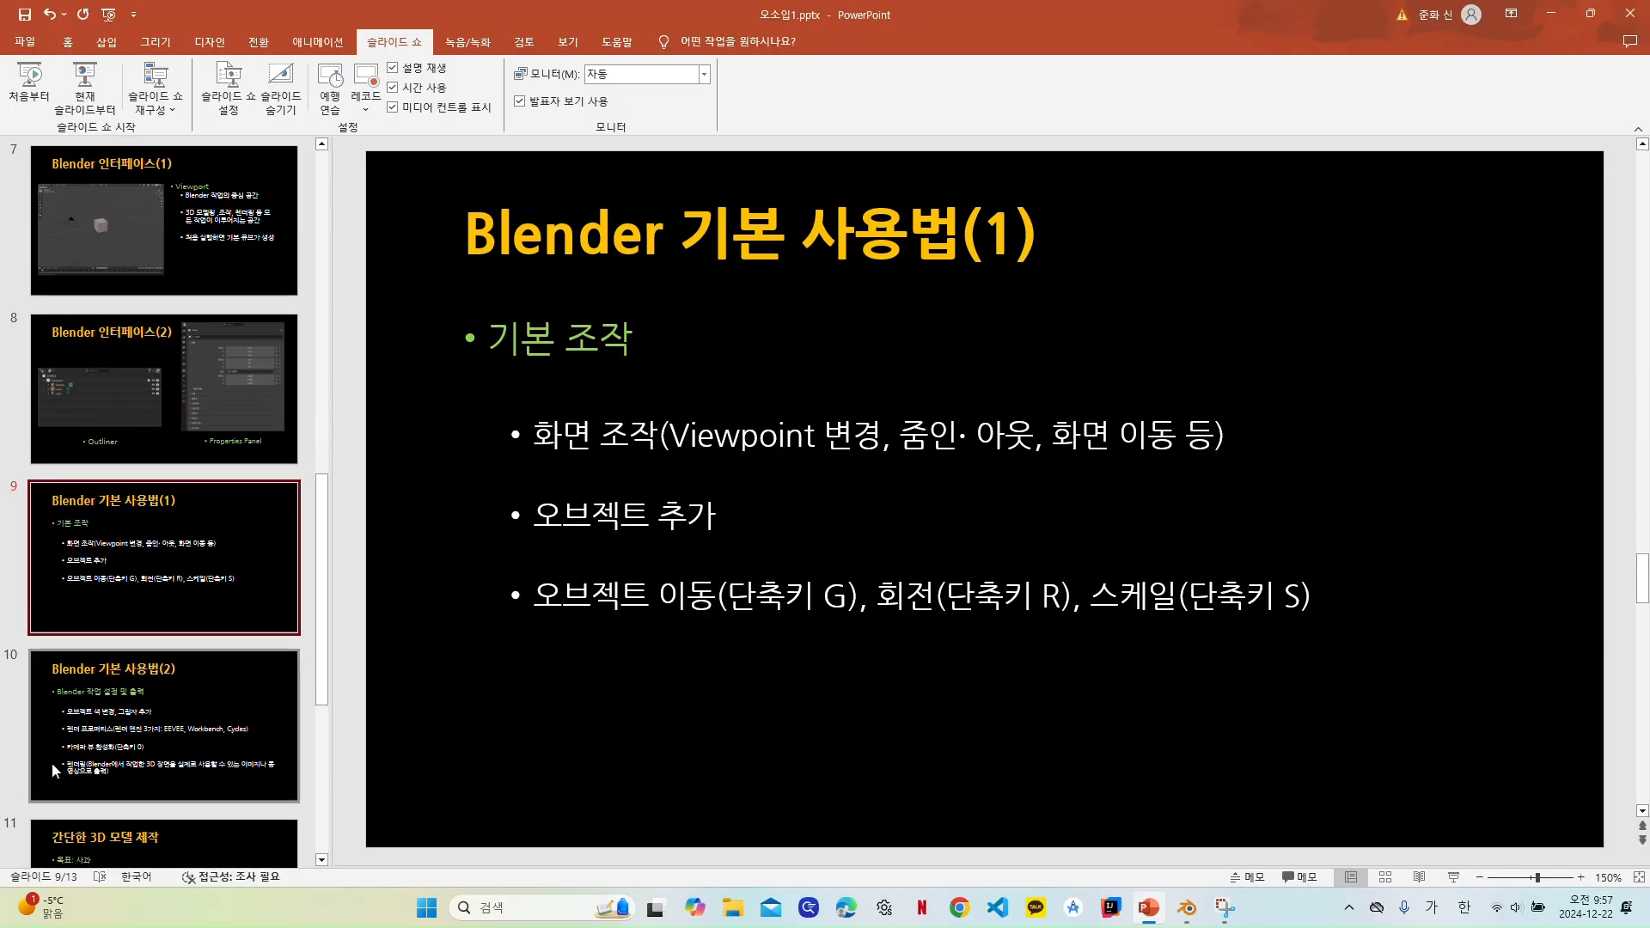
{"action": "left_click", "coordinate": [1187, 907]}
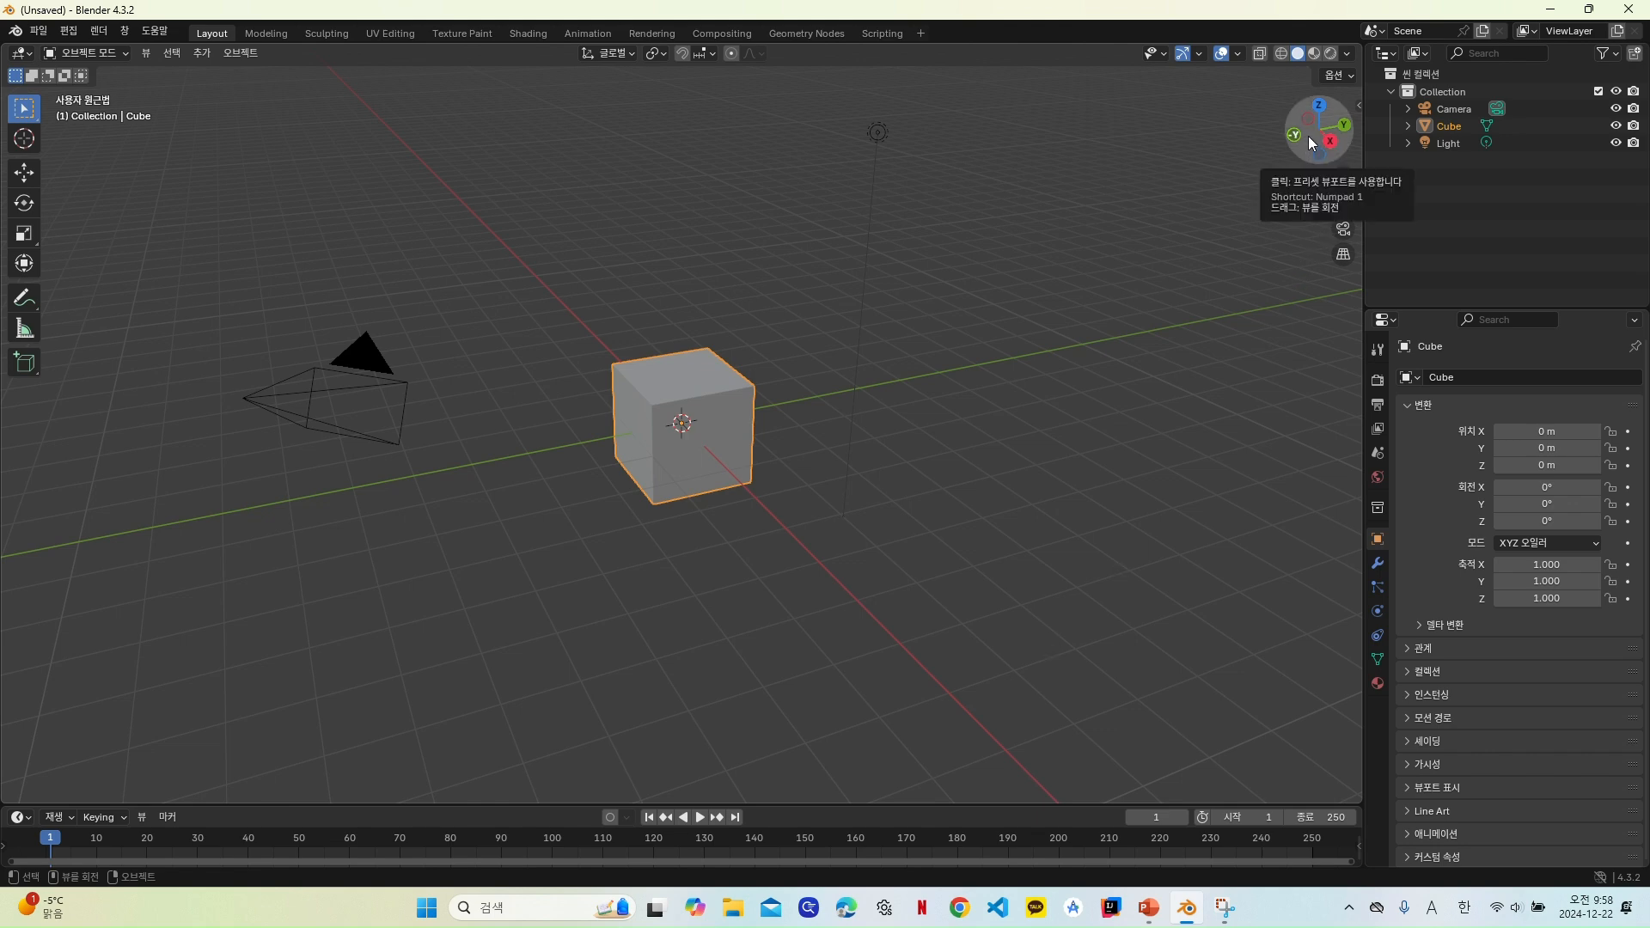
Step: Examine the default cube from the right, back and top orthographic views and from several oblique angles
{"action": "mouse_move", "coordinate": [1310, 136]}
{"action": "left_mouse_down"}
{"action": "mouse_move", "coordinate": [1299, 103]}
{"action": "mouse_move", "coordinate": [1303, 162]}
{"action": "mouse_move", "coordinate": [1337, 182]}
{"action": "mouse_move", "coordinate": [1324, 101]}
{"action": "mouse_move", "coordinate": [1296, 98]}
{"action": "mouse_move", "coordinate": [1284, 114]}
{"action": "mouse_move", "coordinate": [1303, 101]}
{"action": "mouse_move", "coordinate": [1319, 140]}
{"action": "left_mouse_up"}
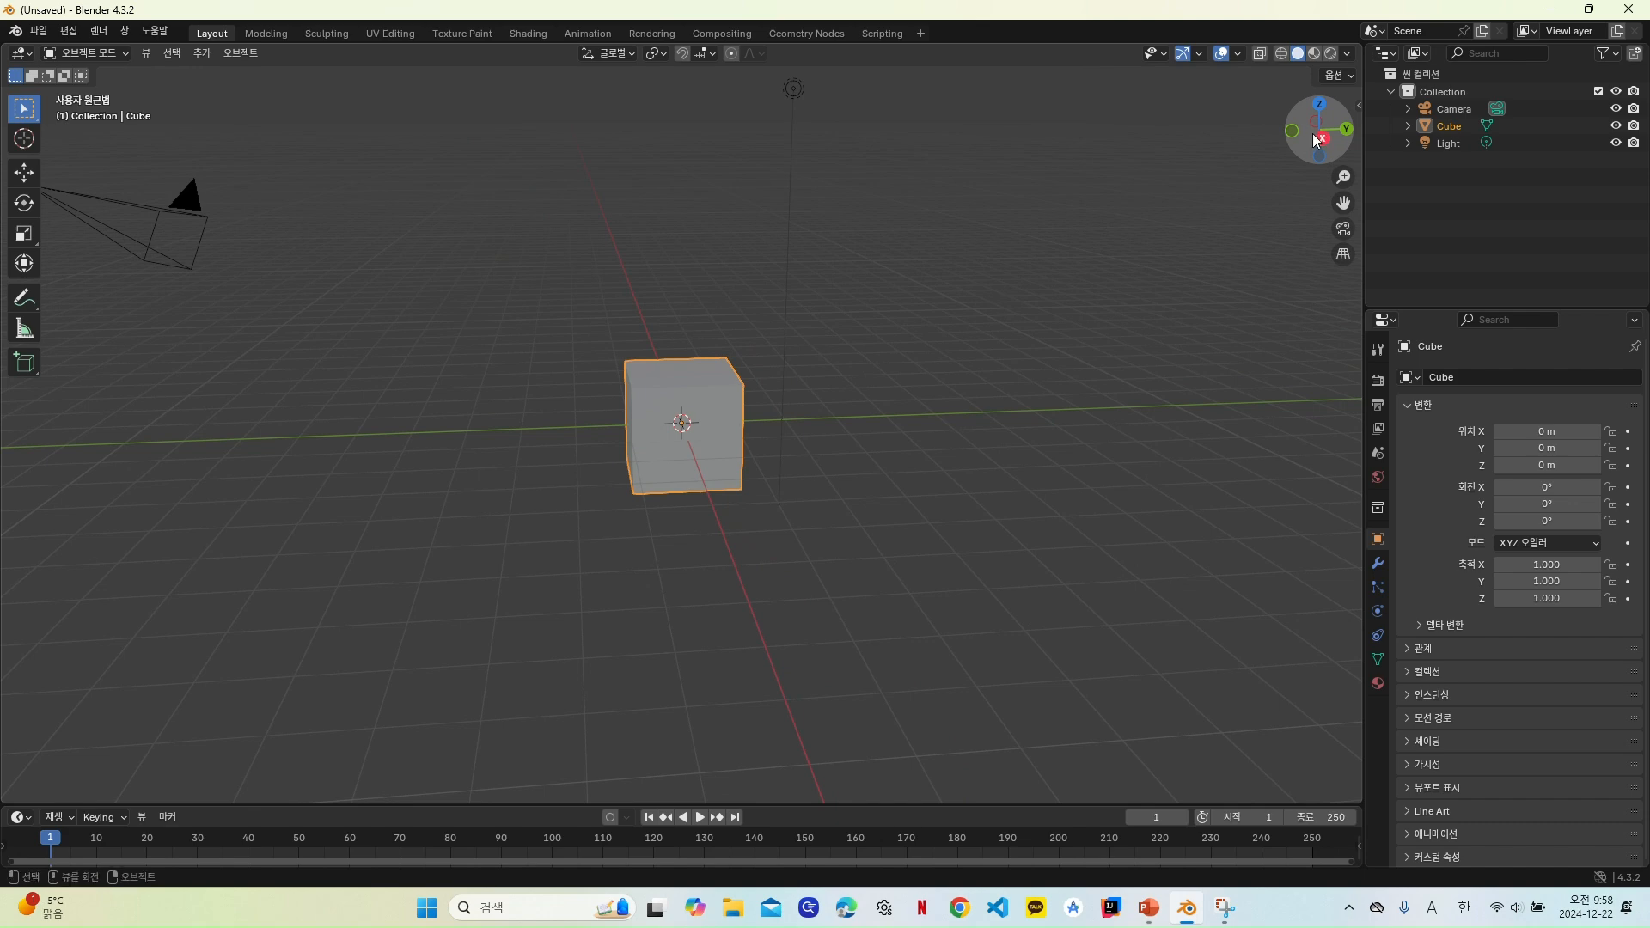
{"action": "left_click", "coordinate": [1323, 140]}
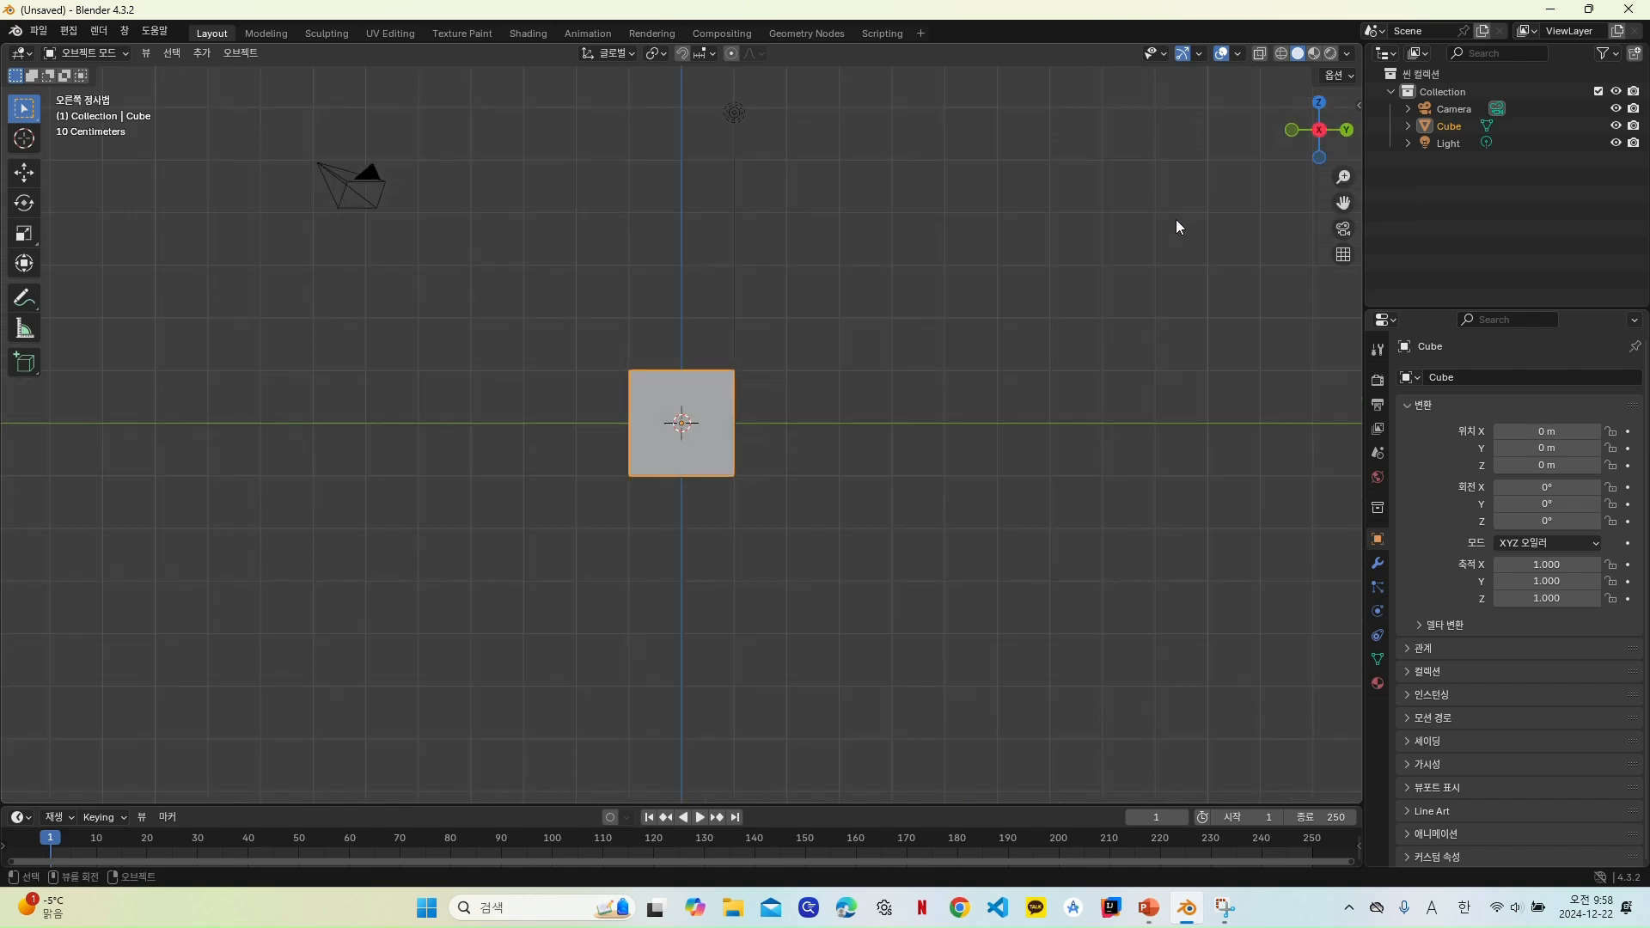
{"action": "left_click", "coordinate": [1346, 131]}
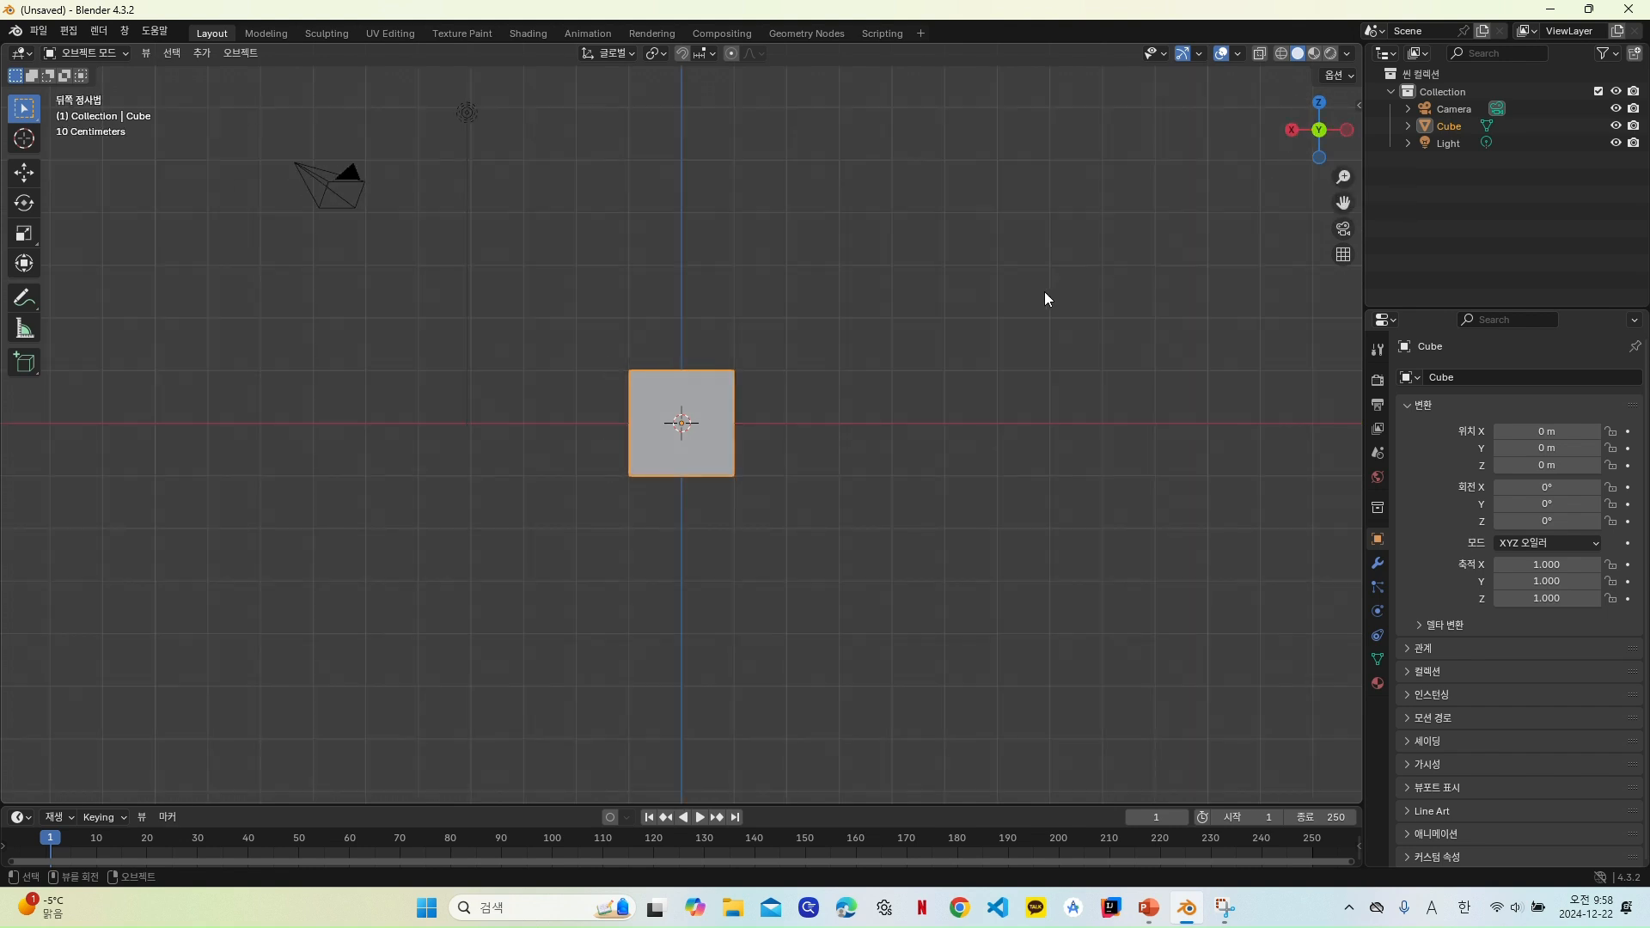
{"action": "left_click", "coordinate": [1319, 102]}
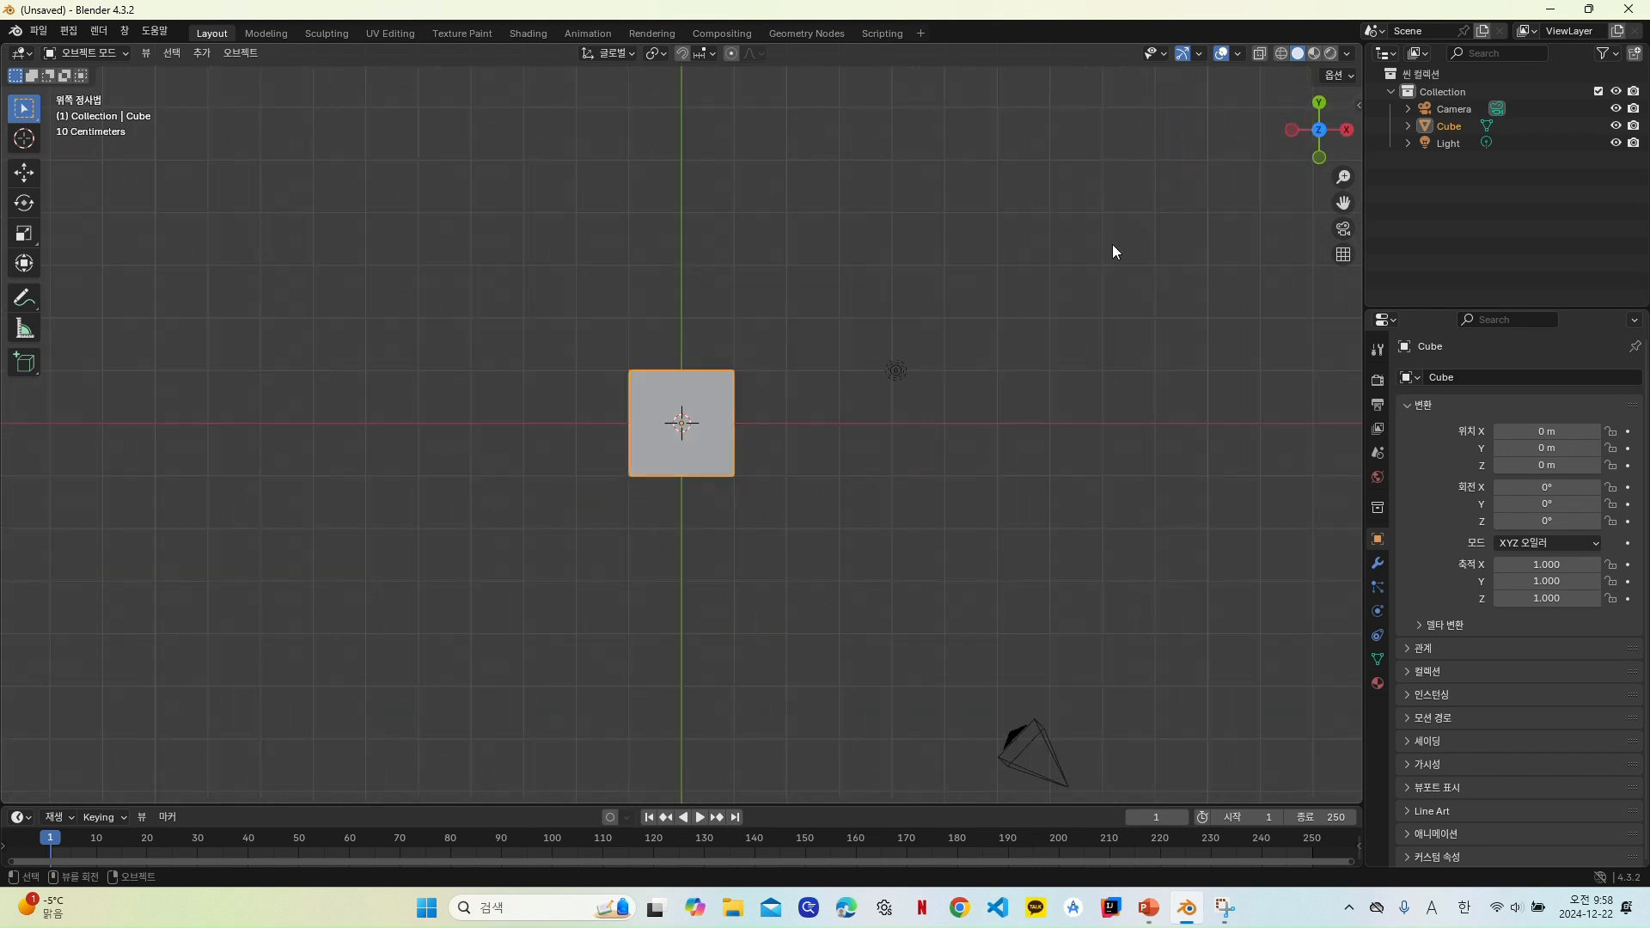
{"action": "key", "text": "KP_3"}
{"action": "key", "text": "KP_7"}
{"action": "left_click", "coordinate": [1346, 129]}
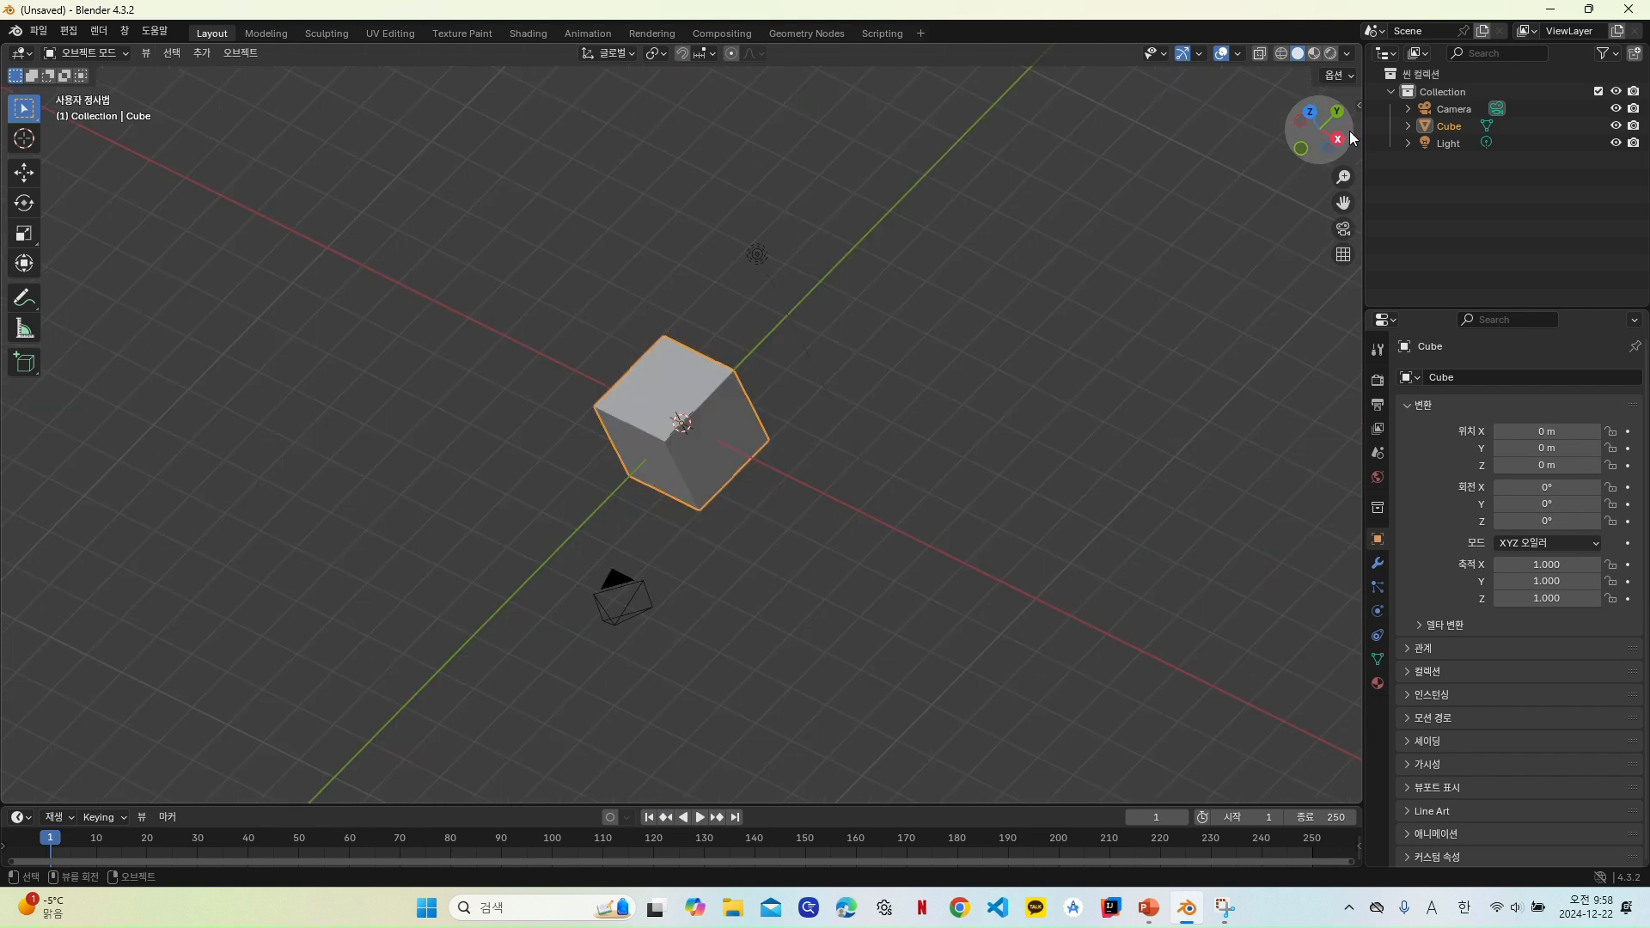
{"action": "left_click_drag", "start_coordinate": [1313, 148], "coordinate": [615, 188]}
{"action": "left_click_drag", "start_coordinate": [1313, 147], "coordinate": [1318, 150]}
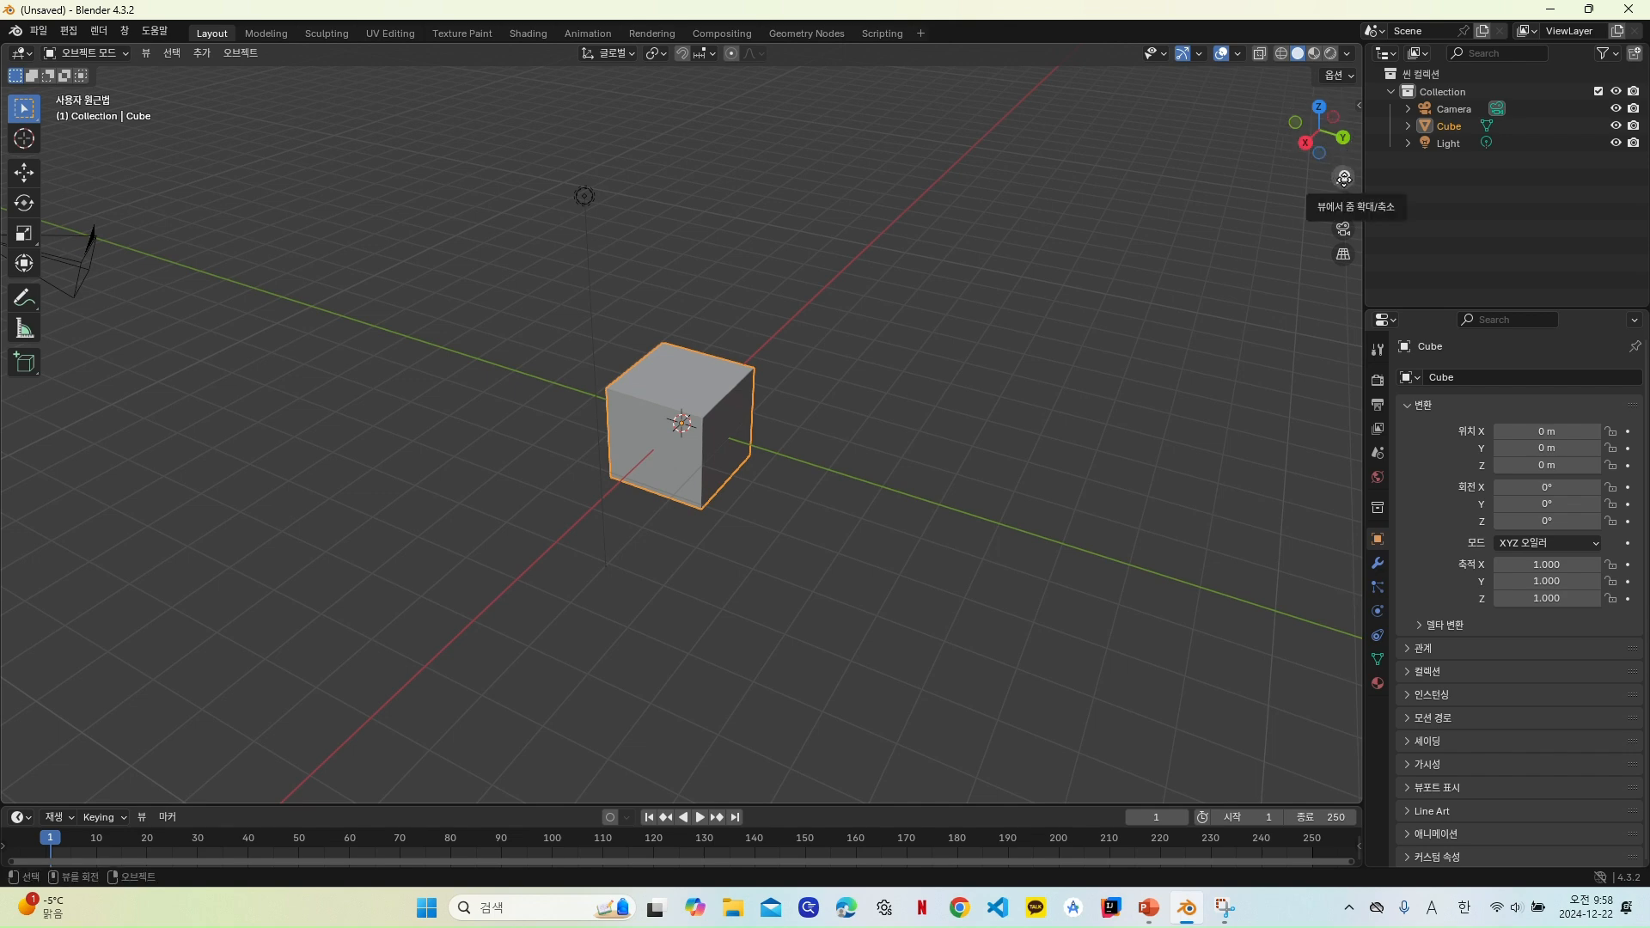
Step: Zoom in and out on the default cube to inspect it at different distances
{"action": "left_click_drag", "start_coordinate": [1344, 177], "coordinate": [1344, 174]}
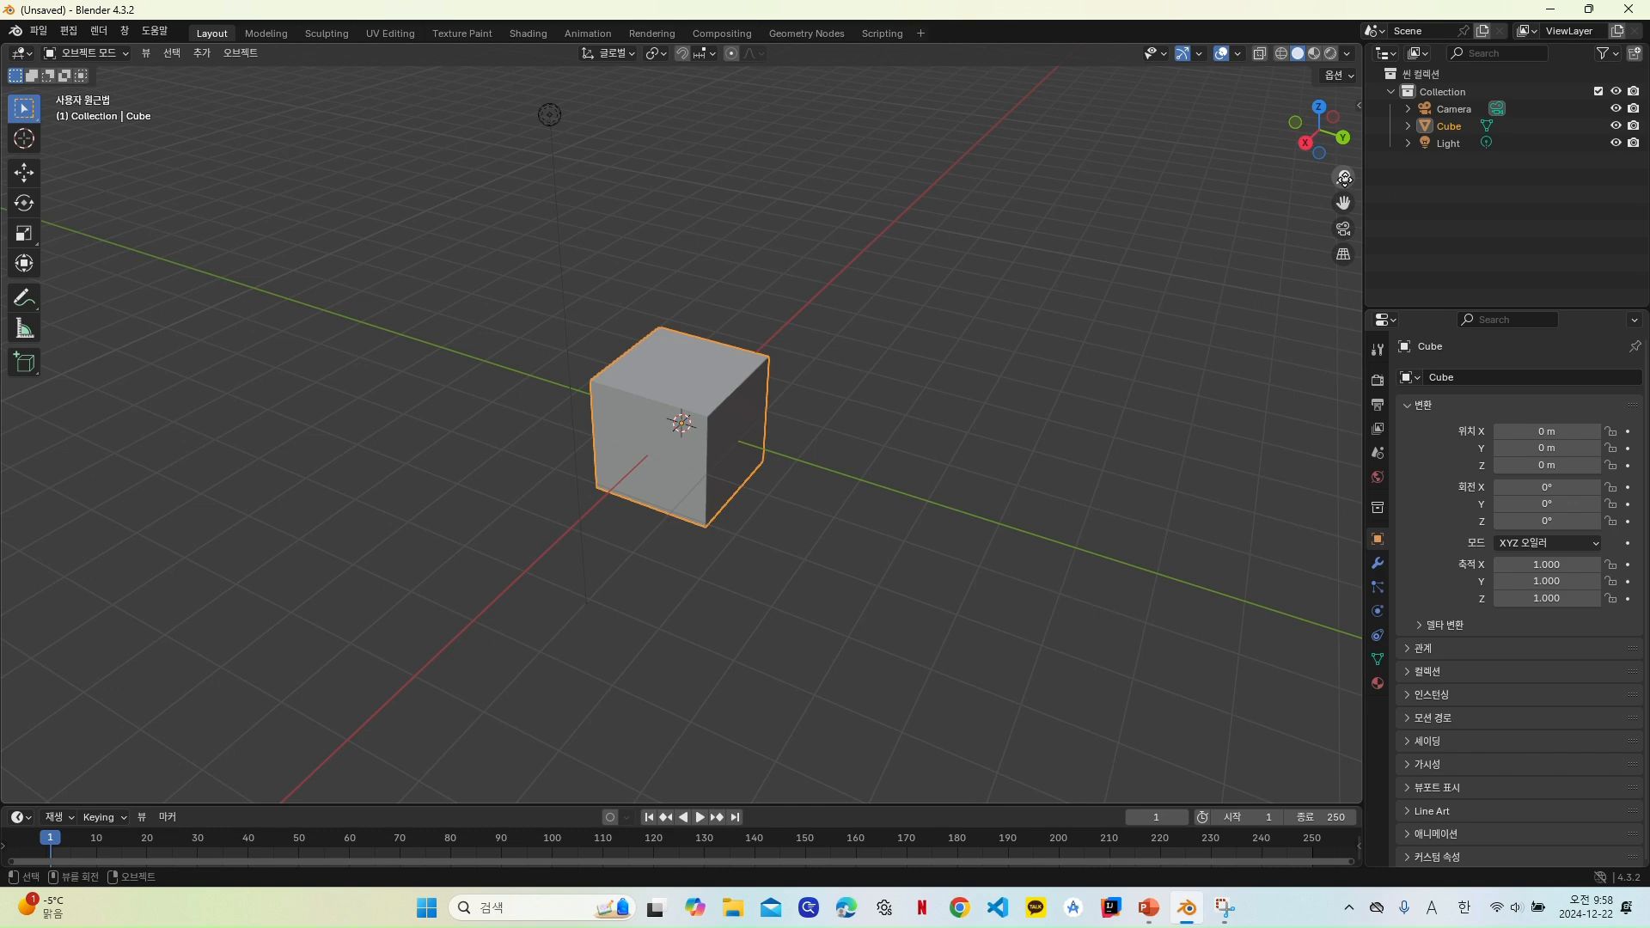
{"action": "scroll", "coordinate": [891, 451], "scroll_direction": "down", "scroll_amount": 1}
{"action": "scroll", "coordinate": [890, 458], "scroll_direction": "up", "scroll_amount": 2}
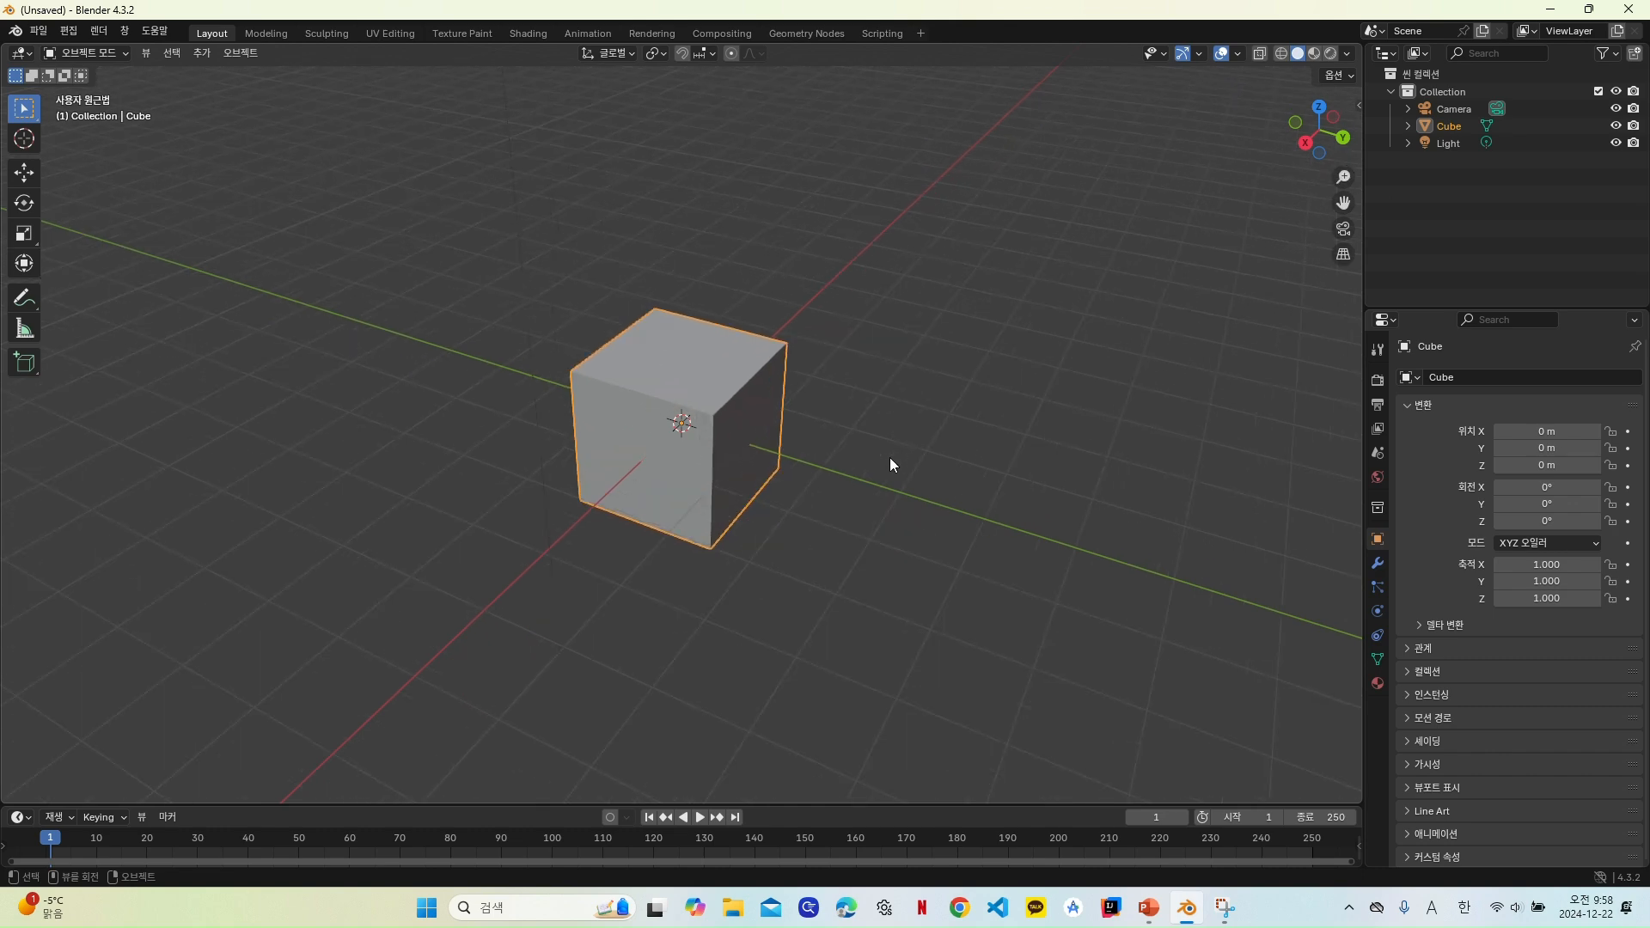
{"action": "scroll", "coordinate": [889, 457], "scroll_direction": "down", "scroll_amount": 3}
{"action": "scroll", "coordinate": [889, 457], "scroll_direction": "up", "scroll_amount": 3}
{"action": "scroll", "coordinate": [889, 457], "scroll_direction": "down", "scroll_amount": 5}
{"action": "scroll", "coordinate": [890, 461], "scroll_direction": "up", "scroll_amount": 2}
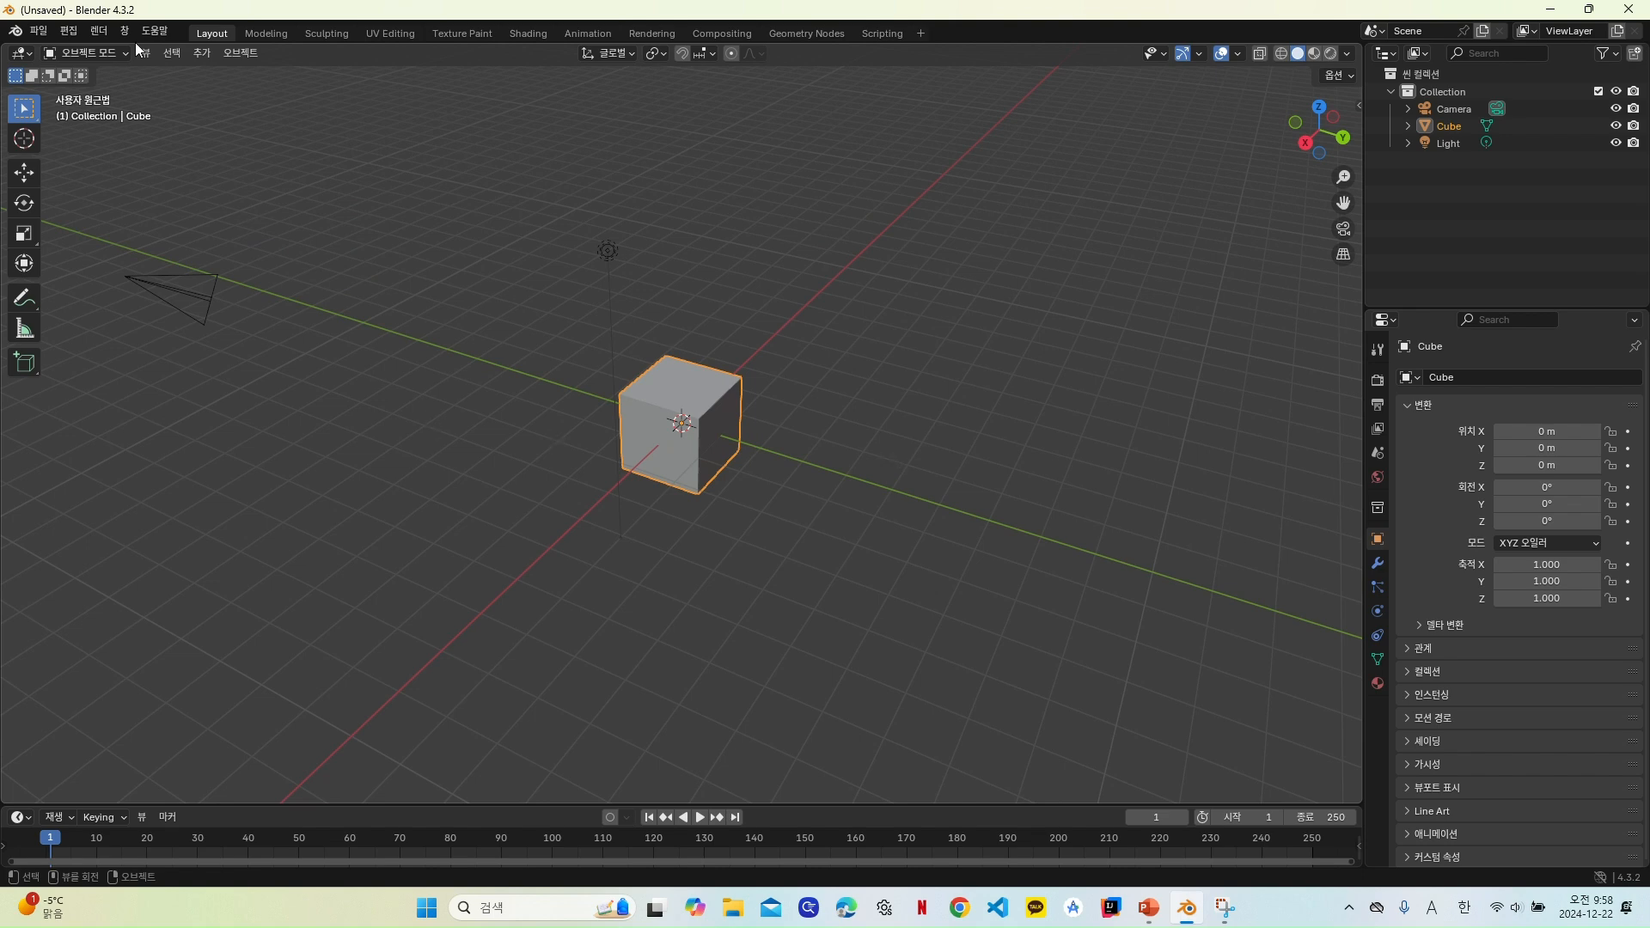
Step: Place the 3D cursor beside the cube near the green Y axis and try adding a UV sphere there
{"action": "left_click", "coordinate": [25, 139]}
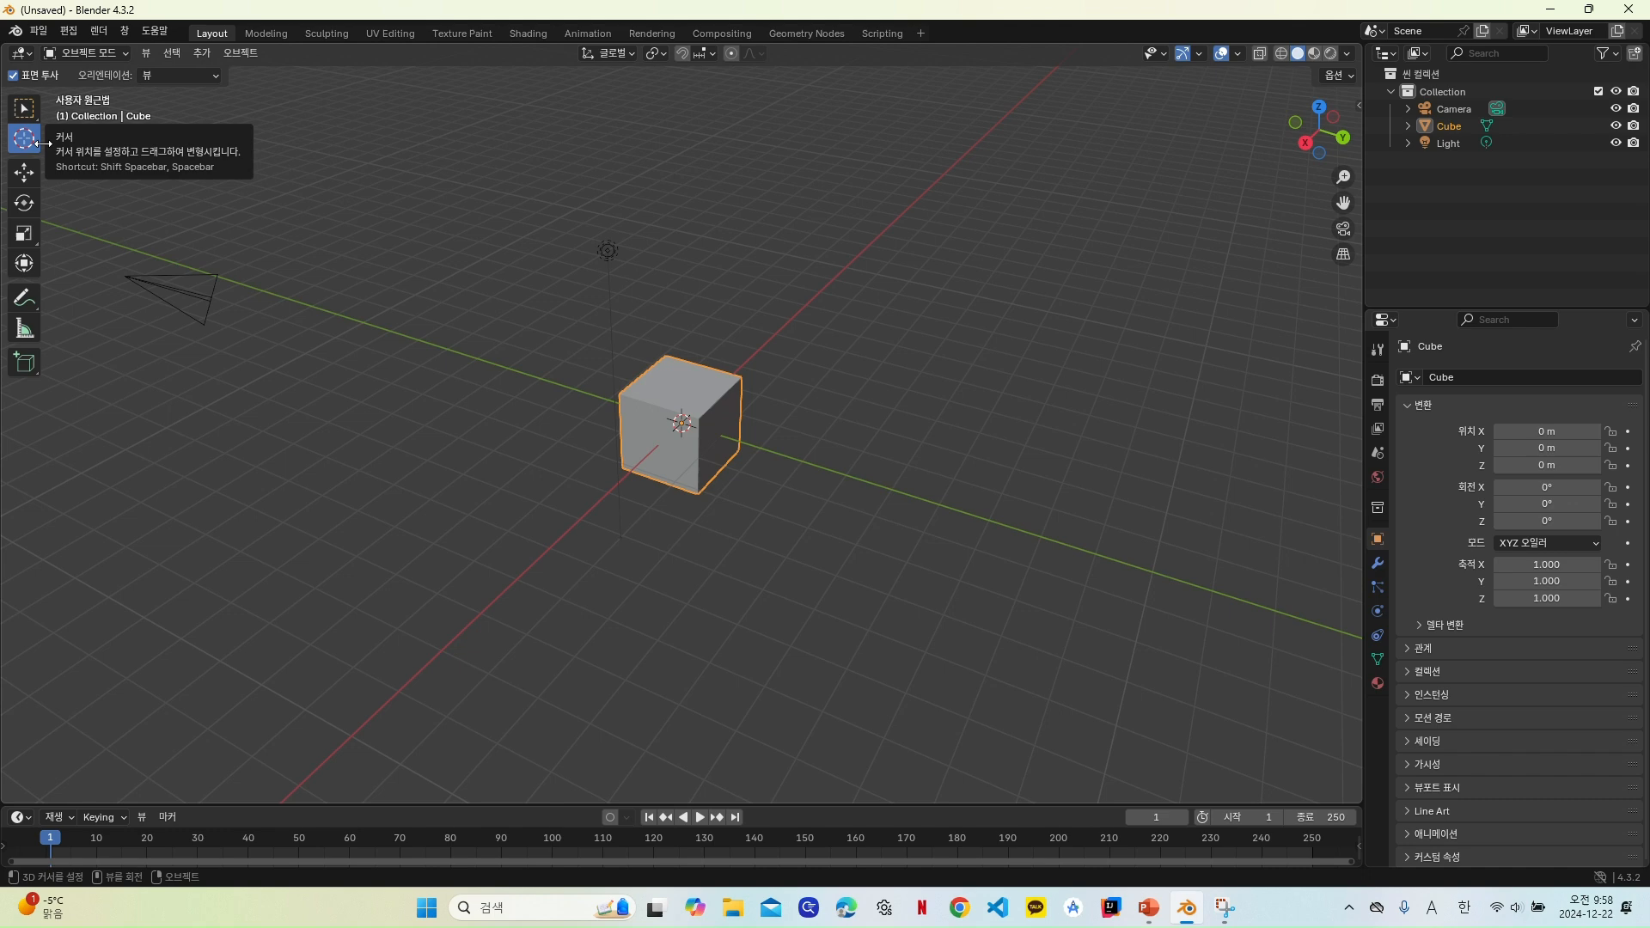
{"action": "left_click", "coordinate": [893, 492]}
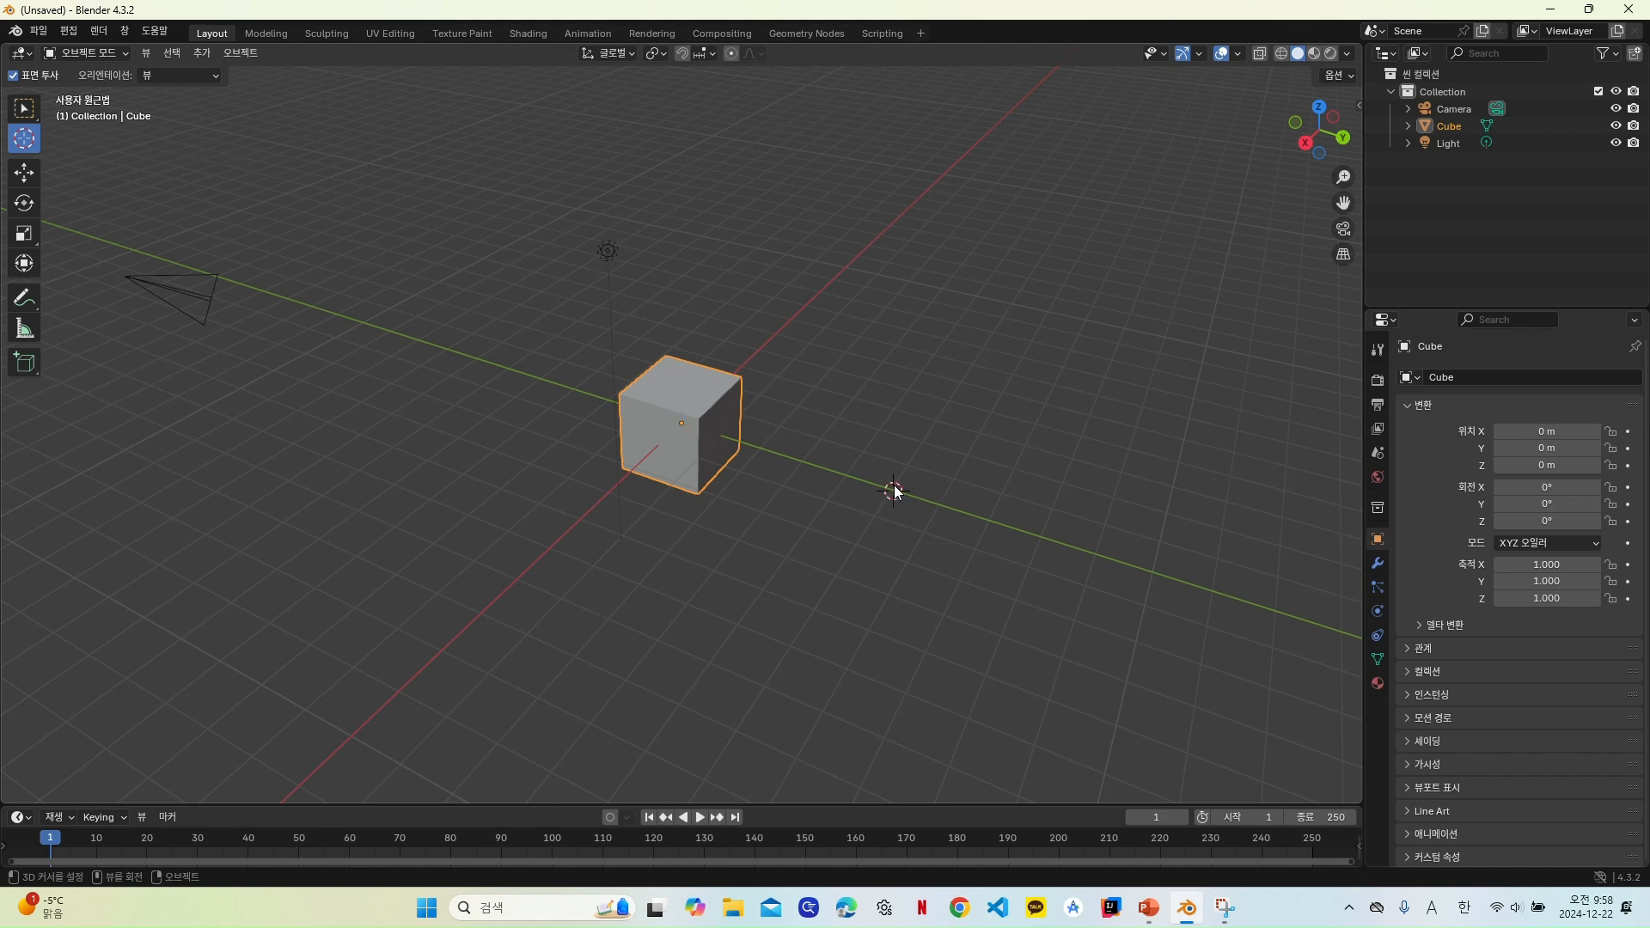
{"action": "left_click", "coordinate": [203, 53]}
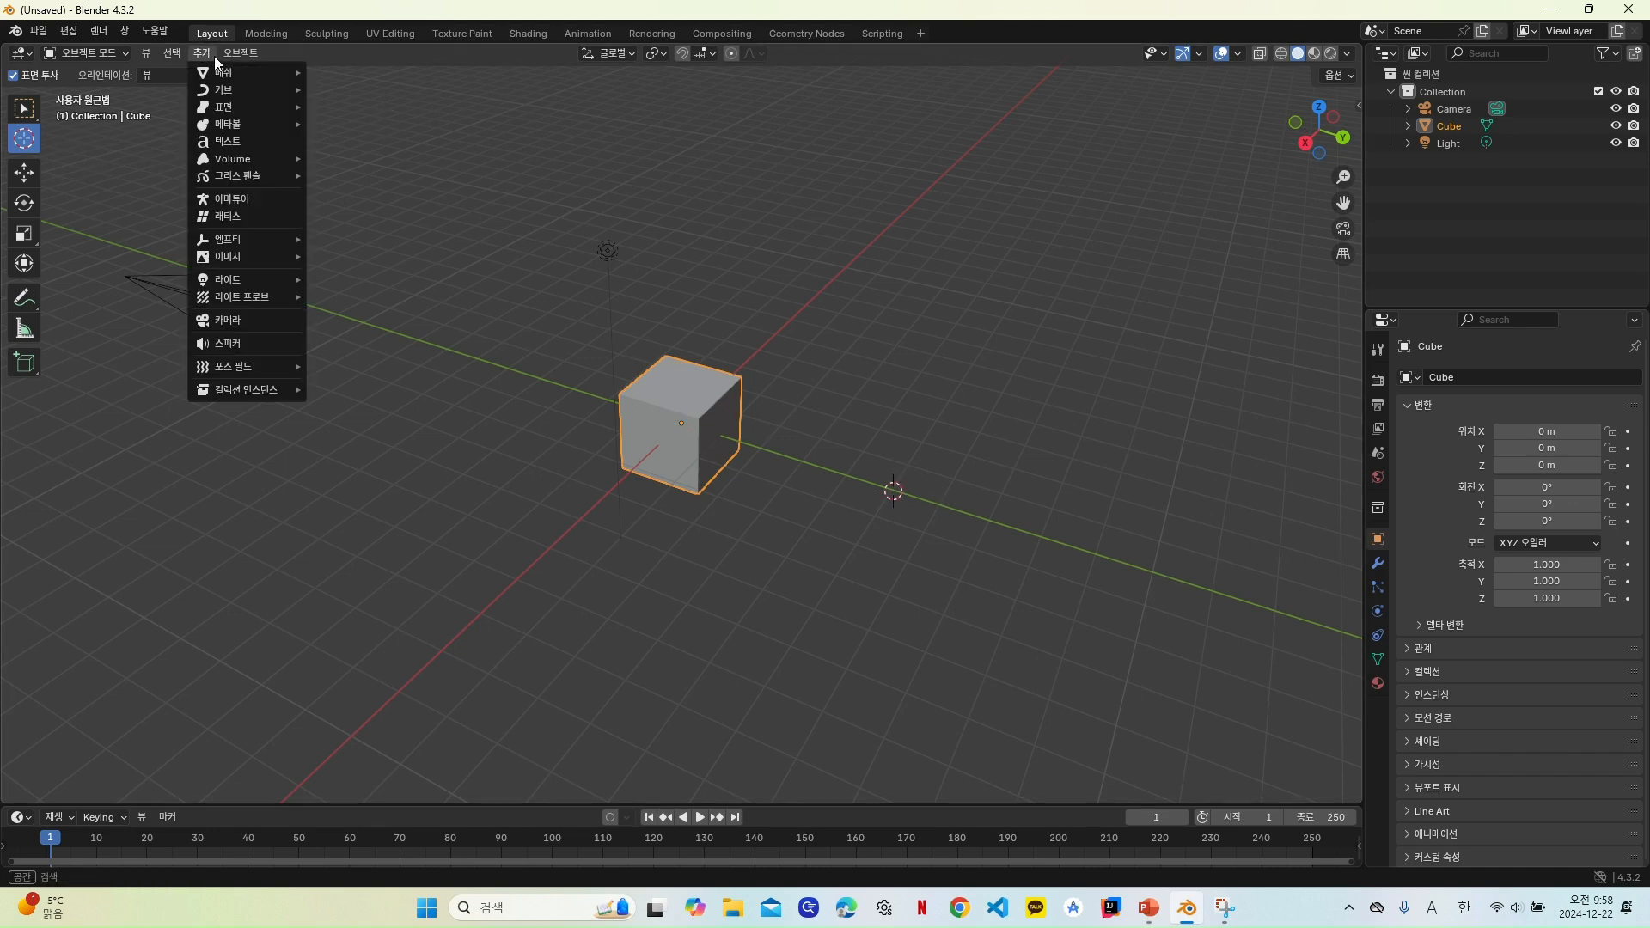
{"action": "mouse_move", "coordinate": [244, 73]}
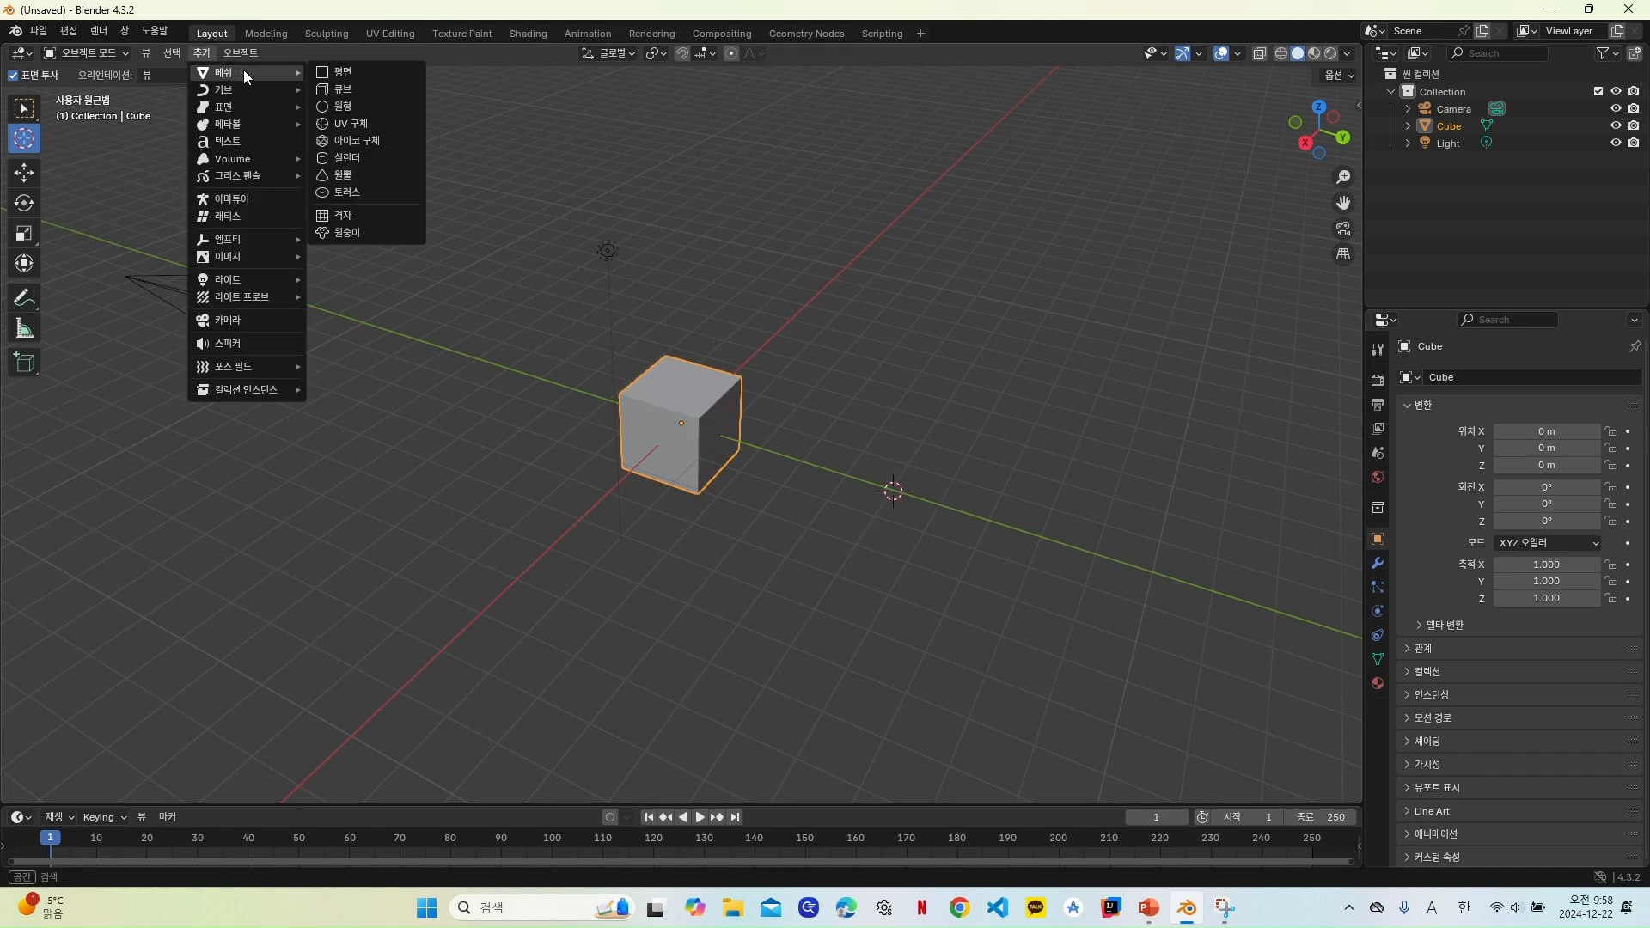
{"action": "left_click", "coordinate": [357, 122]}
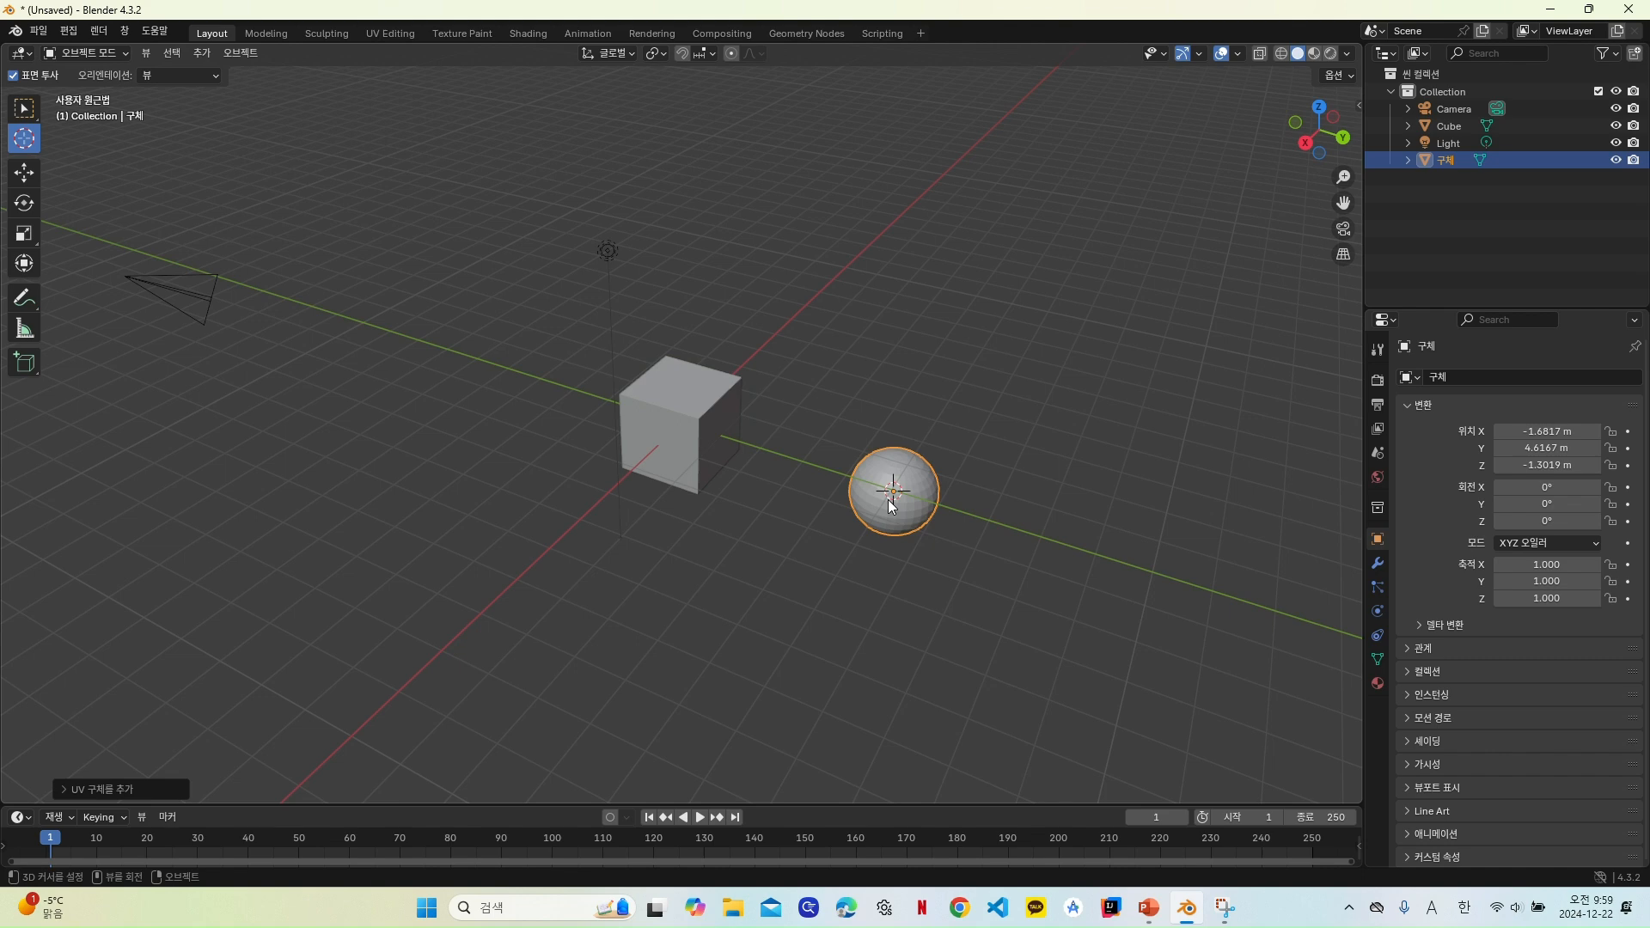
{"action": "key", "text": "ctrl+z"}
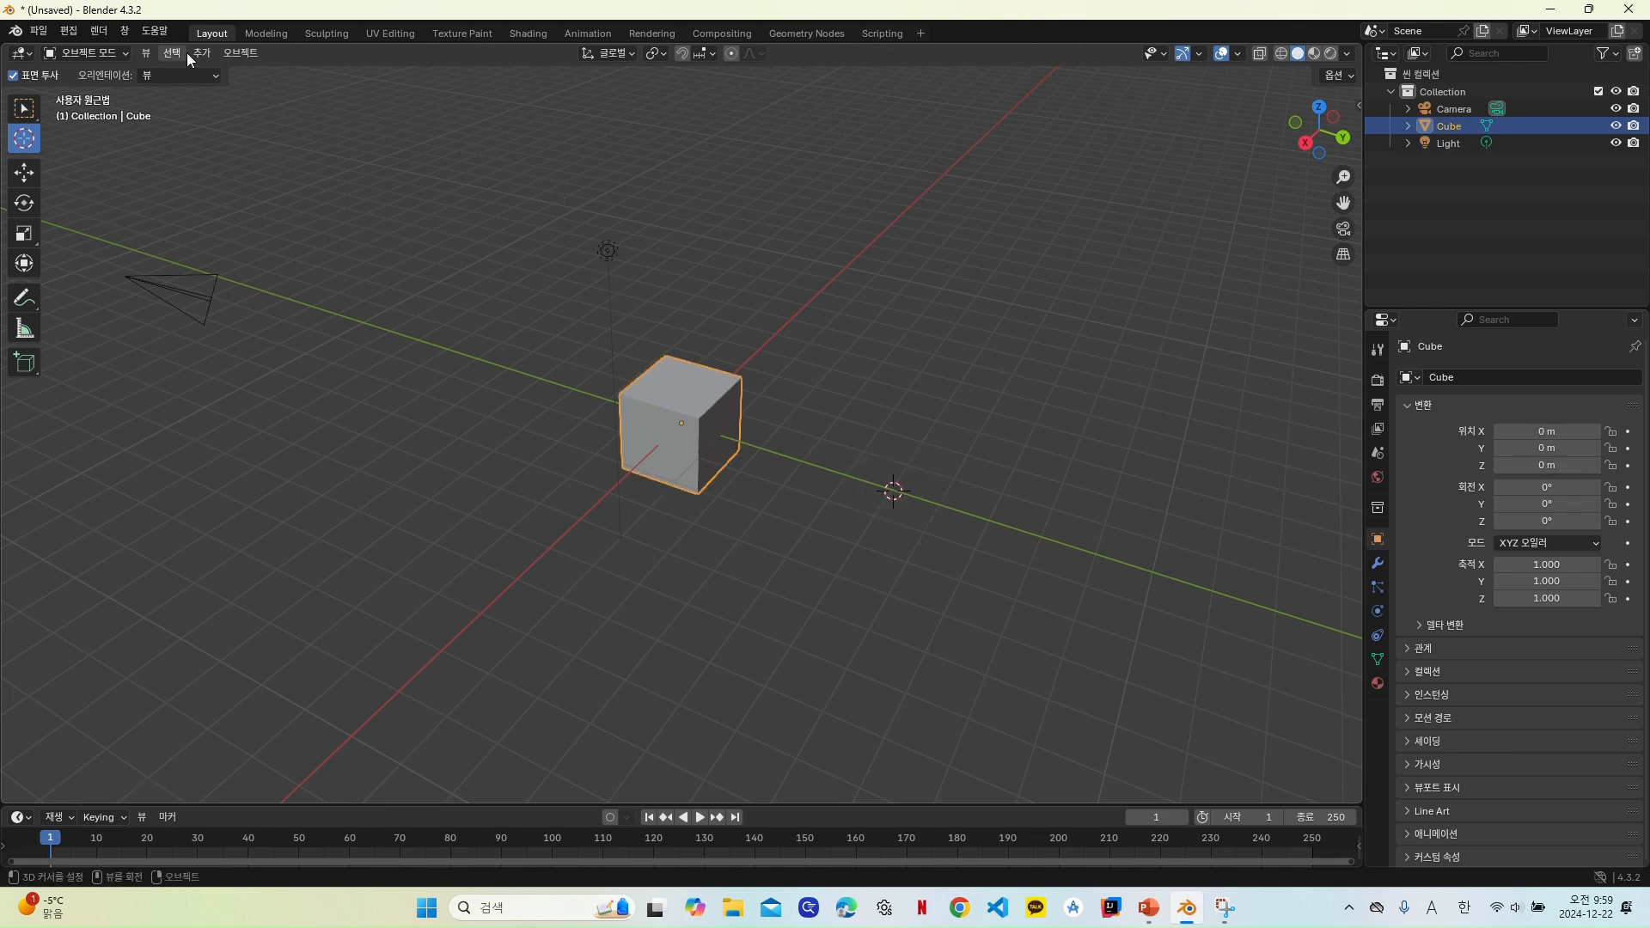
Step: Add a UV sphere at the 3D cursor beside the cube and delete it again
{"action": "left_click", "coordinate": [212, 52]}
{"action": "mouse_move", "coordinate": [215, 53]}
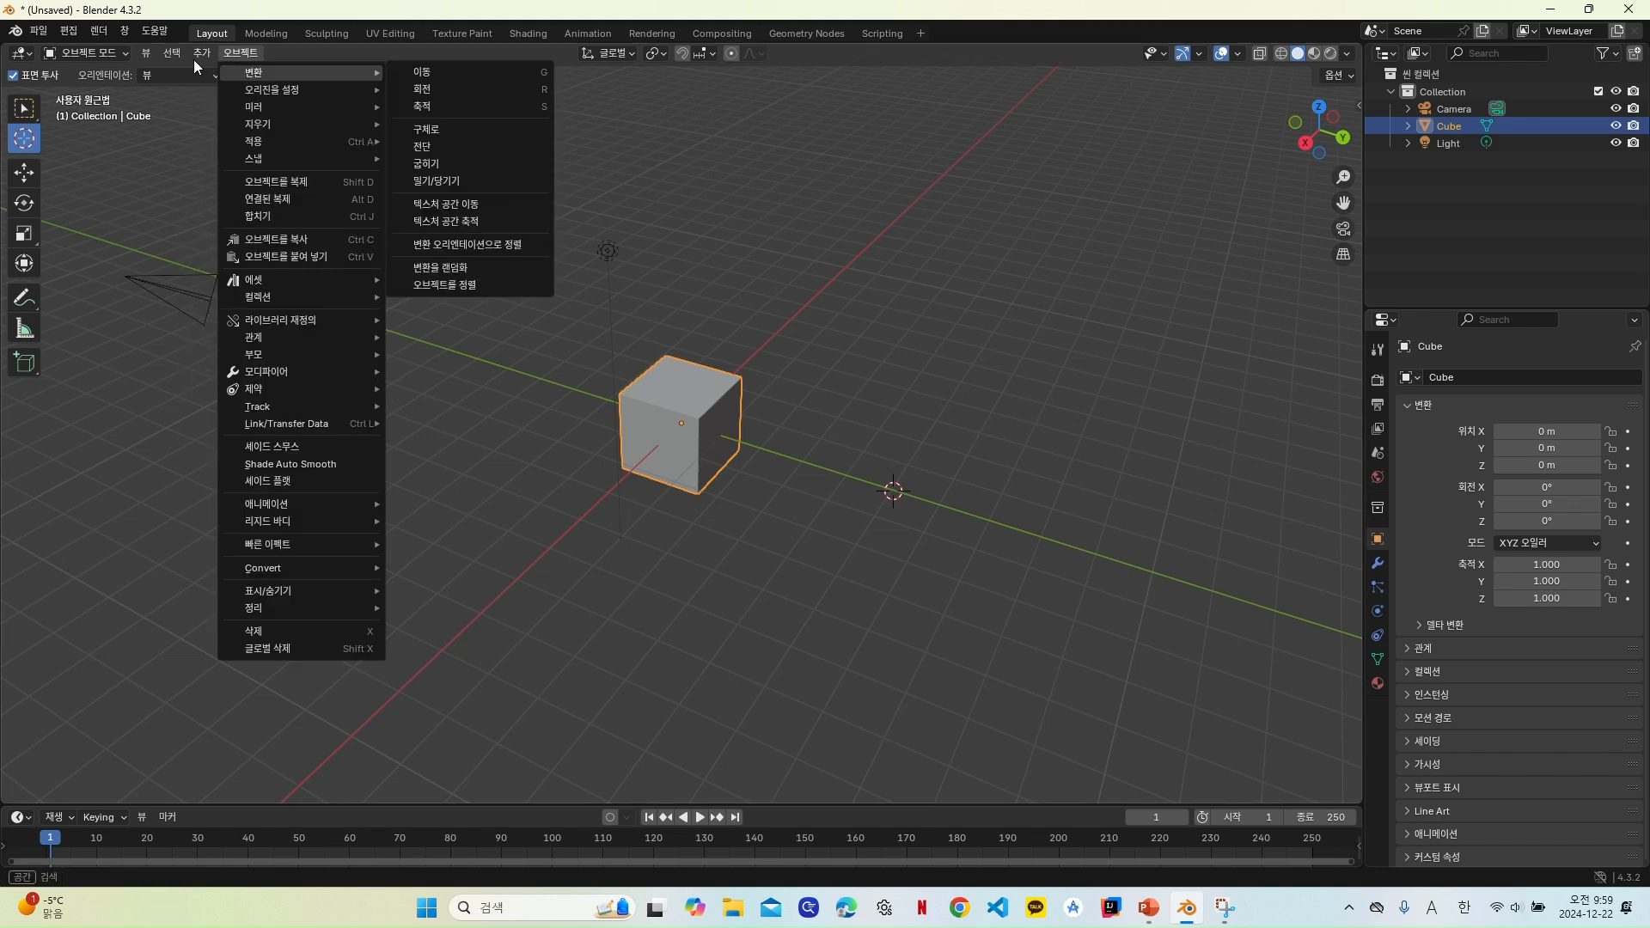
{"action": "left_click", "coordinate": [384, 122]}
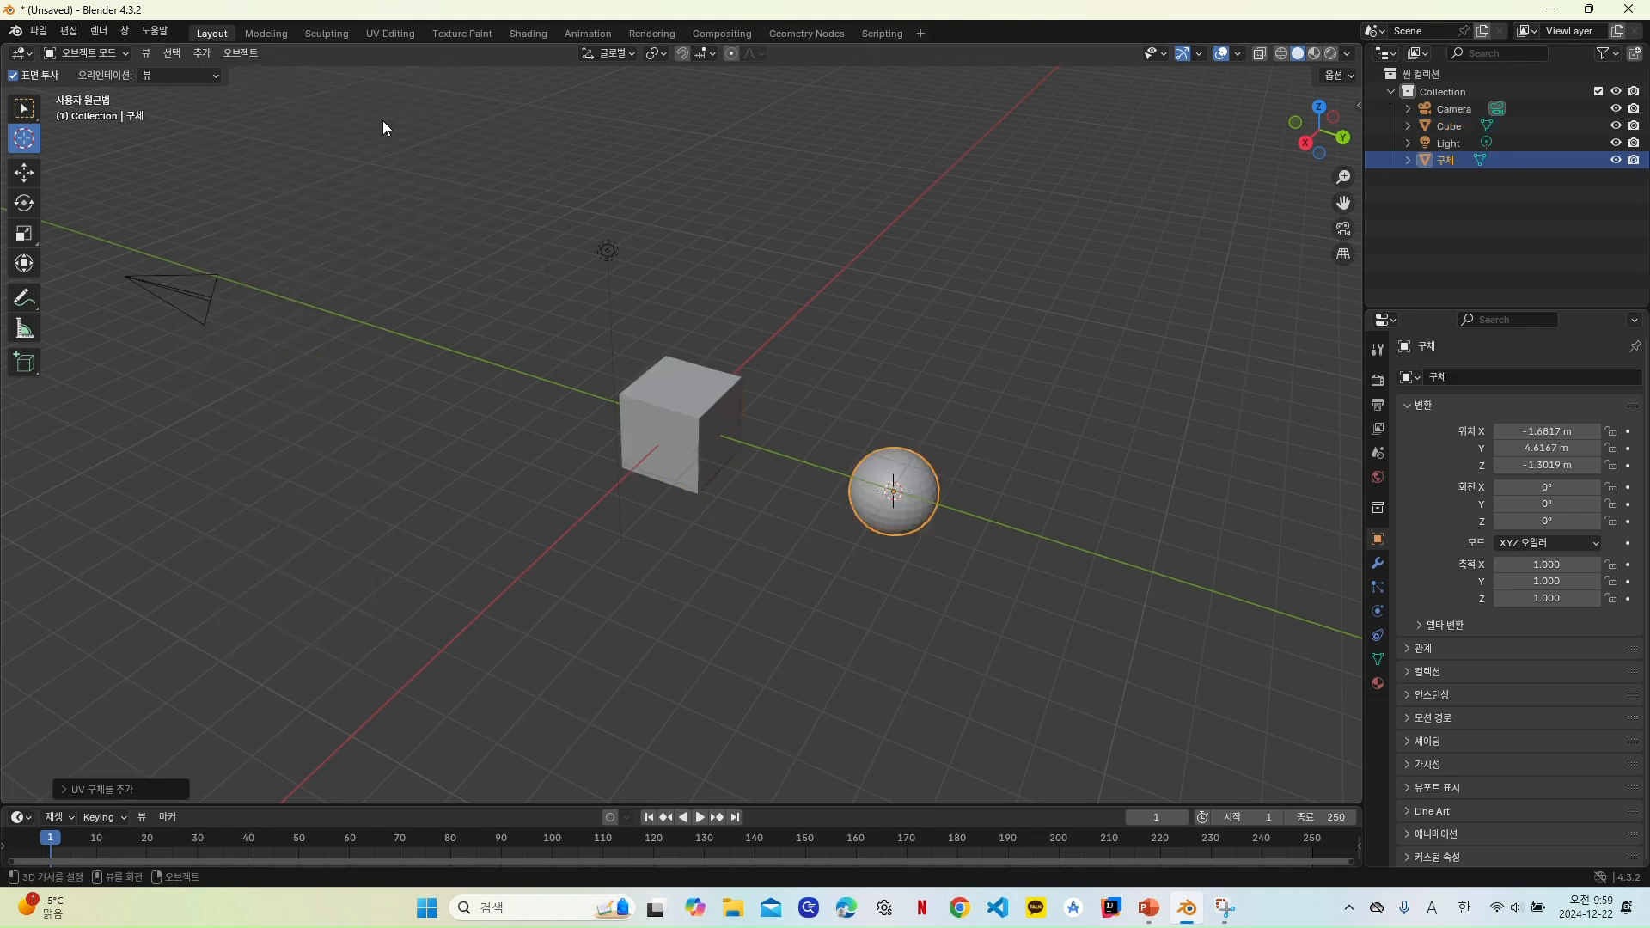
{"action": "right_click", "coordinate": [904, 497]}
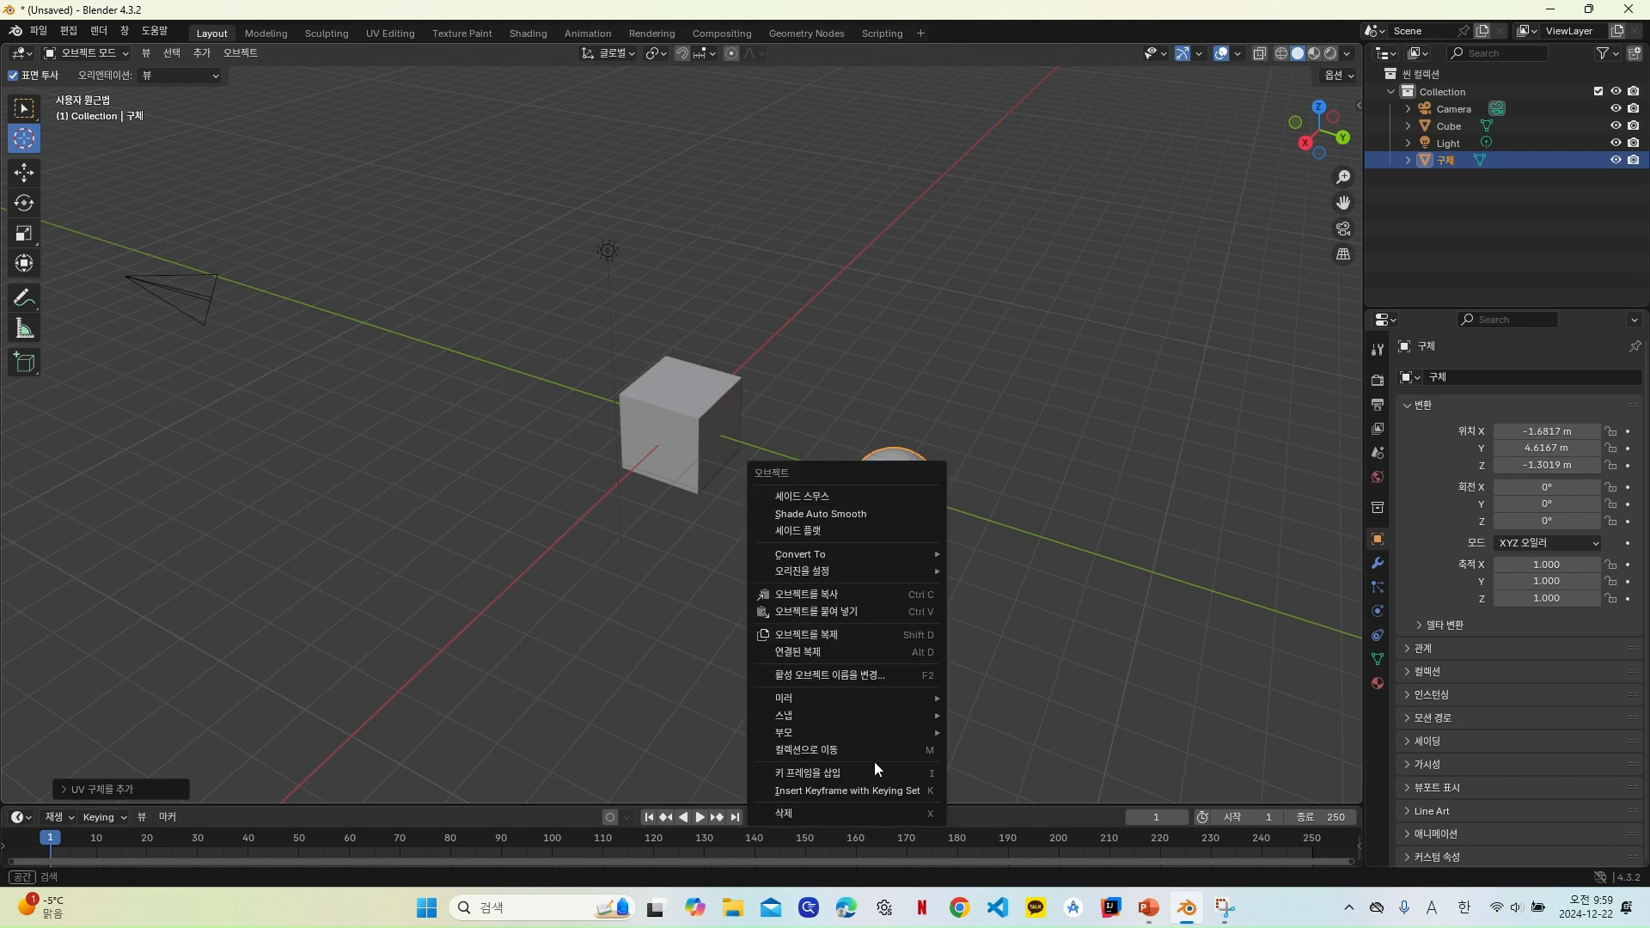
{"action": "left_click", "coordinate": [829, 809]}
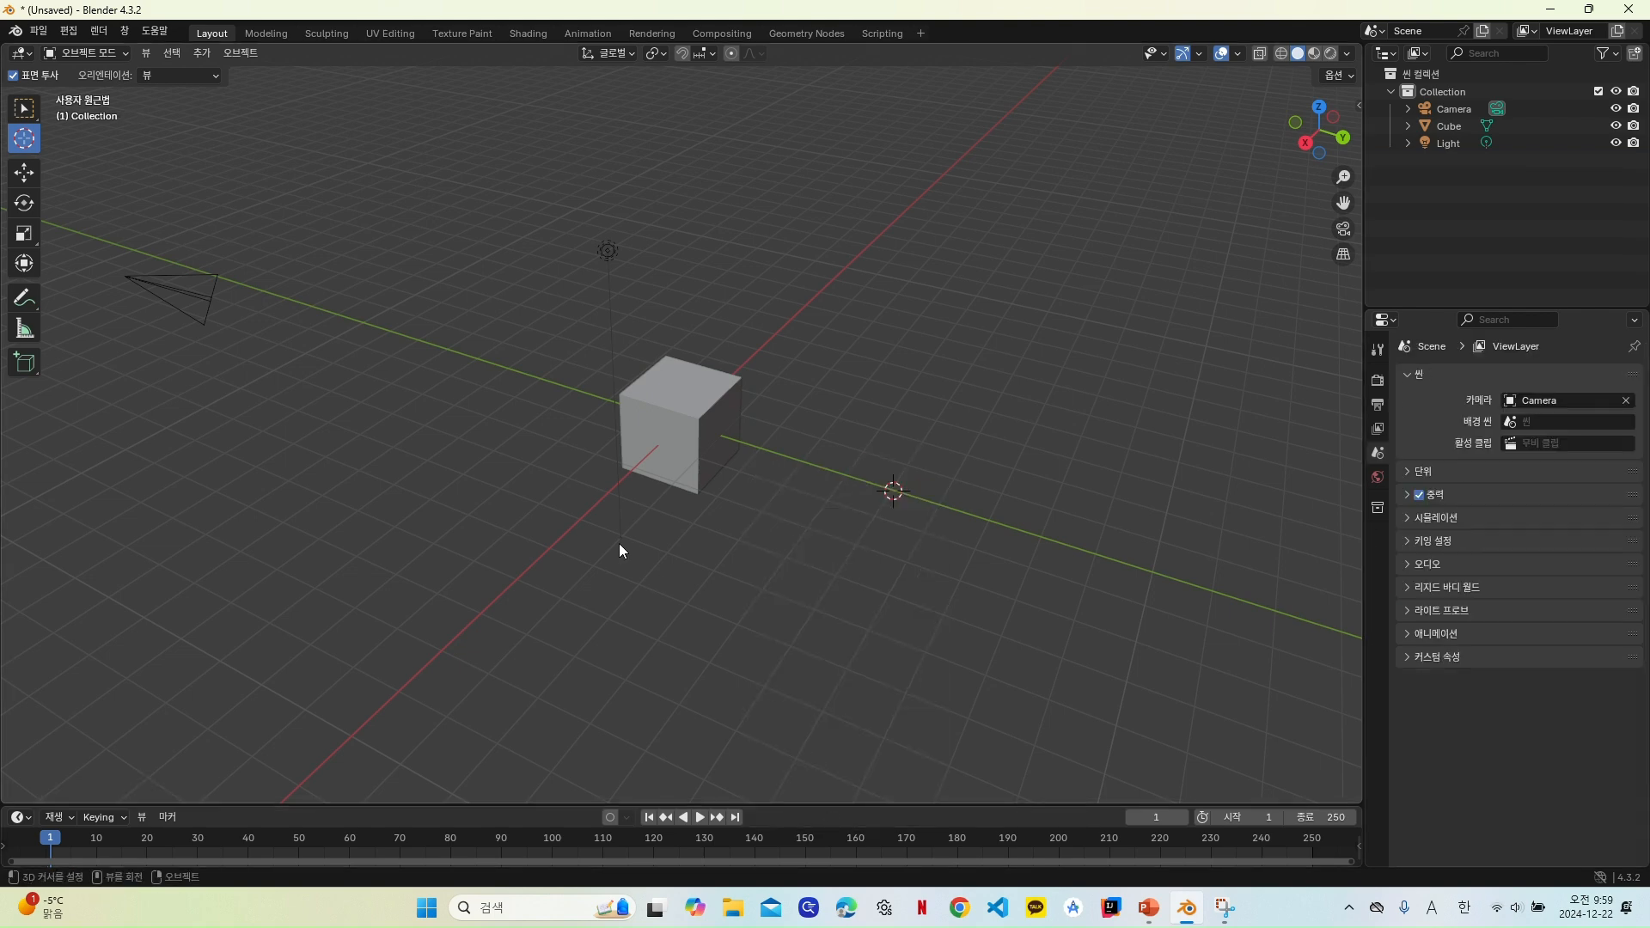
Step: Select the cube and place the 3D cursor back at the cube's centre
{"action": "left_click", "coordinate": [23, 107]}
{"action": "left_click", "coordinate": [660, 413]}
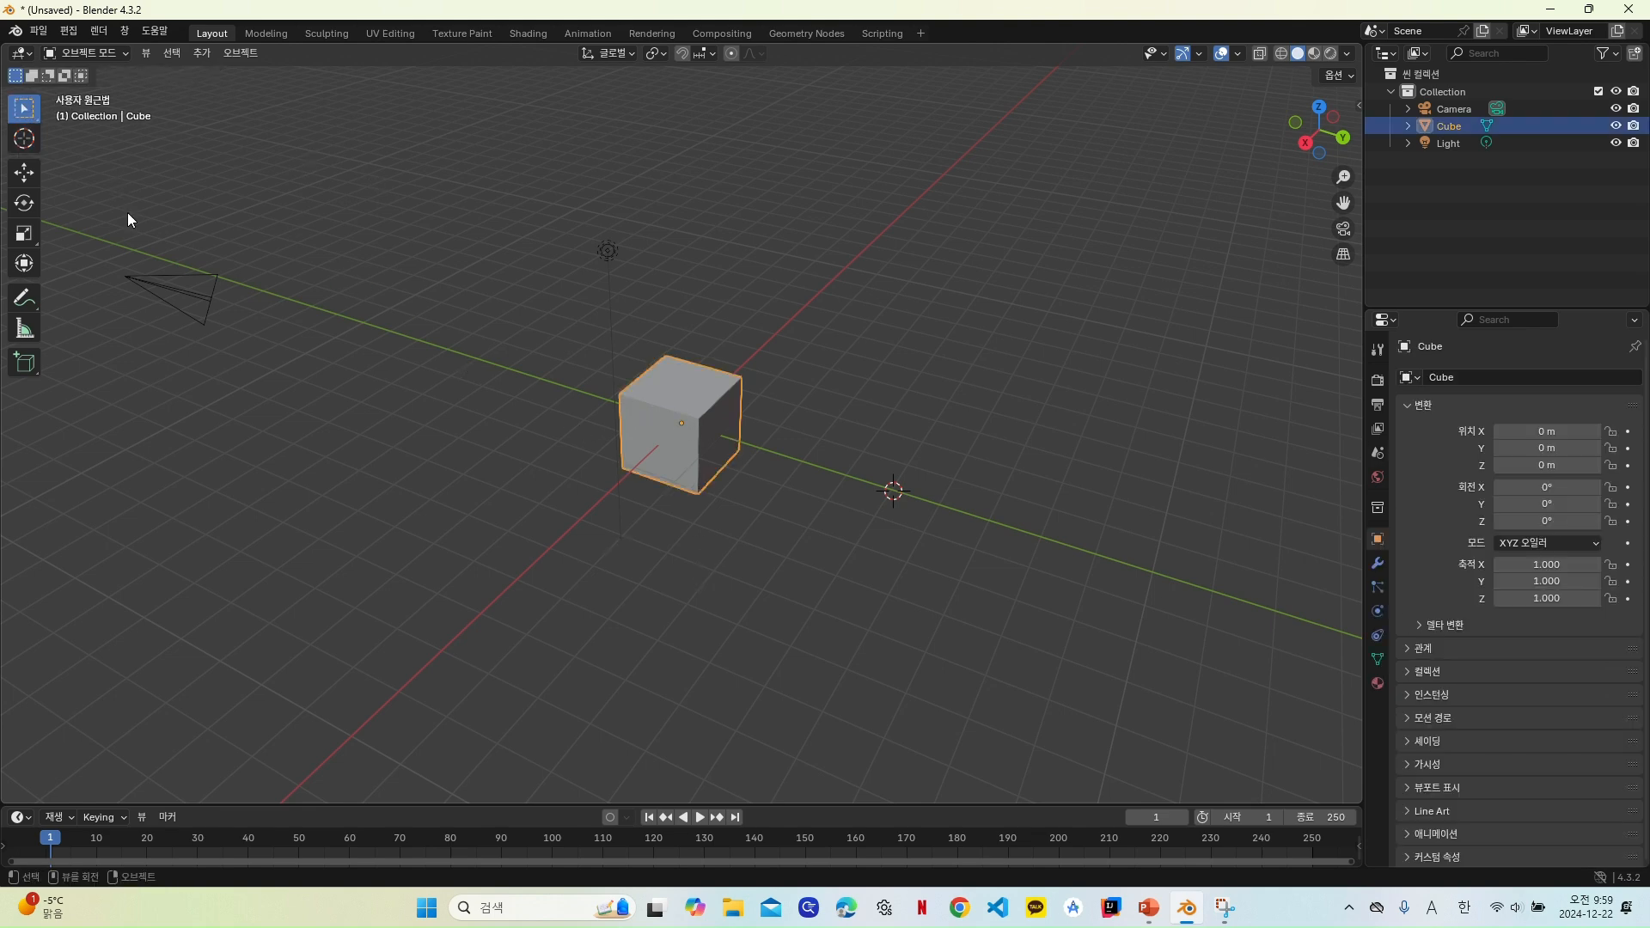
{"action": "left_click", "coordinate": [26, 137]}
{"action": "left_click", "coordinate": [680, 421]}
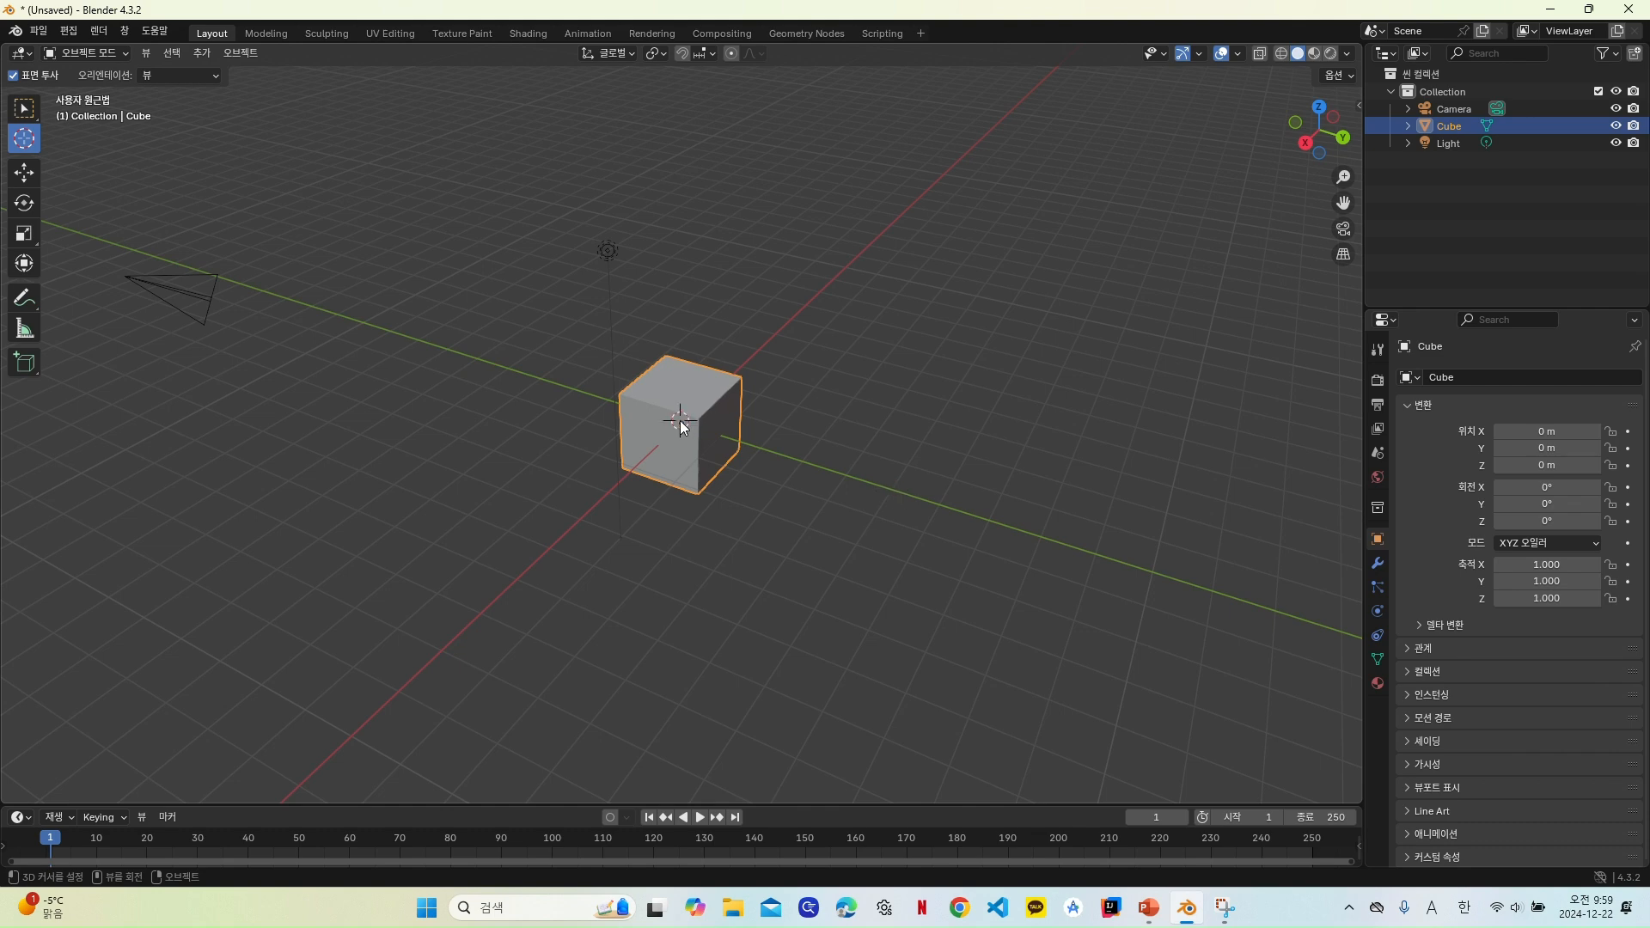
Step: Try moving the cube freely and along the Z and X axes with the Move tool's gizmo
{"action": "left_click", "coordinate": [23, 183]}
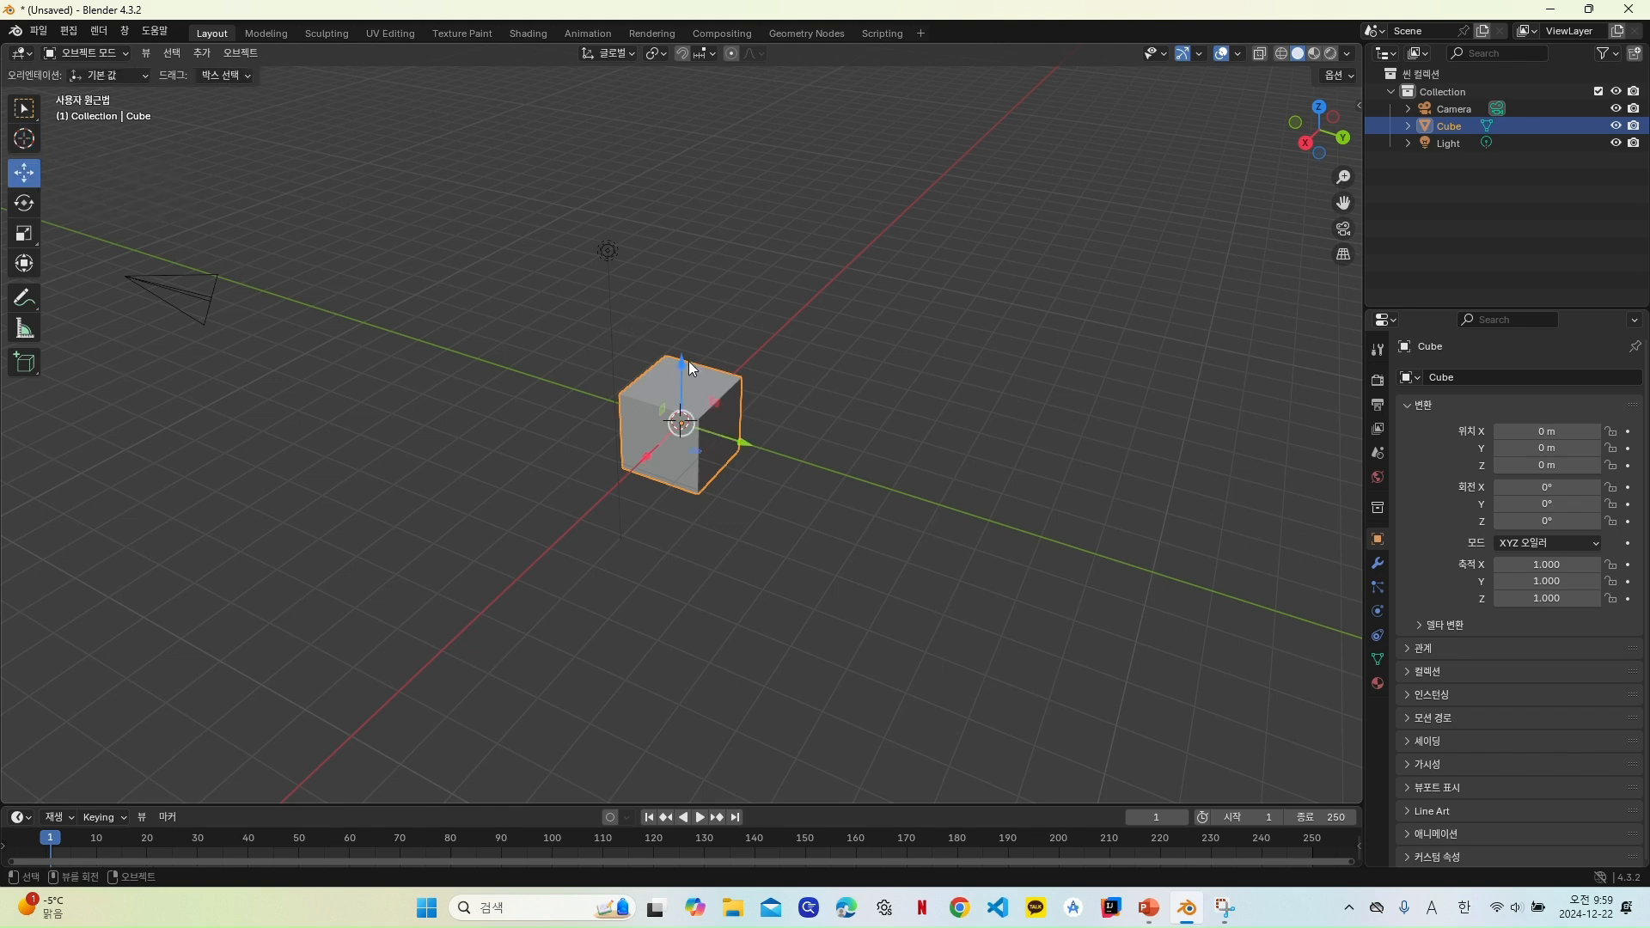
{"action": "mouse_move", "coordinate": [681, 425]}
{"action": "left_mouse_down"}
{"action": "mouse_move", "coordinate": [666, 232]}
{"action": "mouse_move", "coordinate": [664, 422]}
{"action": "left_mouse_up"}
{"action": "right_click", "coordinate": [665, 422]}
{"action": "mouse_move", "coordinate": [682, 376]}
{"action": "left_mouse_down"}
{"action": "mouse_move", "coordinate": [667, 230]}
{"action": "mouse_move", "coordinate": [667, 348]}
{"action": "left_mouse_up"}
{"action": "mouse_move", "coordinate": [652, 453]}
{"action": "left_mouse_down"}
{"action": "mouse_move", "coordinate": [570, 532]}
{"action": "mouse_move", "coordinate": [637, 449]}
{"action": "left_mouse_up"}
{"action": "right_click", "coordinate": [637, 449]}
Step: Try grabbing the cube without the gizmo, once freely and once constrained to the global Z axis
{"action": "key", "text": "g"}
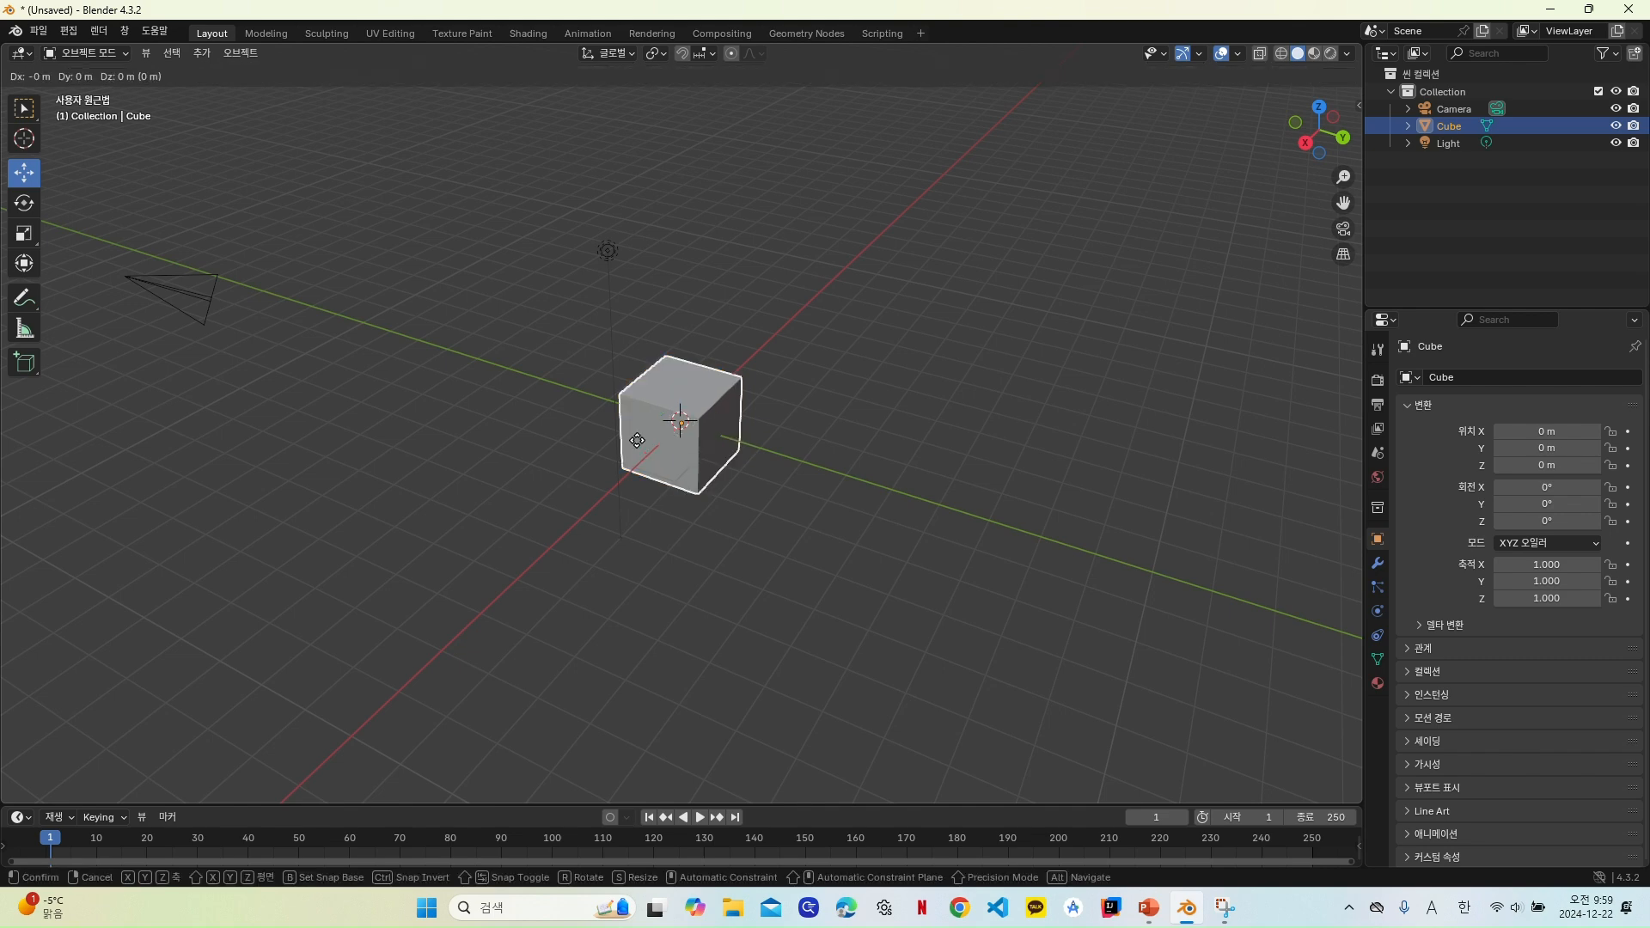
{"action": "right_click", "coordinate": [610, 416]}
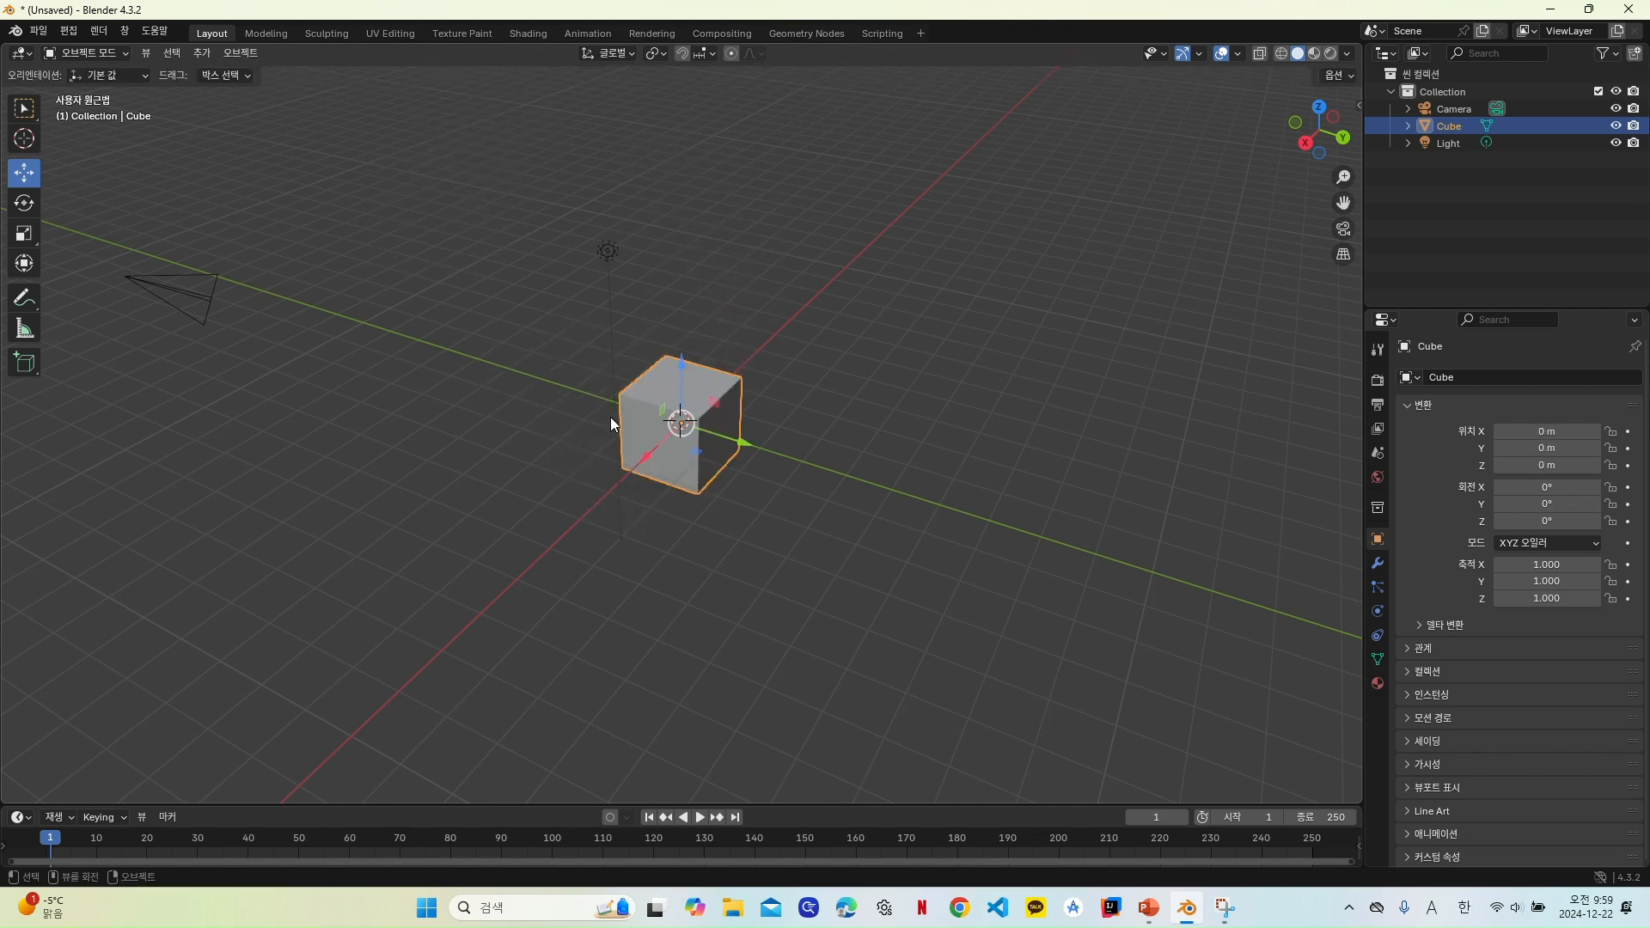
{"action": "key", "text": "g"}
{"action": "key", "text": "z"}
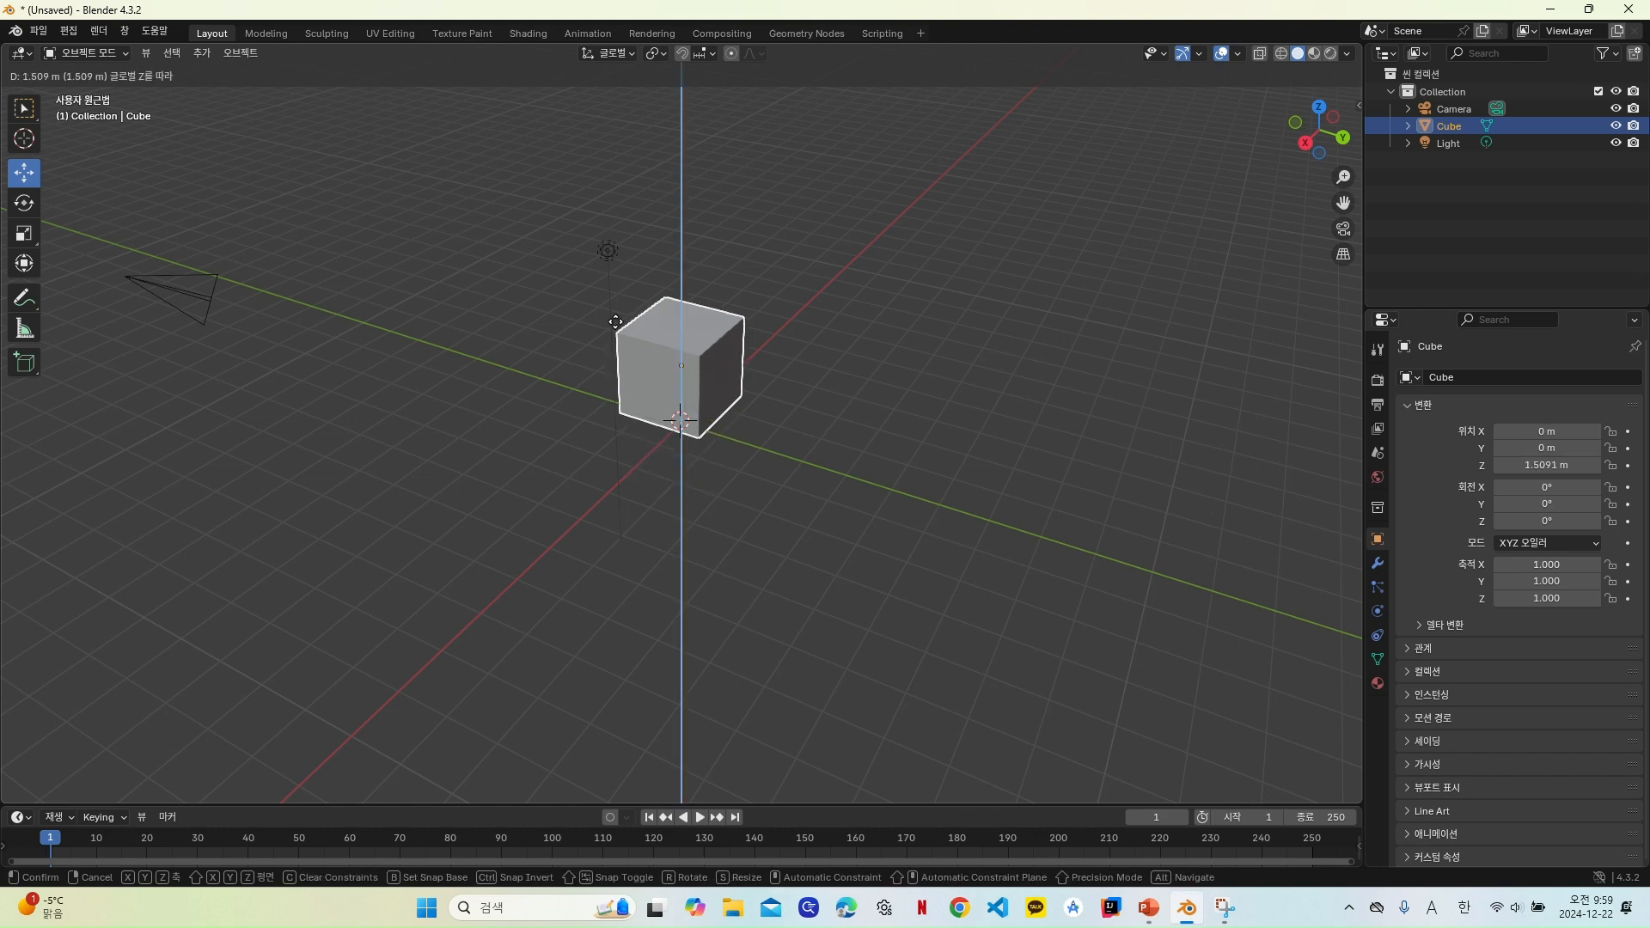
{"action": "right_click", "coordinate": [616, 306]}
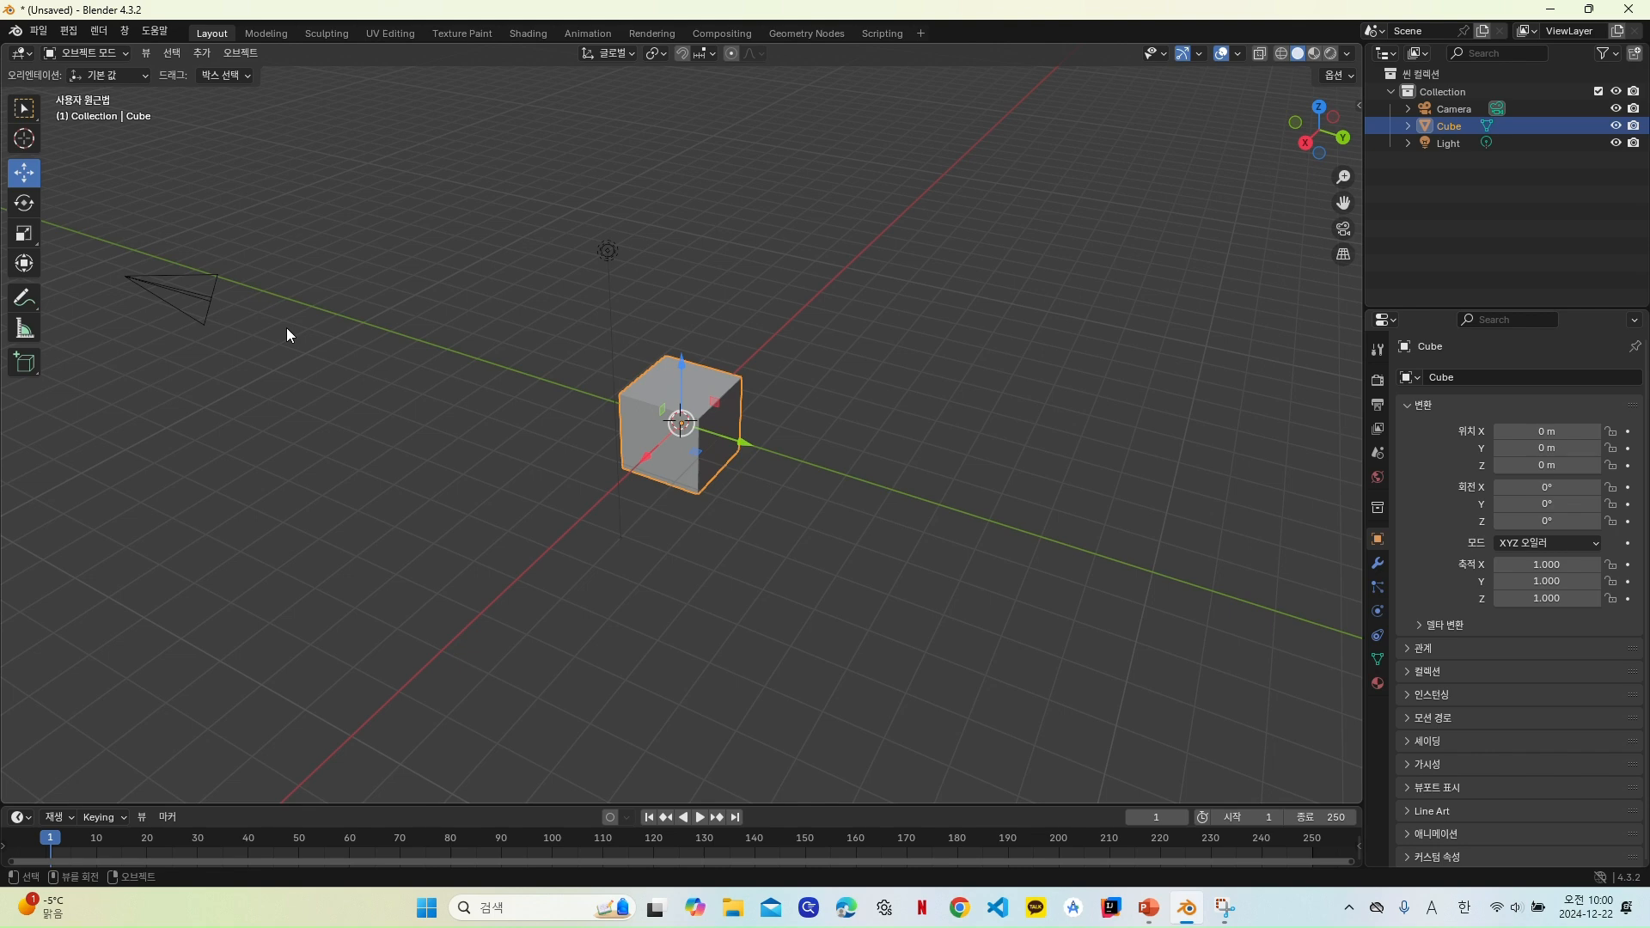
Step: Rotate the cube about -2.65° around the Z axis with the Rotate tool
{"action": "left_click", "coordinate": [23, 203]}
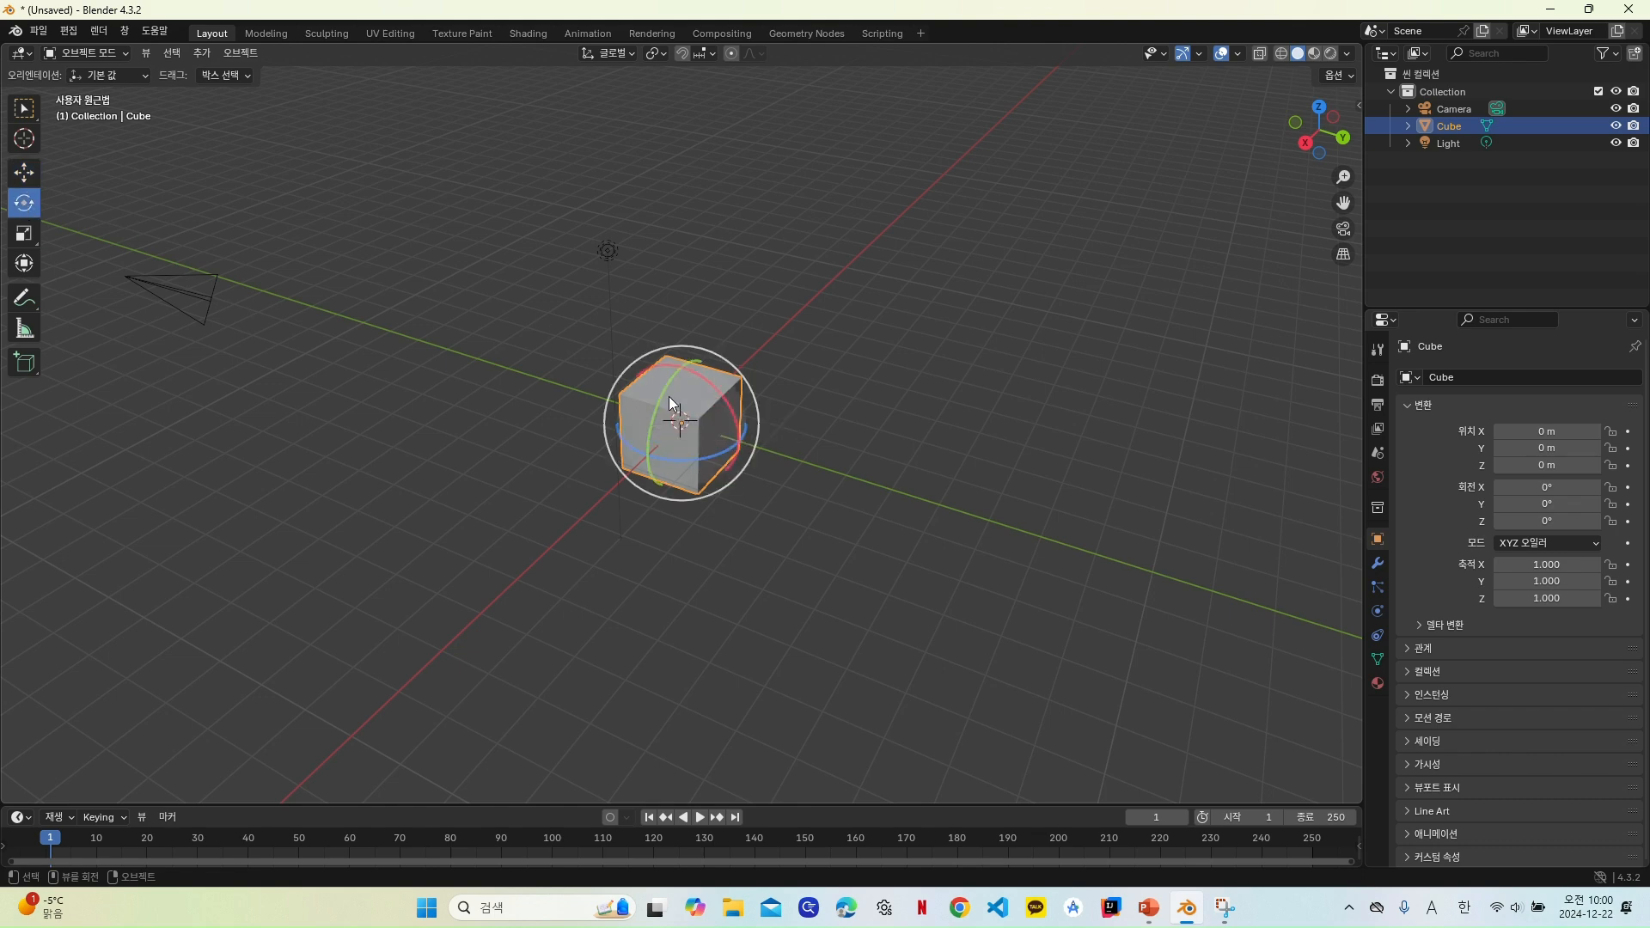
{"action": "left_click_drag", "start_coordinate": [739, 442], "coordinate": [739, 441]}
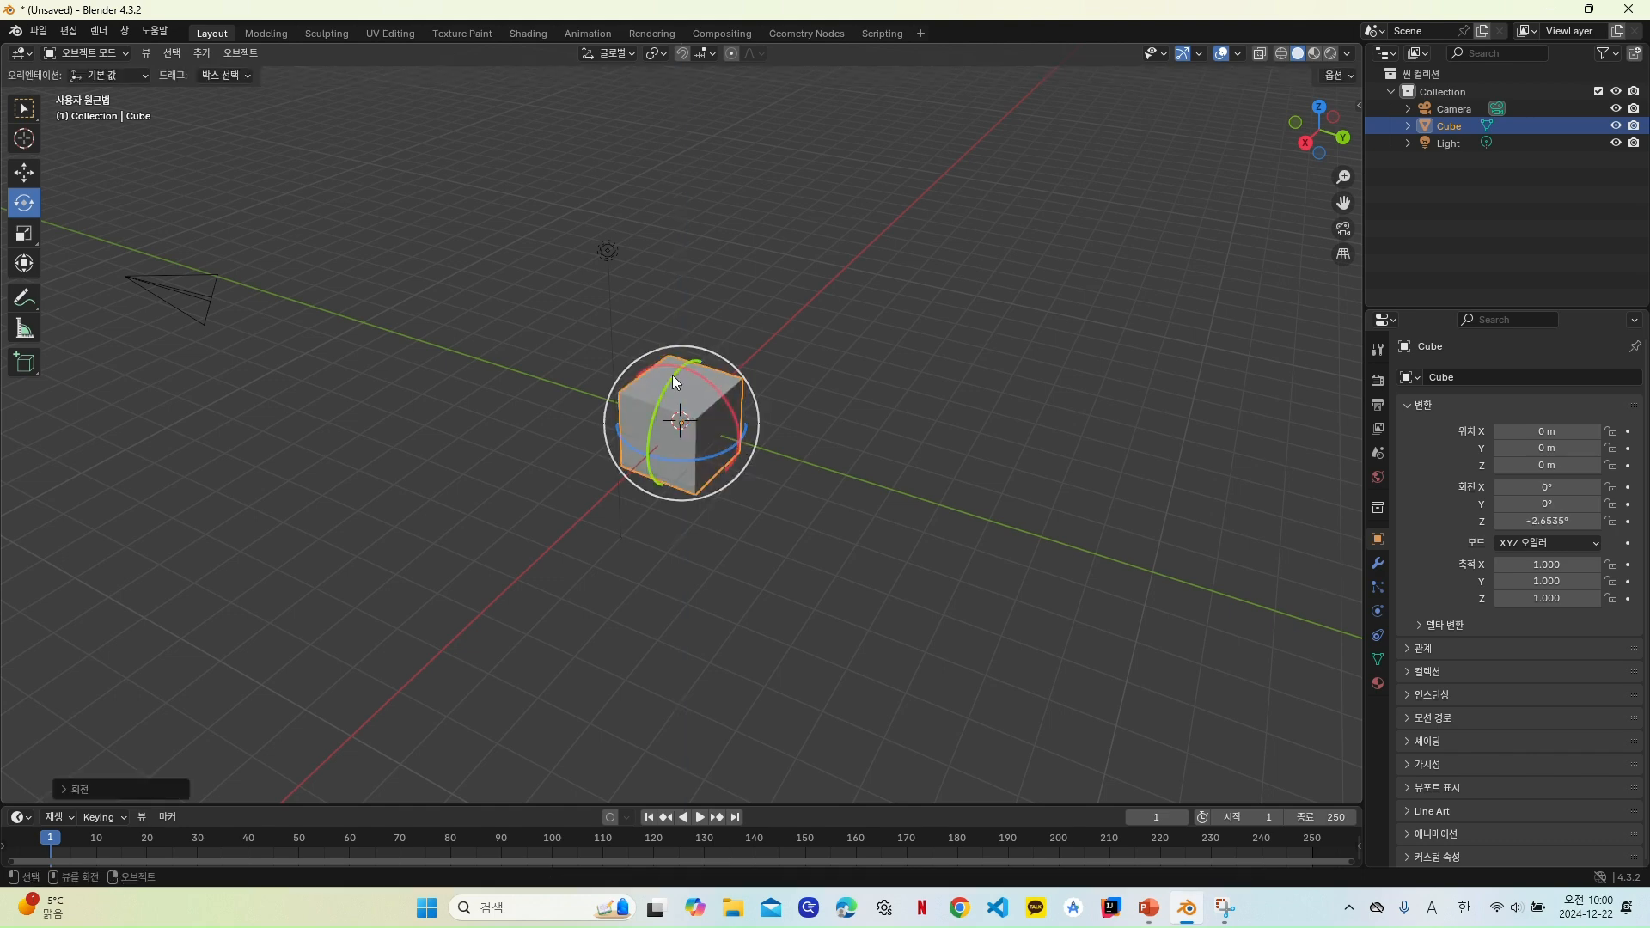
Step: Try tilting the cube about 7° around the Y axis with the Rotate tool and undo that rotation
{"action": "mouse_move", "coordinate": [672, 374]}
{"action": "left_mouse_down"}
{"action": "mouse_move", "coordinate": [637, 431]}
{"action": "mouse_move", "coordinate": [676, 378]}
{"action": "left_mouse_up"}
{"action": "right_click", "coordinate": [694, 410]}
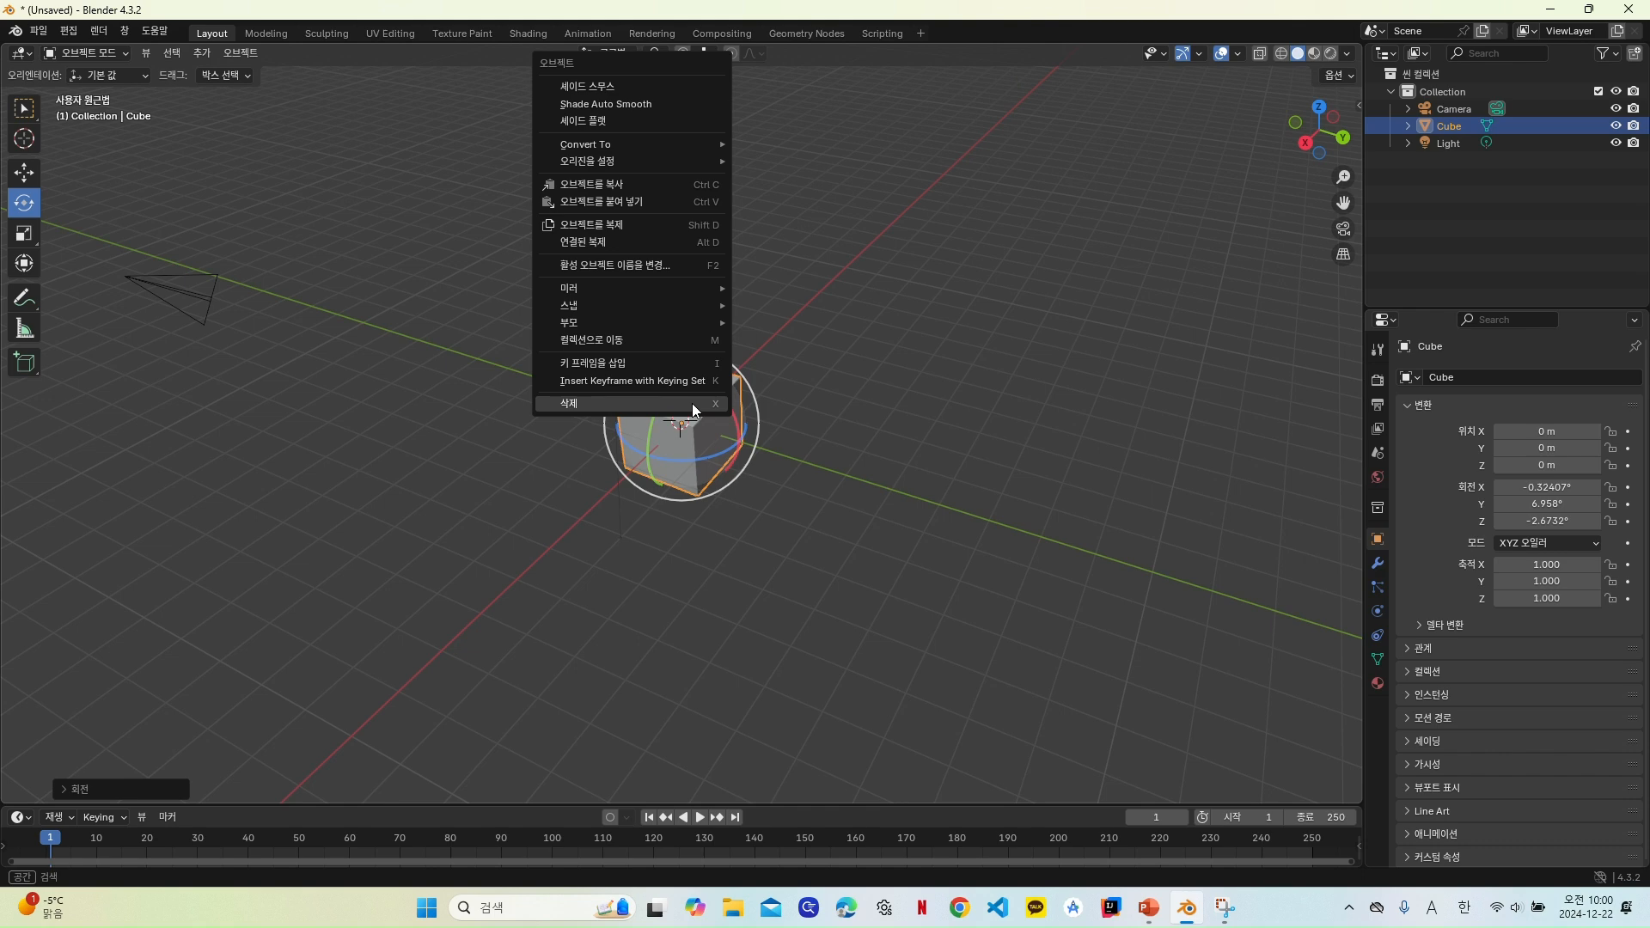
{"action": "left_click", "coordinate": [633, 540]}
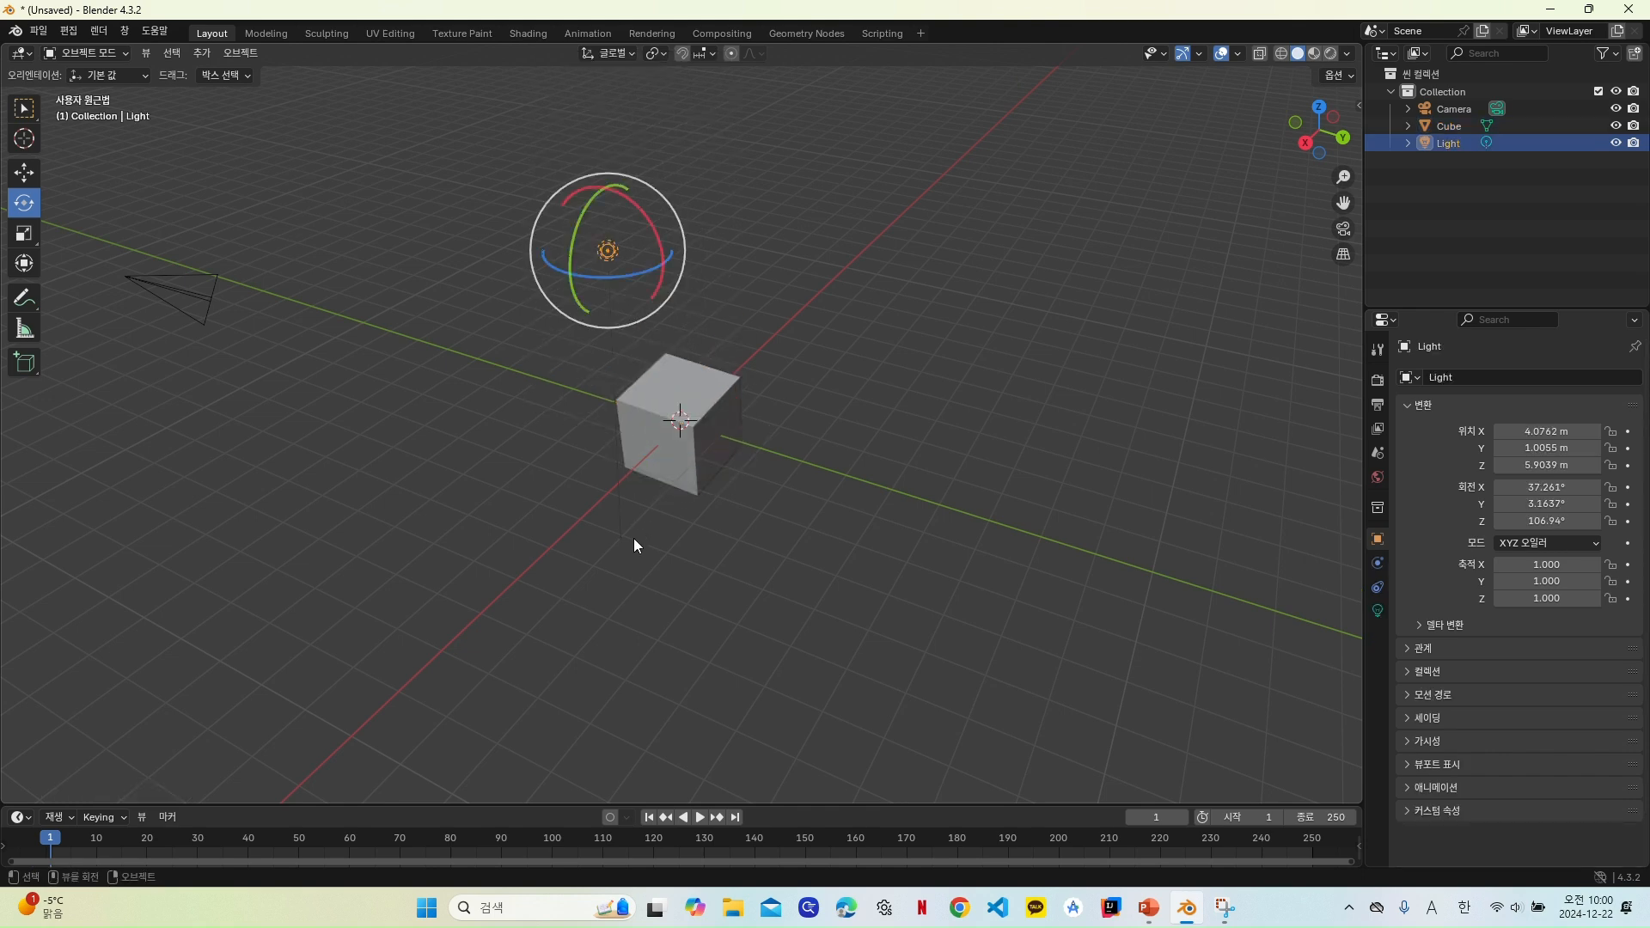
{"action": "key", "text": "ctrl+z"}
{"action": "key", "text": "ctrl+z"}
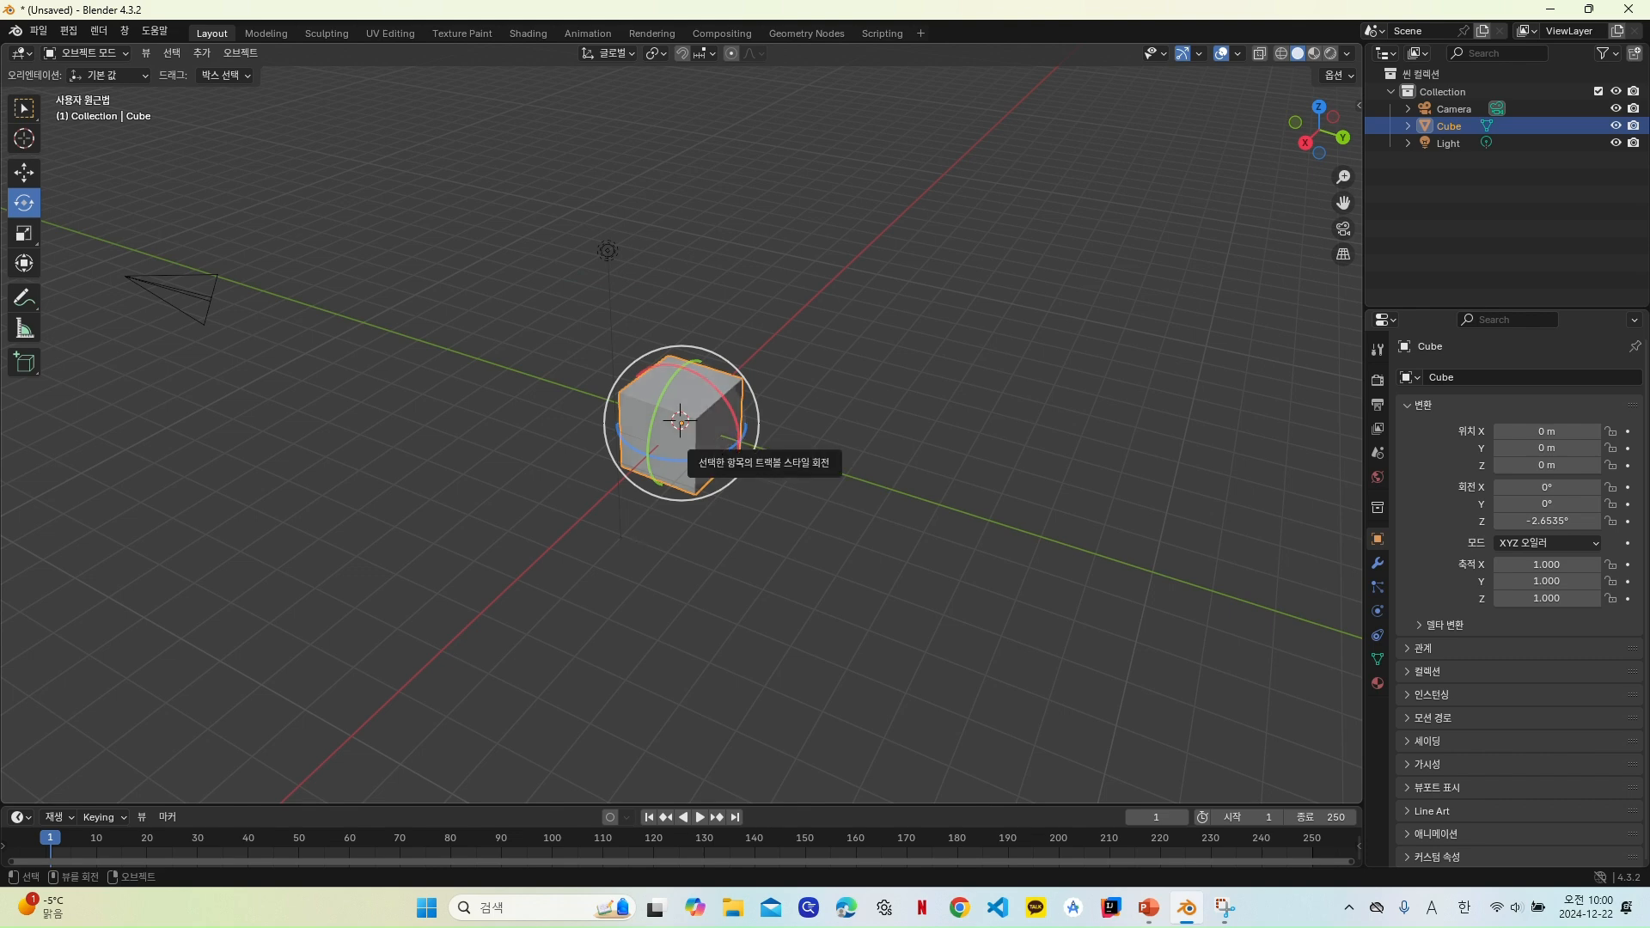
Step: Try rotating the cube without the gizmo, once around the global Z axis and once around the global X axis
{"action": "left_click_drag", "start_coordinate": [679, 419], "coordinate": [713, 444]}
{"action": "key", "text": "z"}
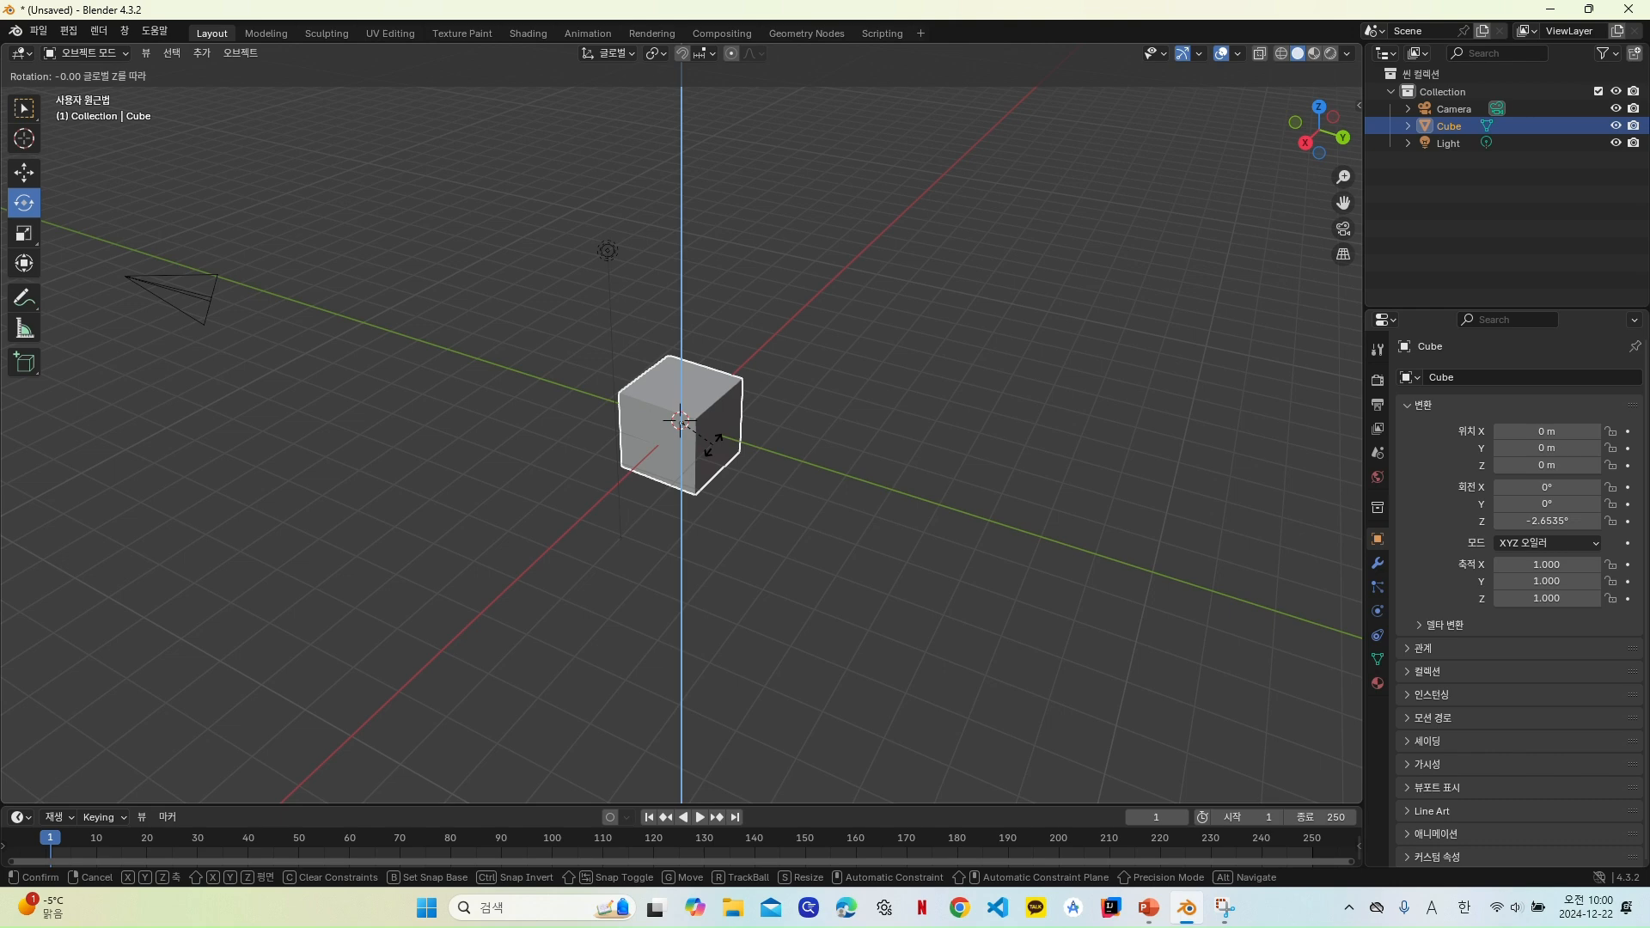
{"action": "right_click", "coordinate": [812, 388]}
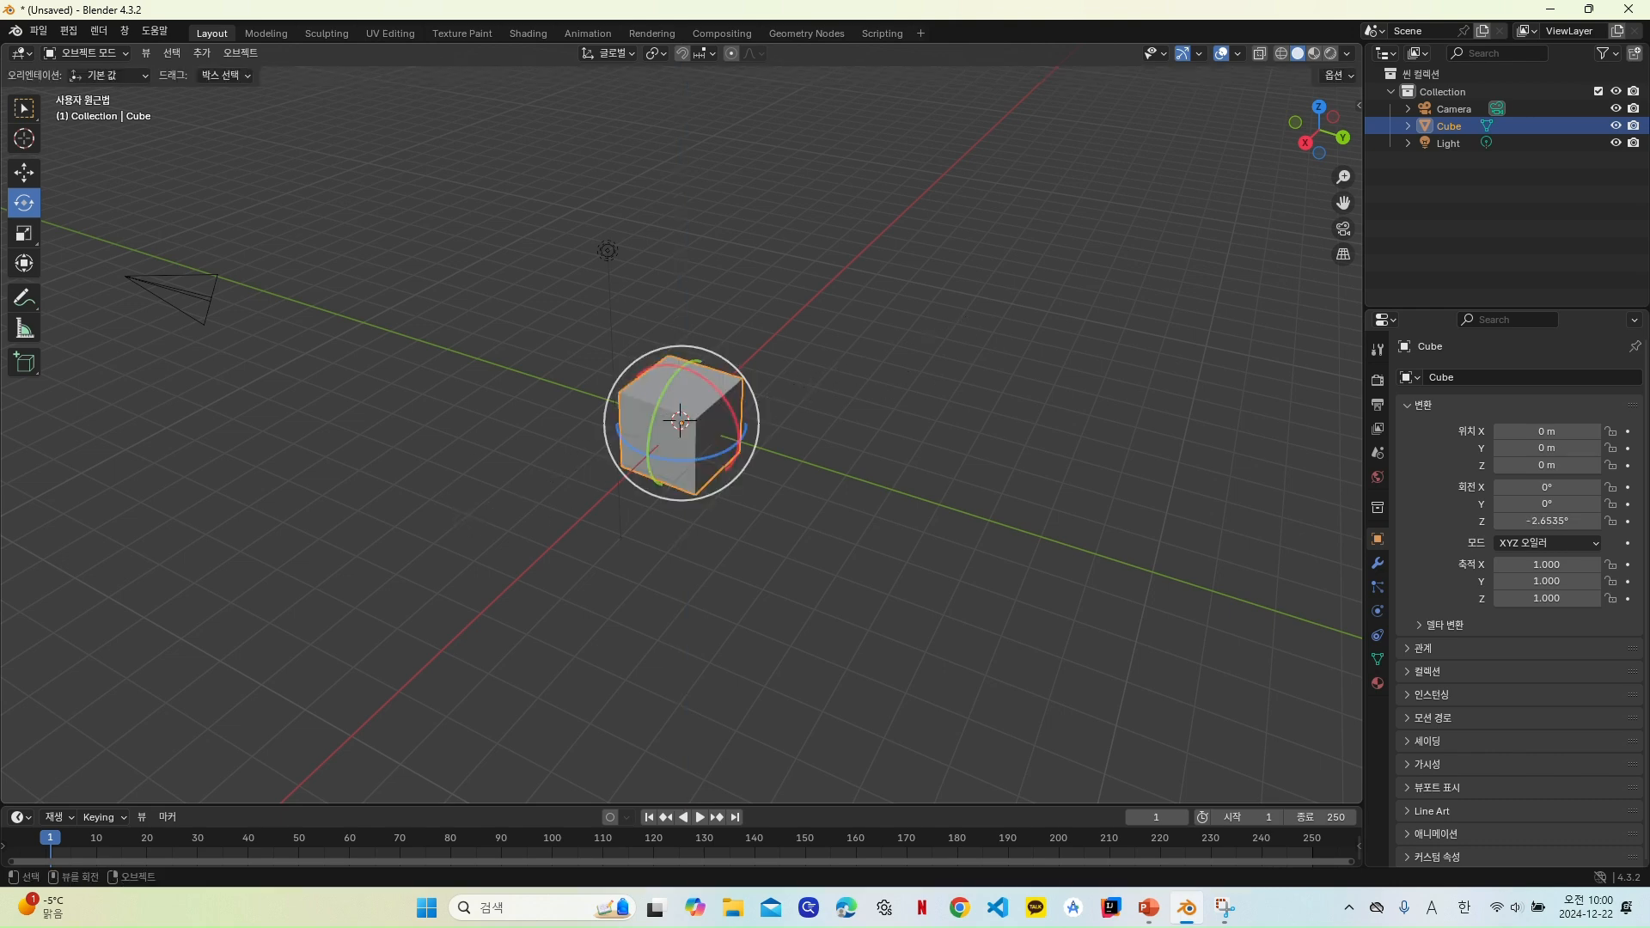
{"action": "key", "text": "r"}
{"action": "key", "text": "x"}
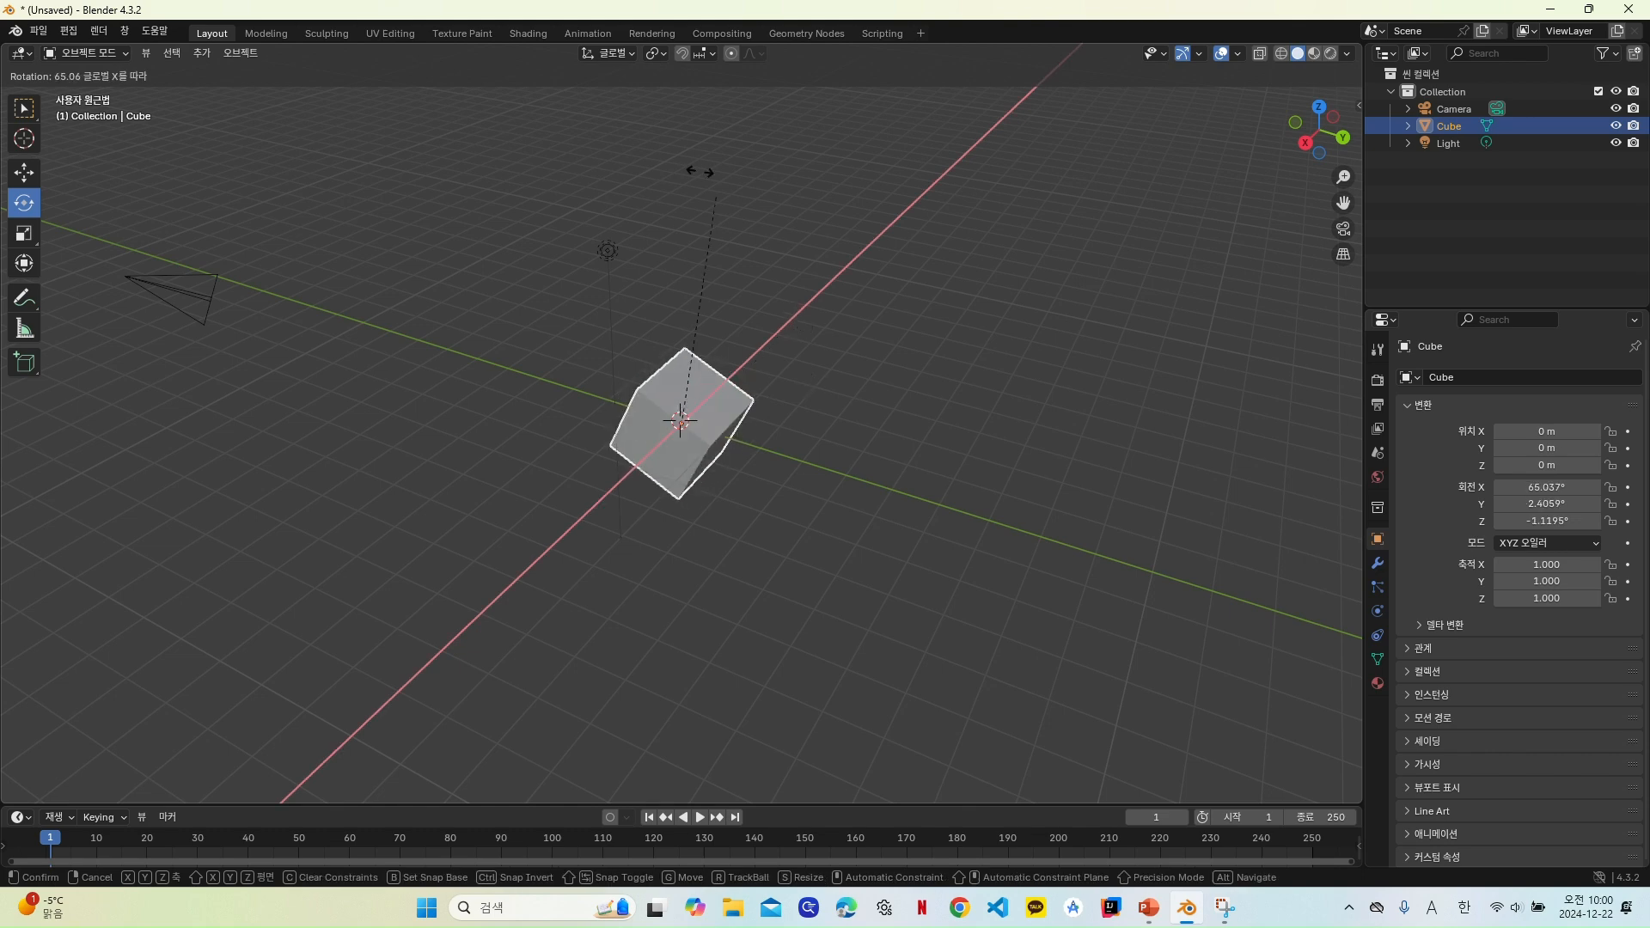
{"action": "right_click", "coordinate": [788, 412]}
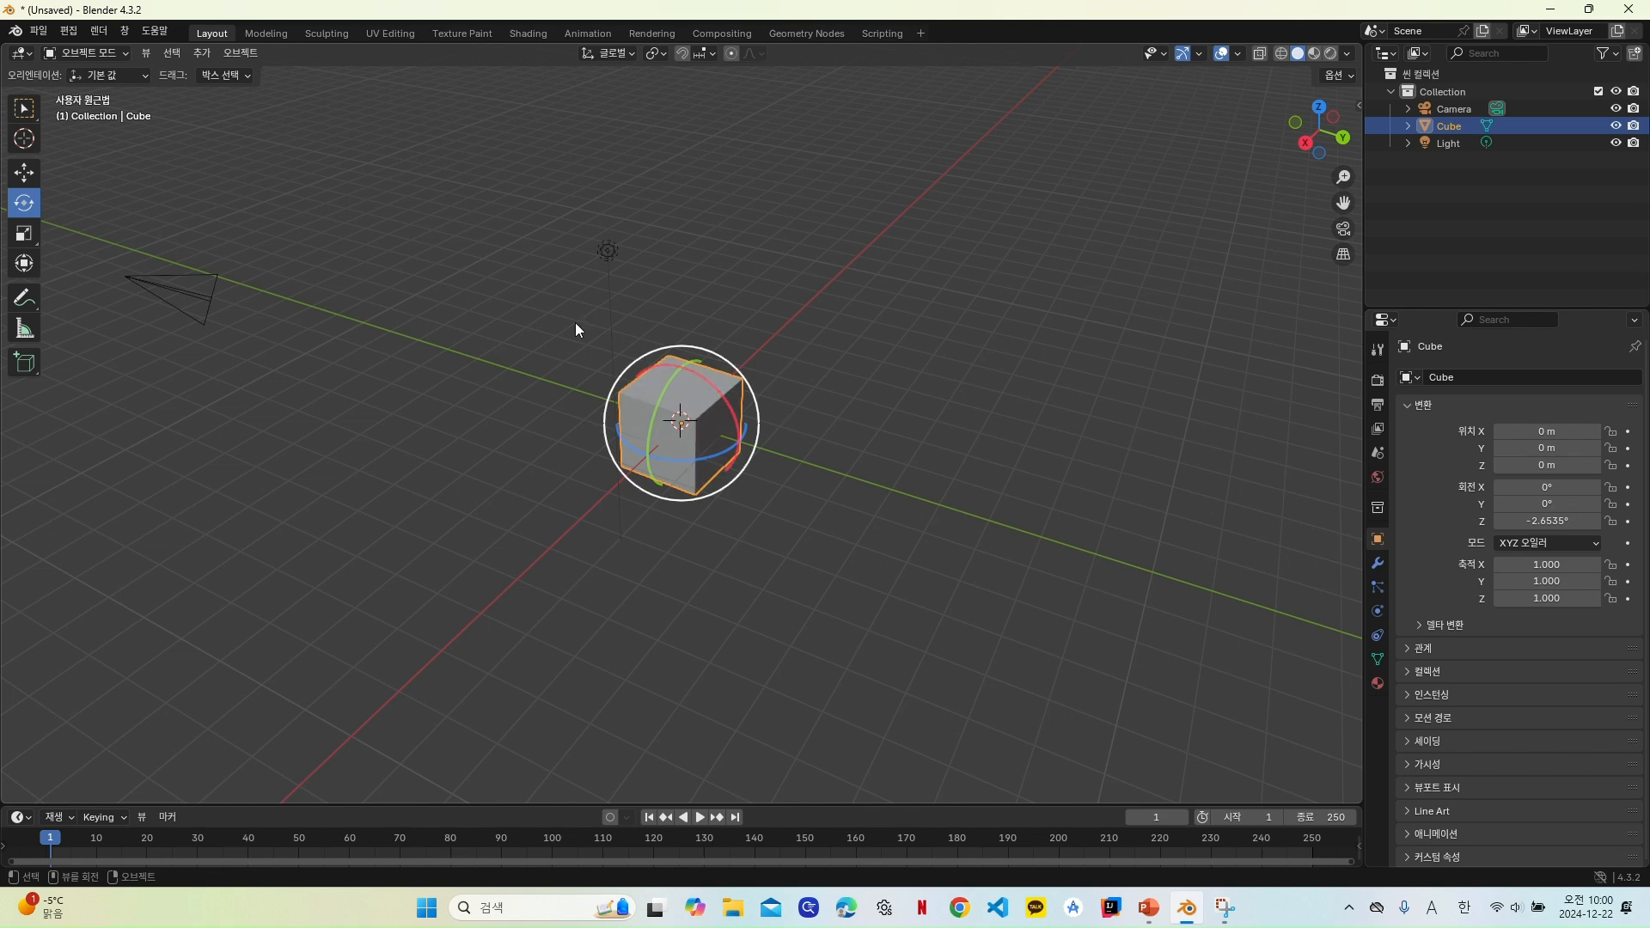
Step: Activate the Scale tool and scale the cube along the global Z axis by a factor of about -1.166
{"action": "left_click", "coordinate": [24, 233]}
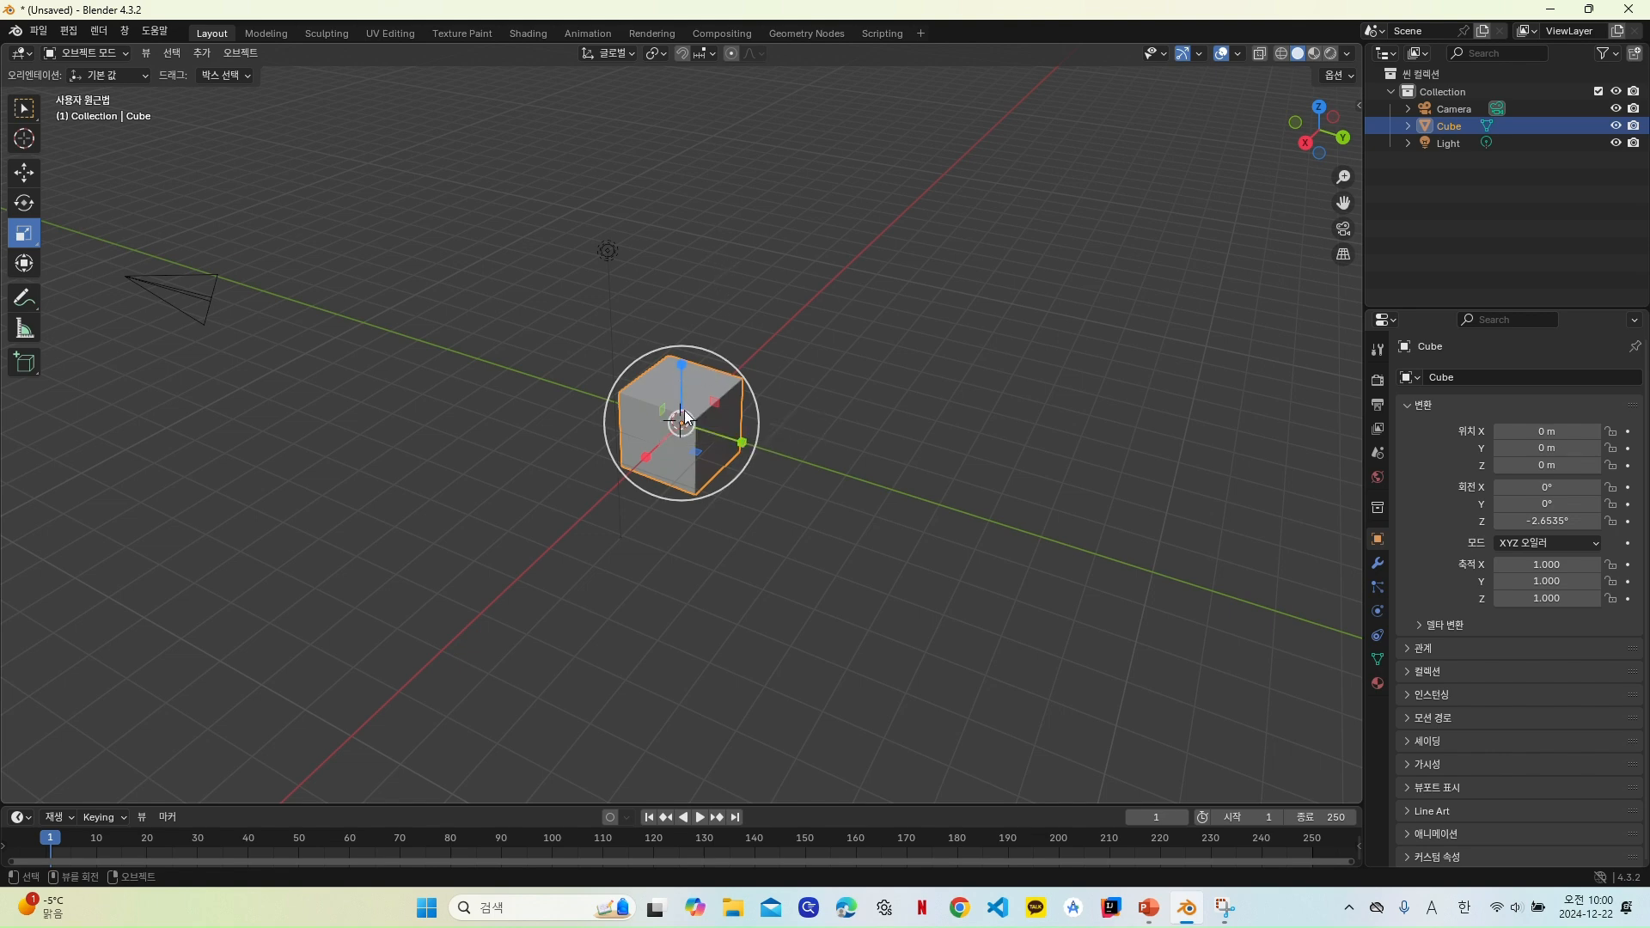
{"action": "key", "text": "s"}
{"action": "key", "text": "z"}
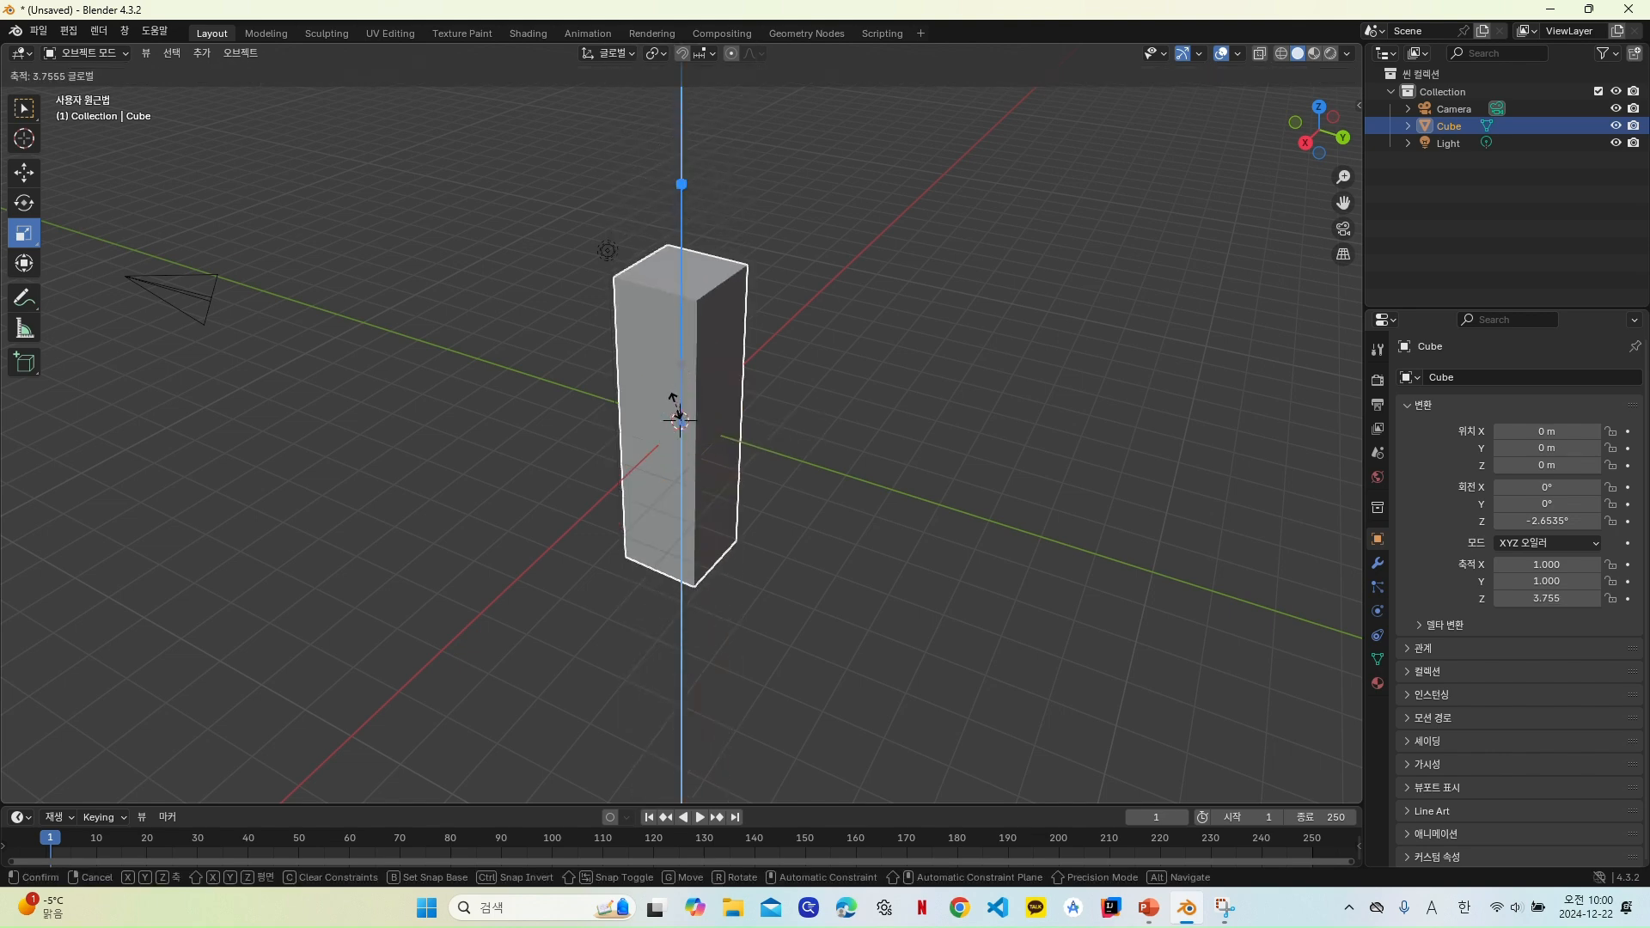
{"action": "left_click", "coordinate": [677, 421]}
{"action": "right_click", "coordinate": [674, 425]}
{"action": "left_click", "coordinate": [682, 451]}
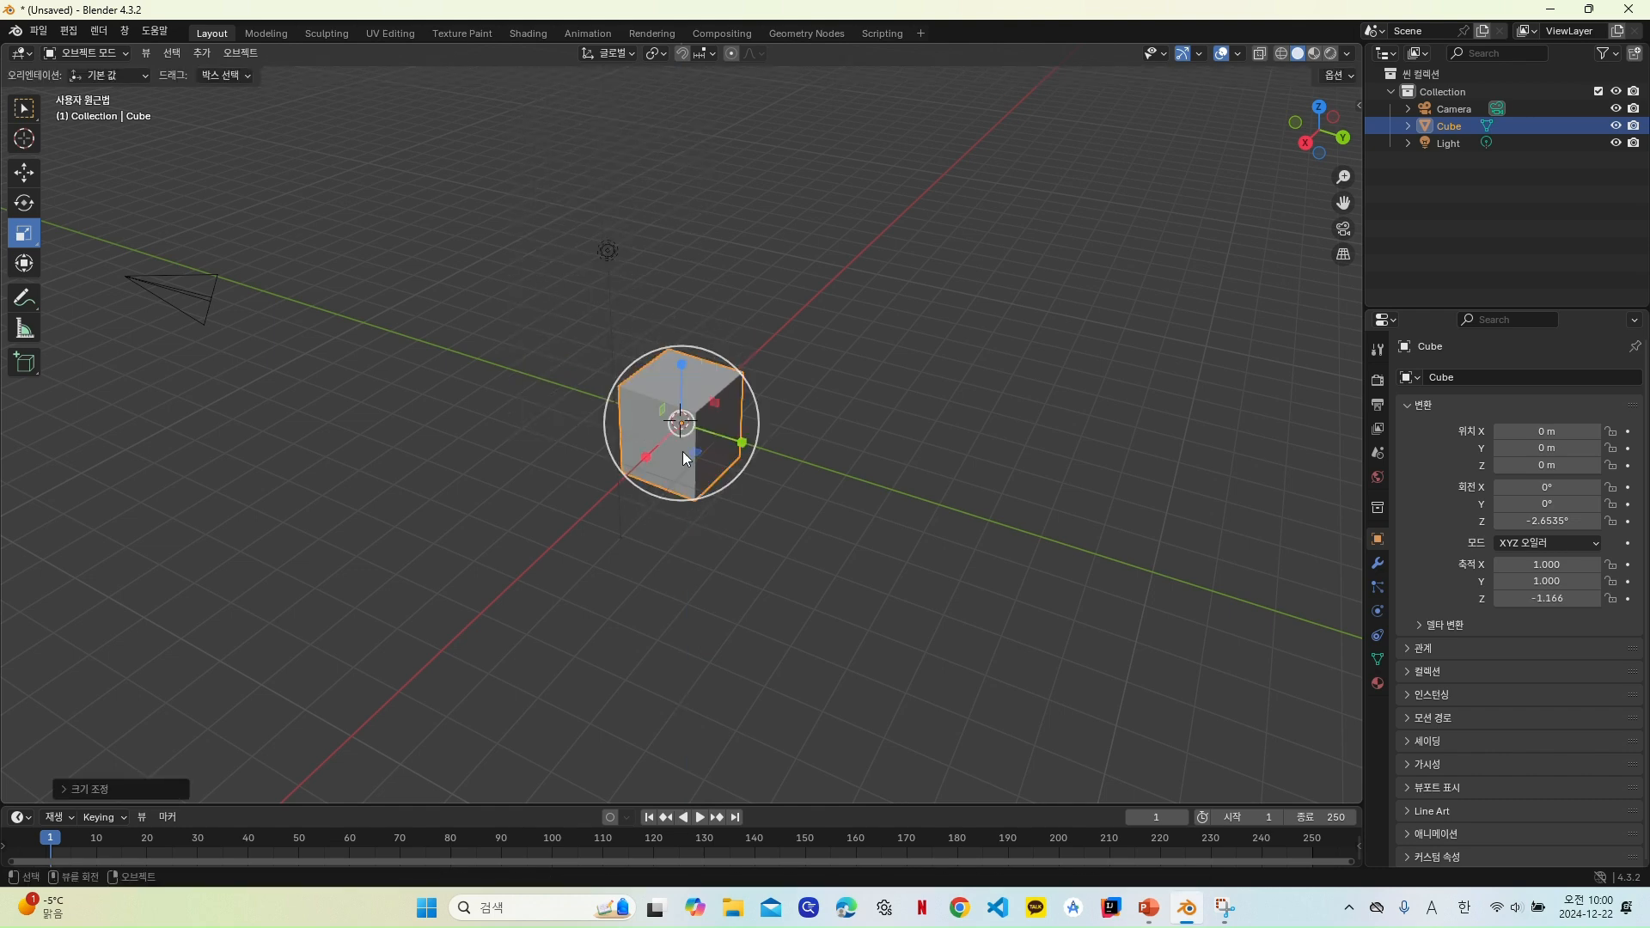
Step: Try scaling the cube along the global X axis by a factor of about -3.24 and undo that scaling
{"action": "key", "text": "s"}
{"action": "key", "text": "x"}
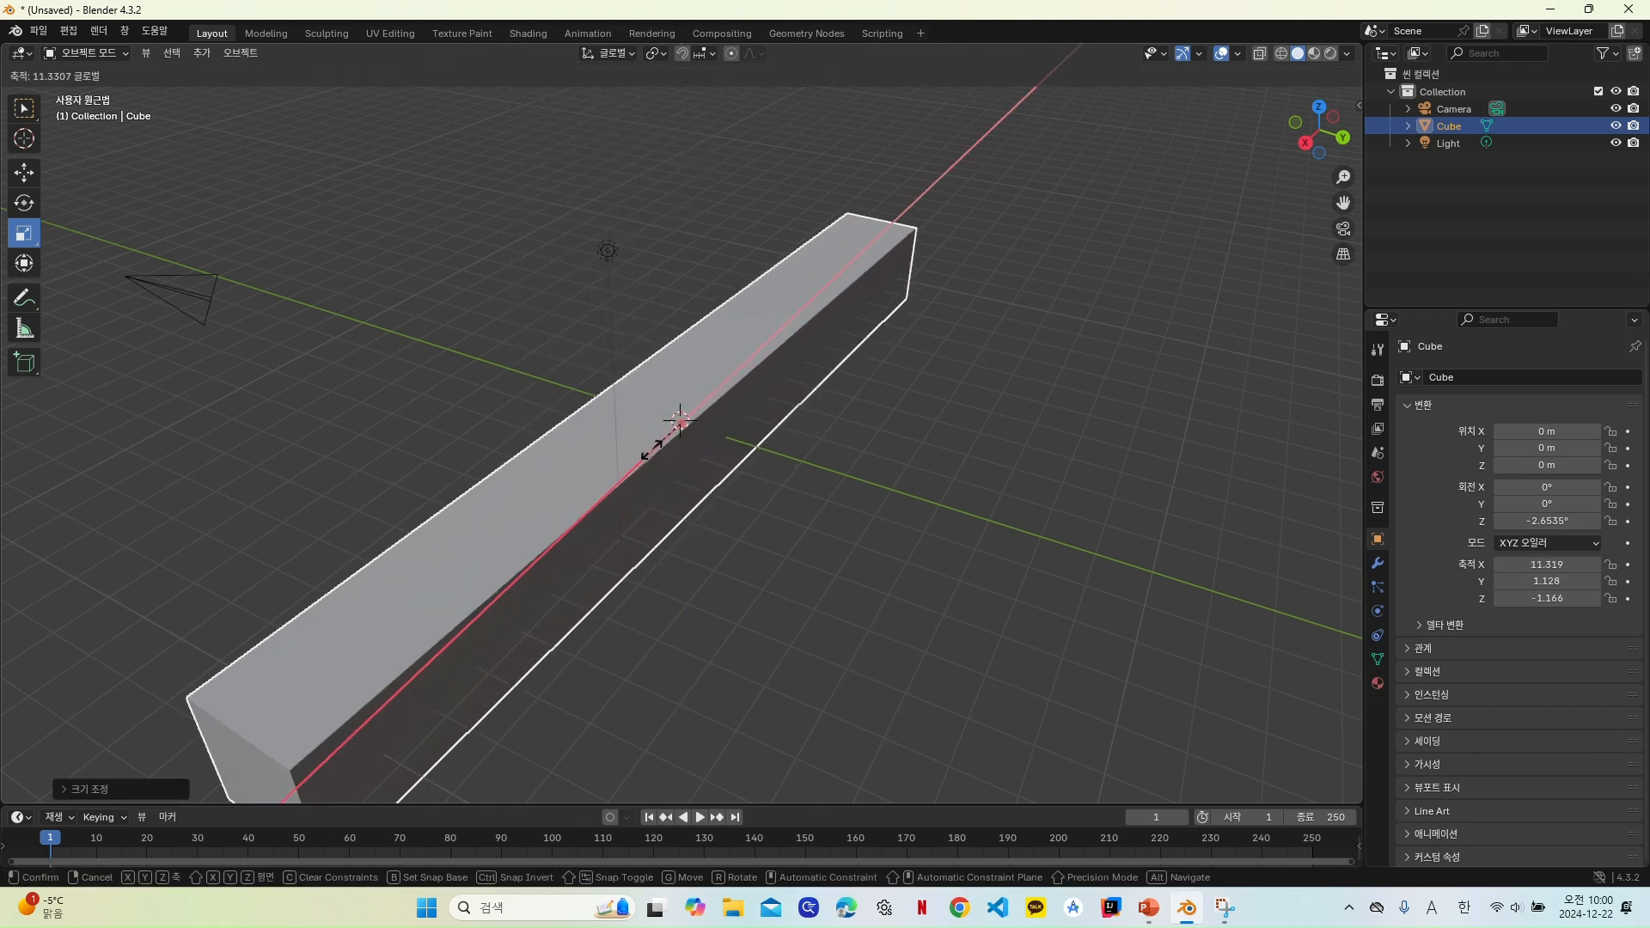
{"action": "left_click", "coordinate": [681, 422]}
{"action": "right_click", "coordinate": [689, 423]}
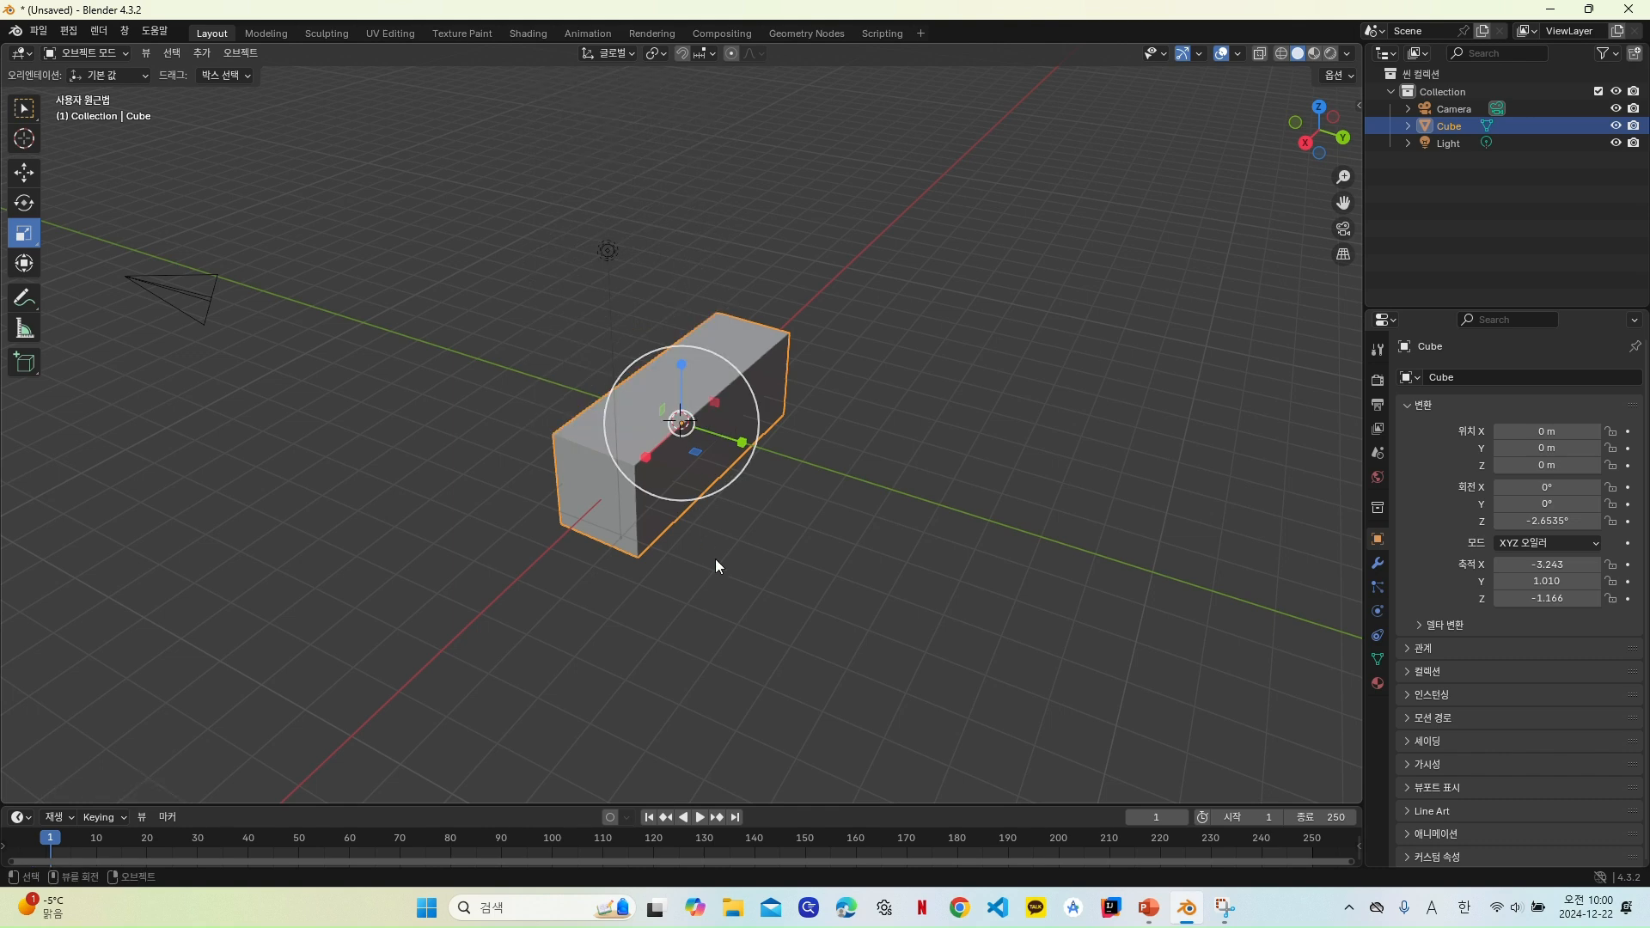
{"action": "key", "text": "ctrl+z"}
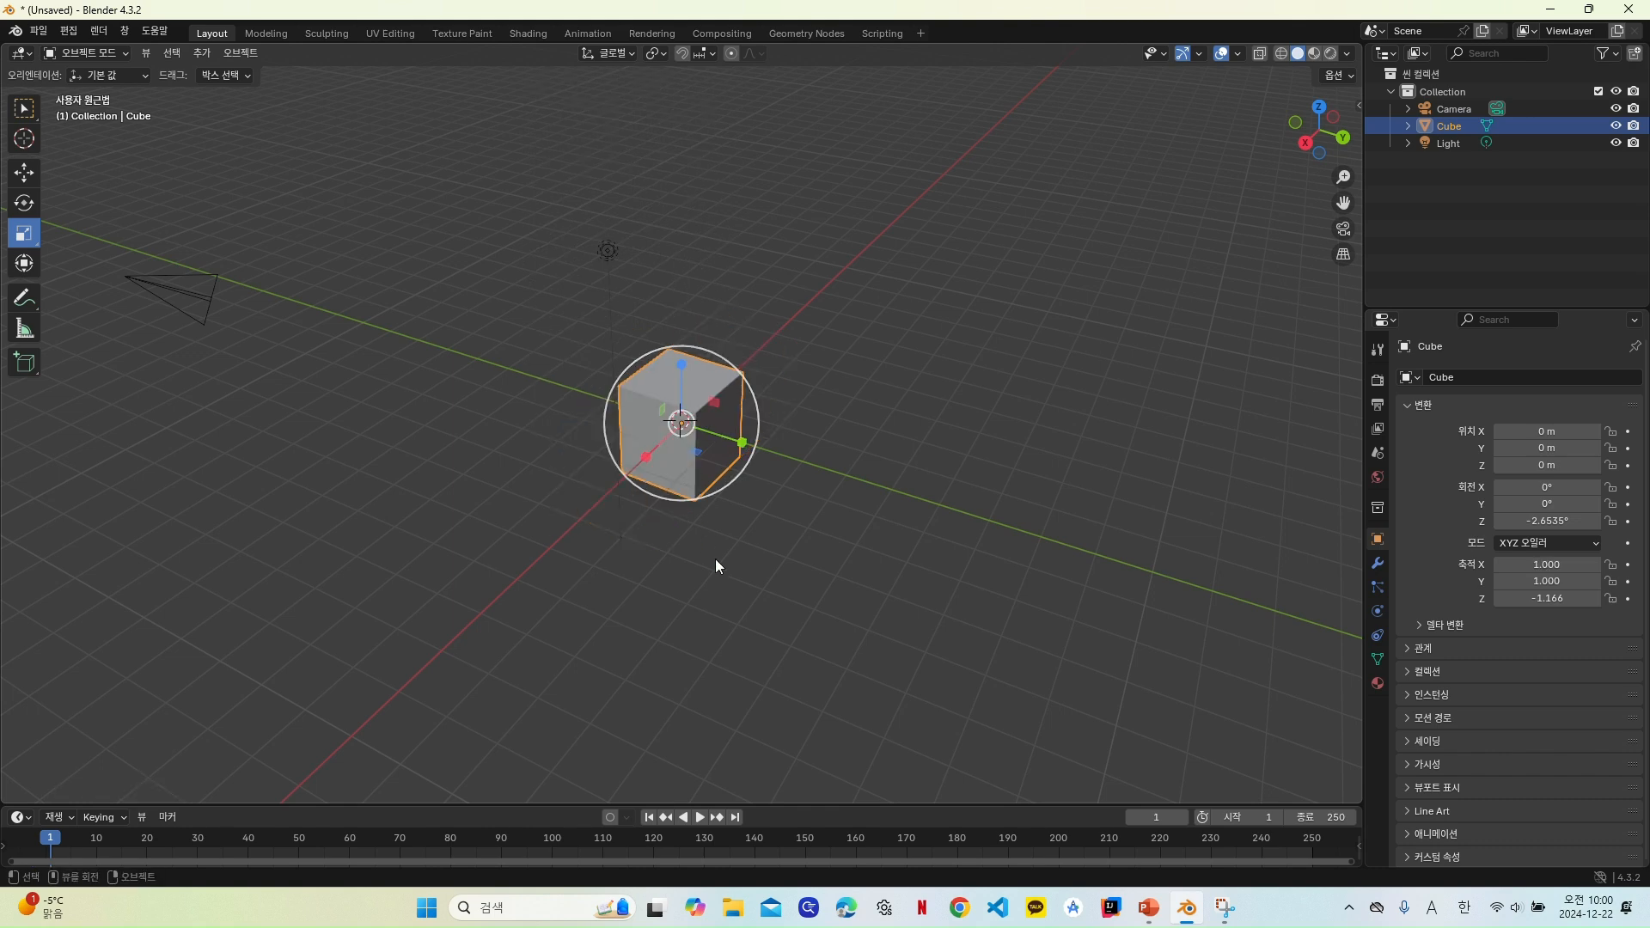
{"action": "left_click_drag", "start_coordinate": [724, 454], "coordinate": [694, 483]}
{"action": "key", "text": "x"}
{"action": "right_click", "coordinate": [734, 431]}
Step: Switch to PowerPoint to show the "Blender 기본 사용법(2)" slide and return to Blender
{"action": "left_click", "coordinate": [1161, 909]}
{"action": "left_click", "coordinate": [137, 761]}
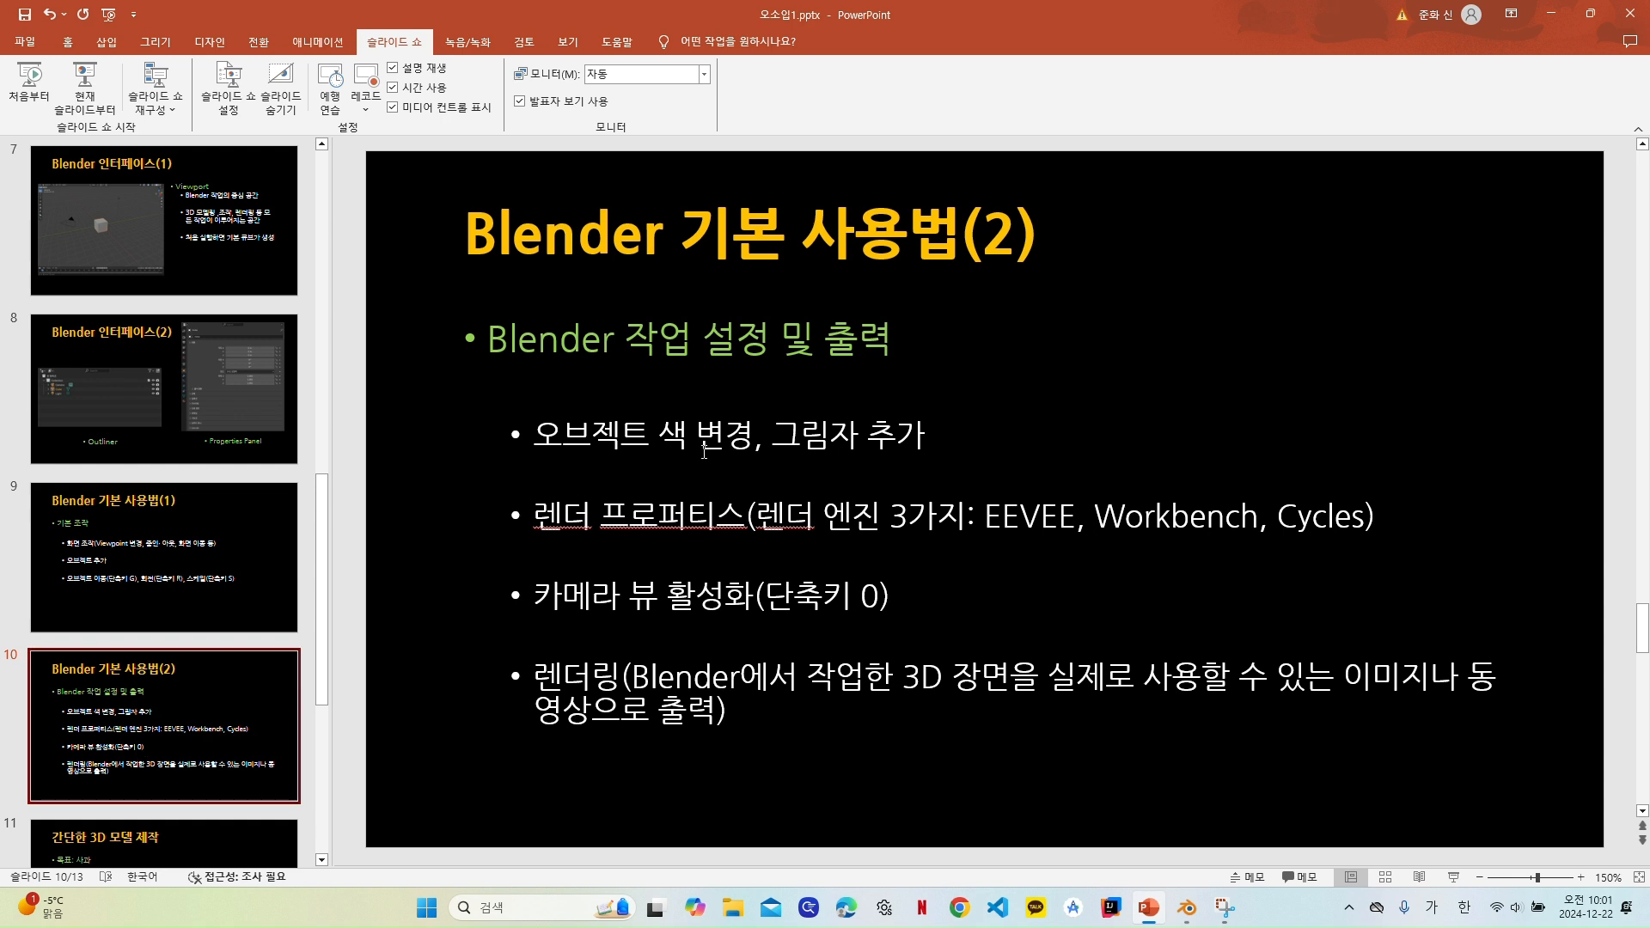
{"action": "left_click", "coordinate": [1185, 910]}
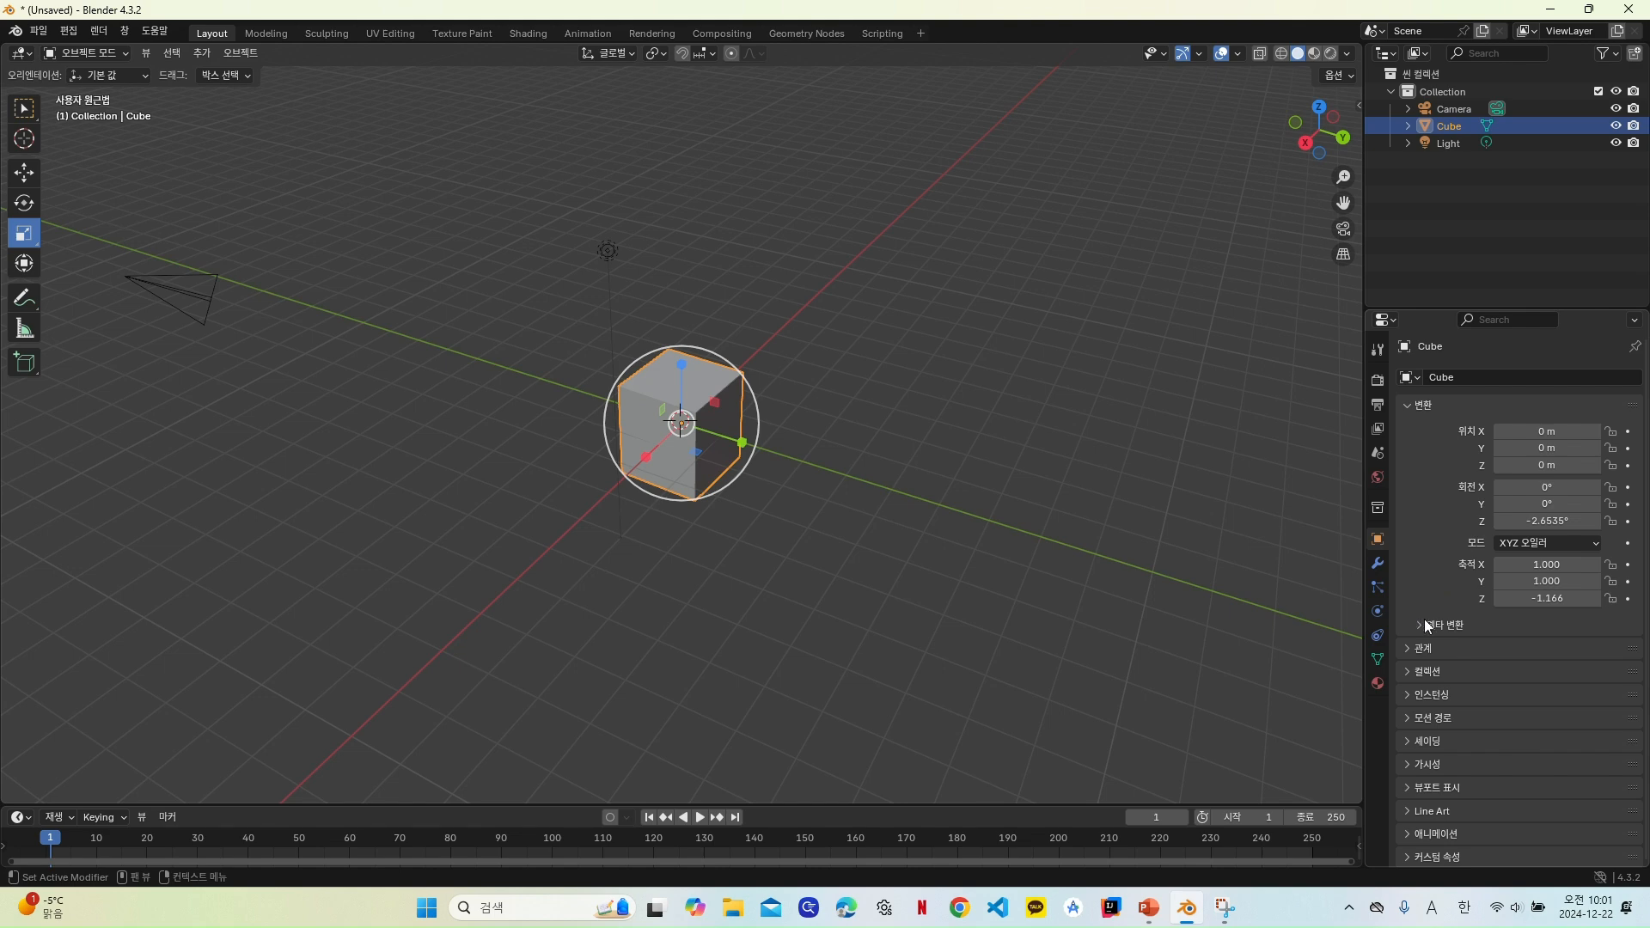
Step: Set the base color of the cube's material to green in the Shading workspace
{"action": "left_click", "coordinate": [1377, 683]}
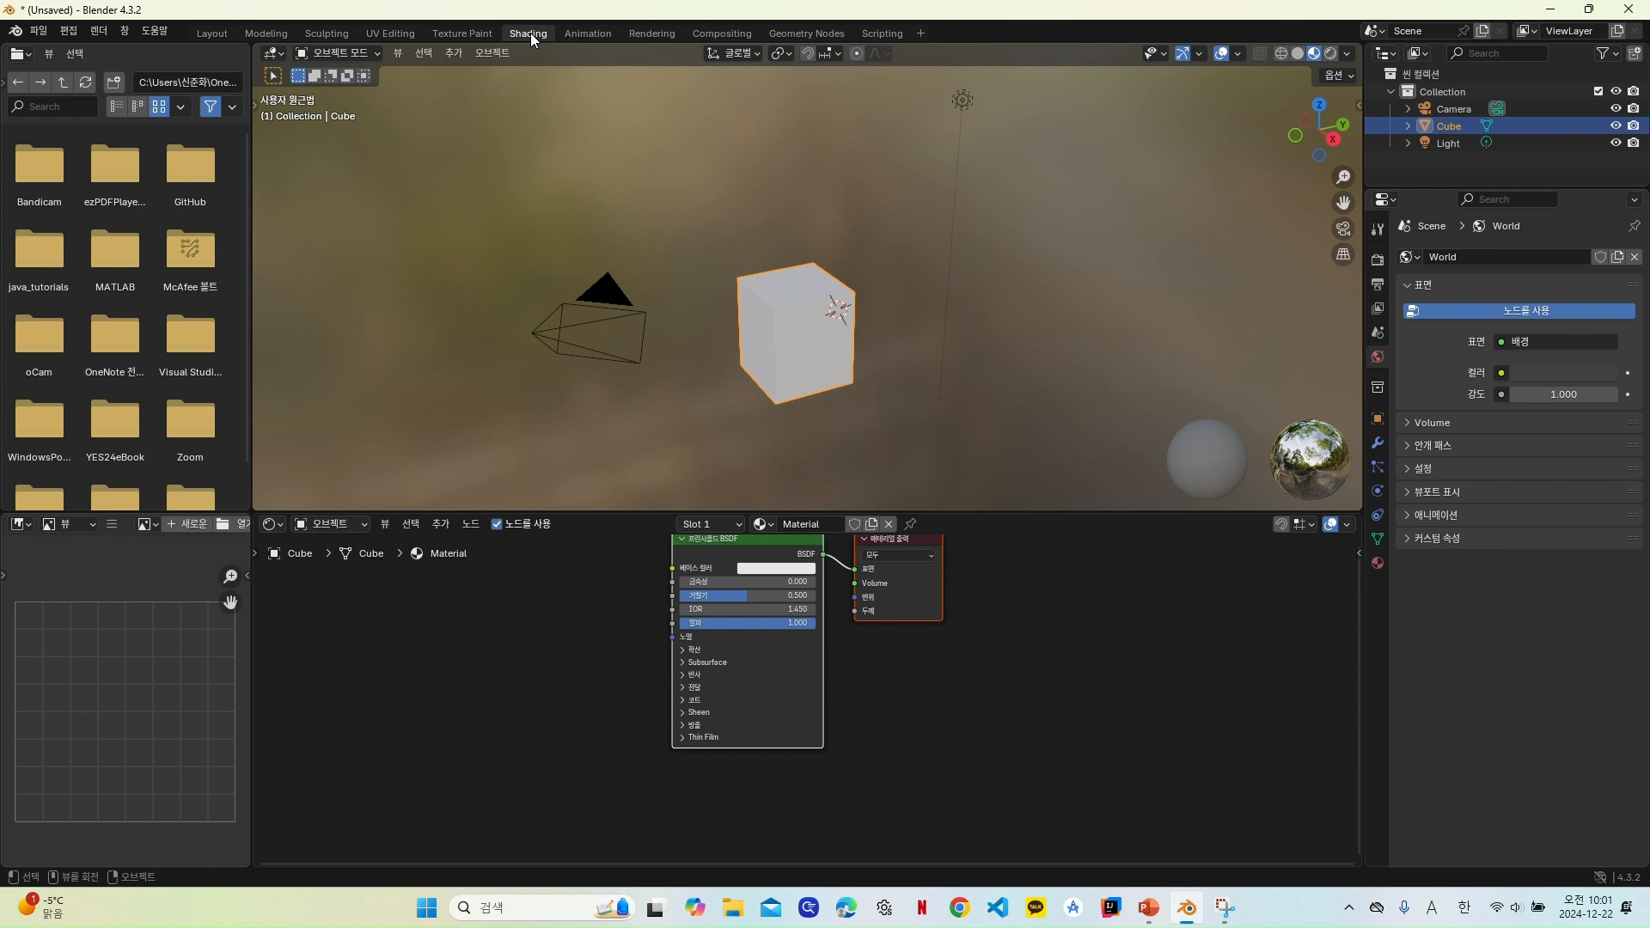
{"action": "left_click", "coordinate": [761, 567]}
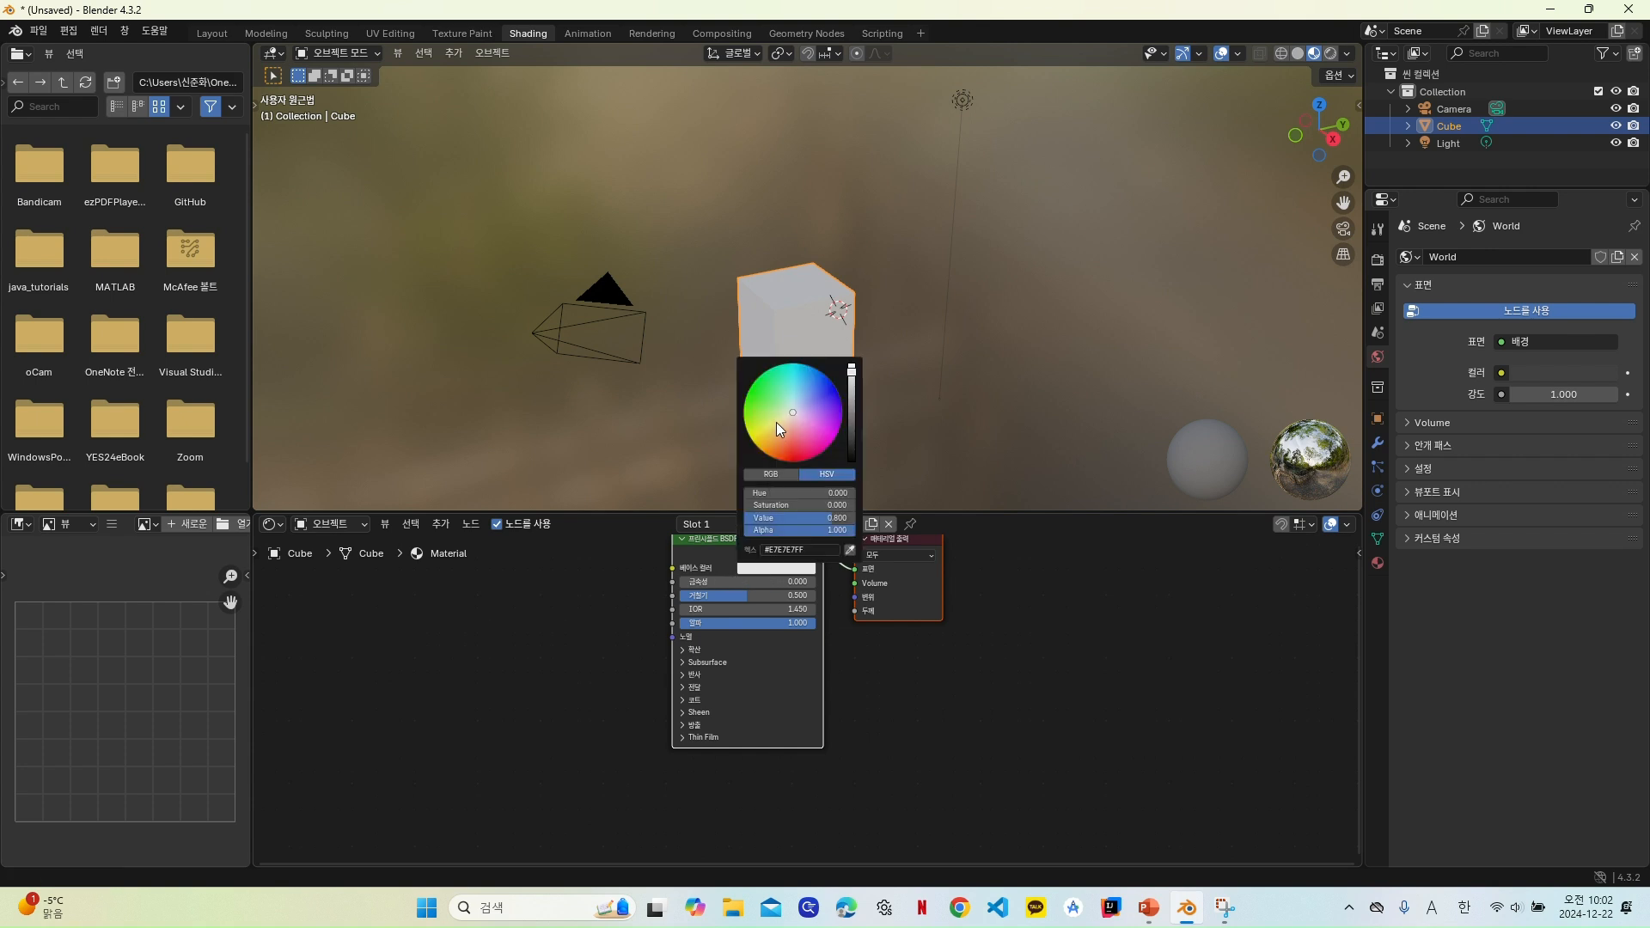
{"action": "left_click", "coordinate": [765, 393]}
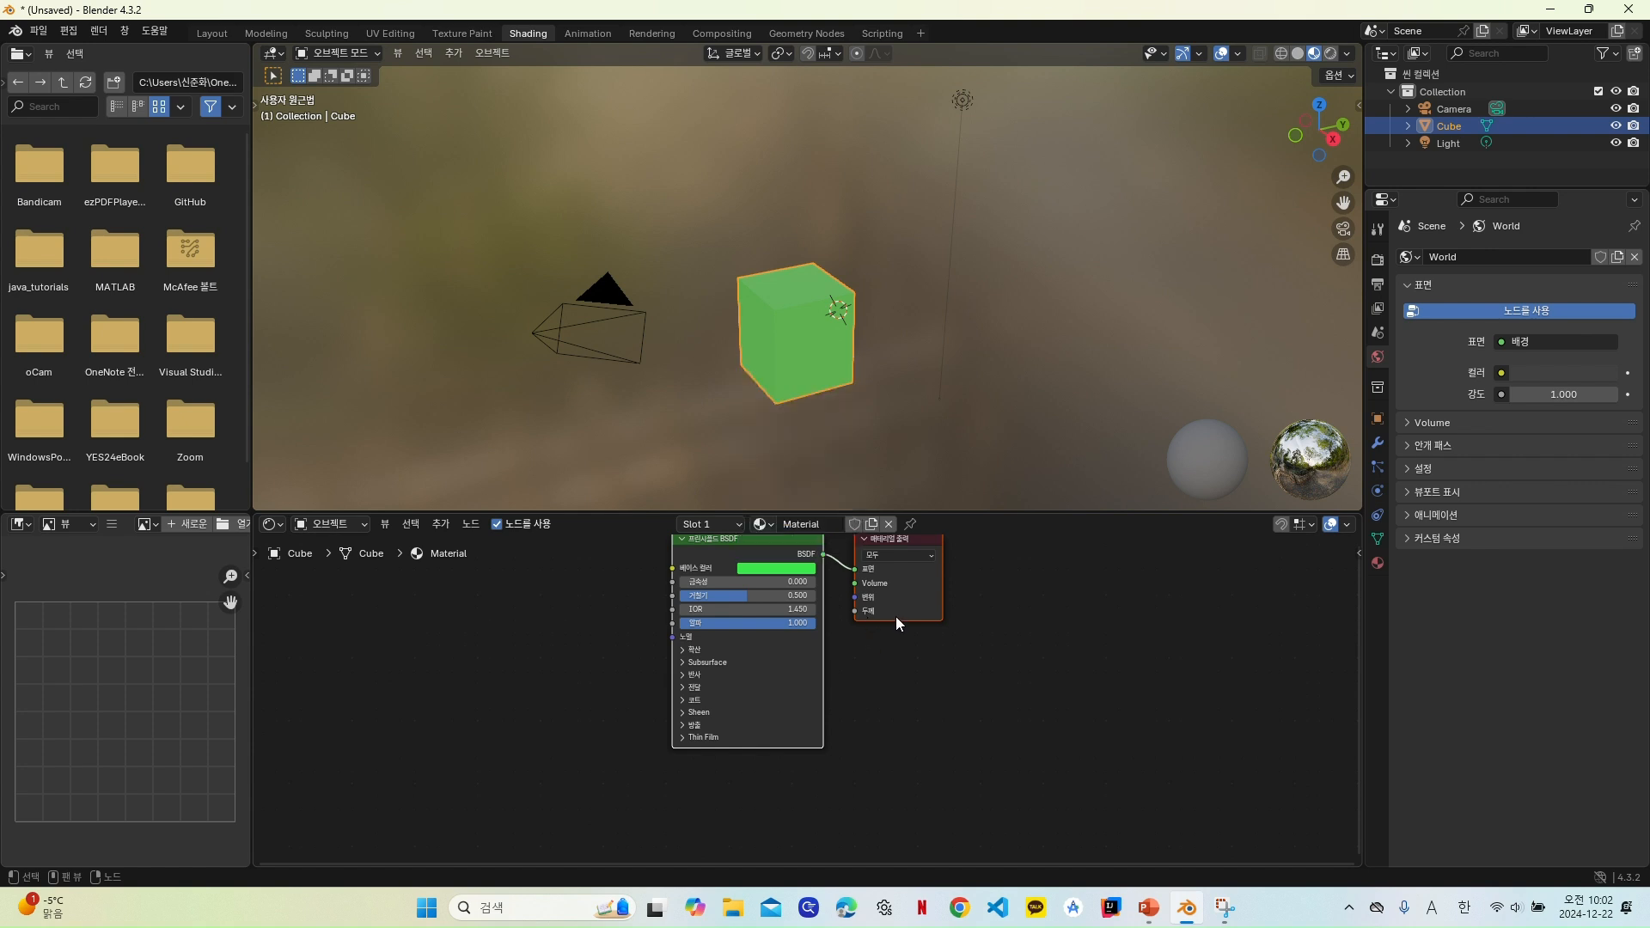
Step: Compare the cube in Wireframe, Solid, Material Preview and Rendered viewport shading, finishing in Rendered
{"action": "left_click", "coordinate": [1281, 54]}
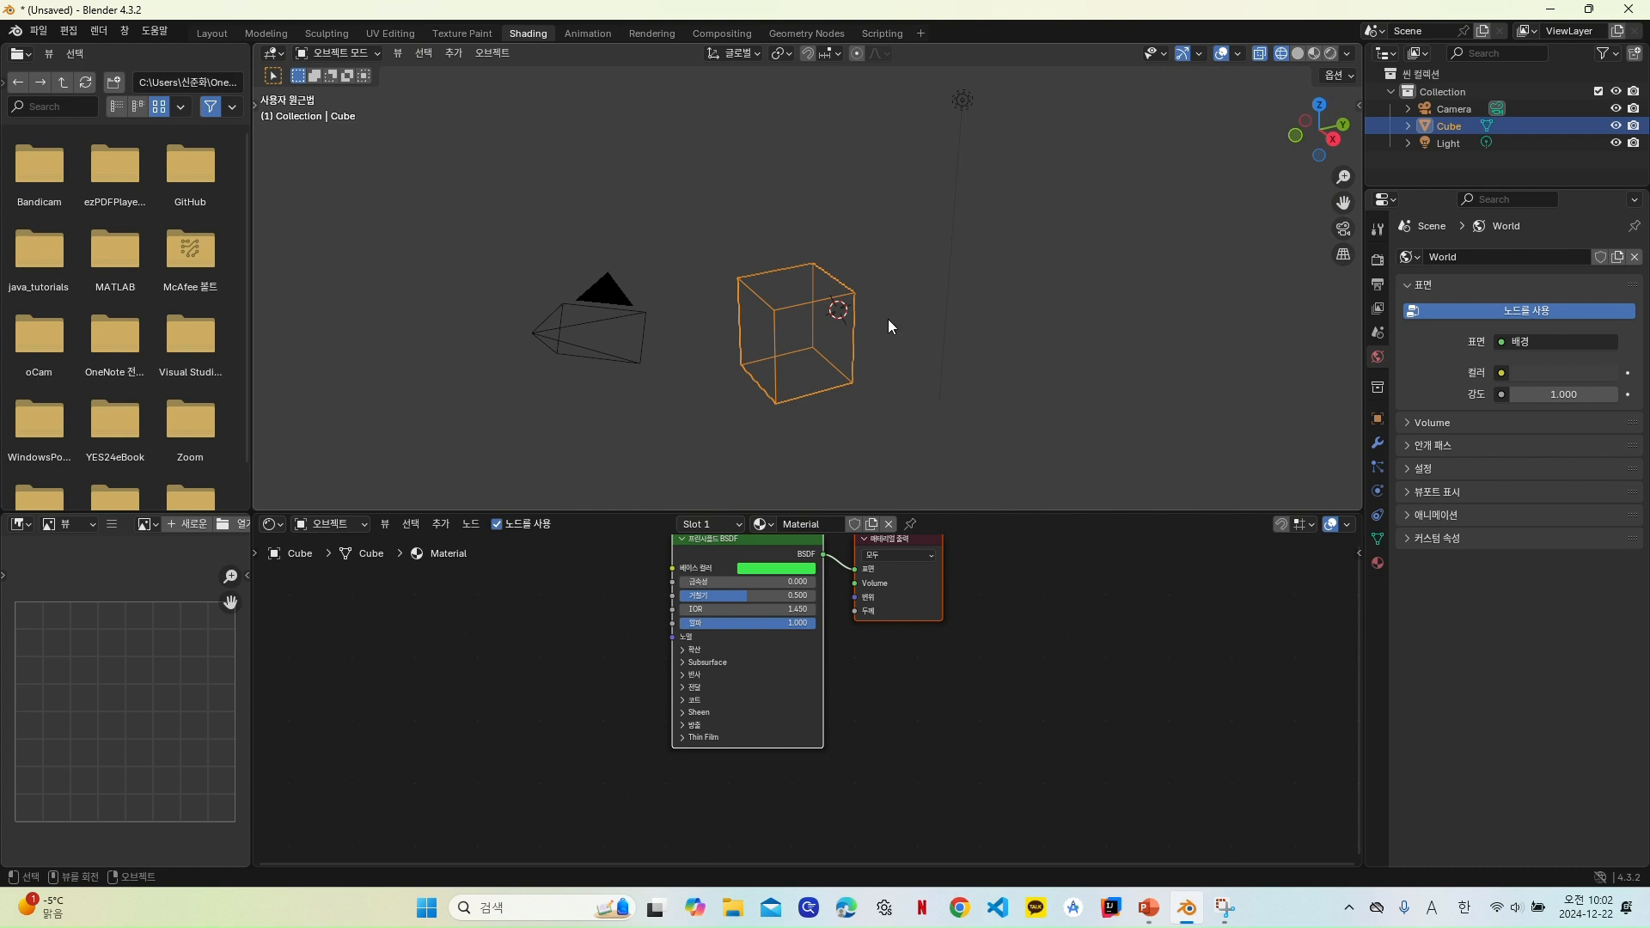
{"action": "left_click", "coordinate": [1298, 54]}
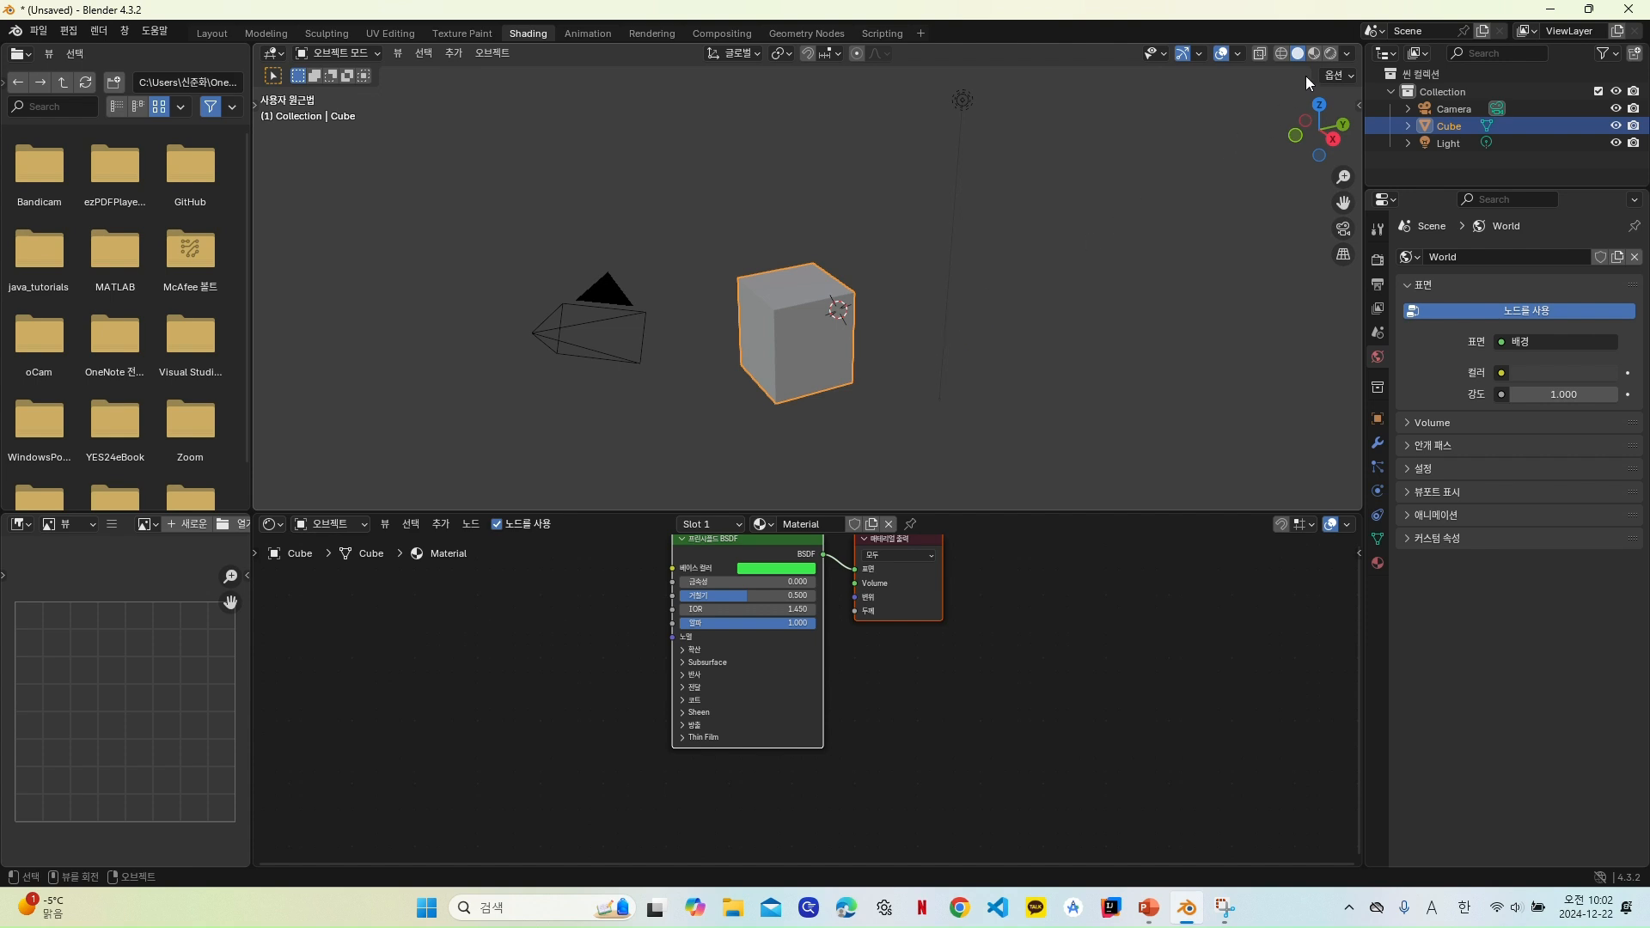
{"action": "left_click", "coordinate": [1315, 55]}
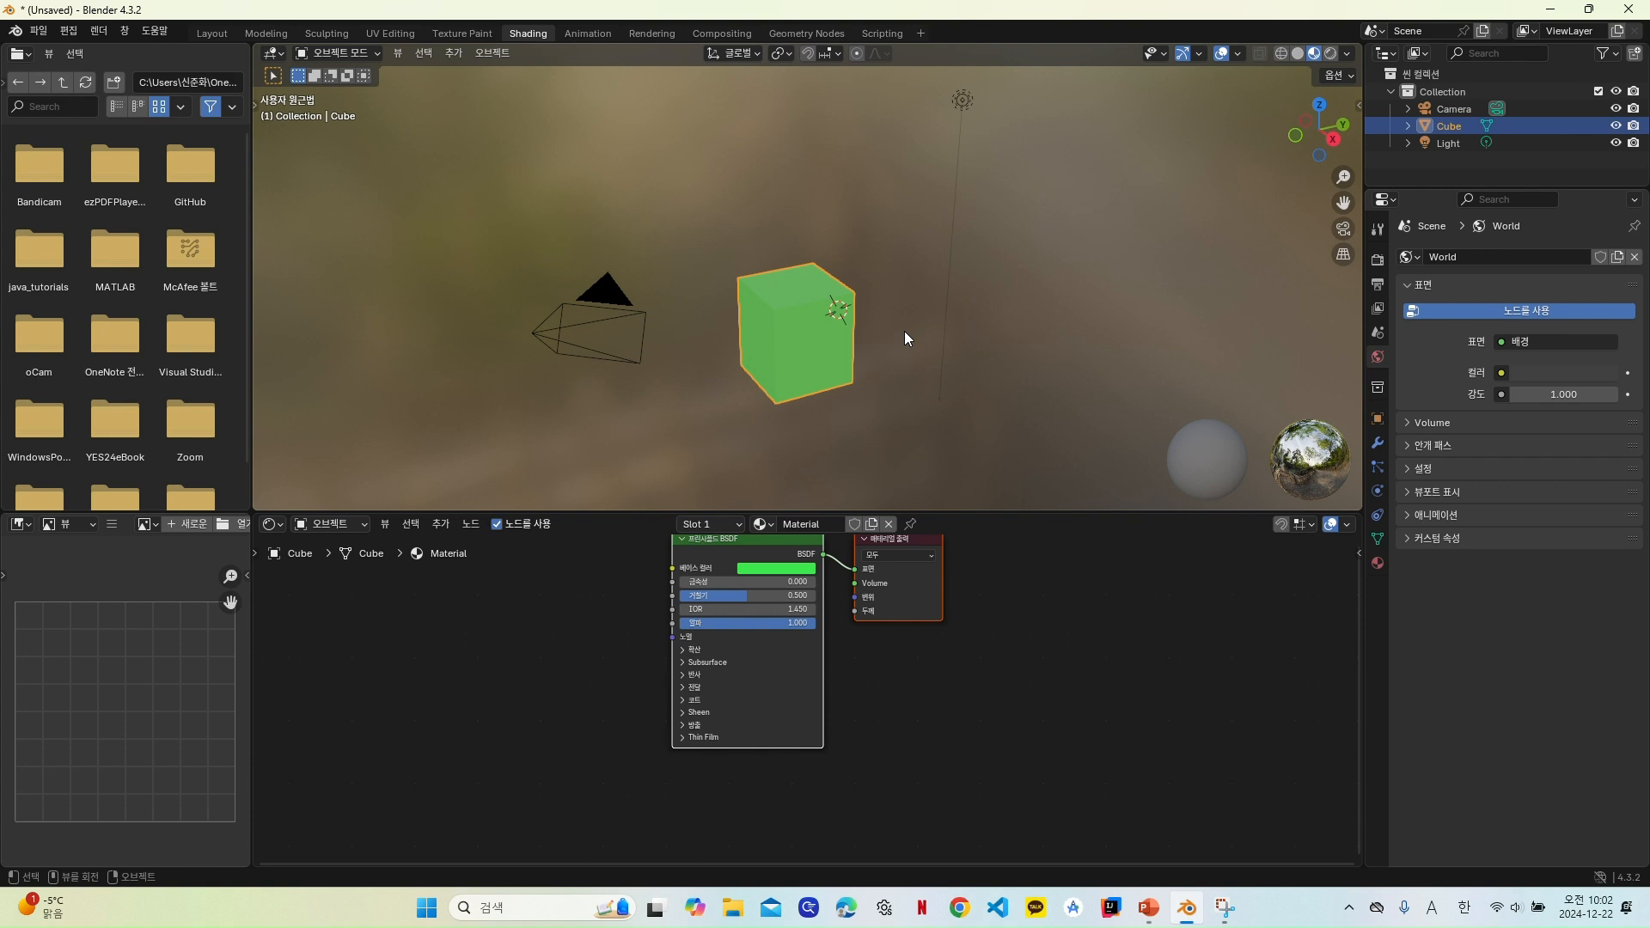
{"action": "left_click", "coordinate": [1330, 53]}
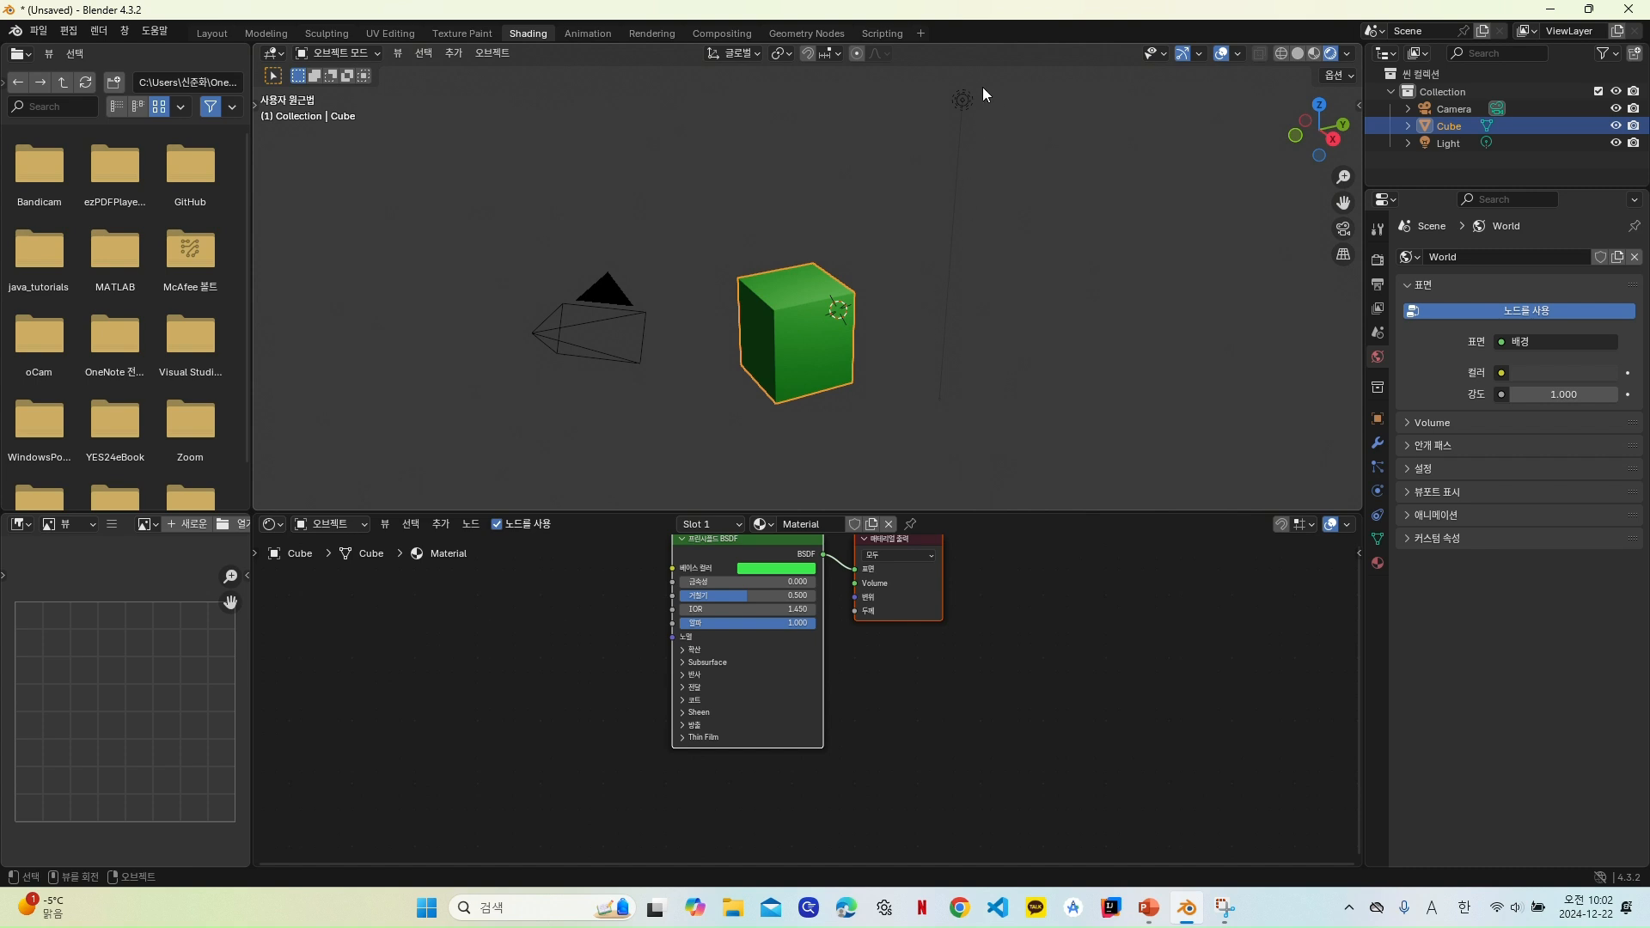
Step: Select the light and open the world background's strength value for editing
{"action": "left_click", "coordinate": [964, 100]}
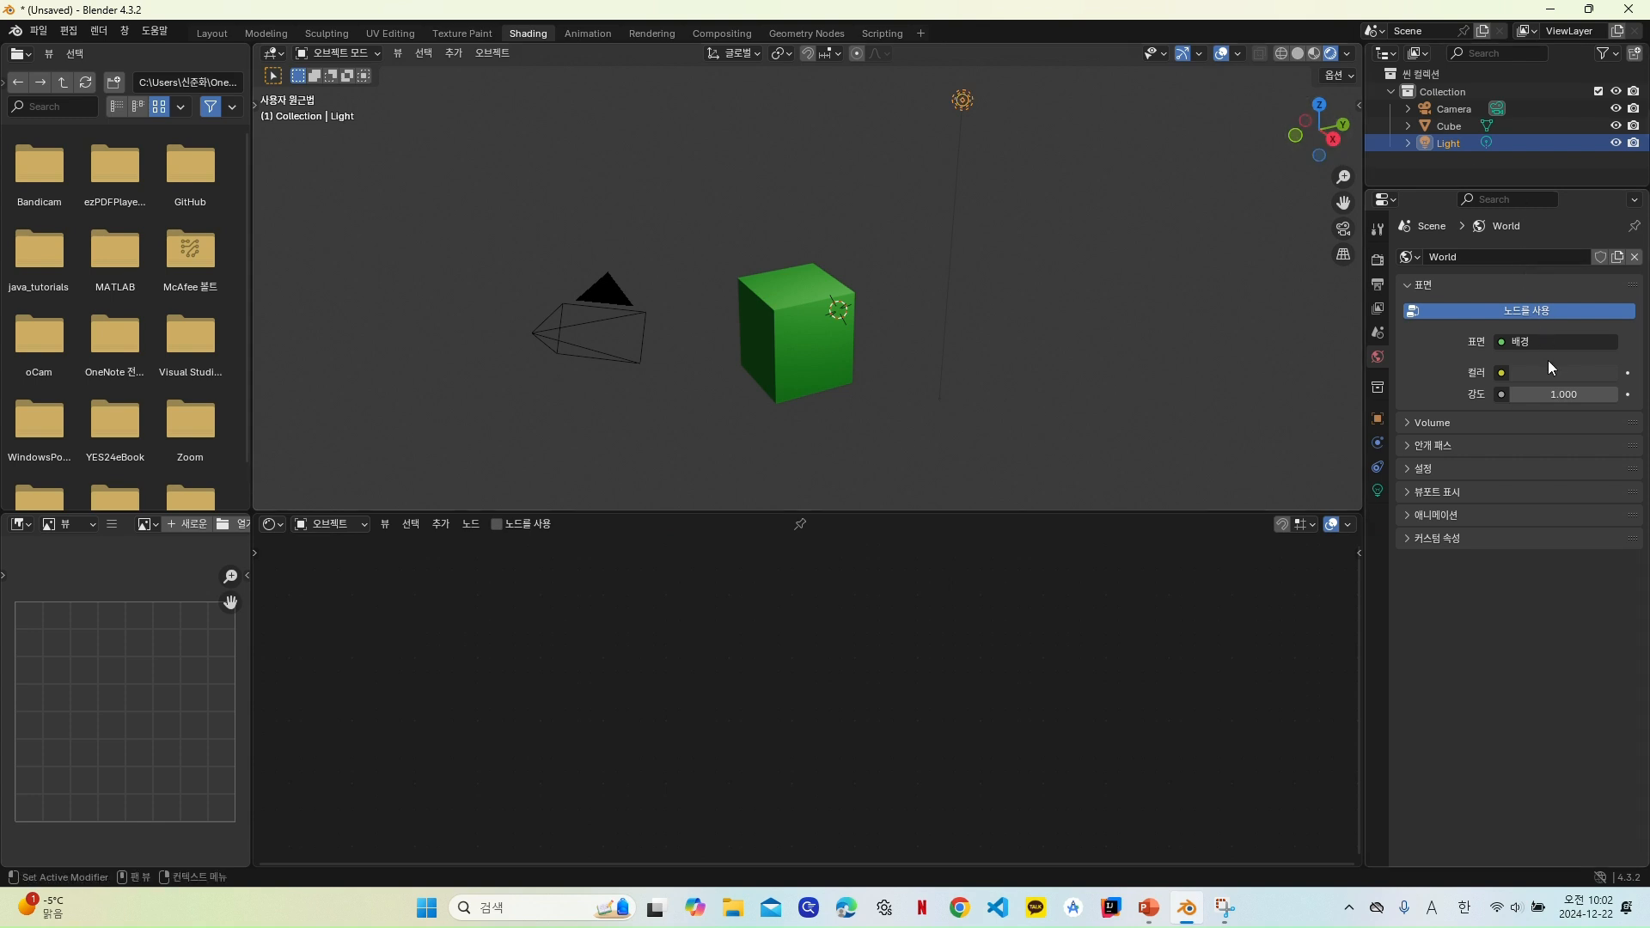
{"action": "left_click", "coordinate": [1575, 395]}
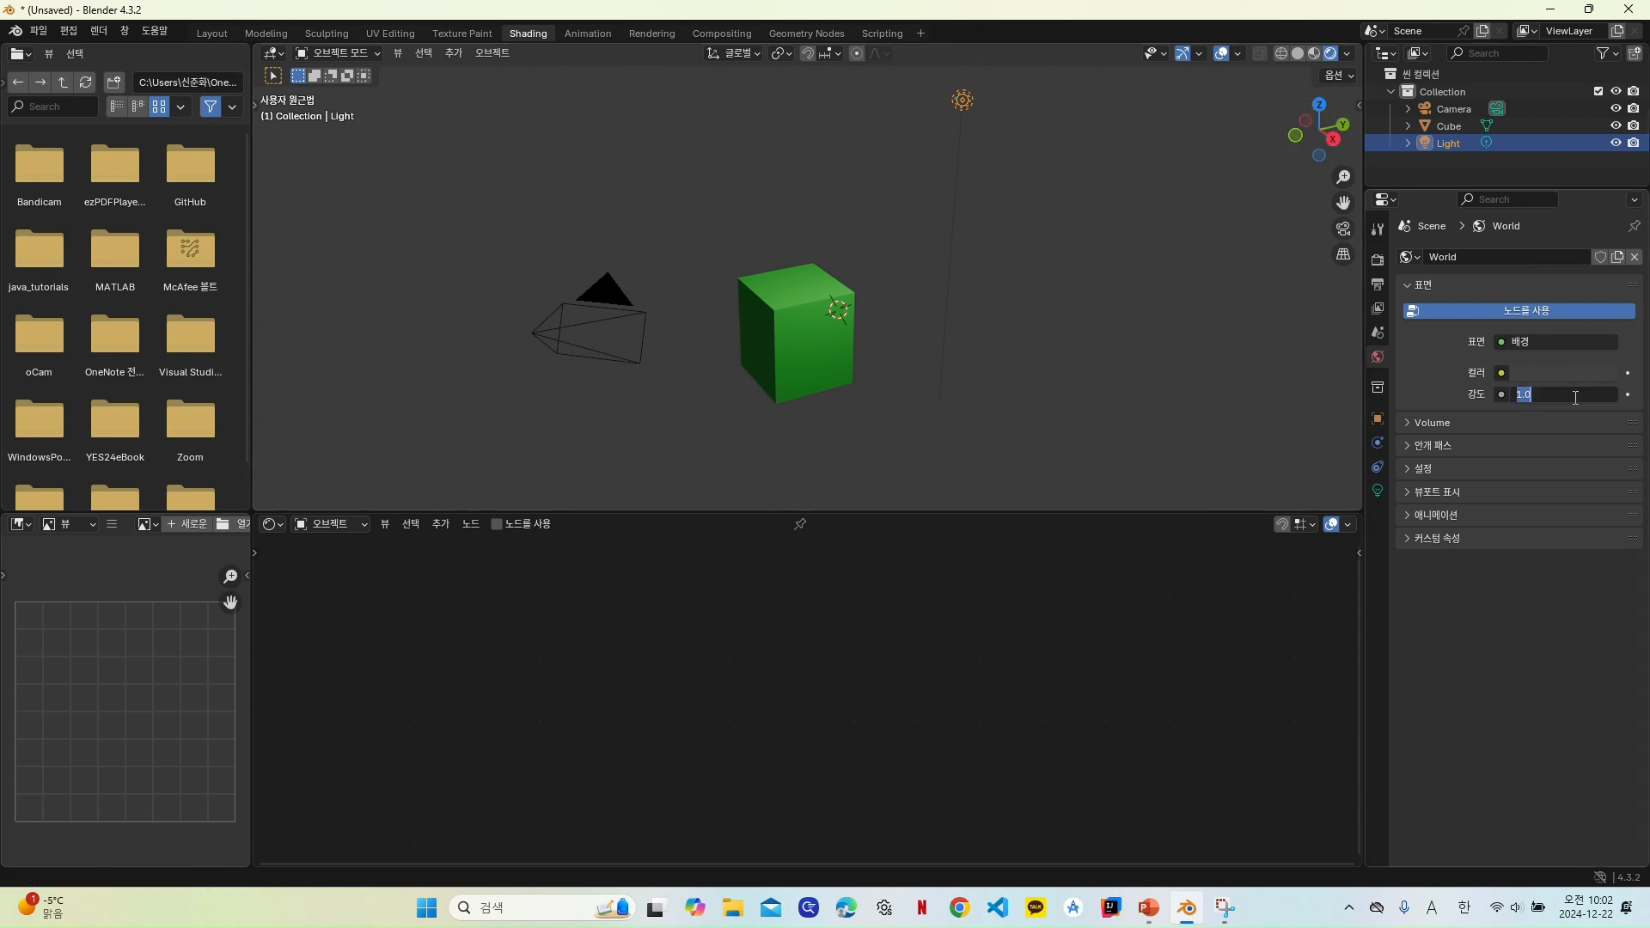
{"action": "left_click", "coordinate": [1131, 457]}
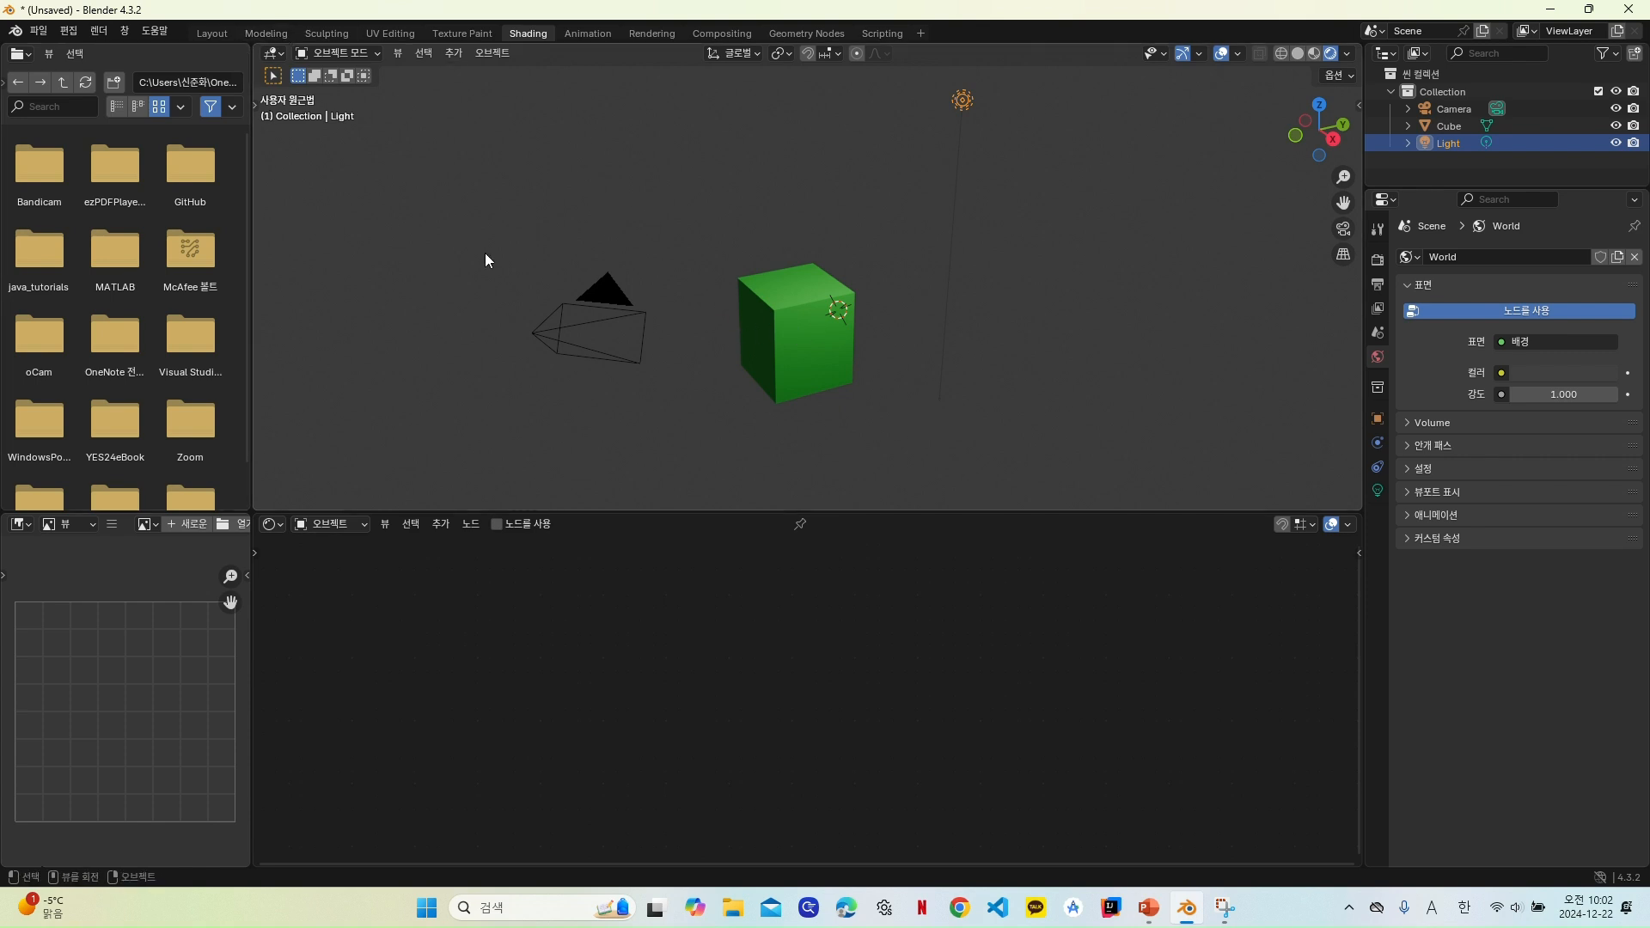
Step: Return to the Layout workspace and examine the render engine choices in the render properties, keeping EEVEE
{"action": "left_click", "coordinate": [219, 34]}
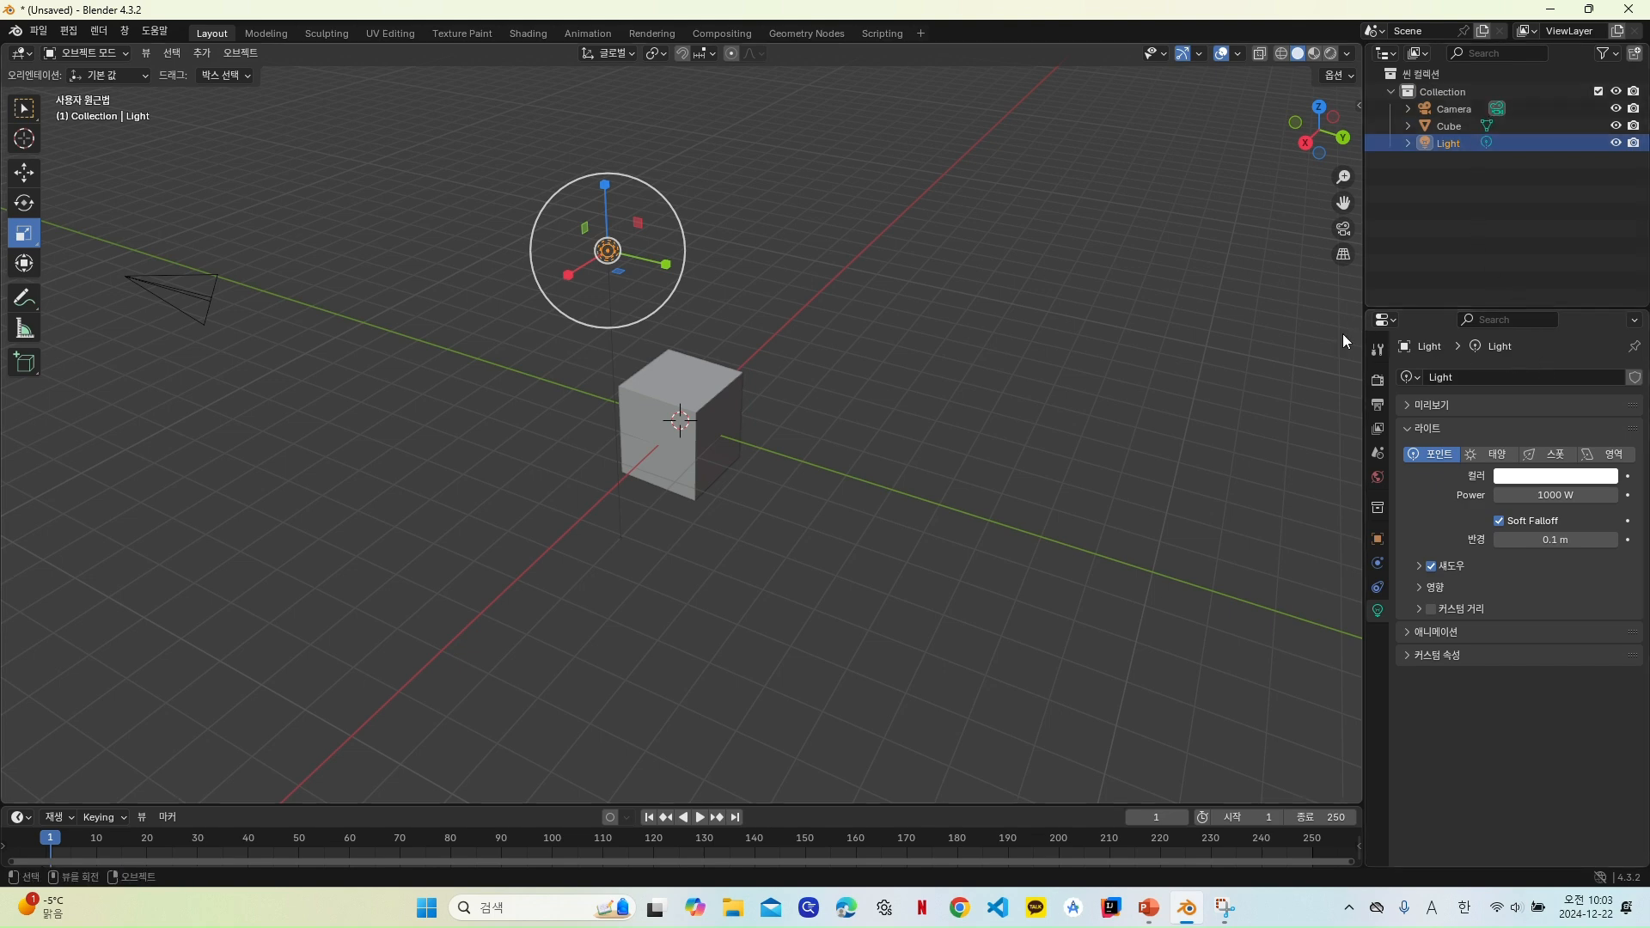
{"action": "left_click", "coordinate": [1377, 381]}
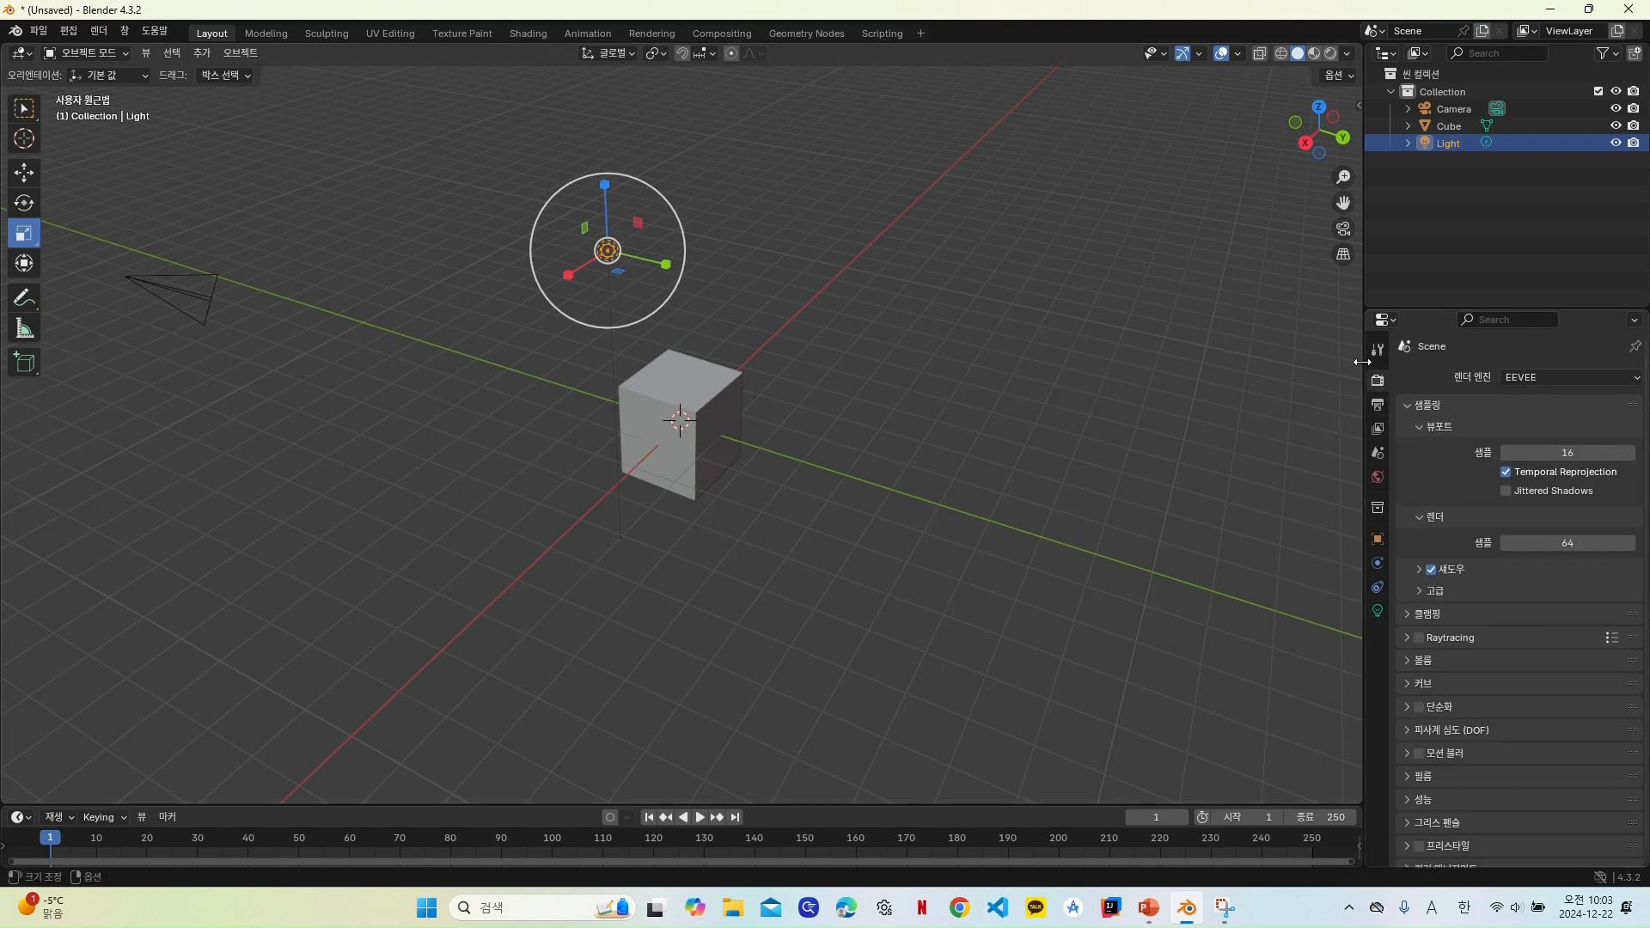
{"action": "left_click", "coordinate": [1635, 380]}
{"action": "left_click", "coordinate": [1527, 378]}
{"action": "left_click", "coordinate": [1504, 376]}
Step: Select the cube, examine it through the scene camera and return to the user perspective view
{"action": "left_click", "coordinate": [24, 107]}
{"action": "left_click", "coordinate": [719, 427]}
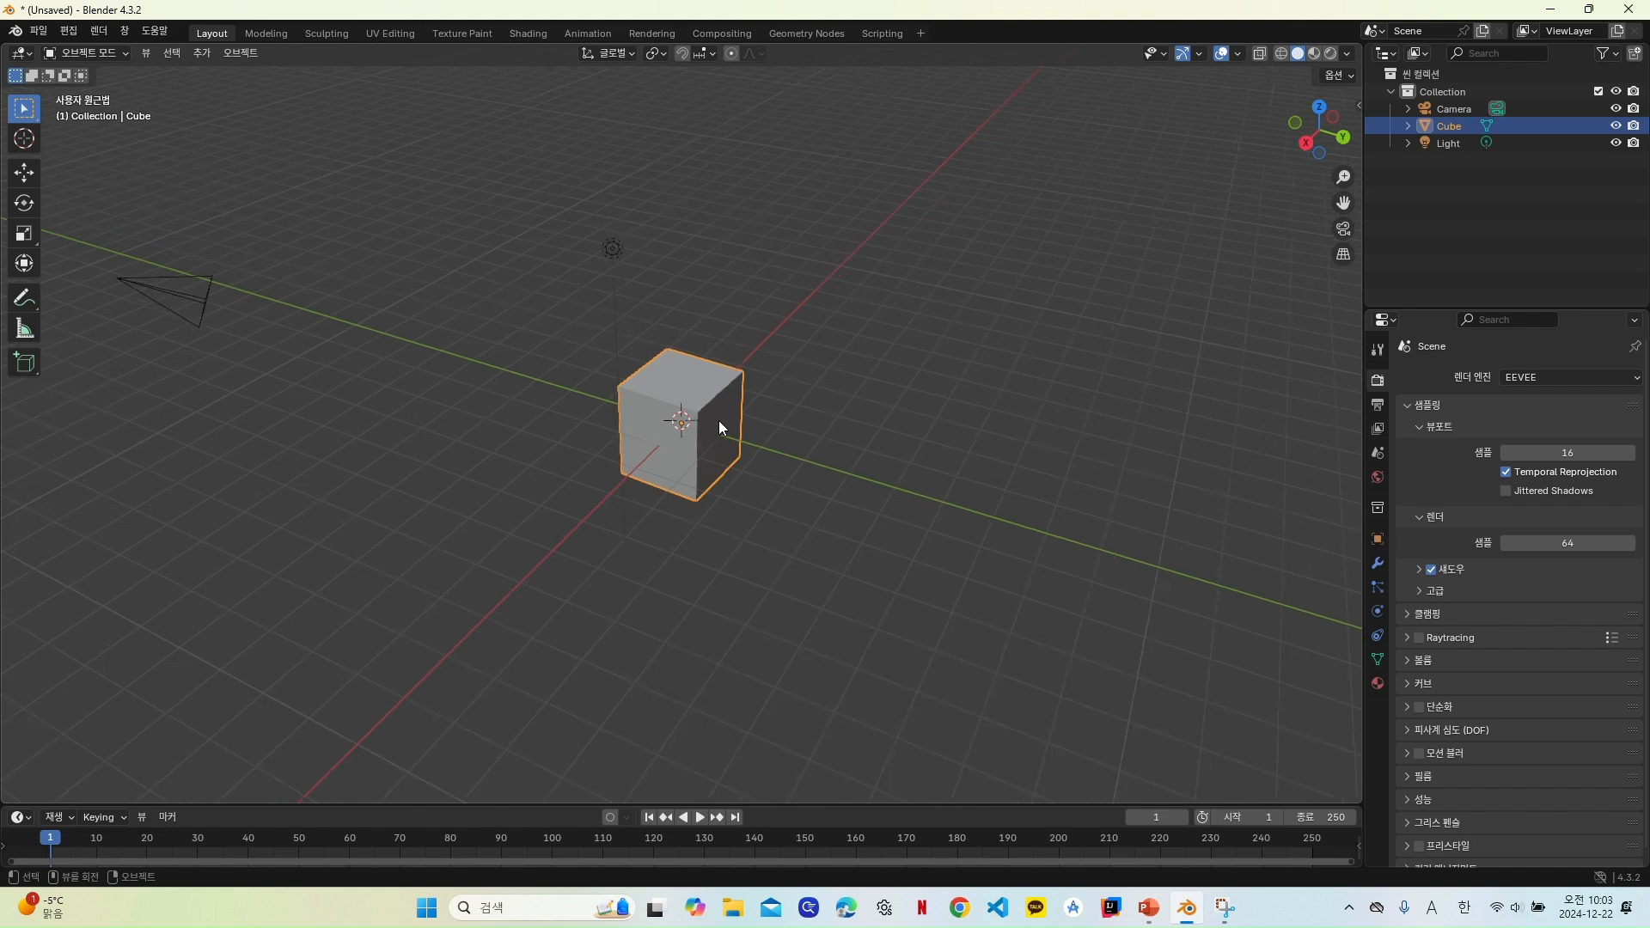
{"action": "key", "text": "KP_0"}
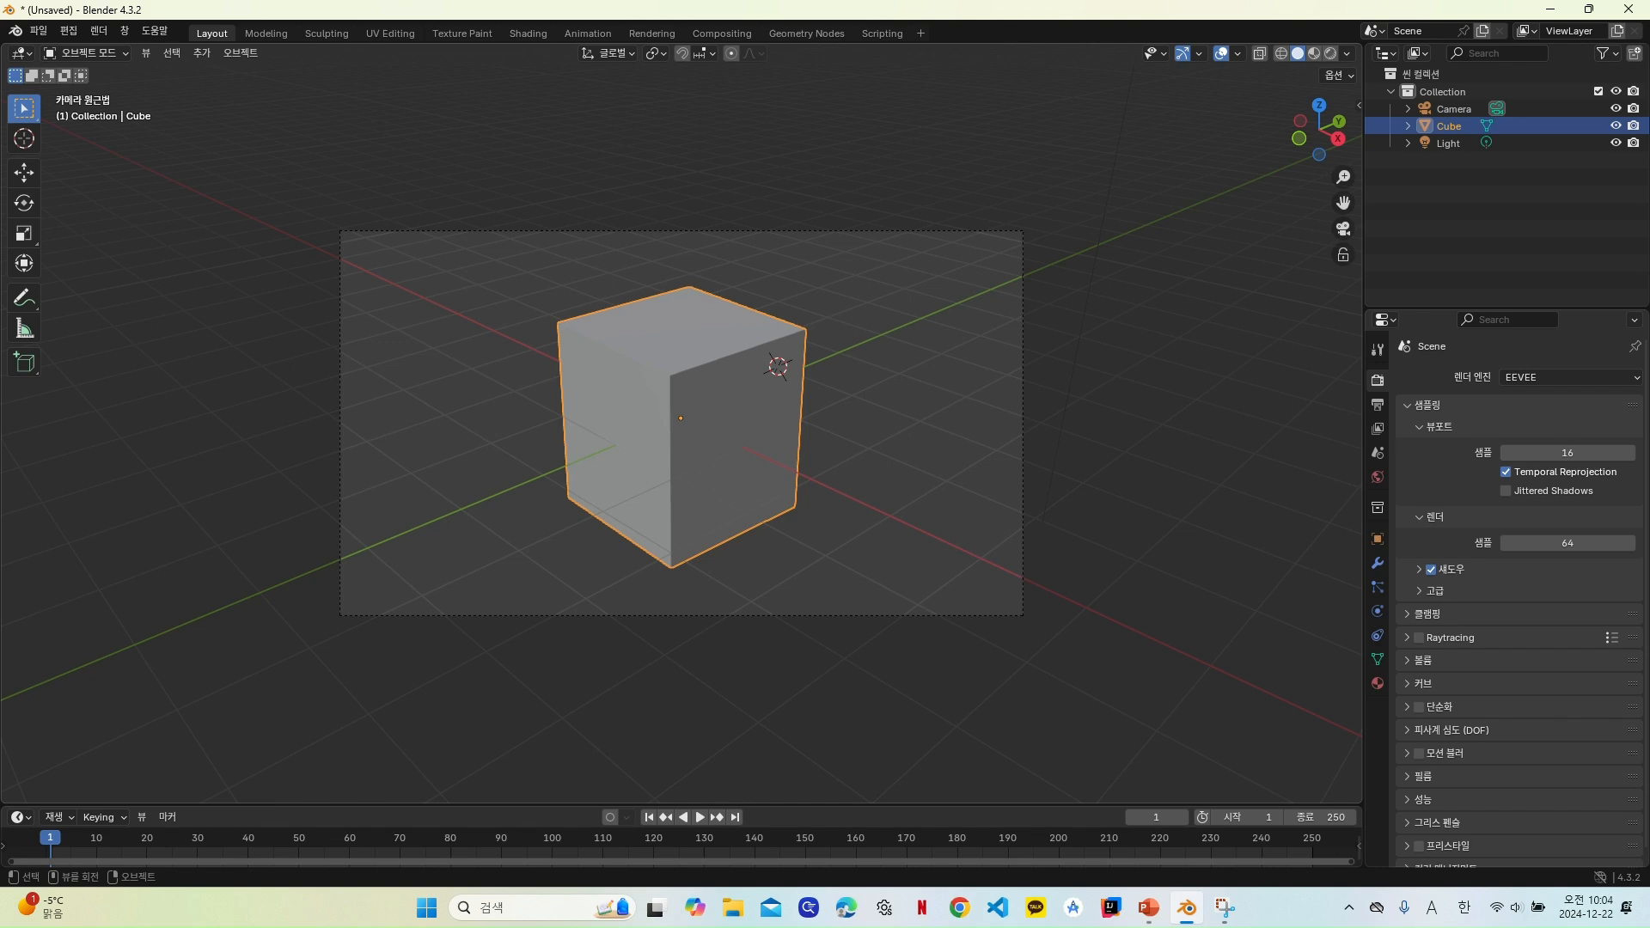
{"action": "key", "text": "s"}
{"action": "key", "text": "Escape"}
{"action": "key", "text": "KP_0"}
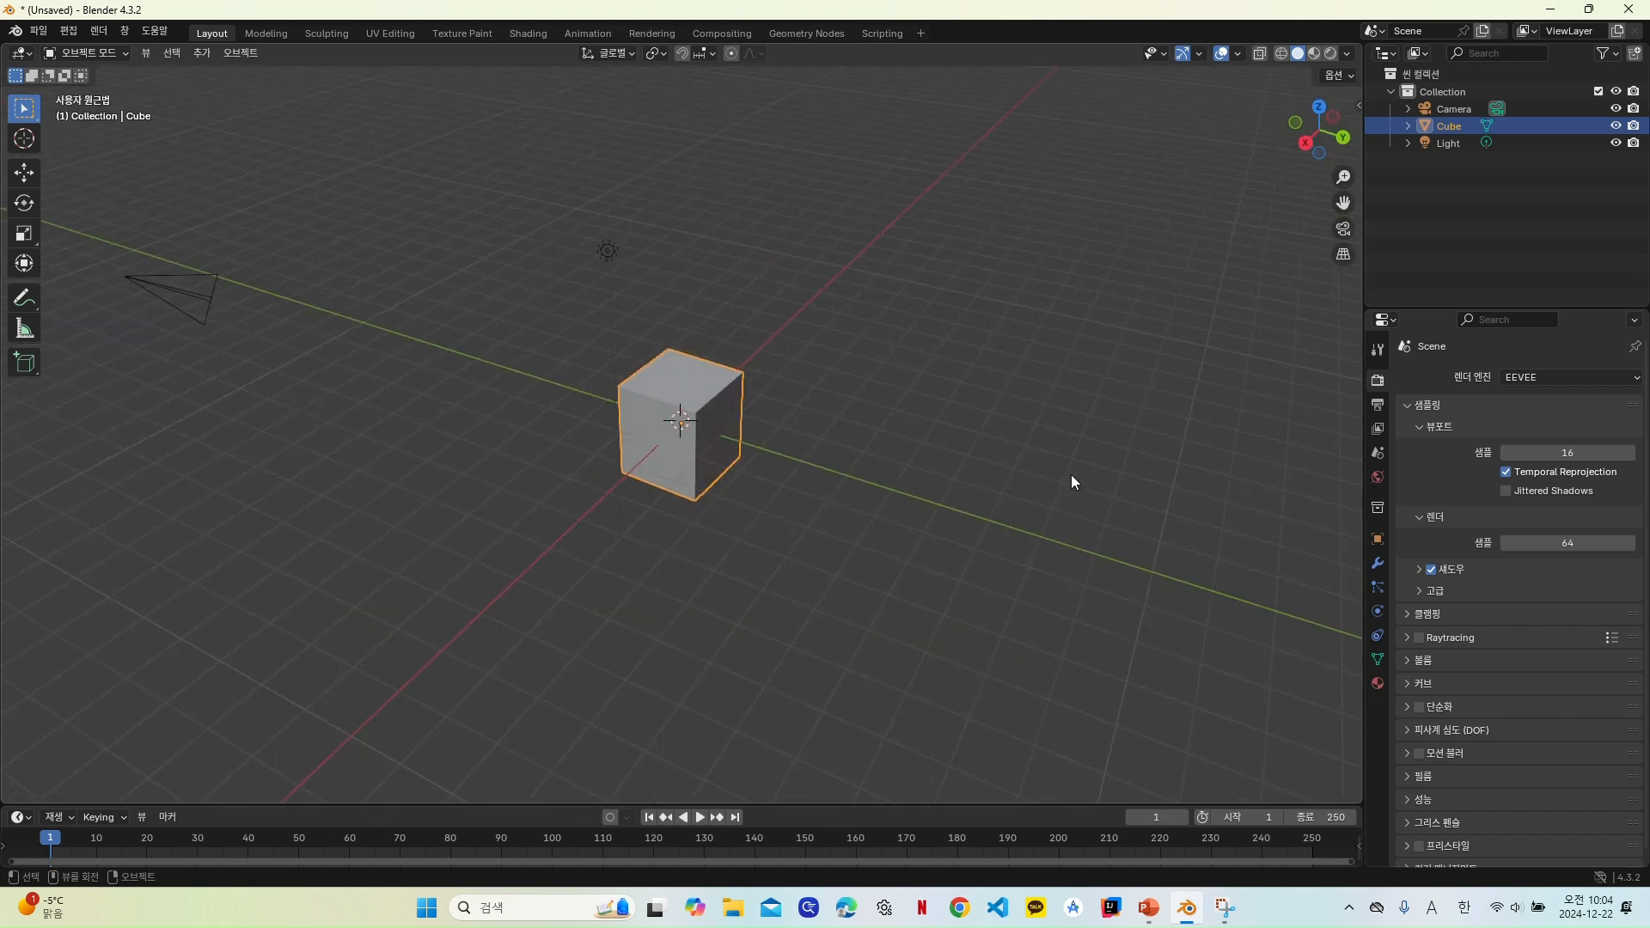
Step: Switch to PowerPoint and show the "간단한 3D 모델 제작" slide about modeling an apple
{"action": "left_click", "coordinate": [1149, 908]}
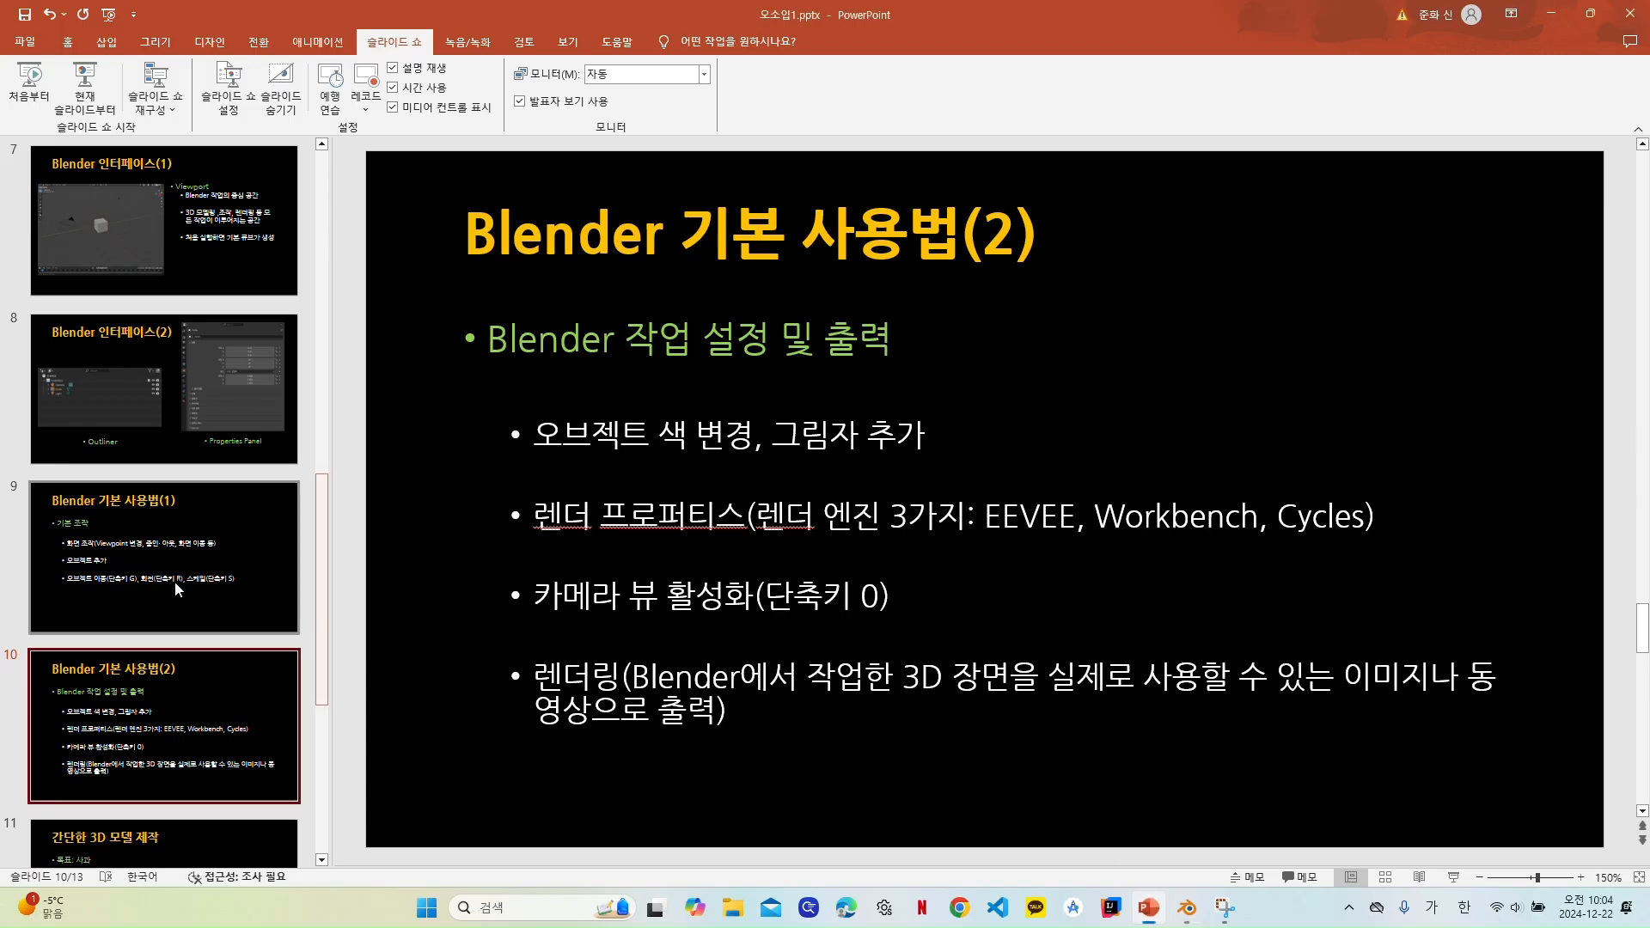
{"action": "scroll", "coordinate": [191, 618], "scroll_direction": "down", "scroll_amount": 2}
{"action": "left_click", "coordinate": [197, 687]}
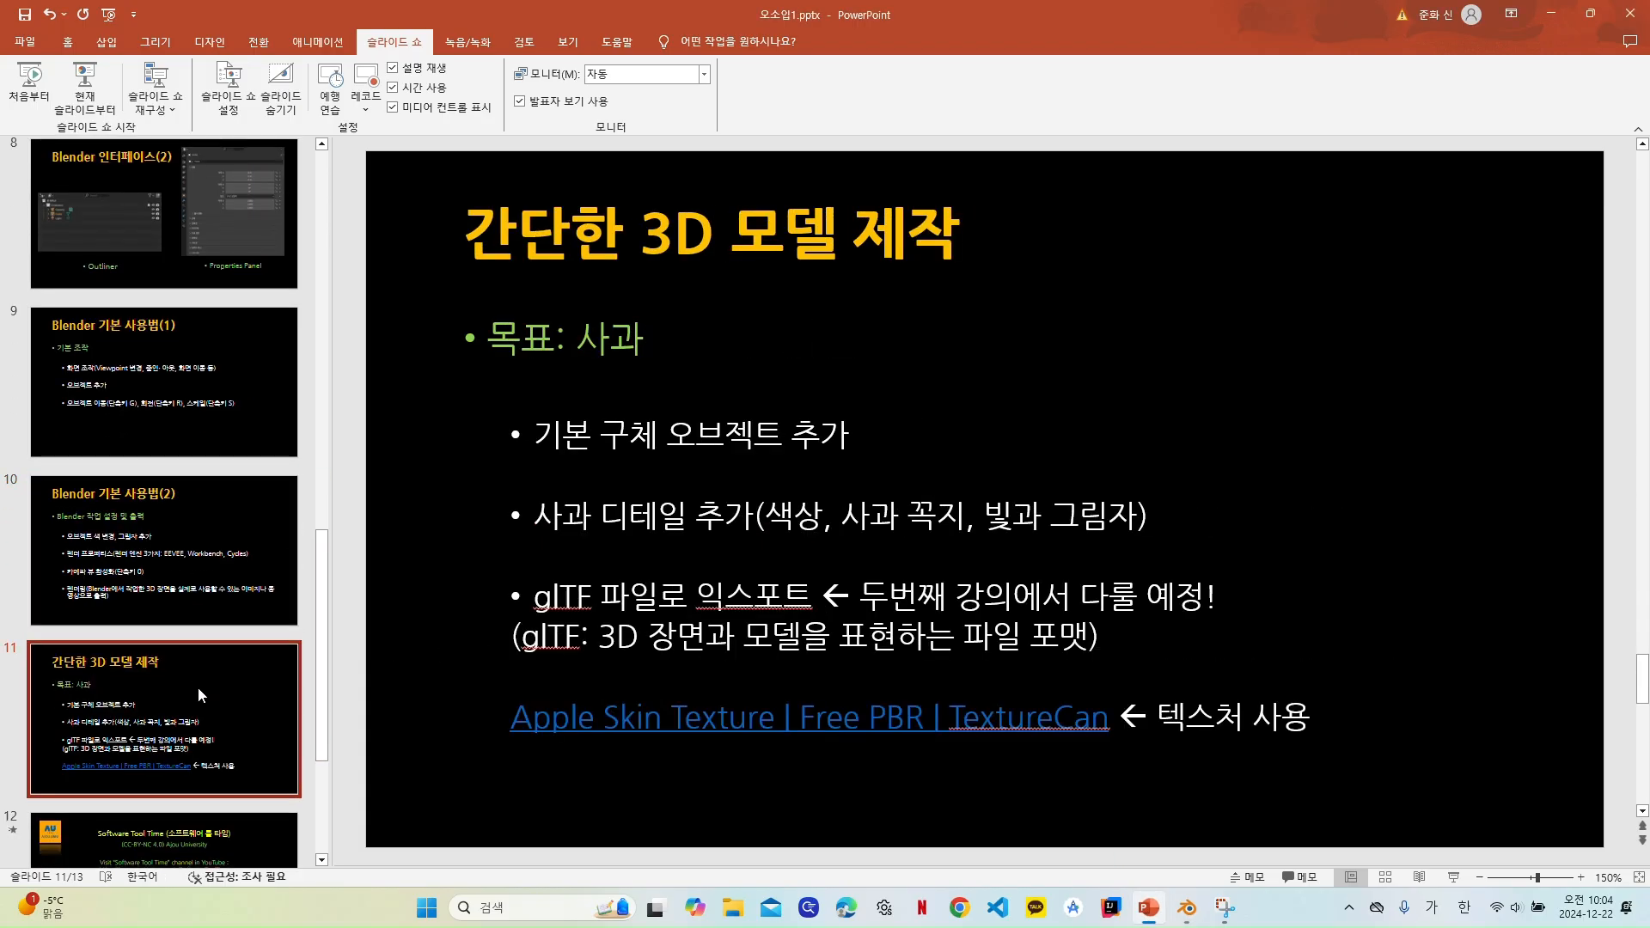
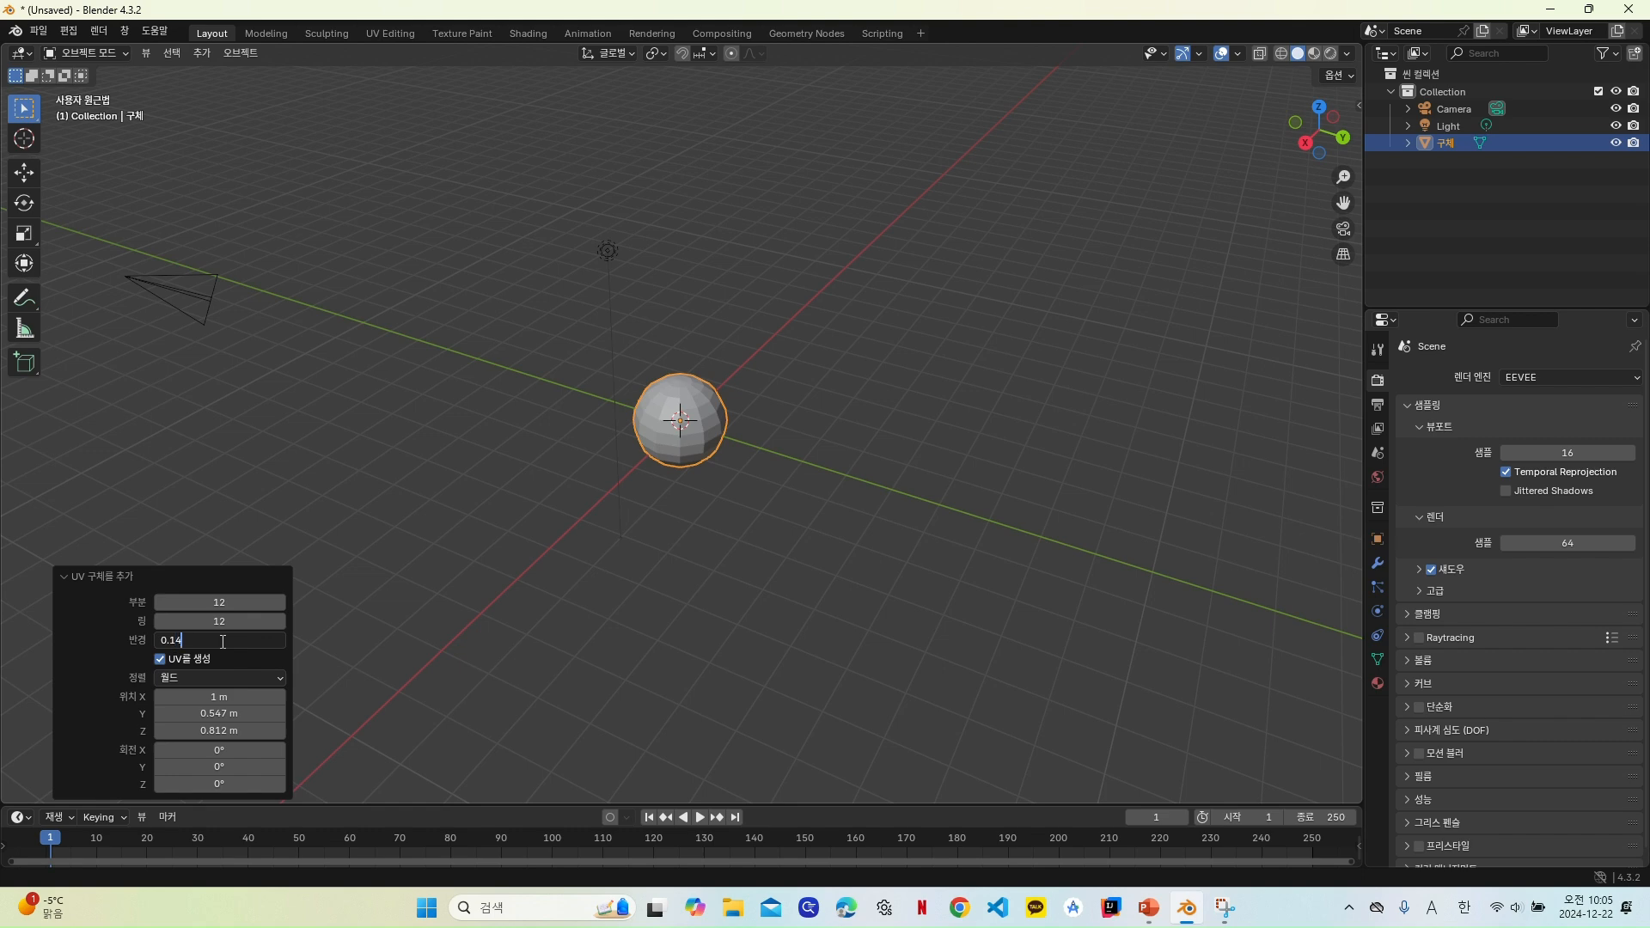
Step: Set the new UV sphere's radius to about 0.14 m and put the sphere in Edit Mode, framed in the viewport
{"action": "key", "text": "Return"}
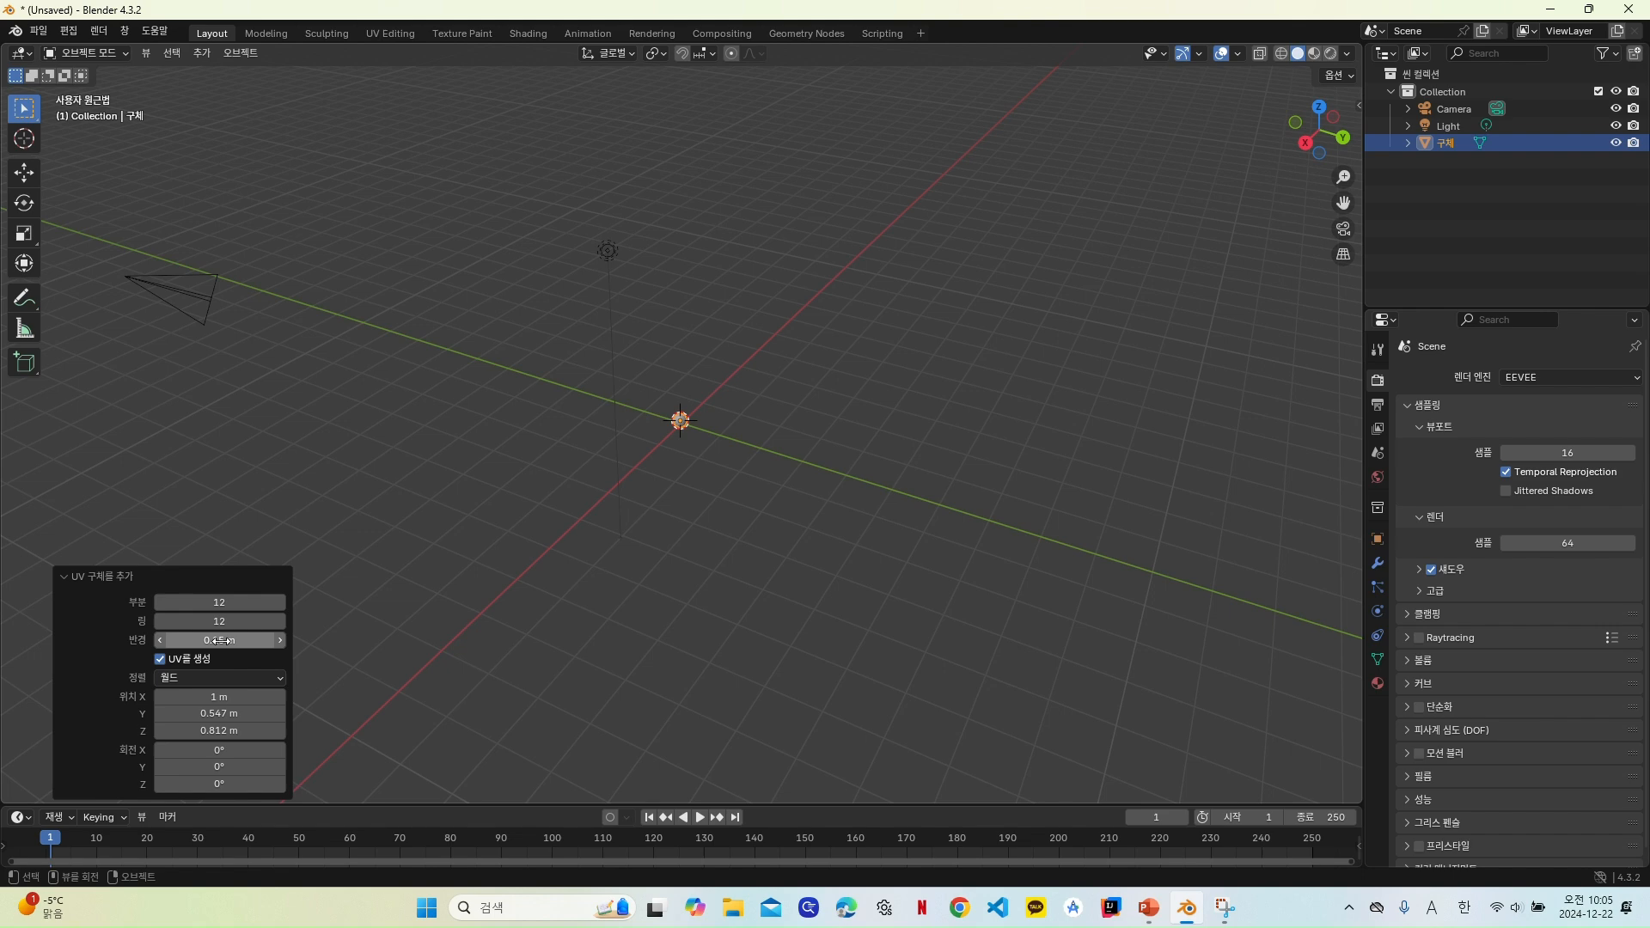
{"action": "left_click", "coordinate": [375, 380]}
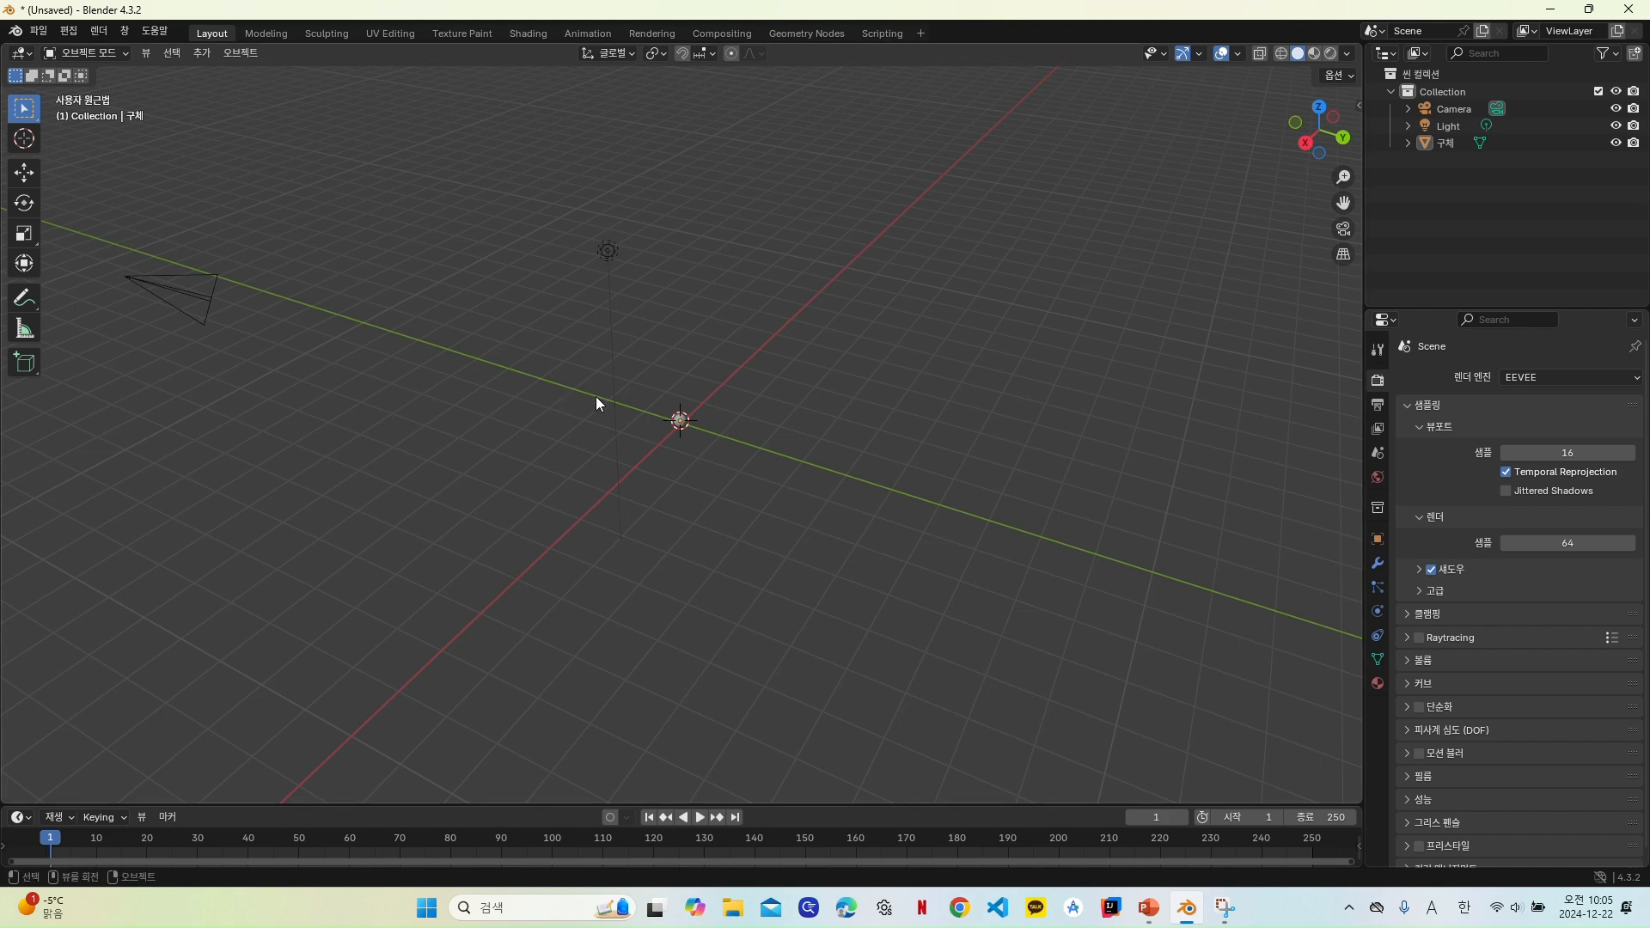
{"action": "left_click", "coordinate": [679, 420]}
{"action": "key", "text": "KP_Decimal"}
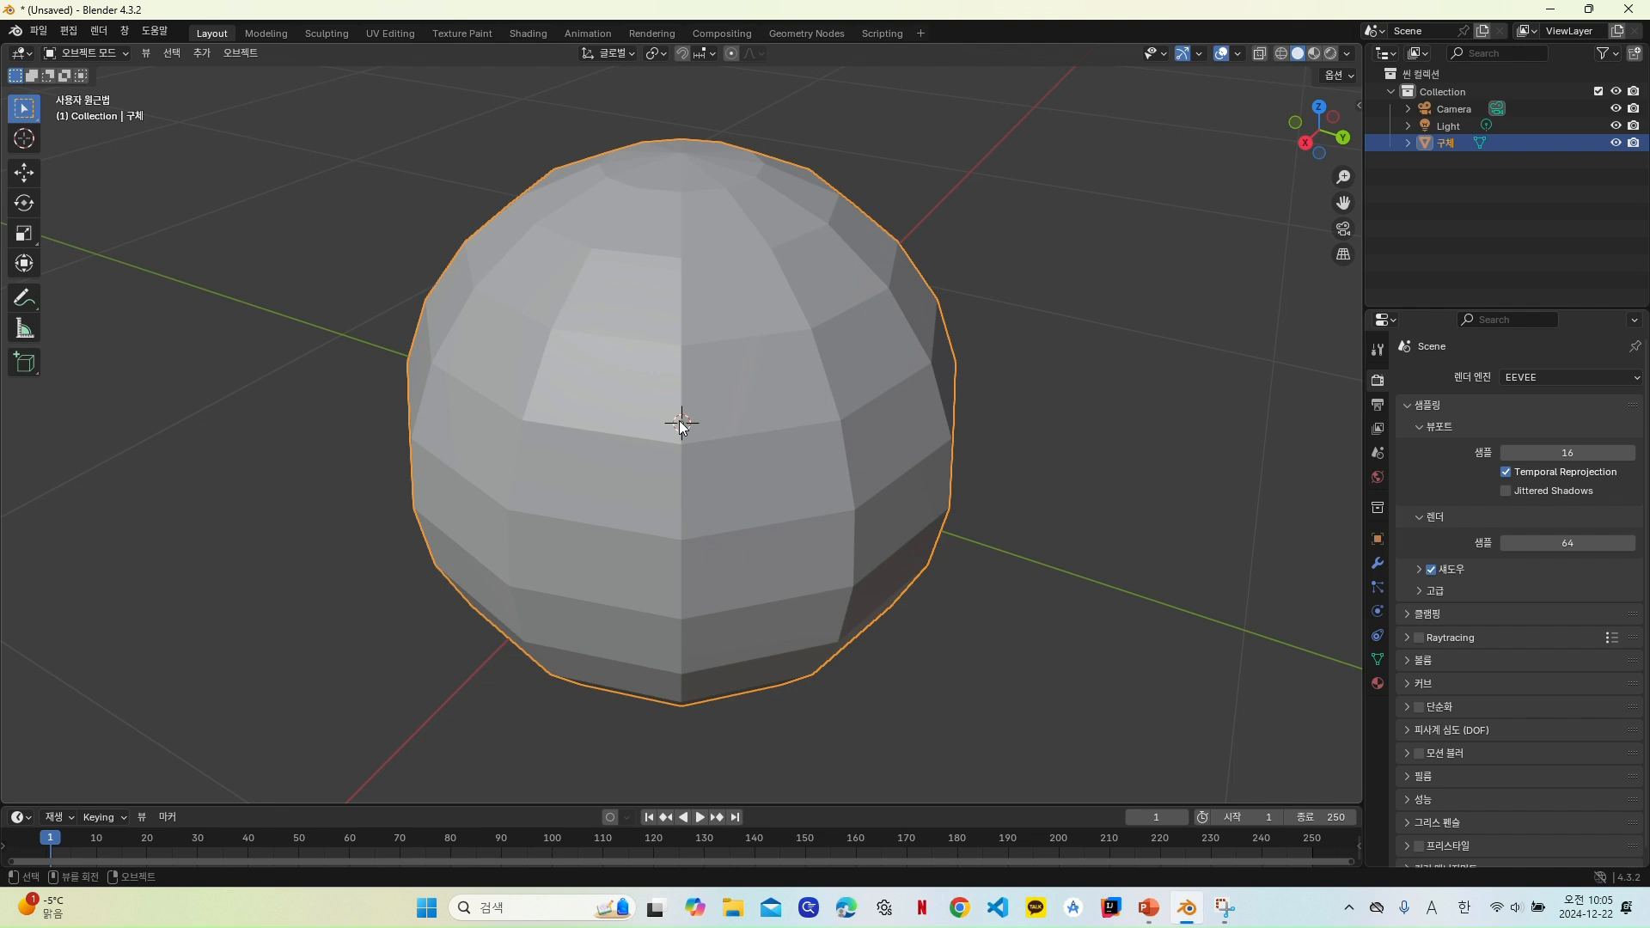
{"action": "left_click", "coordinate": [109, 54]}
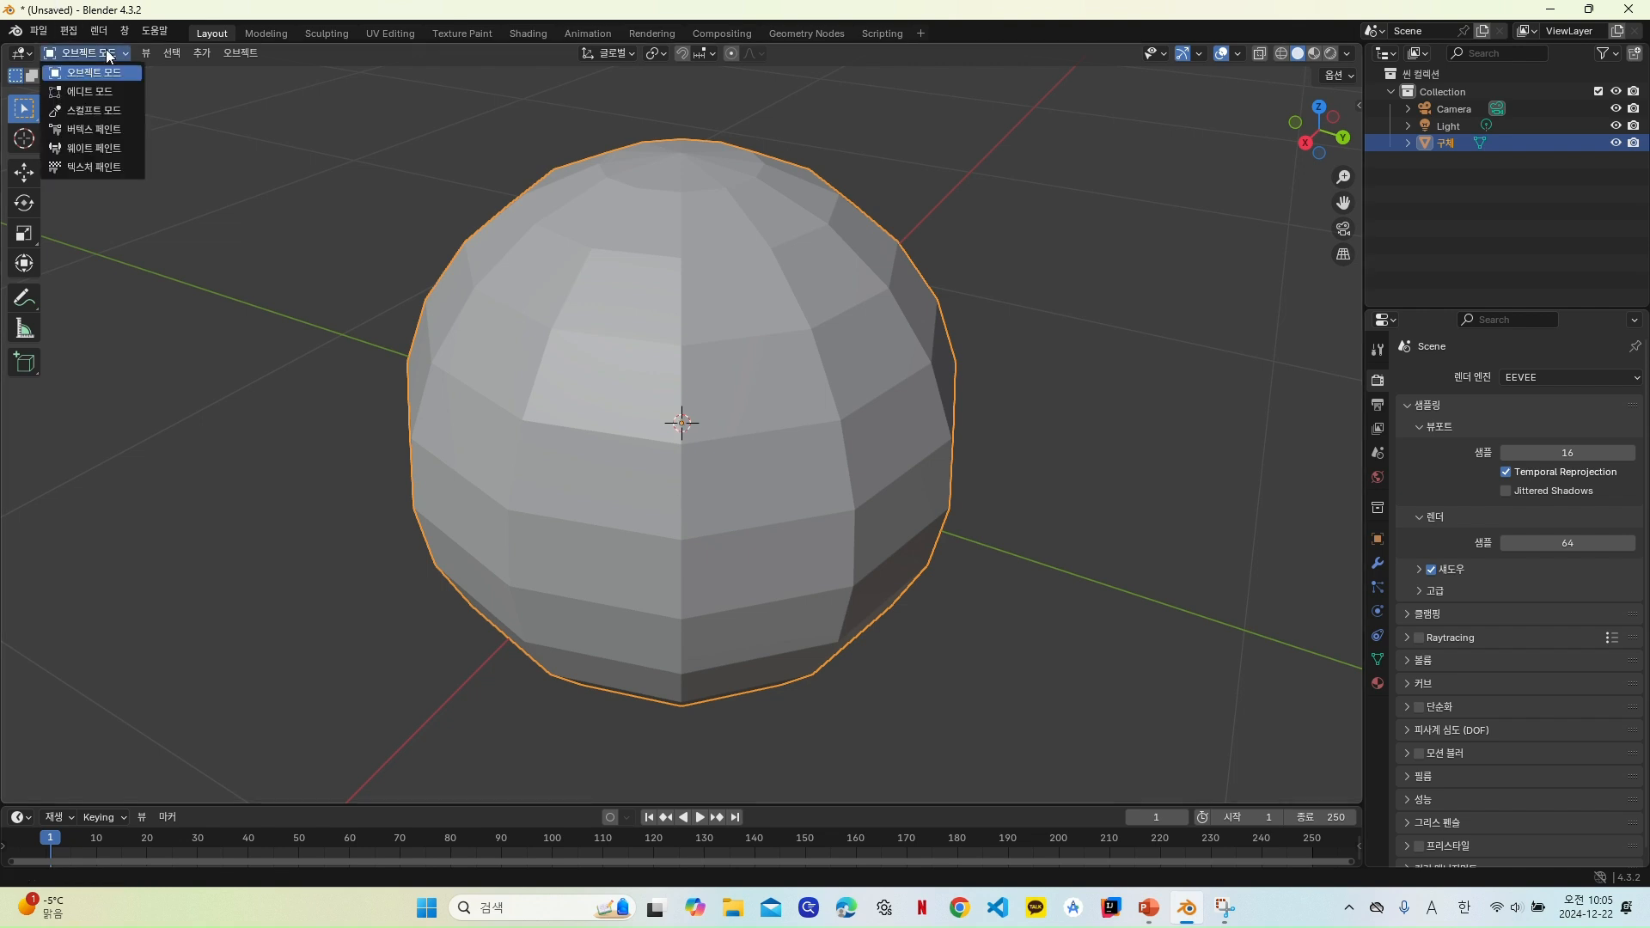
{"action": "left_click", "coordinate": [106, 96]}
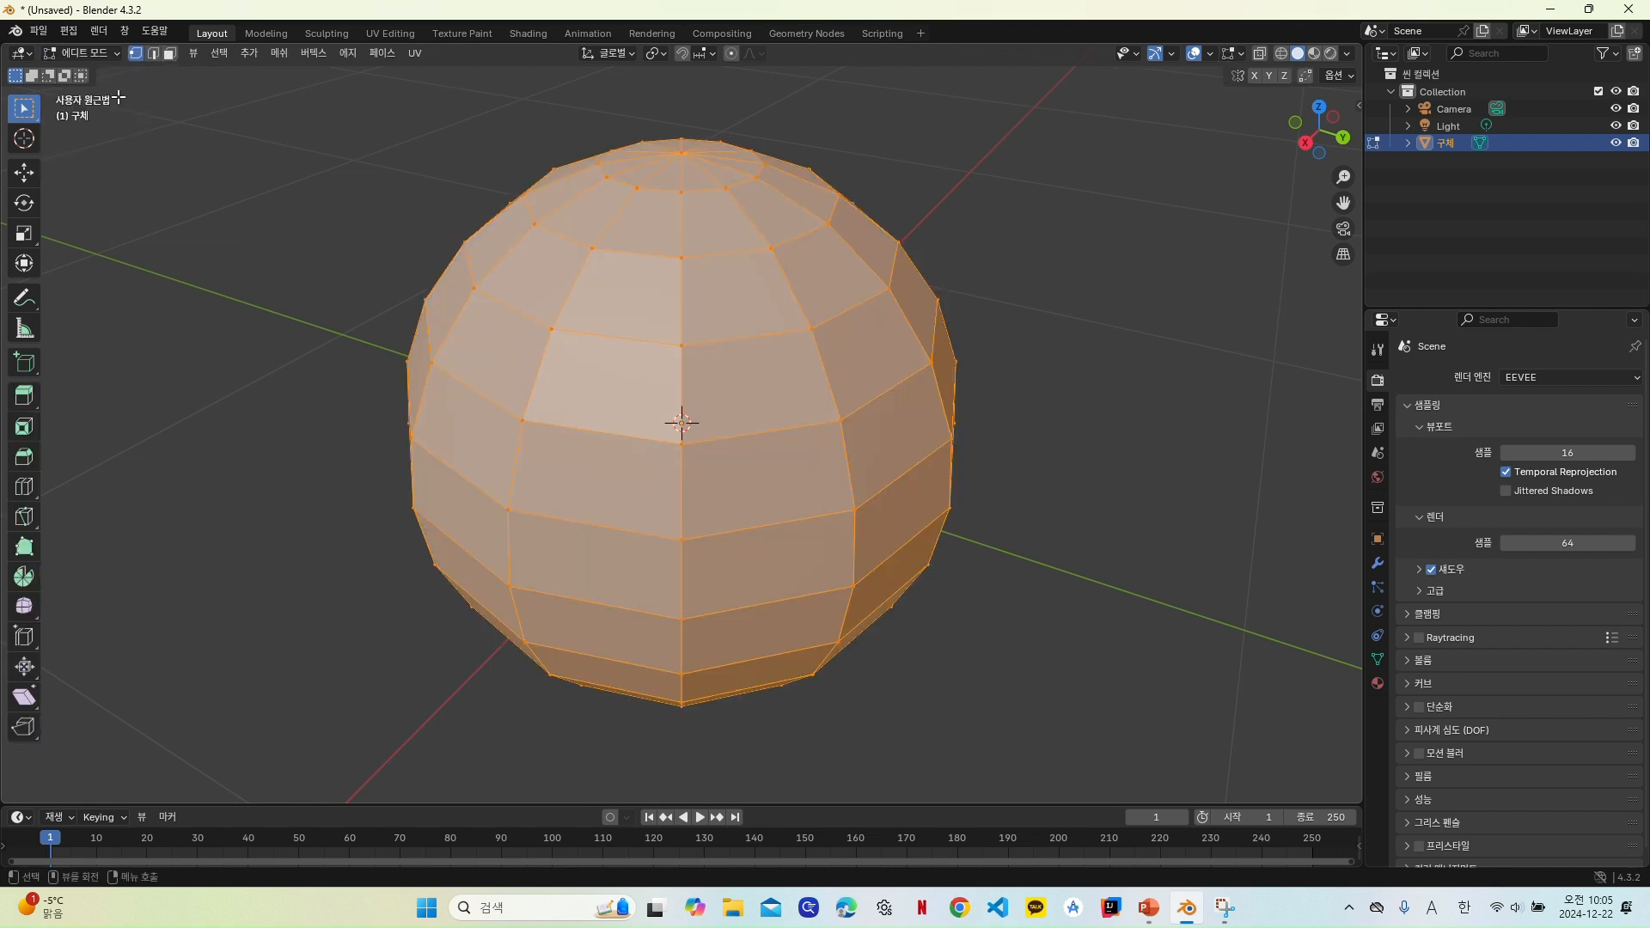
Step: Select the sphere's top and bottom pole vertices and scale them inward along Z to about 0.841
{"action": "left_click", "coordinate": [683, 152]}
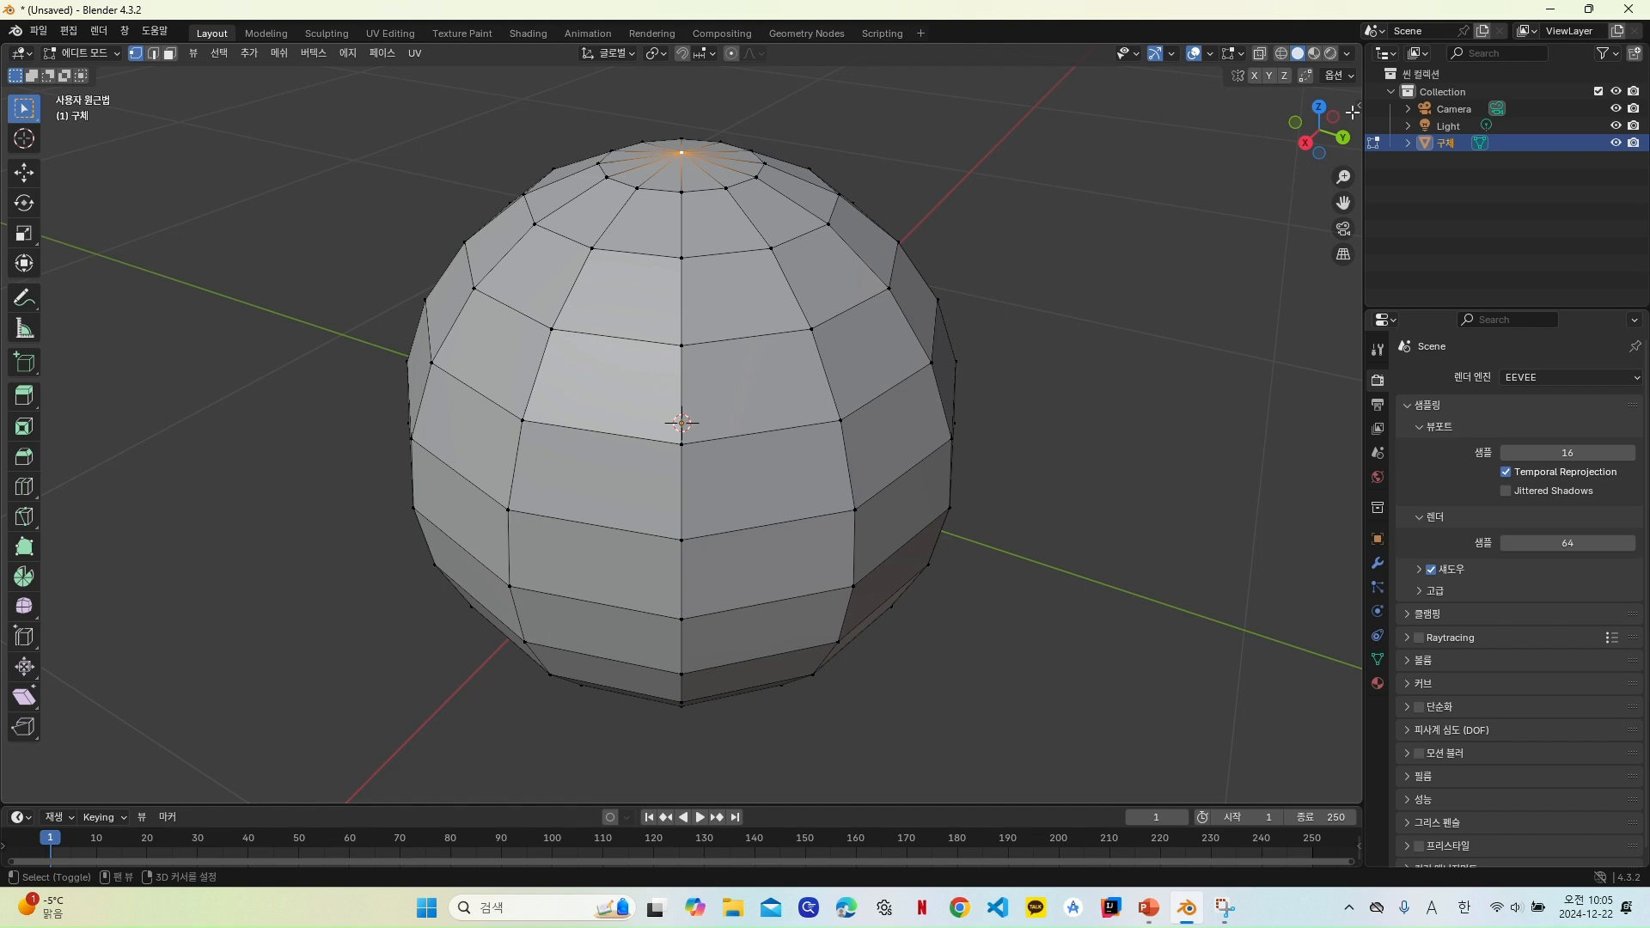
{"action": "left_click_drag", "start_coordinate": [1306, 127], "coordinate": [754, 613]}
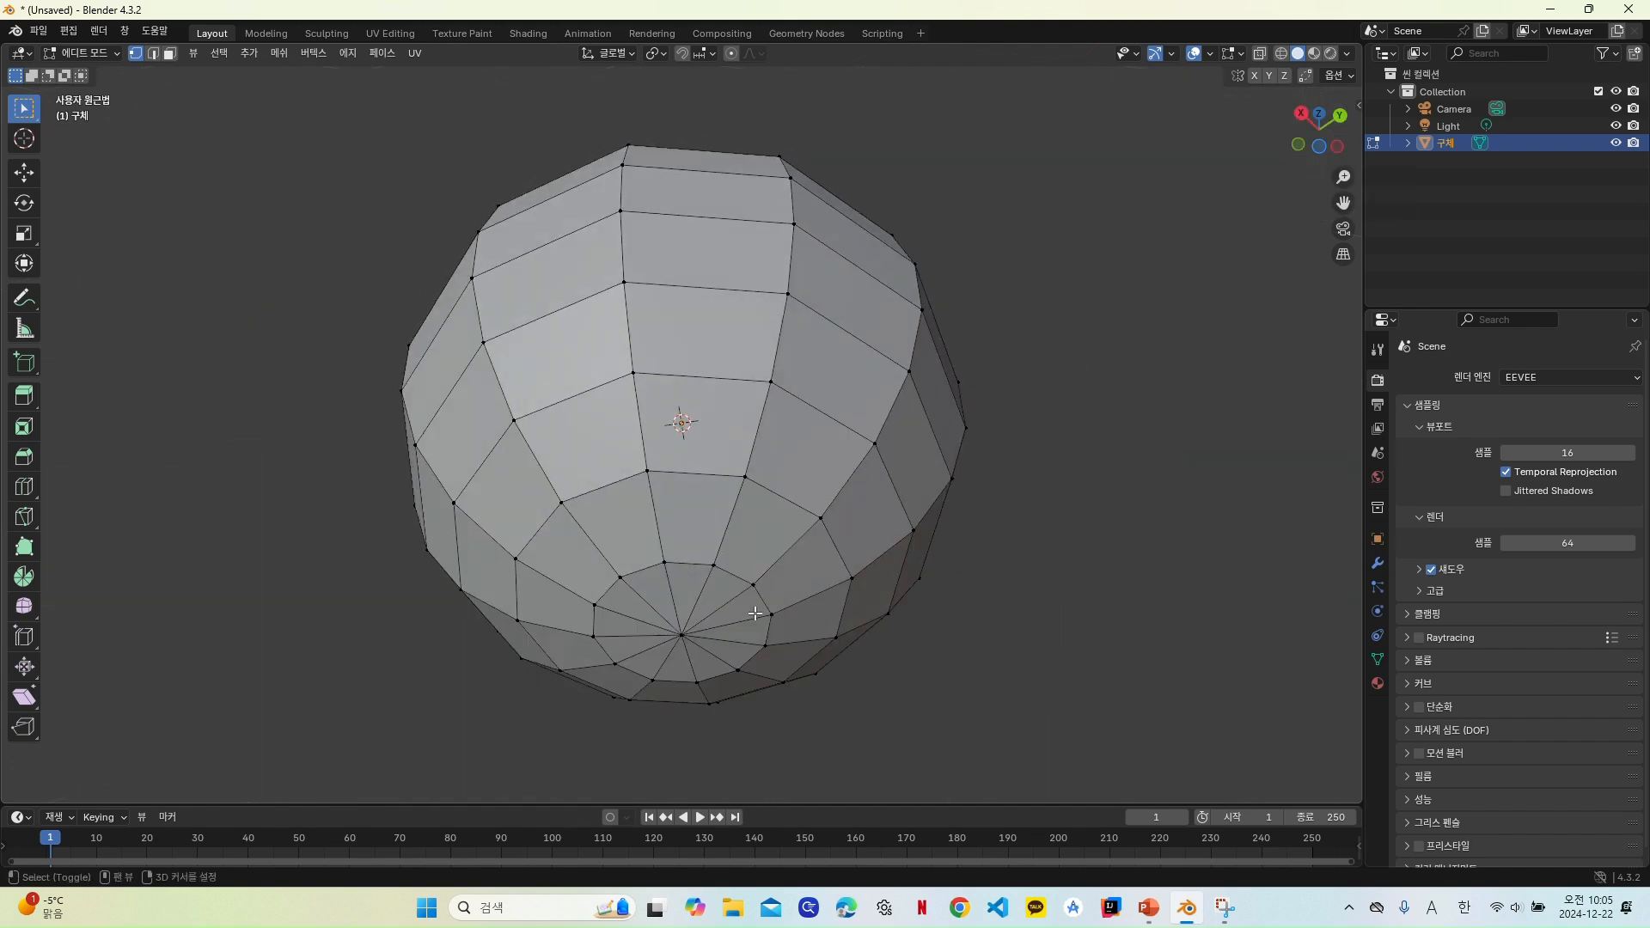
{"action": "left_click", "coordinate": [682, 635], "text": "shift"}
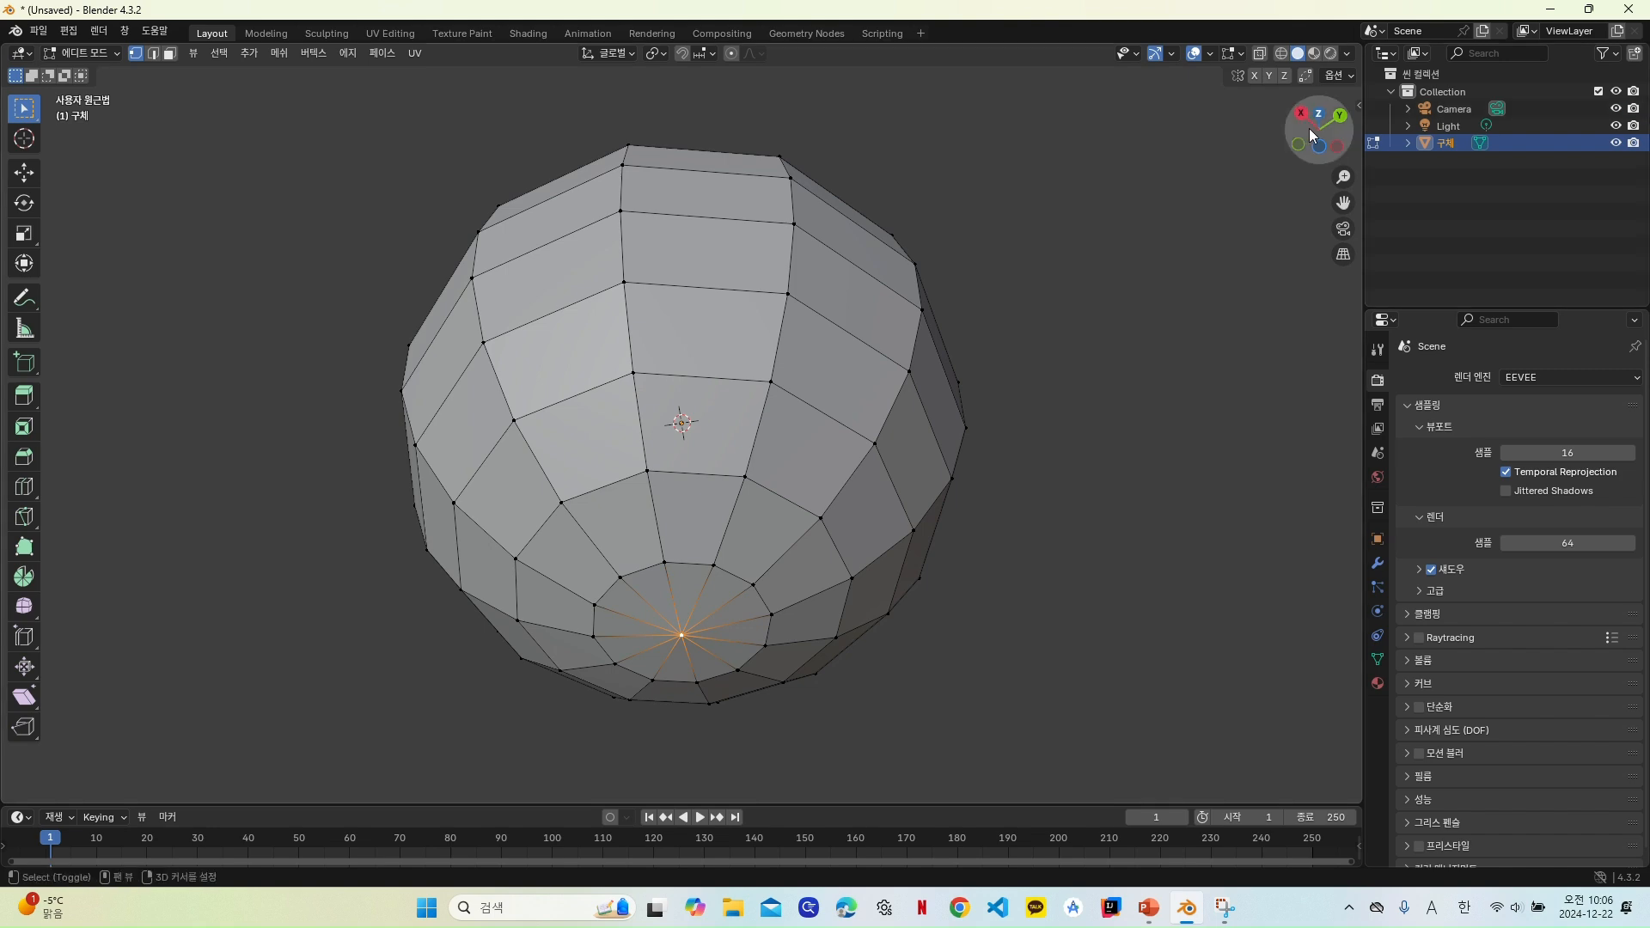
{"action": "mouse_move", "coordinate": [1308, 127]}
{"action": "left_mouse_down"}
{"action": "mouse_move", "coordinate": [1314, 51]}
{"action": "mouse_move", "coordinate": [1319, 128]}
{"action": "left_mouse_up"}
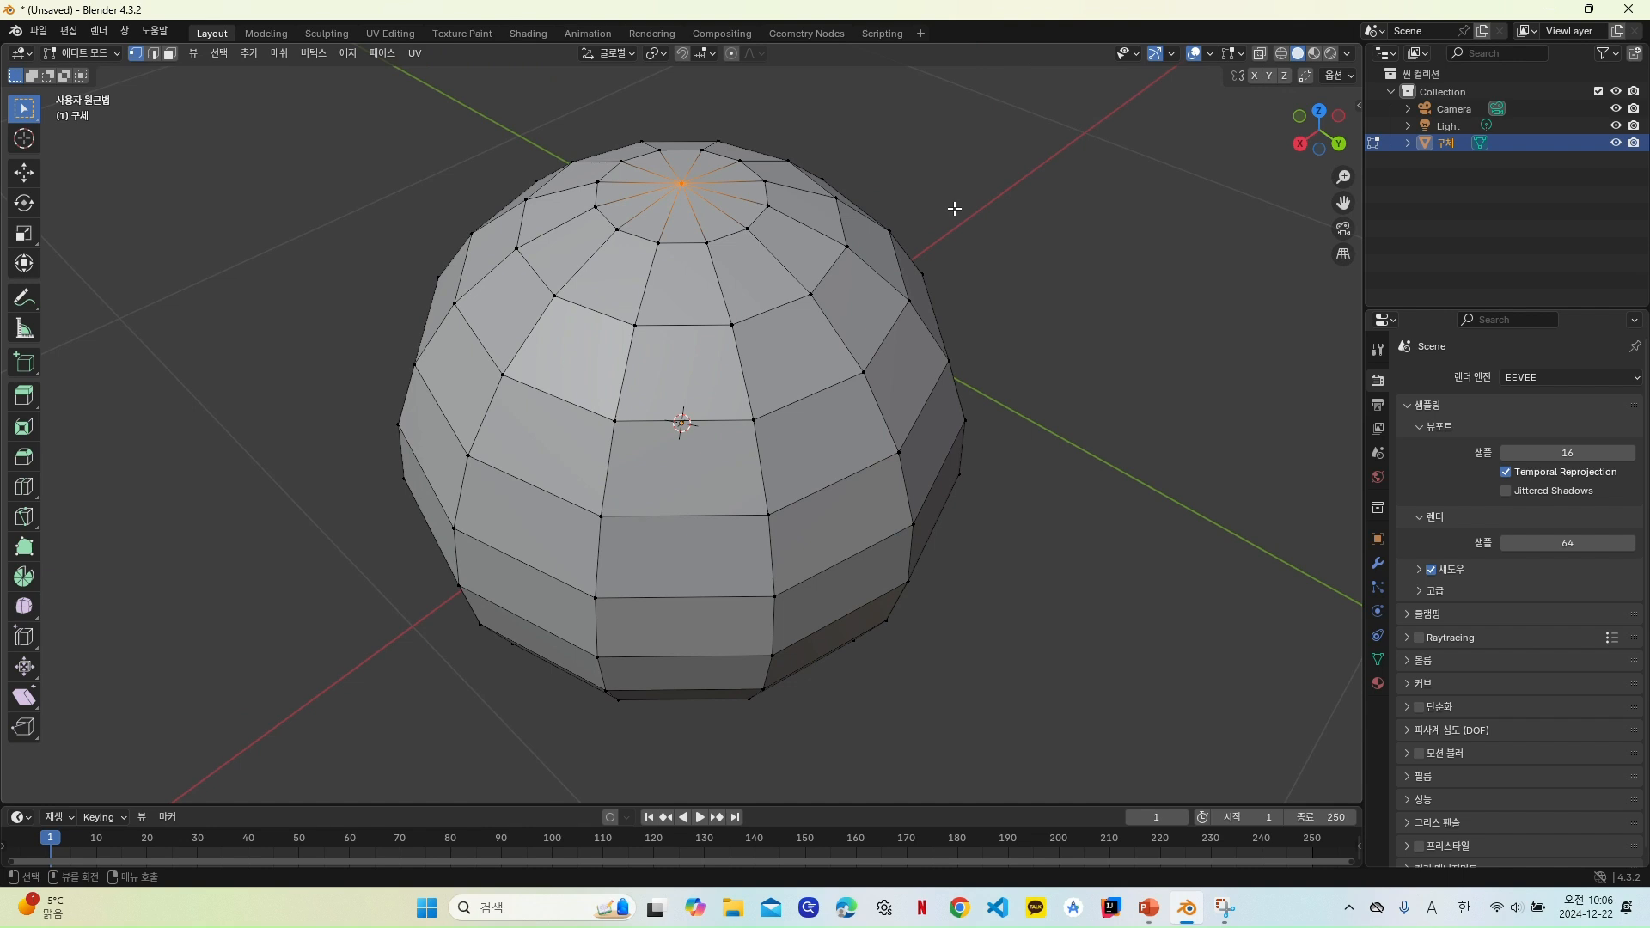
{"action": "key", "text": "s"}
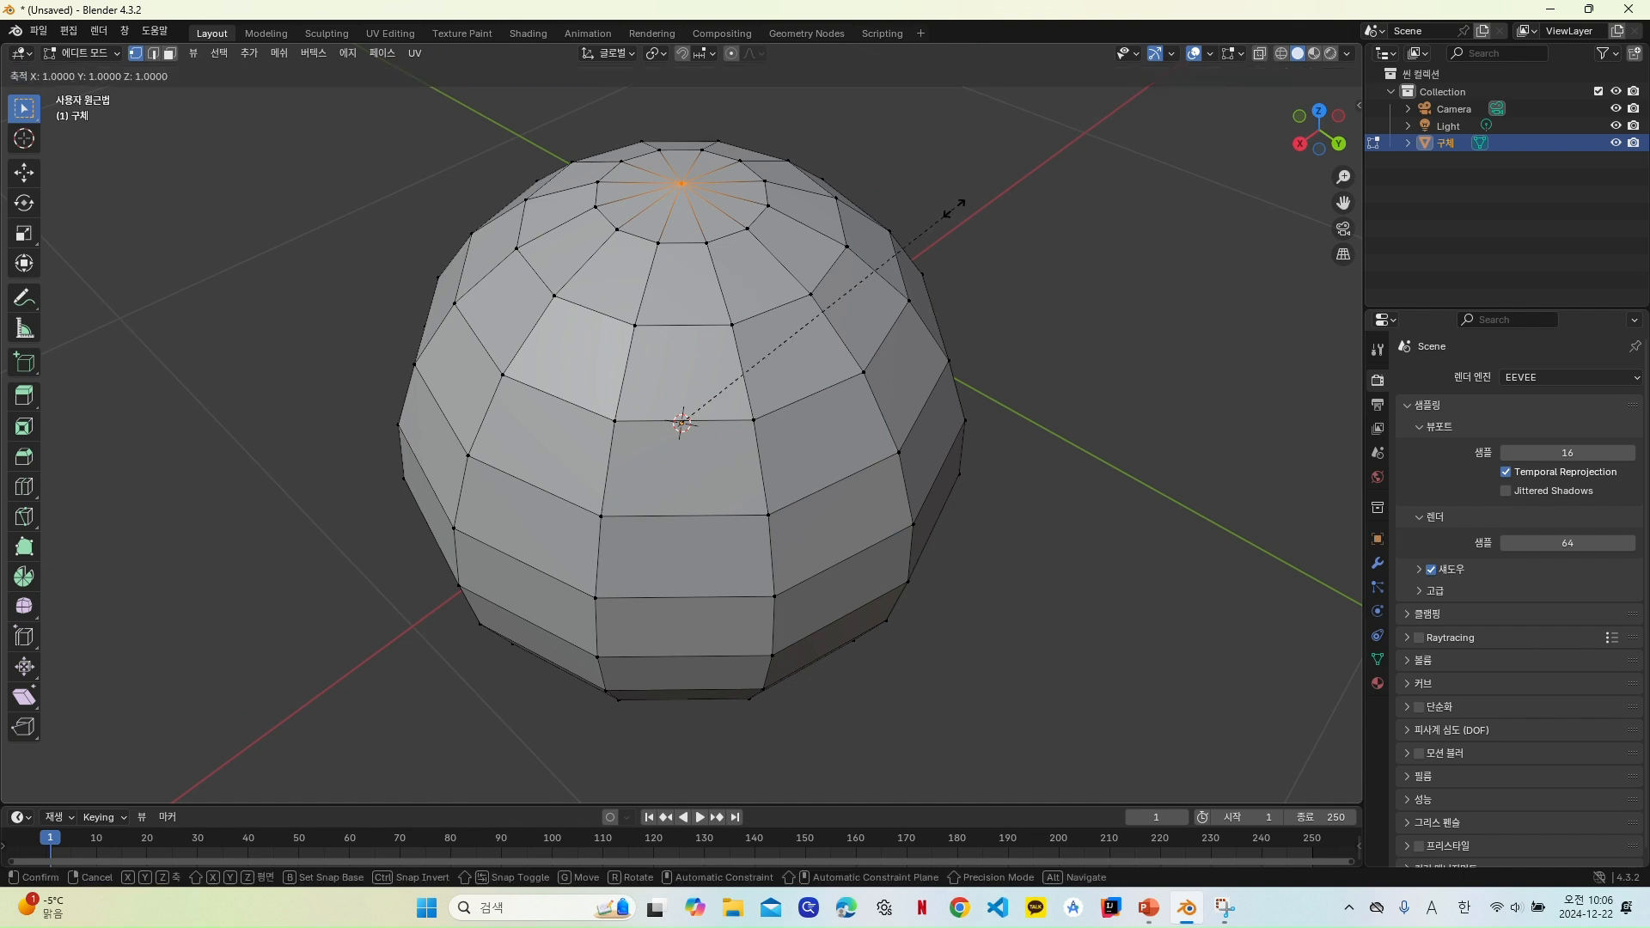
{"action": "key", "text": "z"}
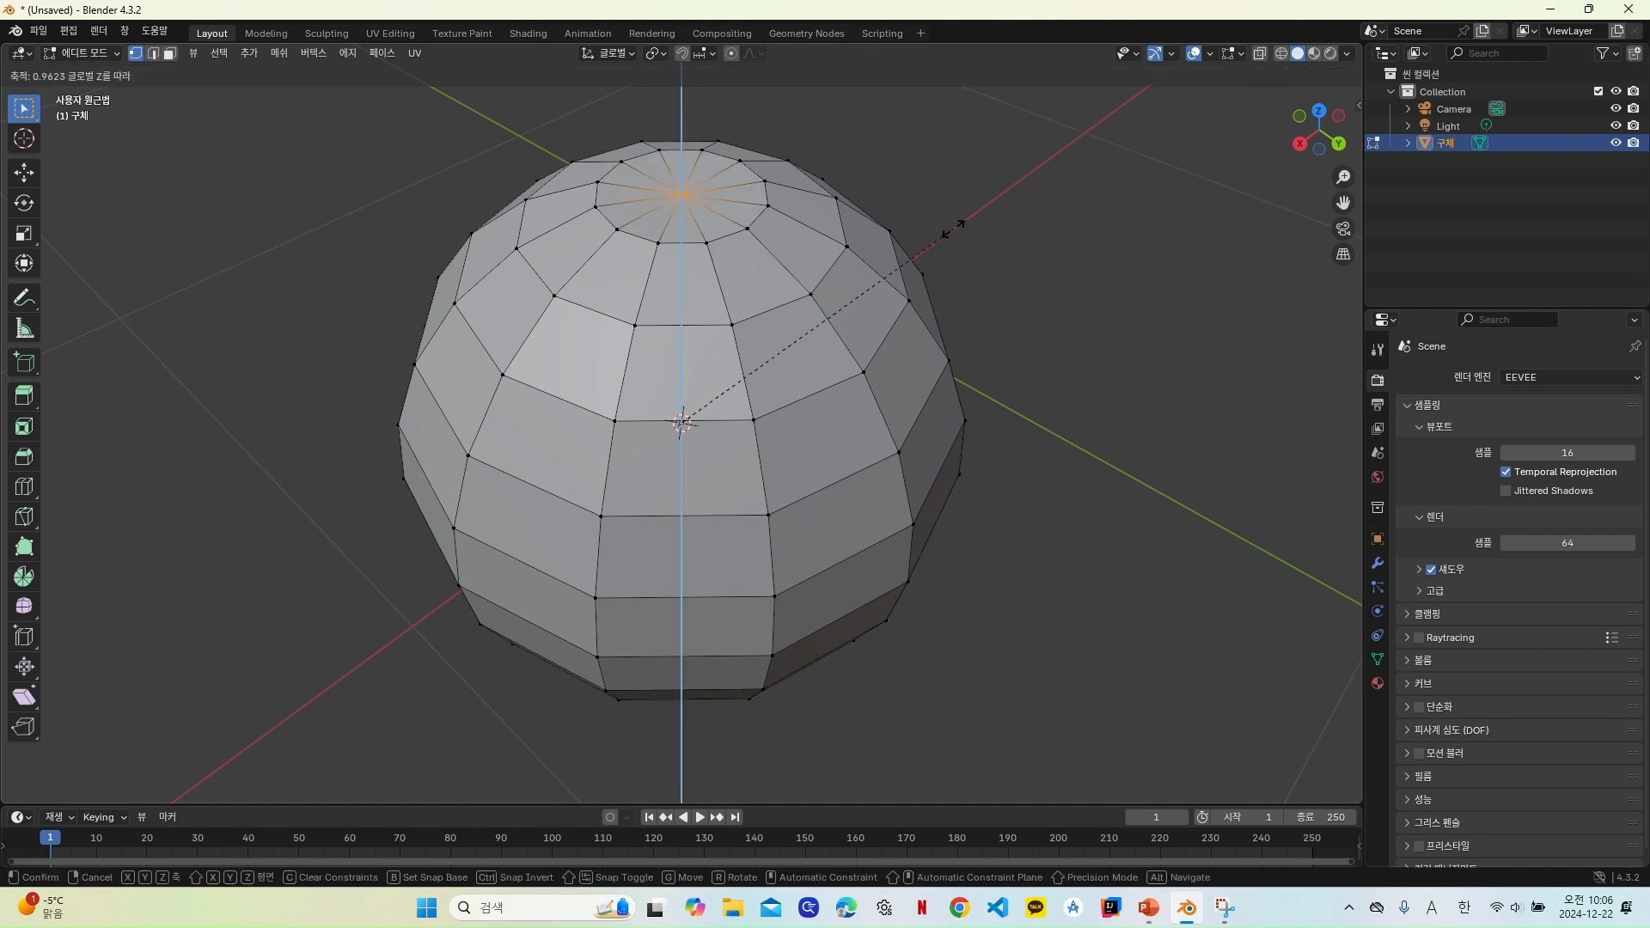
{"action": "left_click", "coordinate": [961, 337]}
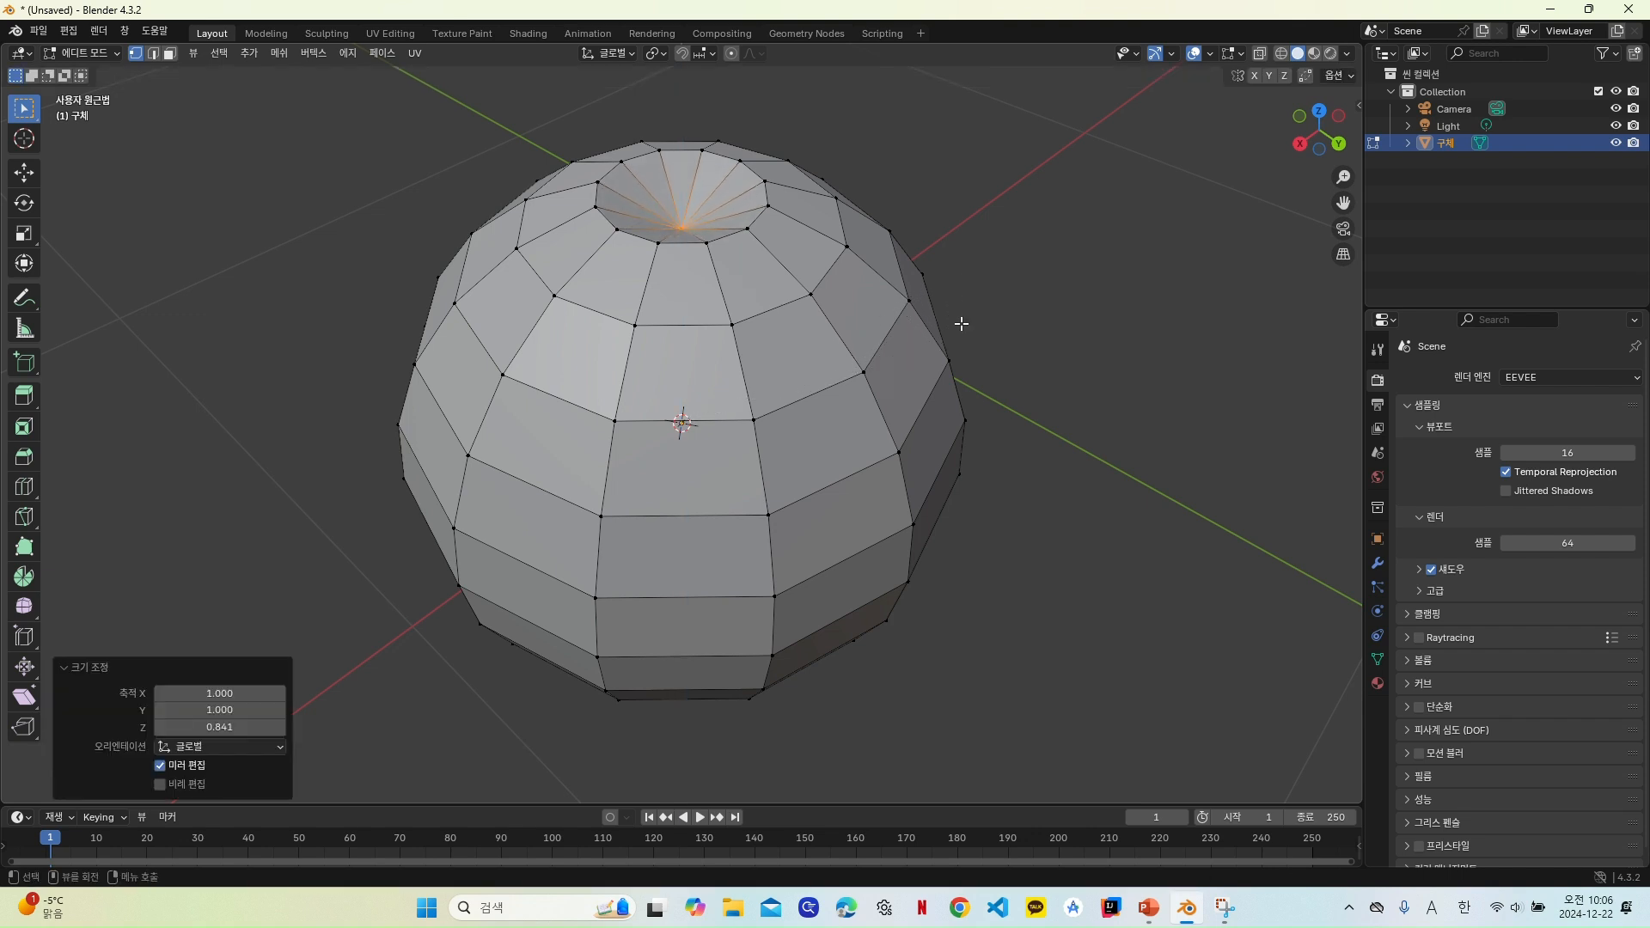
Step: Turn on proportional editing for the sphere mesh
{"action": "left_click", "coordinate": [1589, 9]}
{"action": "left_click_drag", "start_coordinate": [1125, 7], "coordinate": [1117, 57]}
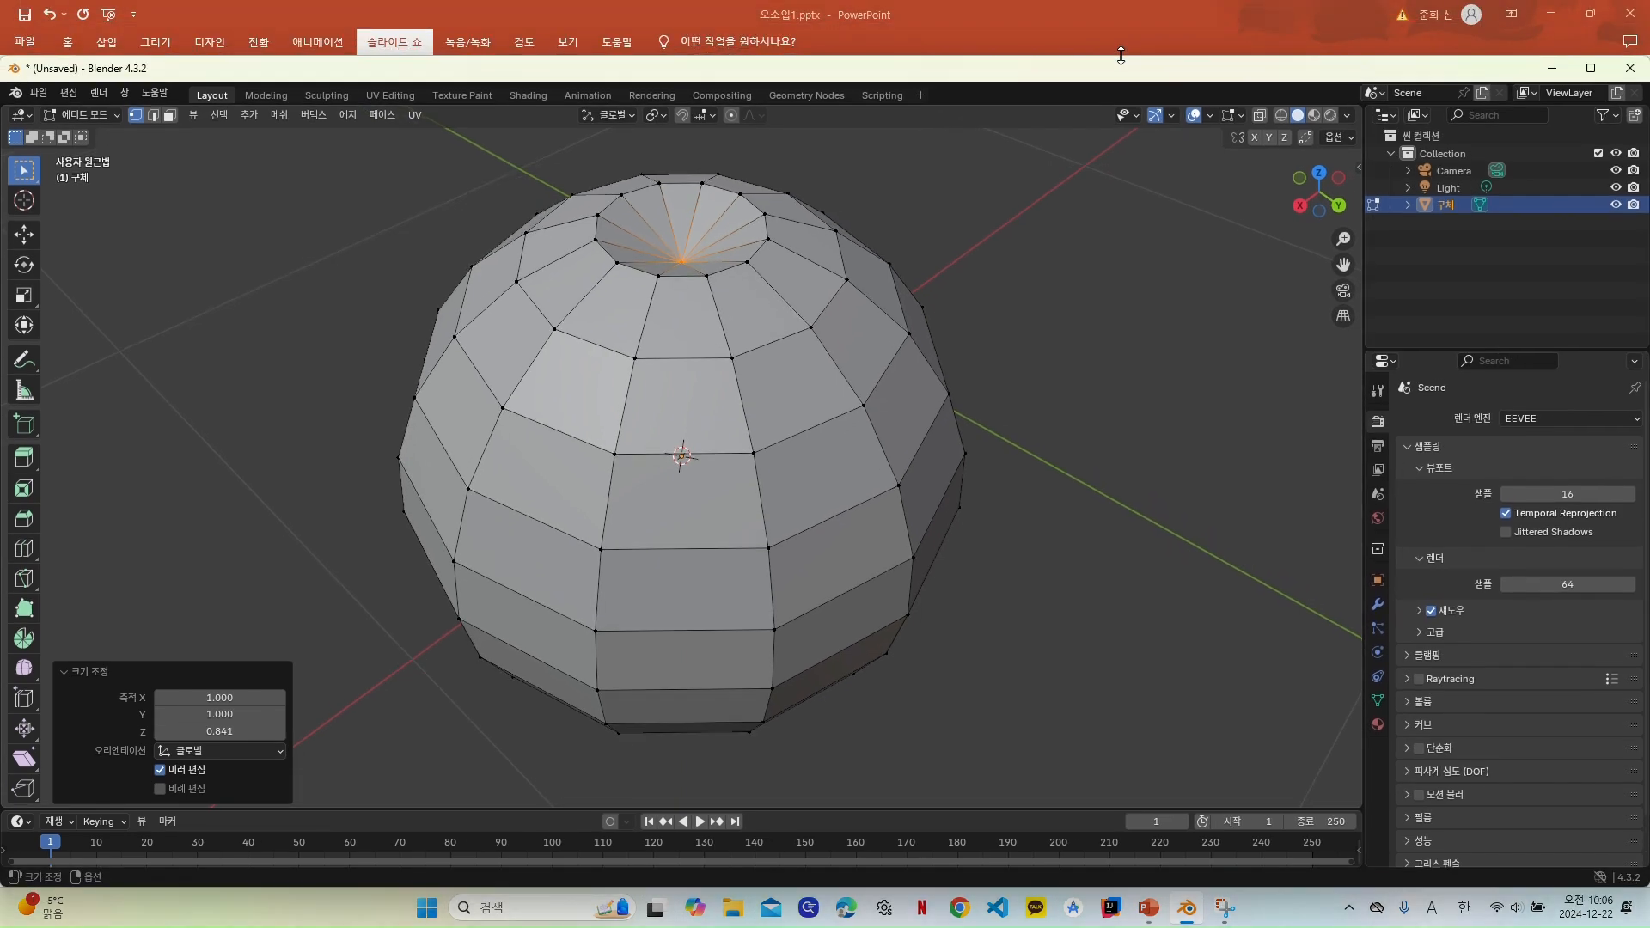
{"action": "left_click", "coordinate": [731, 116]}
{"action": "left_click", "coordinate": [1590, 68]}
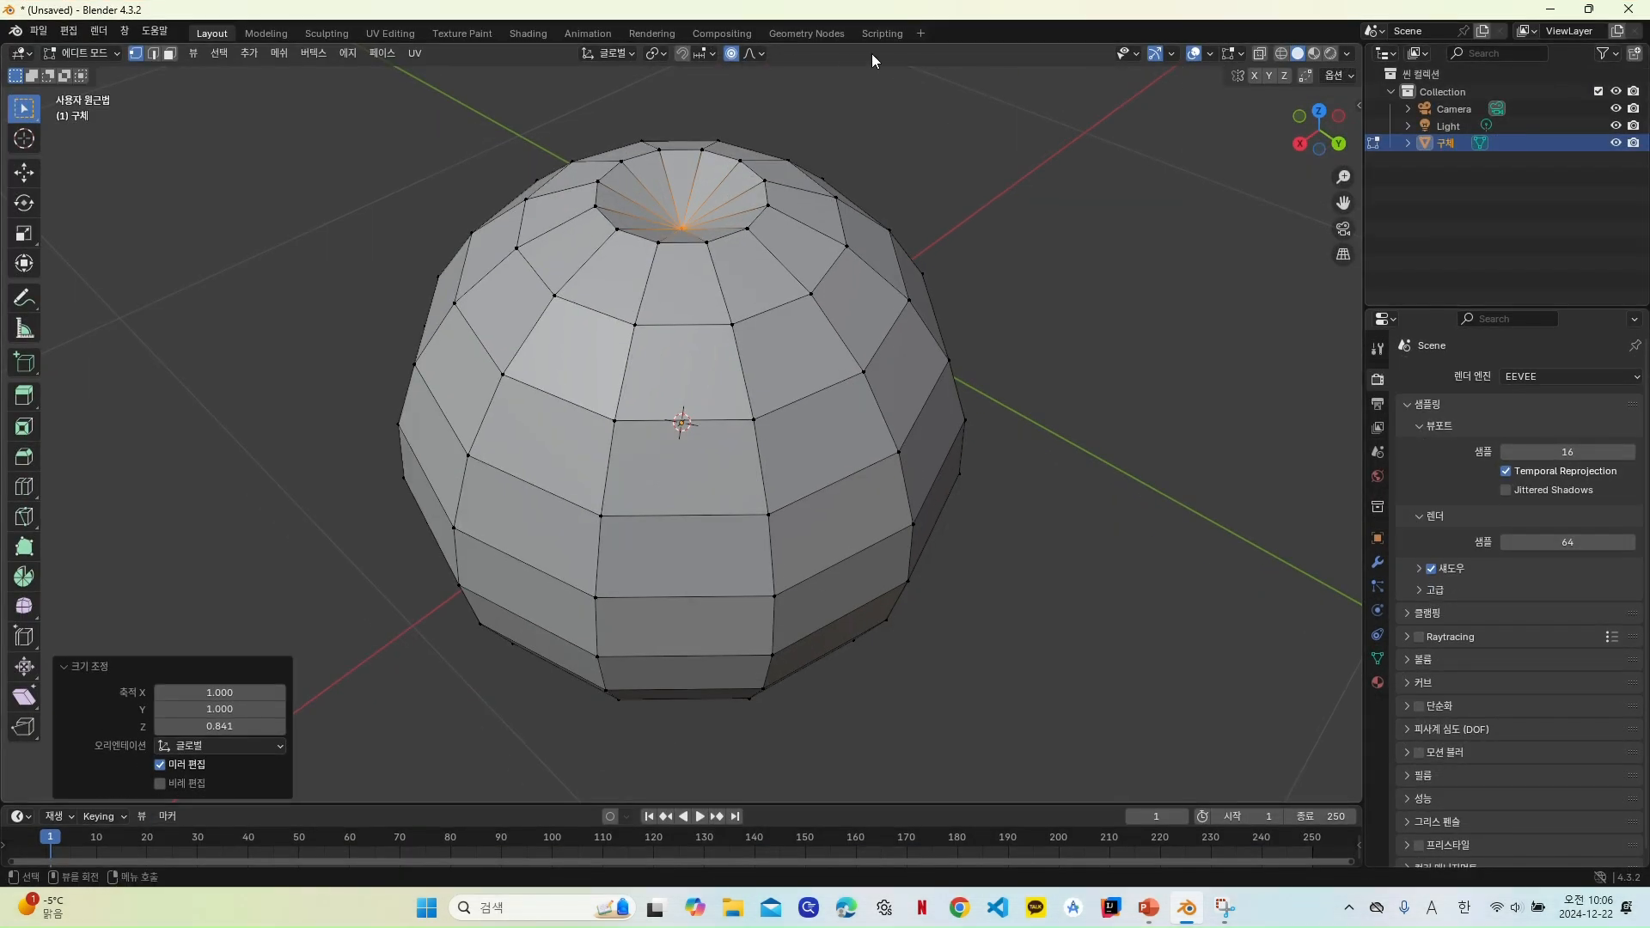
{"action": "left_click", "coordinate": [1588, 9]}
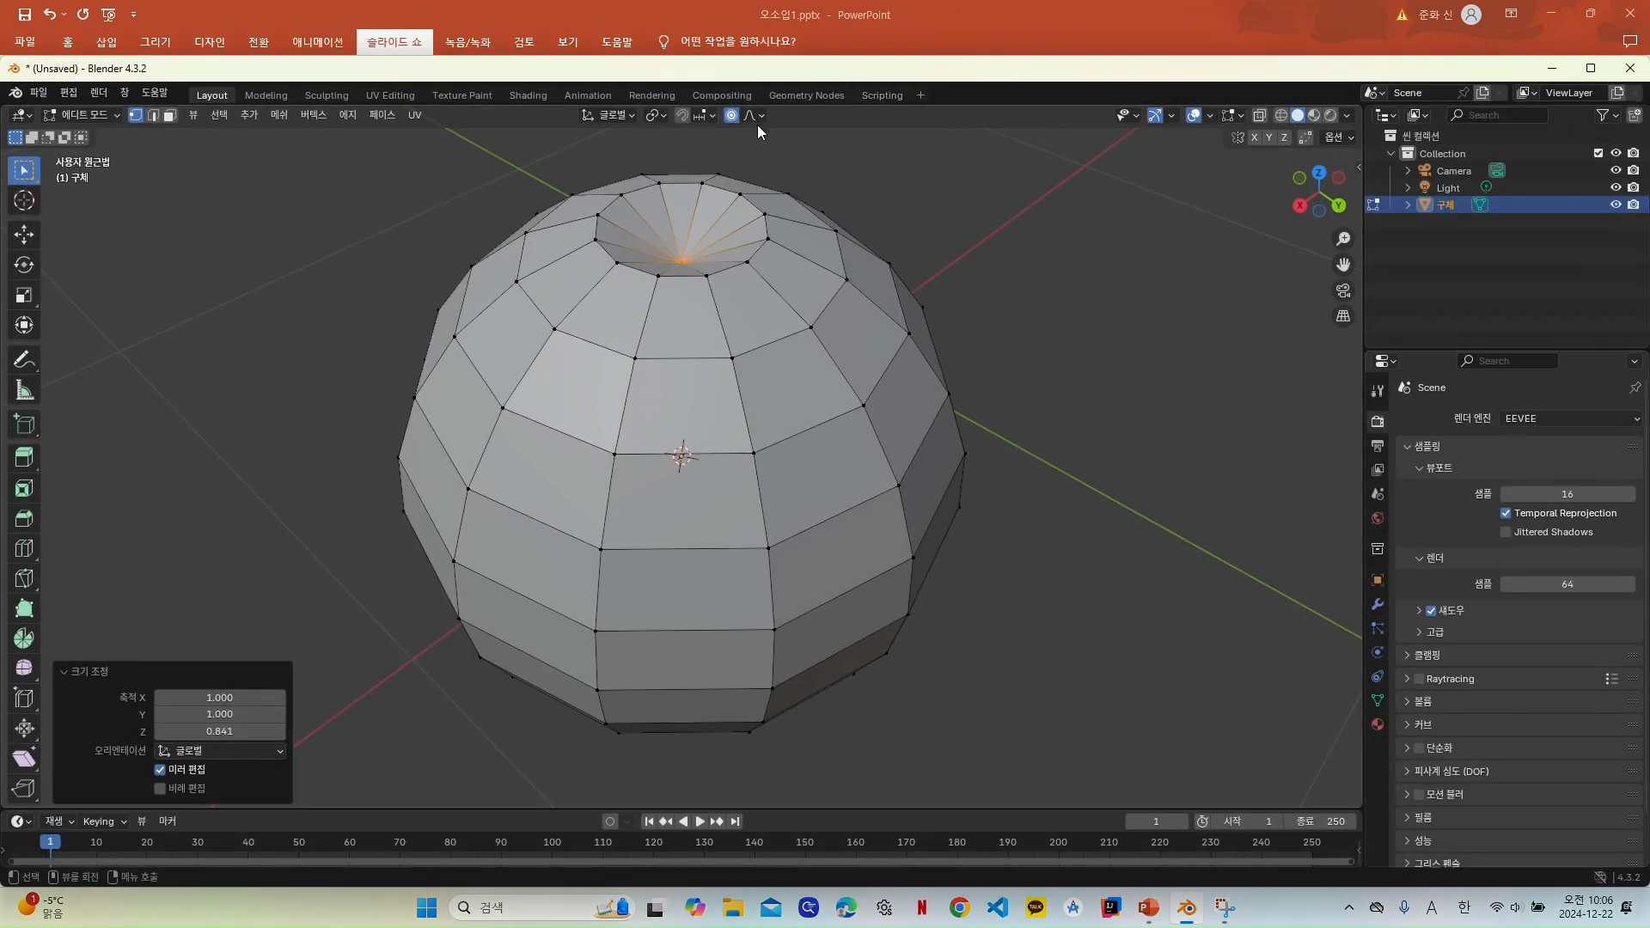
{"action": "left_click", "coordinate": [1590, 69]}
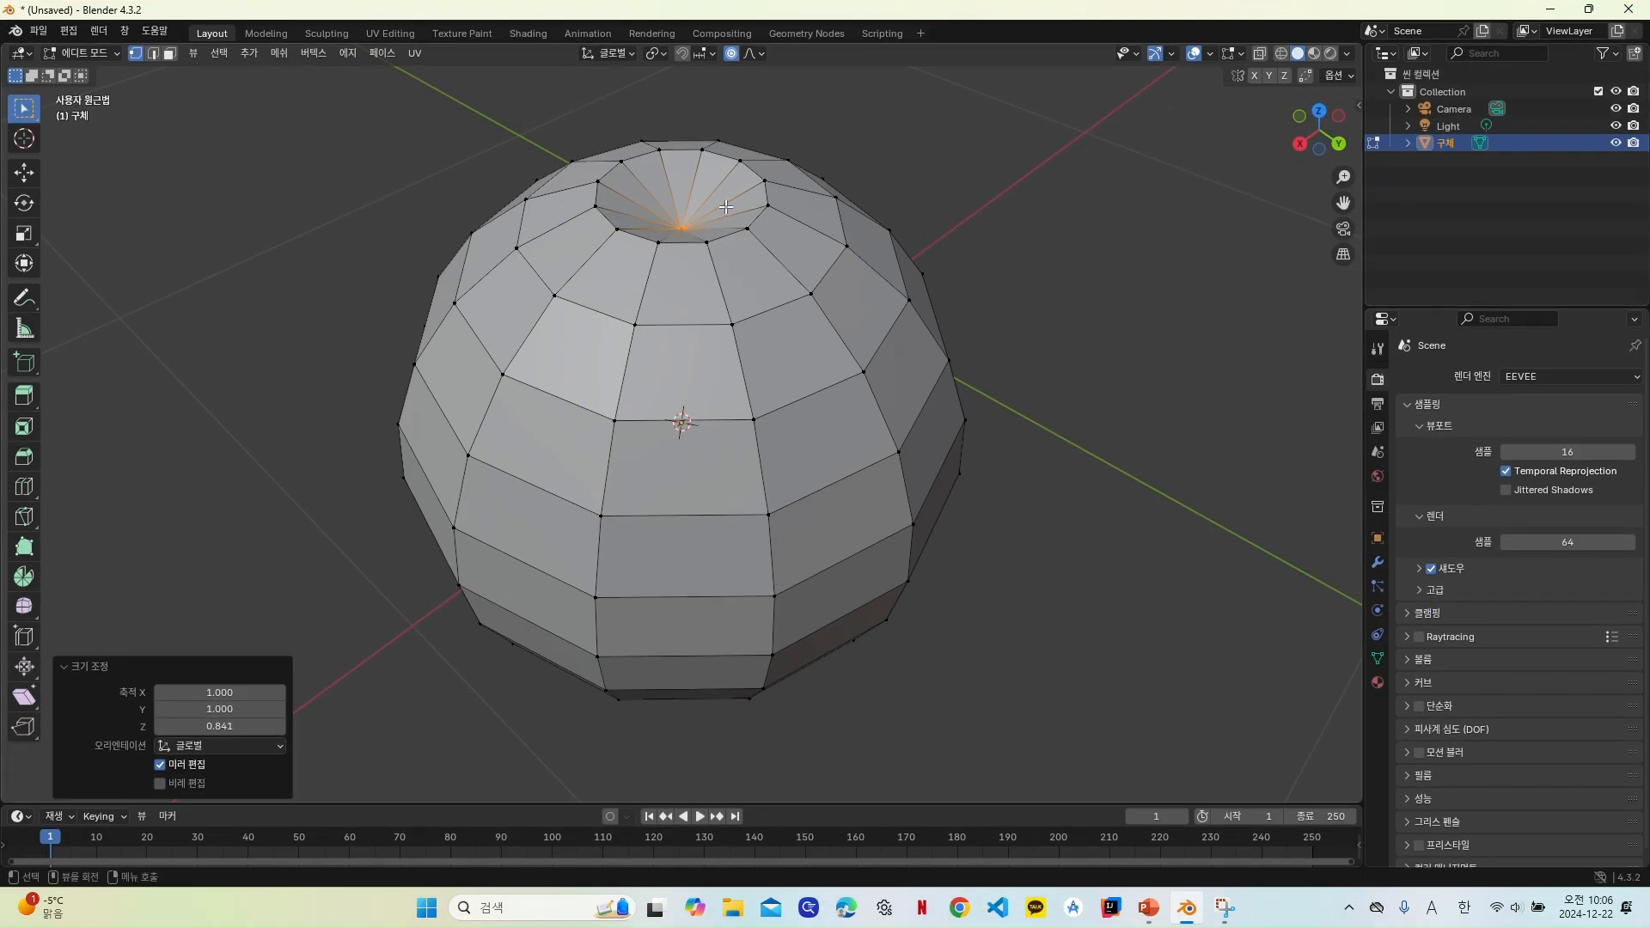
Step: Select the top pole vertex and scale along Z to about 0.852 with smooth proportional editing of size 1
{"action": "left_click", "coordinate": [680, 227]}
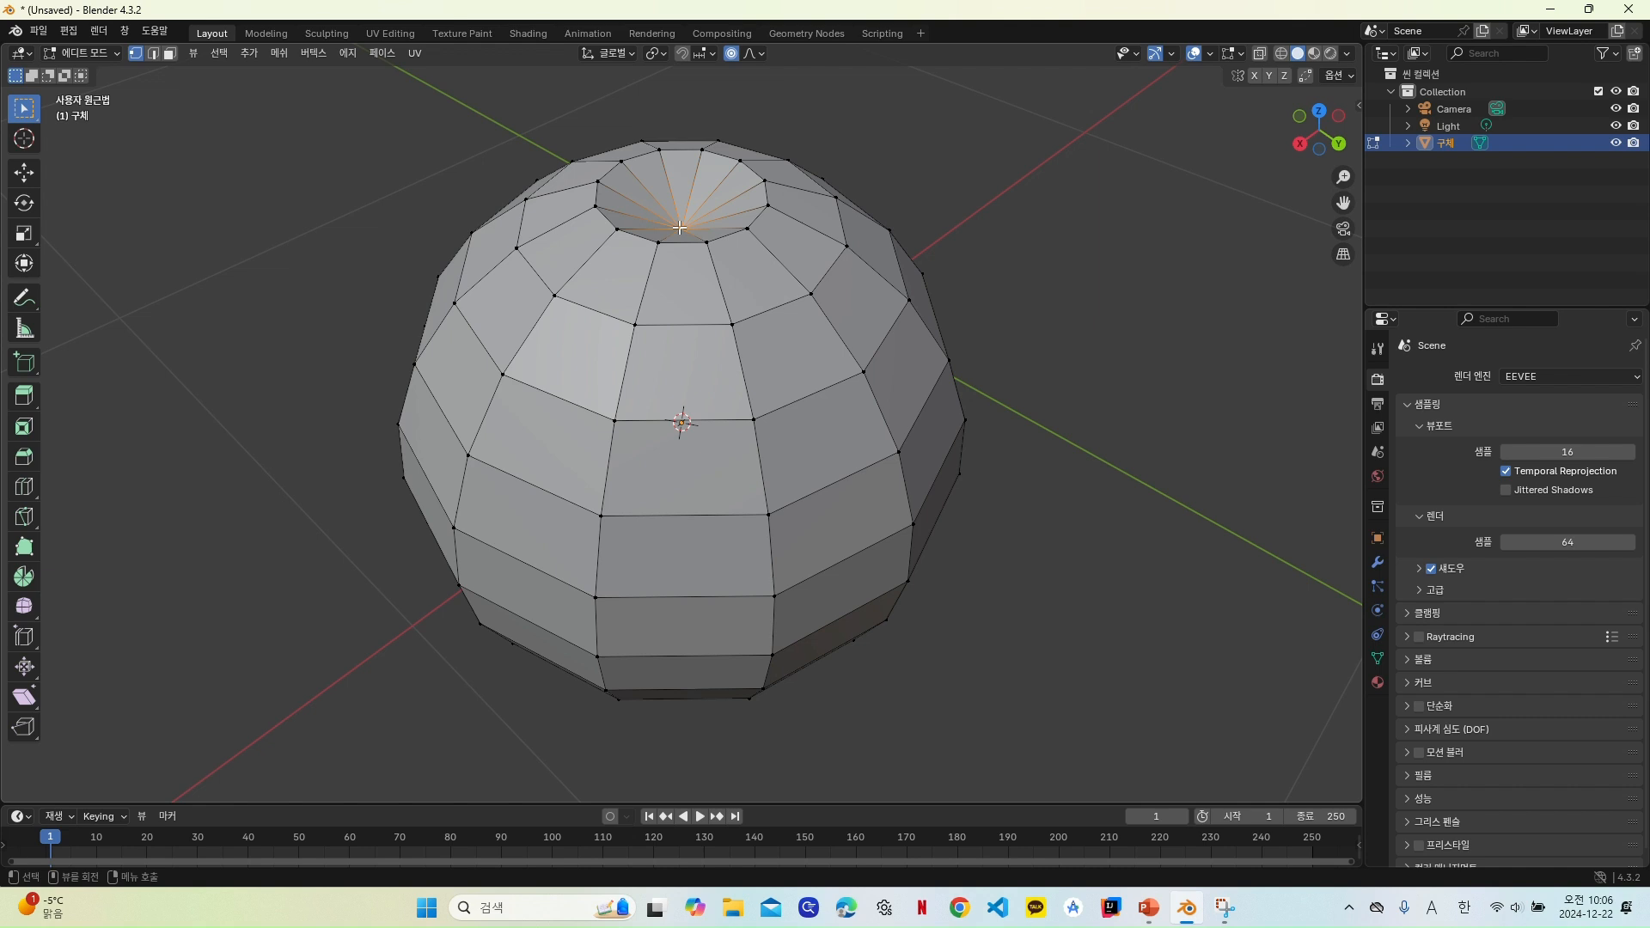
{"action": "key", "text": "g"}
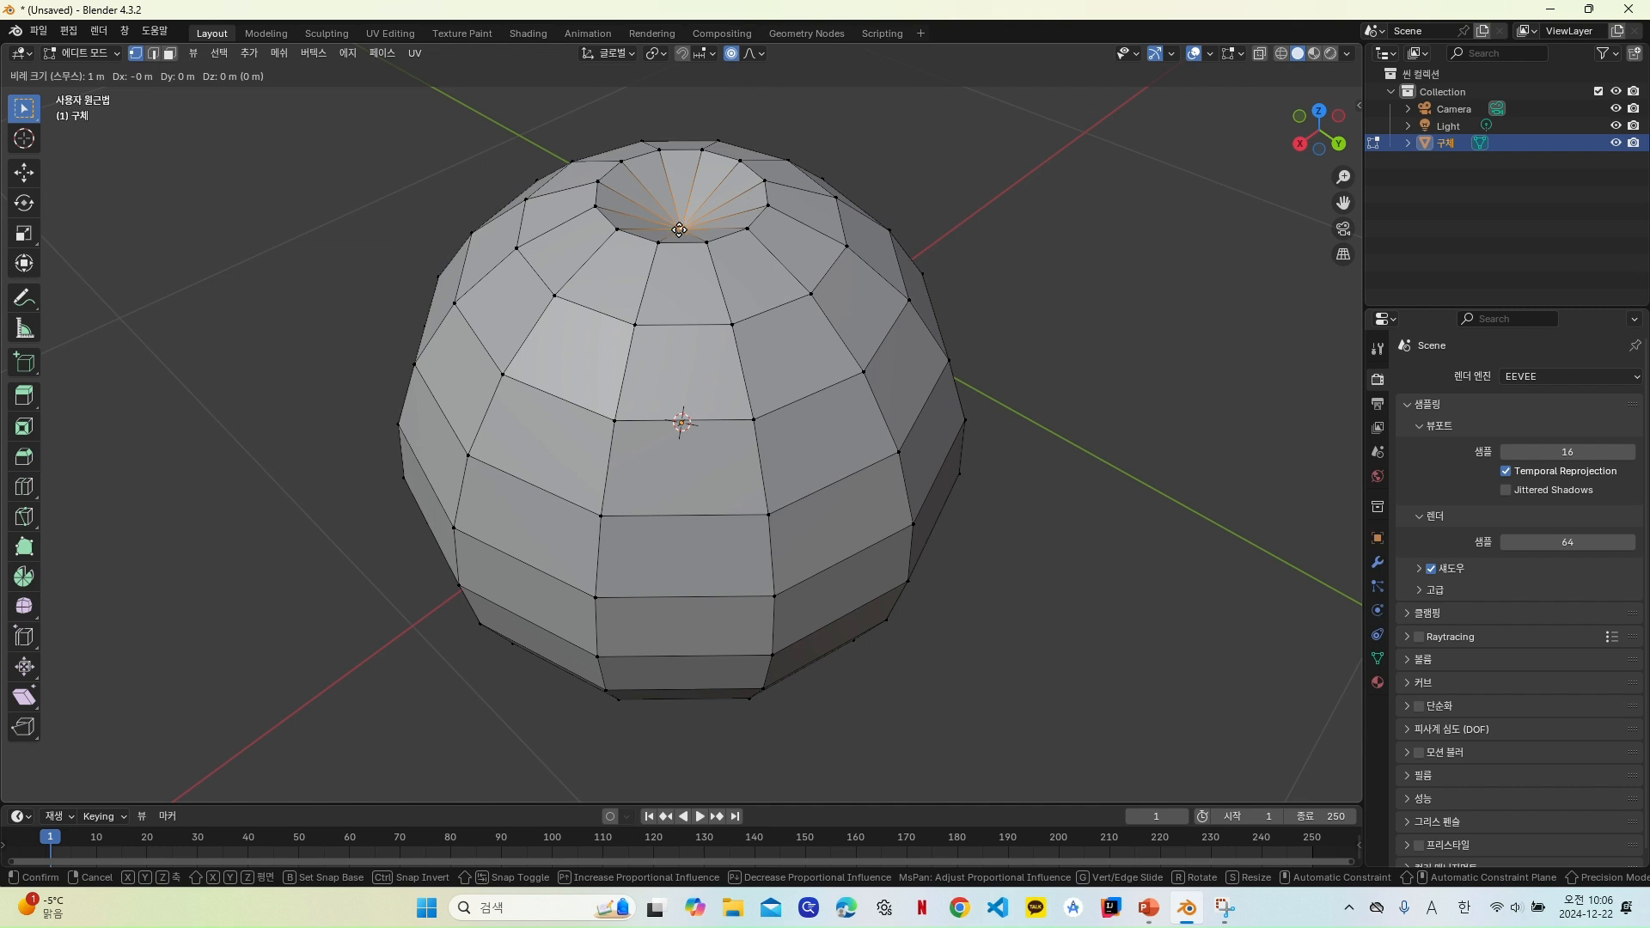
{"action": "key", "text": "Escape"}
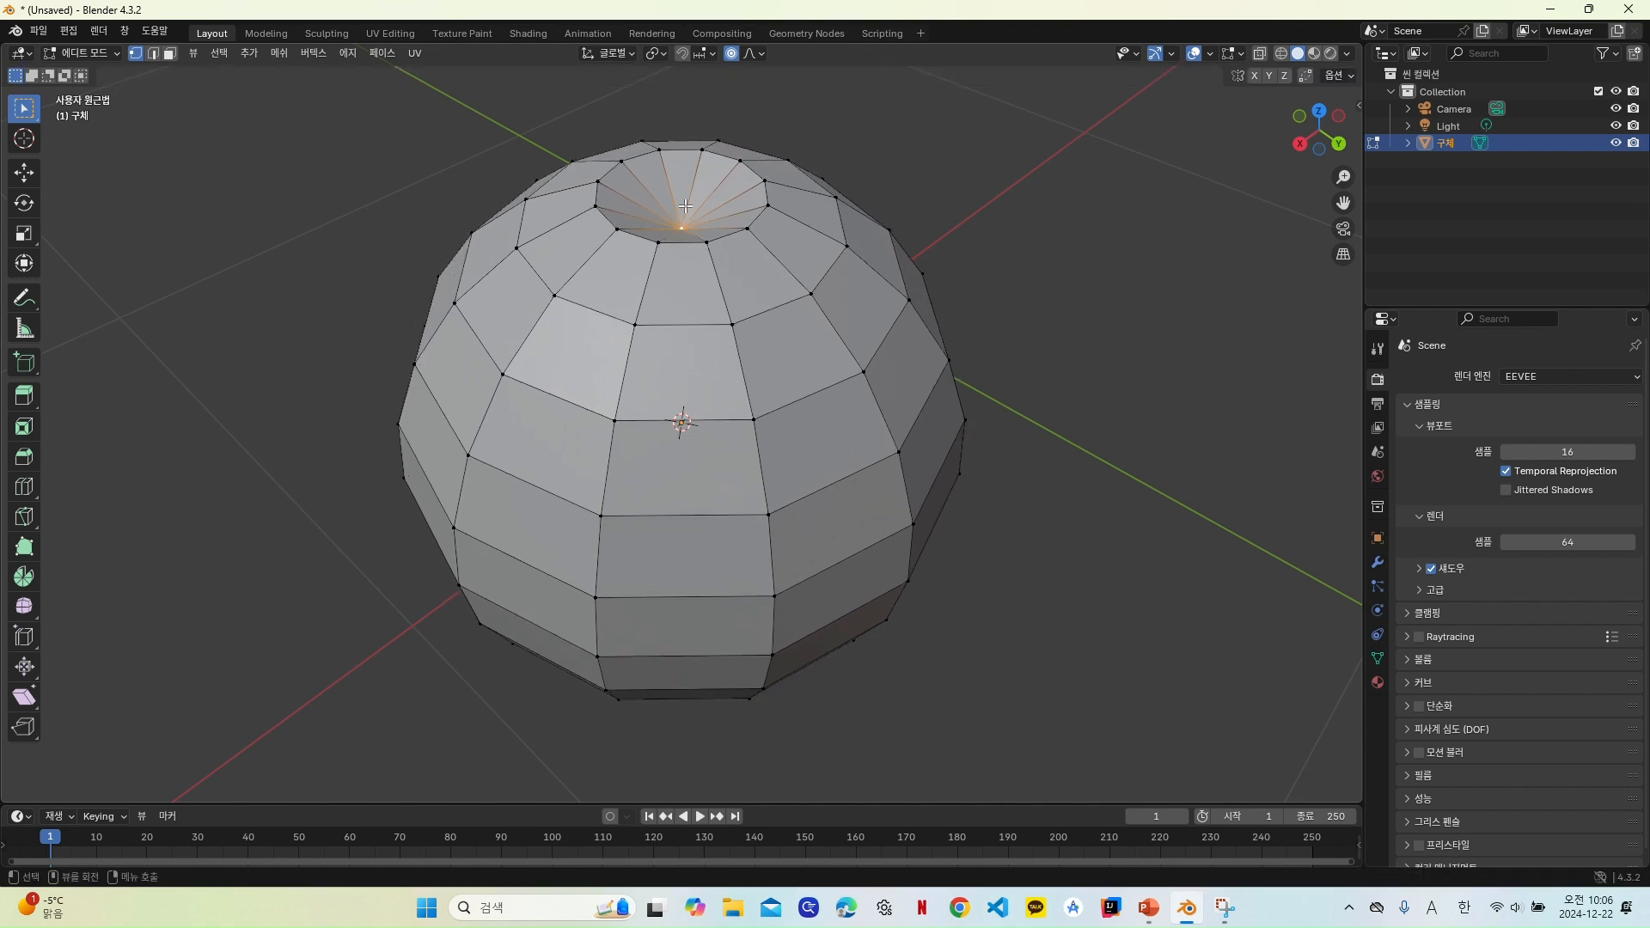
{"action": "key", "text": "s"}
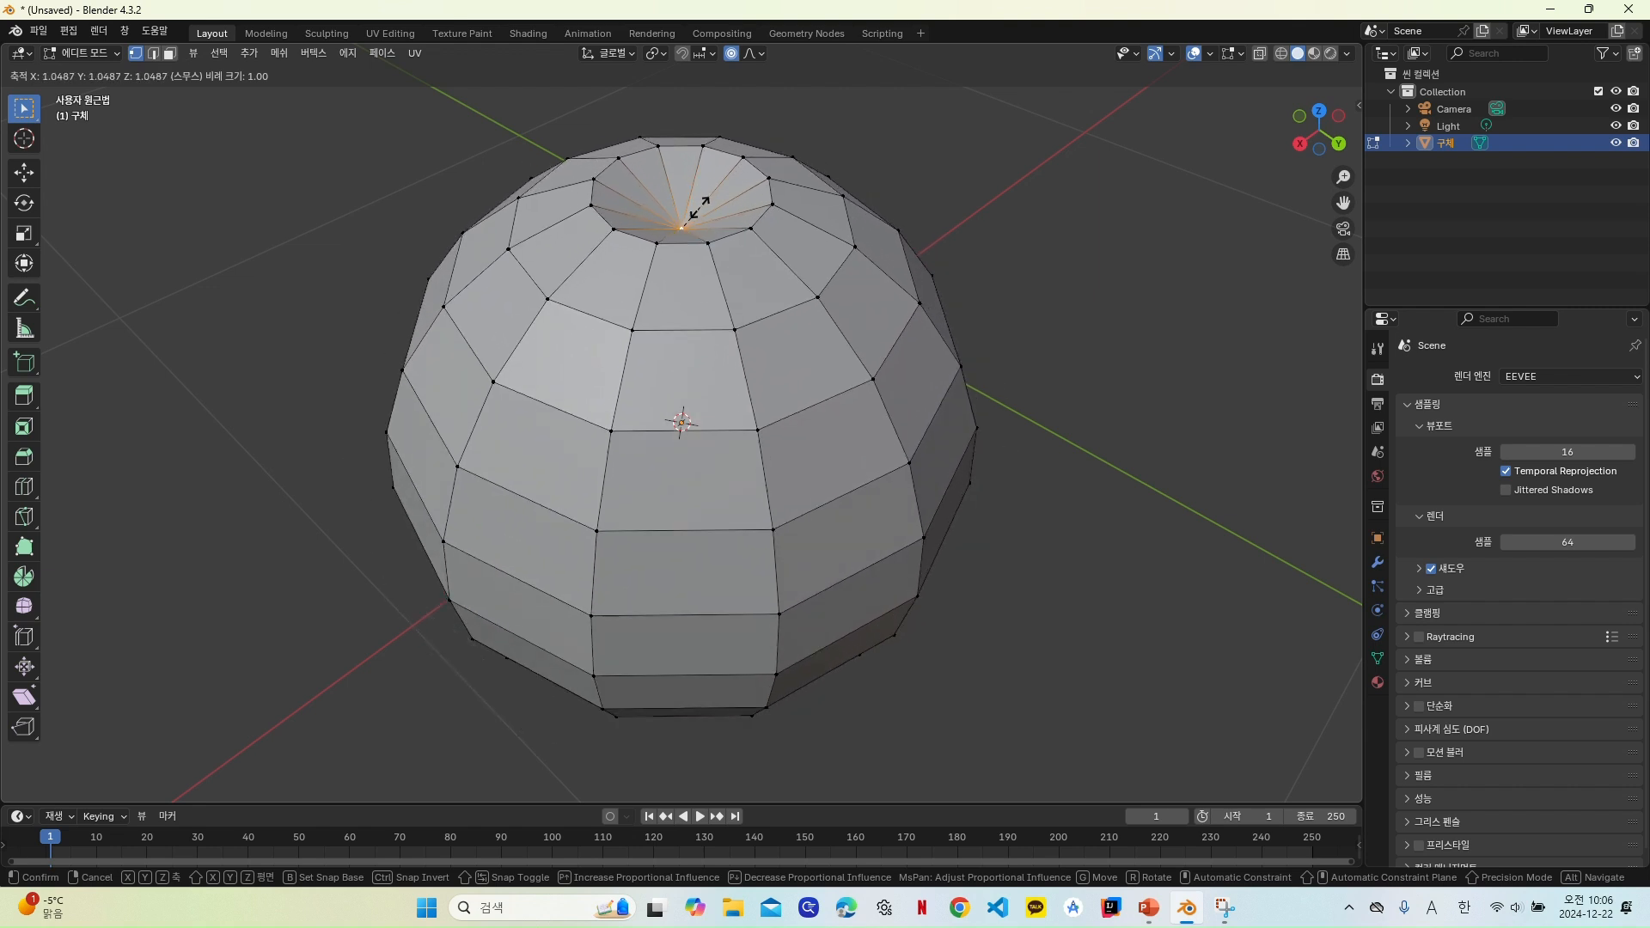
{"action": "key", "text": "z"}
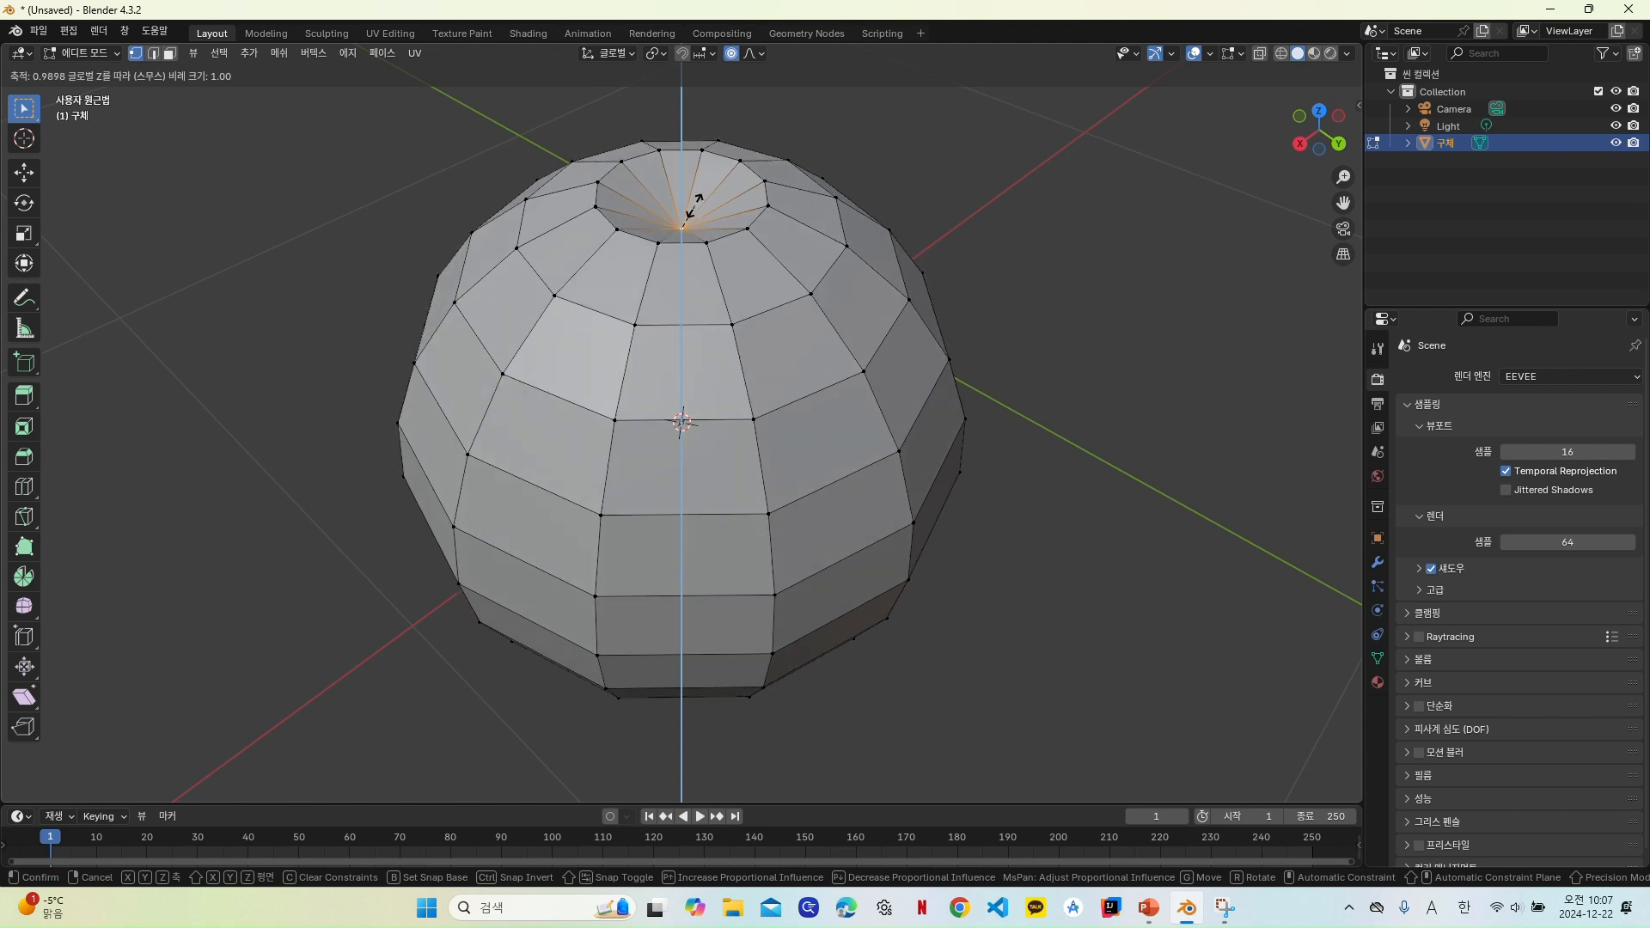
{"action": "left_click", "coordinate": [694, 208]}
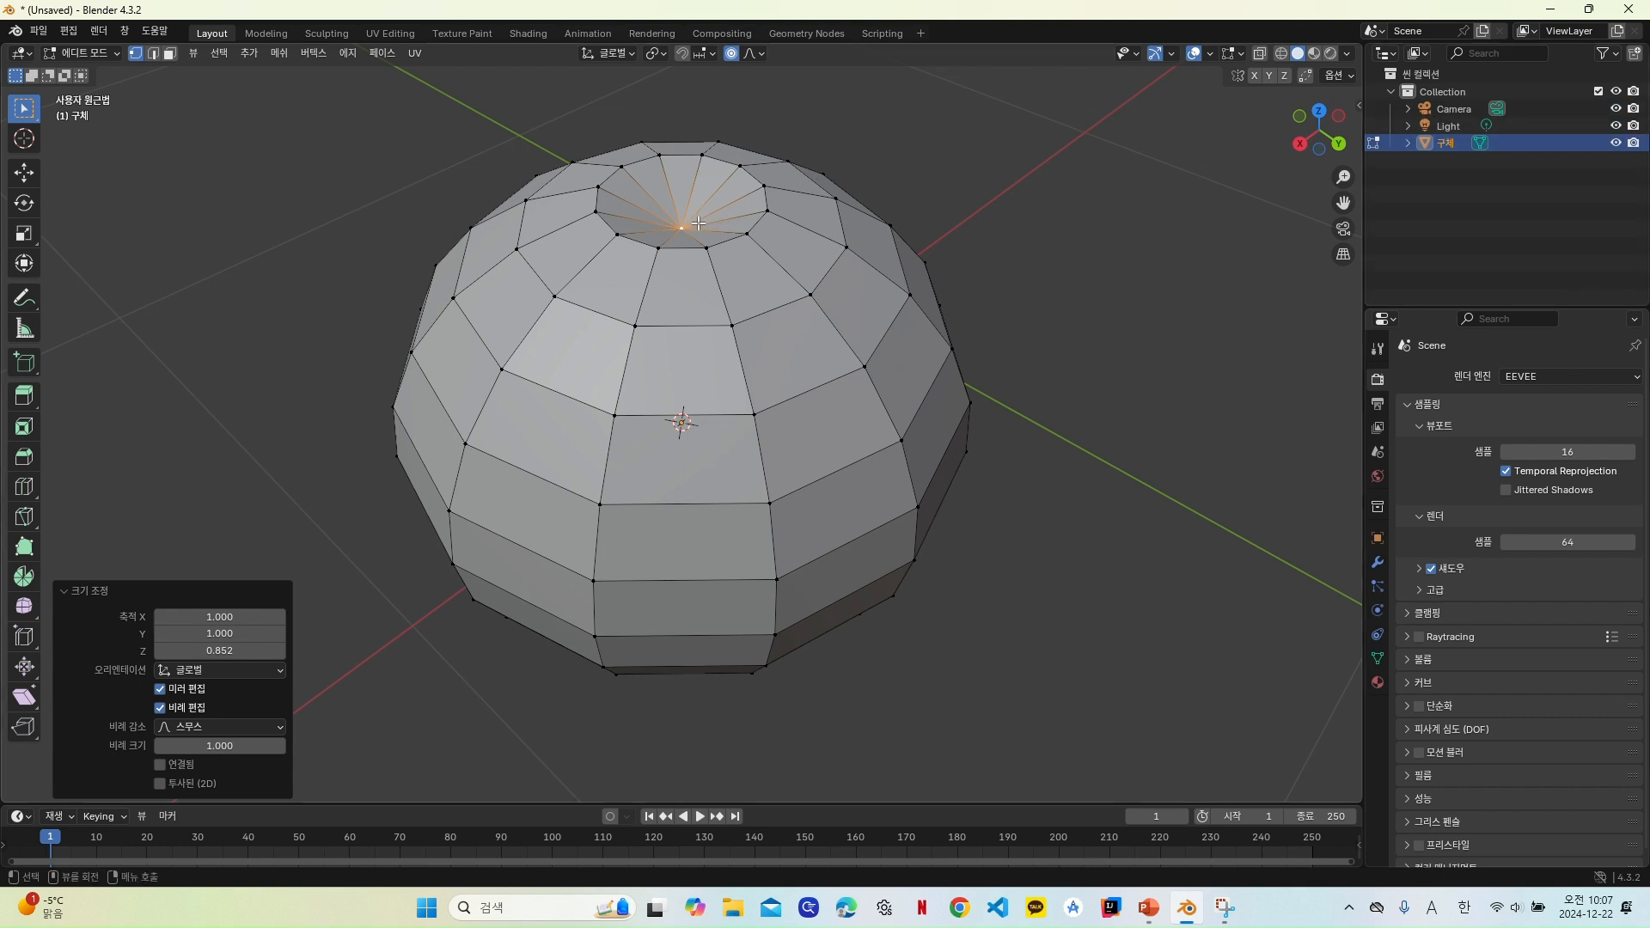
Step: Try to scale from the top pole vertex along Z with the proportional size enlarged to about 2.85
{"action": "left_click", "coordinate": [681, 227]}
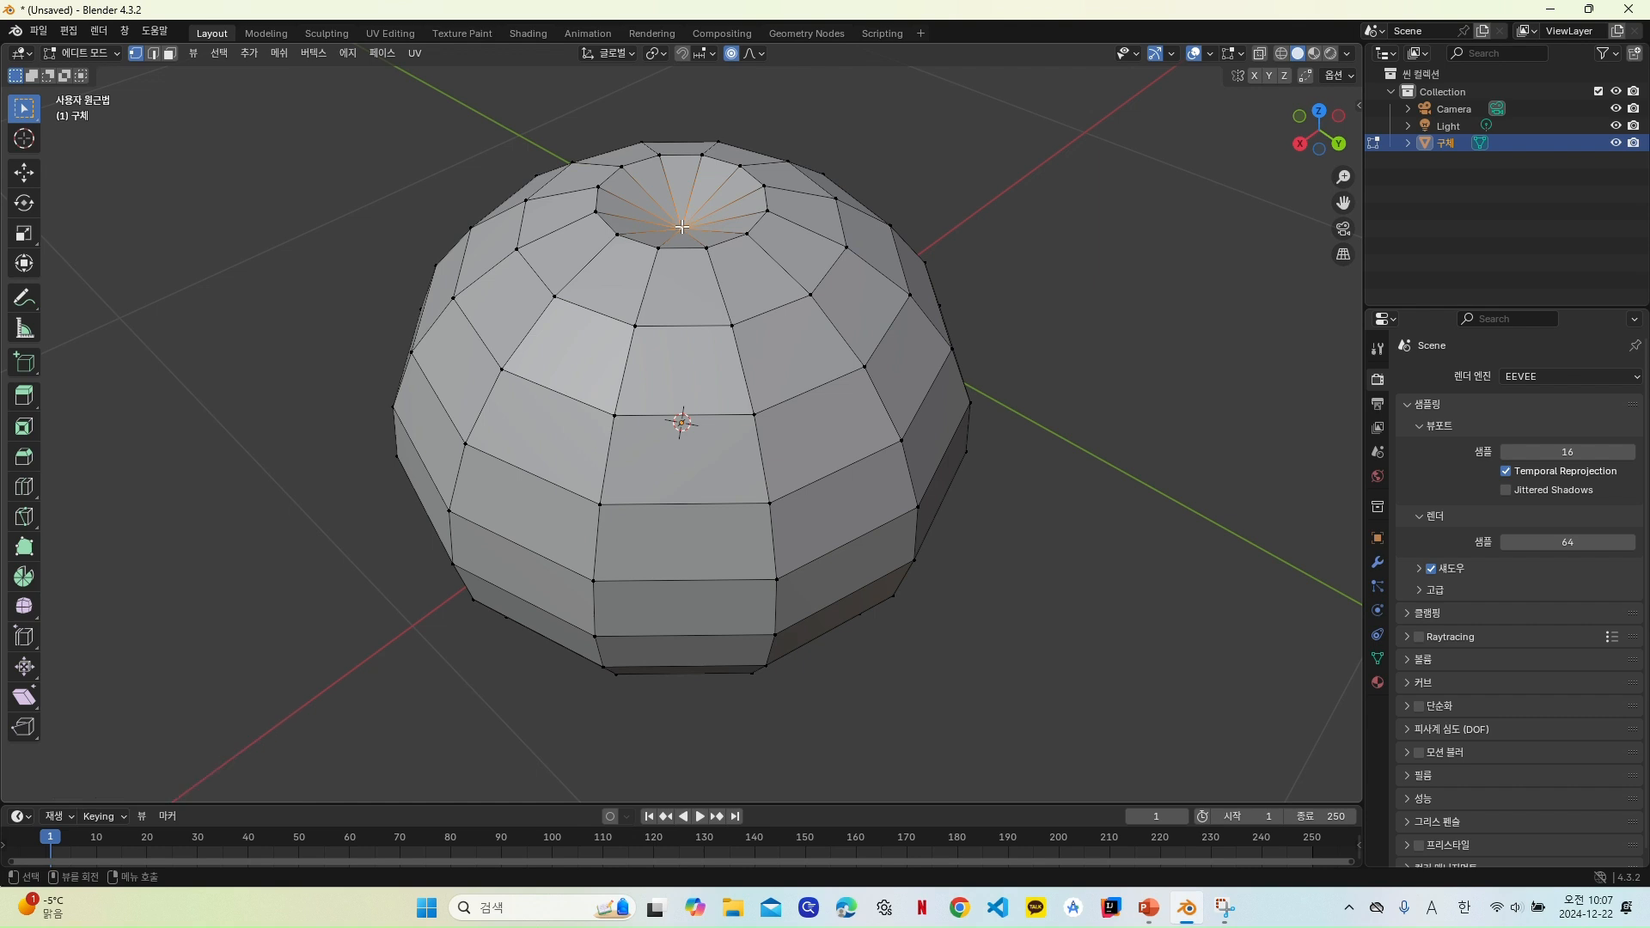
{"action": "key", "text": "s"}
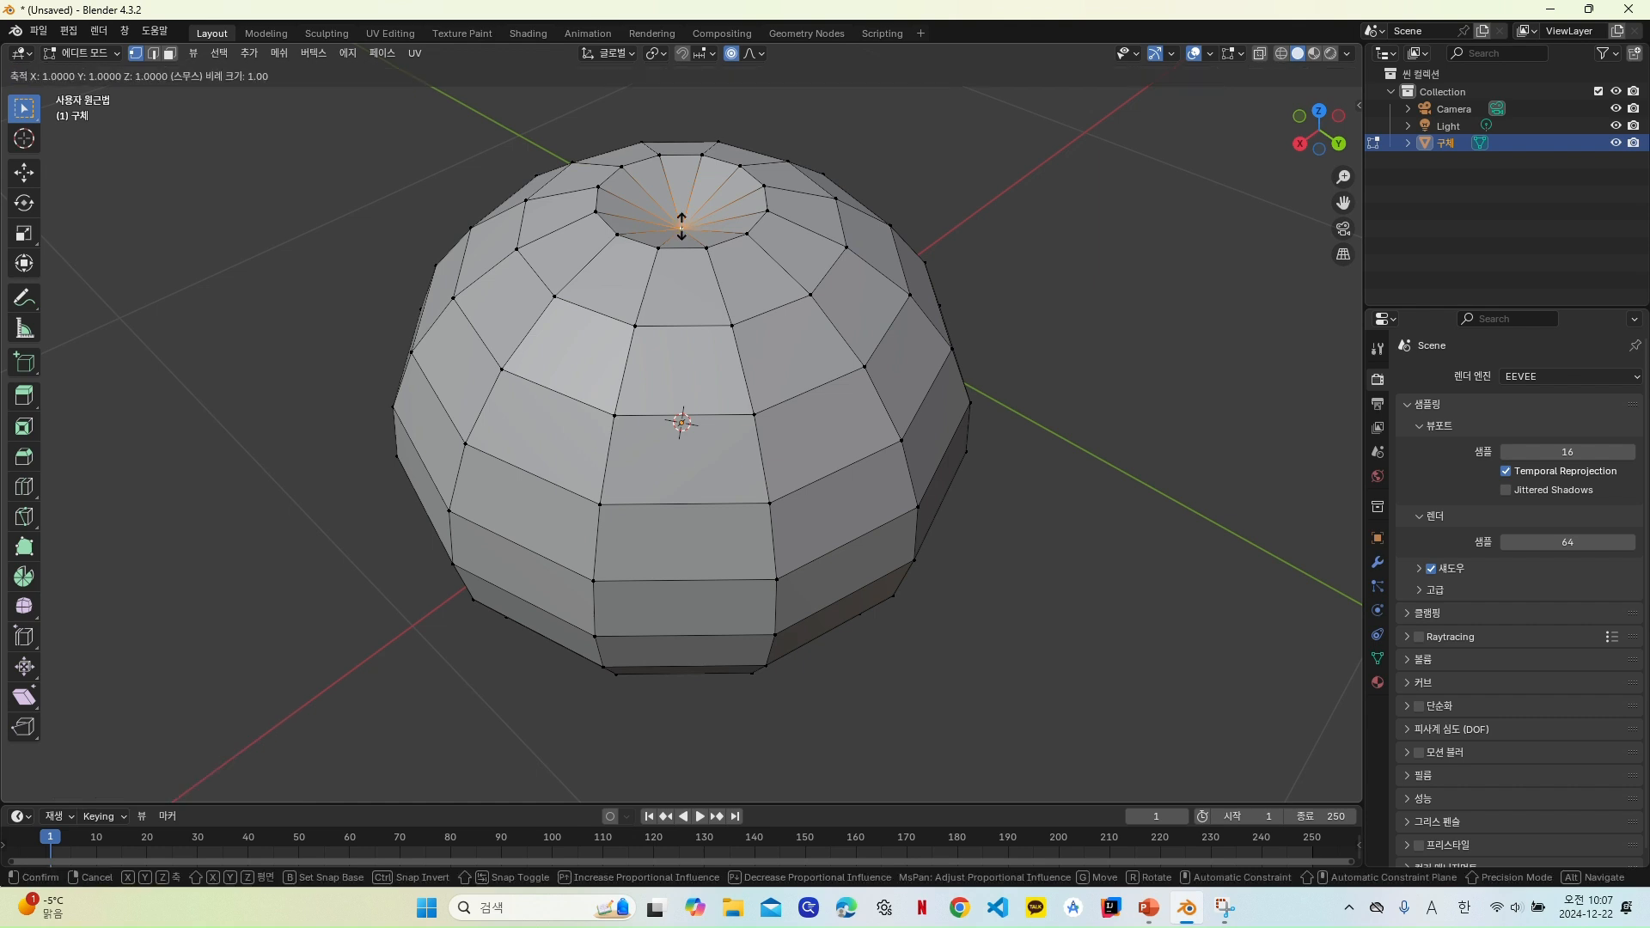
{"action": "key", "text": "z"}
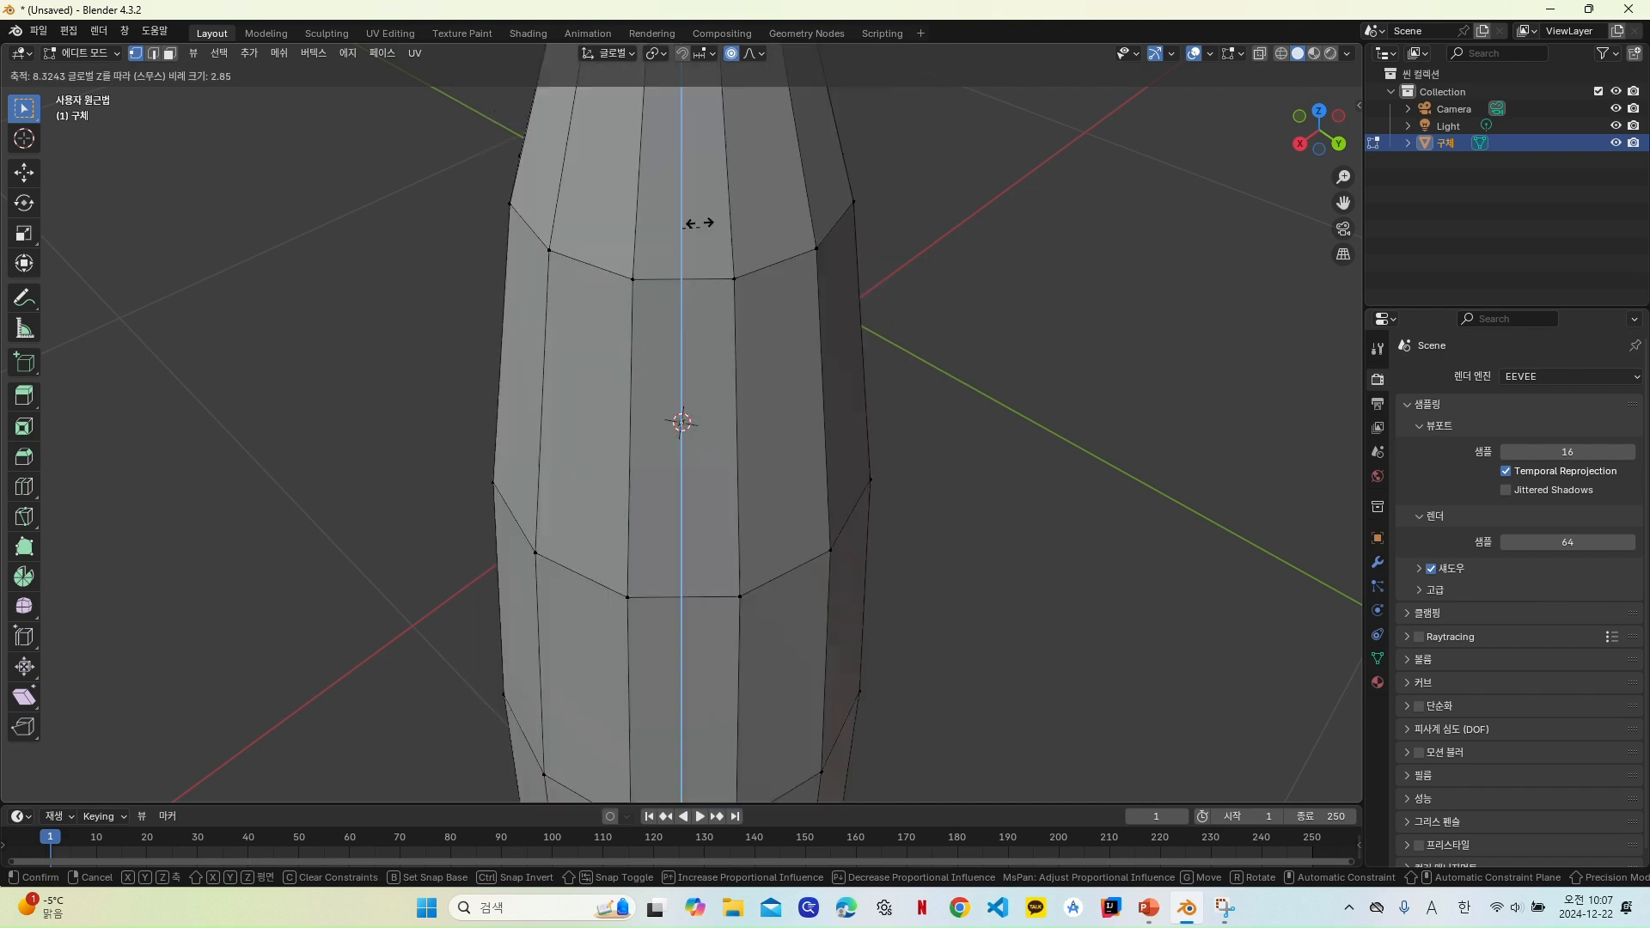
{"action": "scroll", "coordinate": [704, 207], "scroll_direction": "down", "scroll_amount": 4}
{"action": "left_click", "coordinate": [701, 252]}
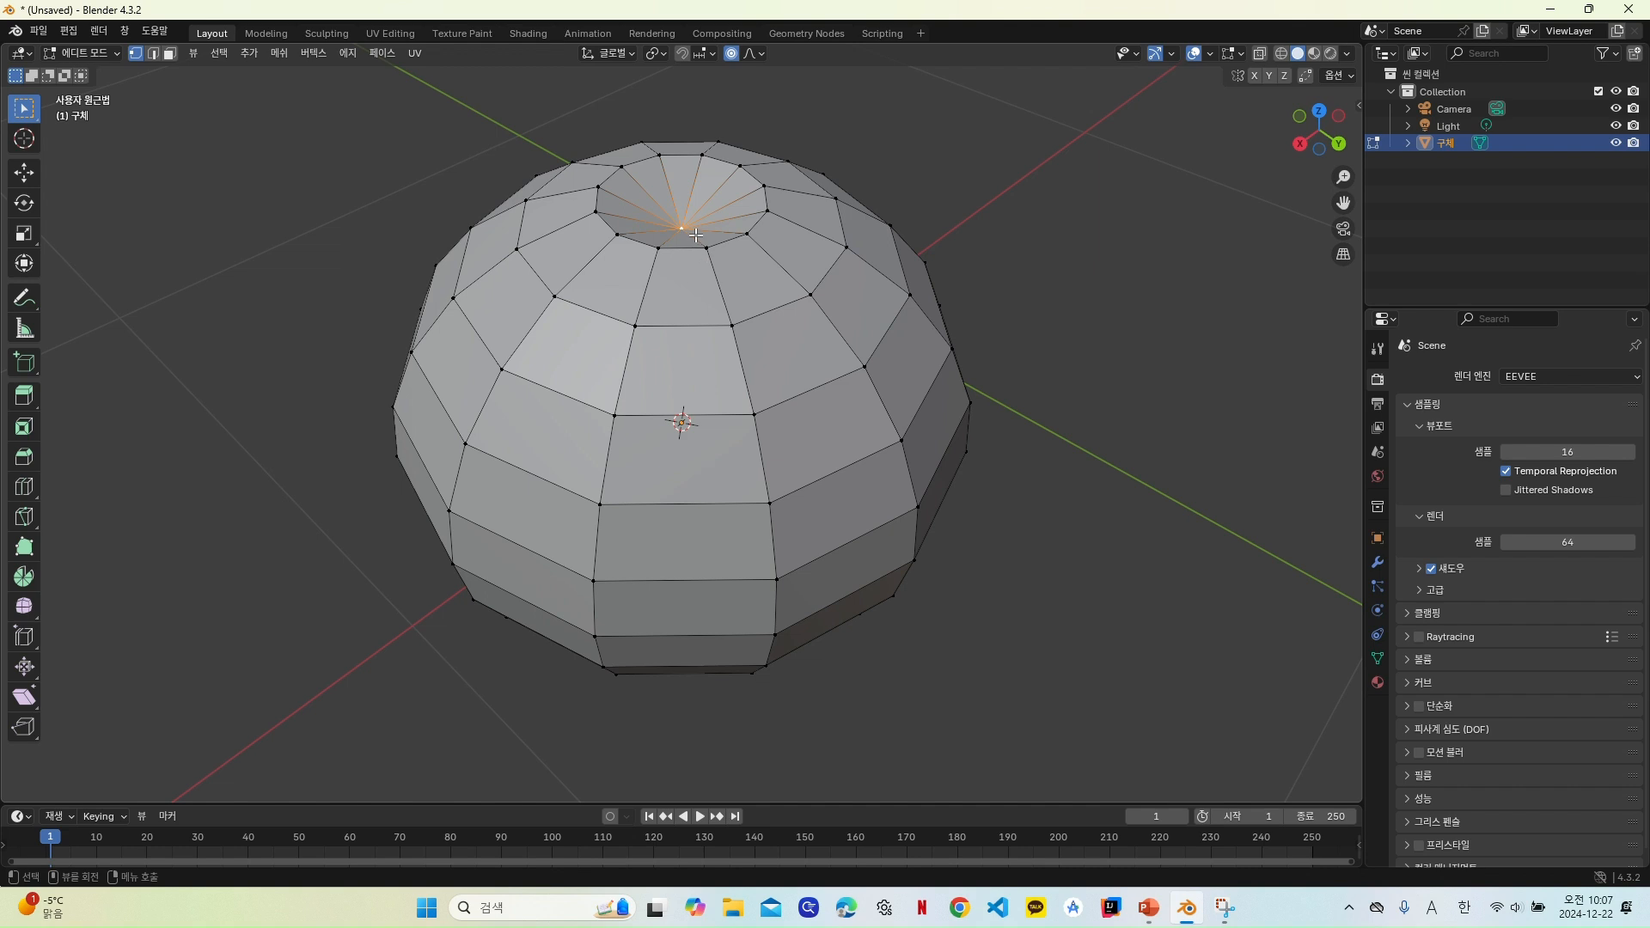
Step: Try to scale from the top pole vertex along Z with the proportional size raised to 1000
{"action": "key", "text": "s"}
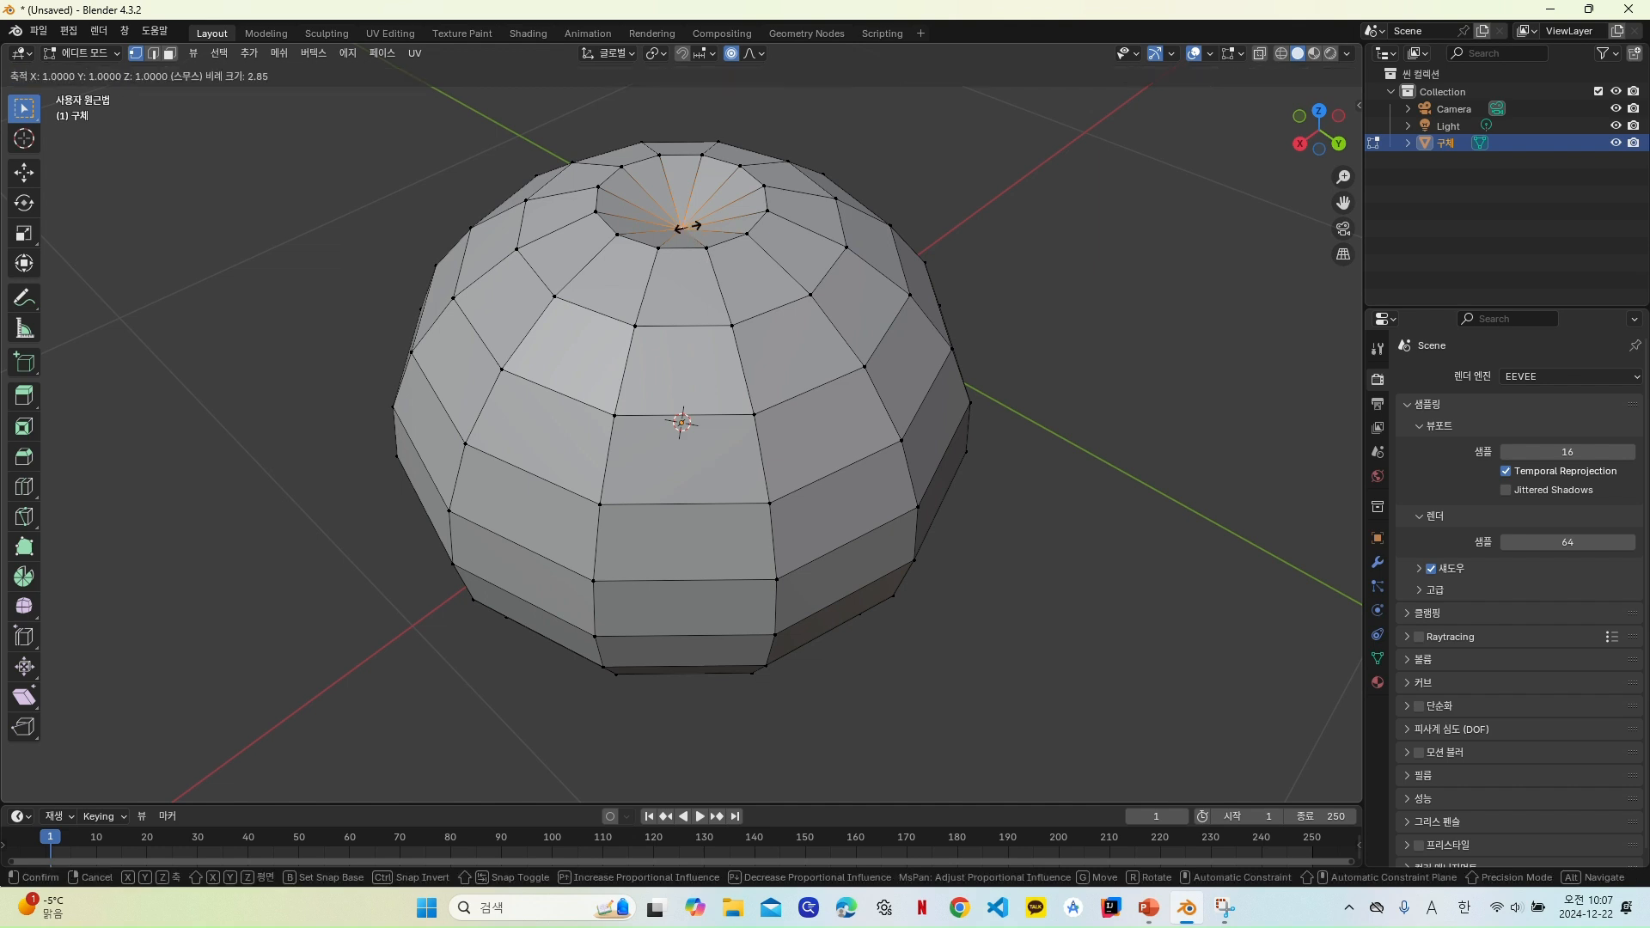
{"action": "key", "text": "z"}
{"action": "scroll", "coordinate": [686, 226], "scroll_direction": "down", "scroll_amount": 2}
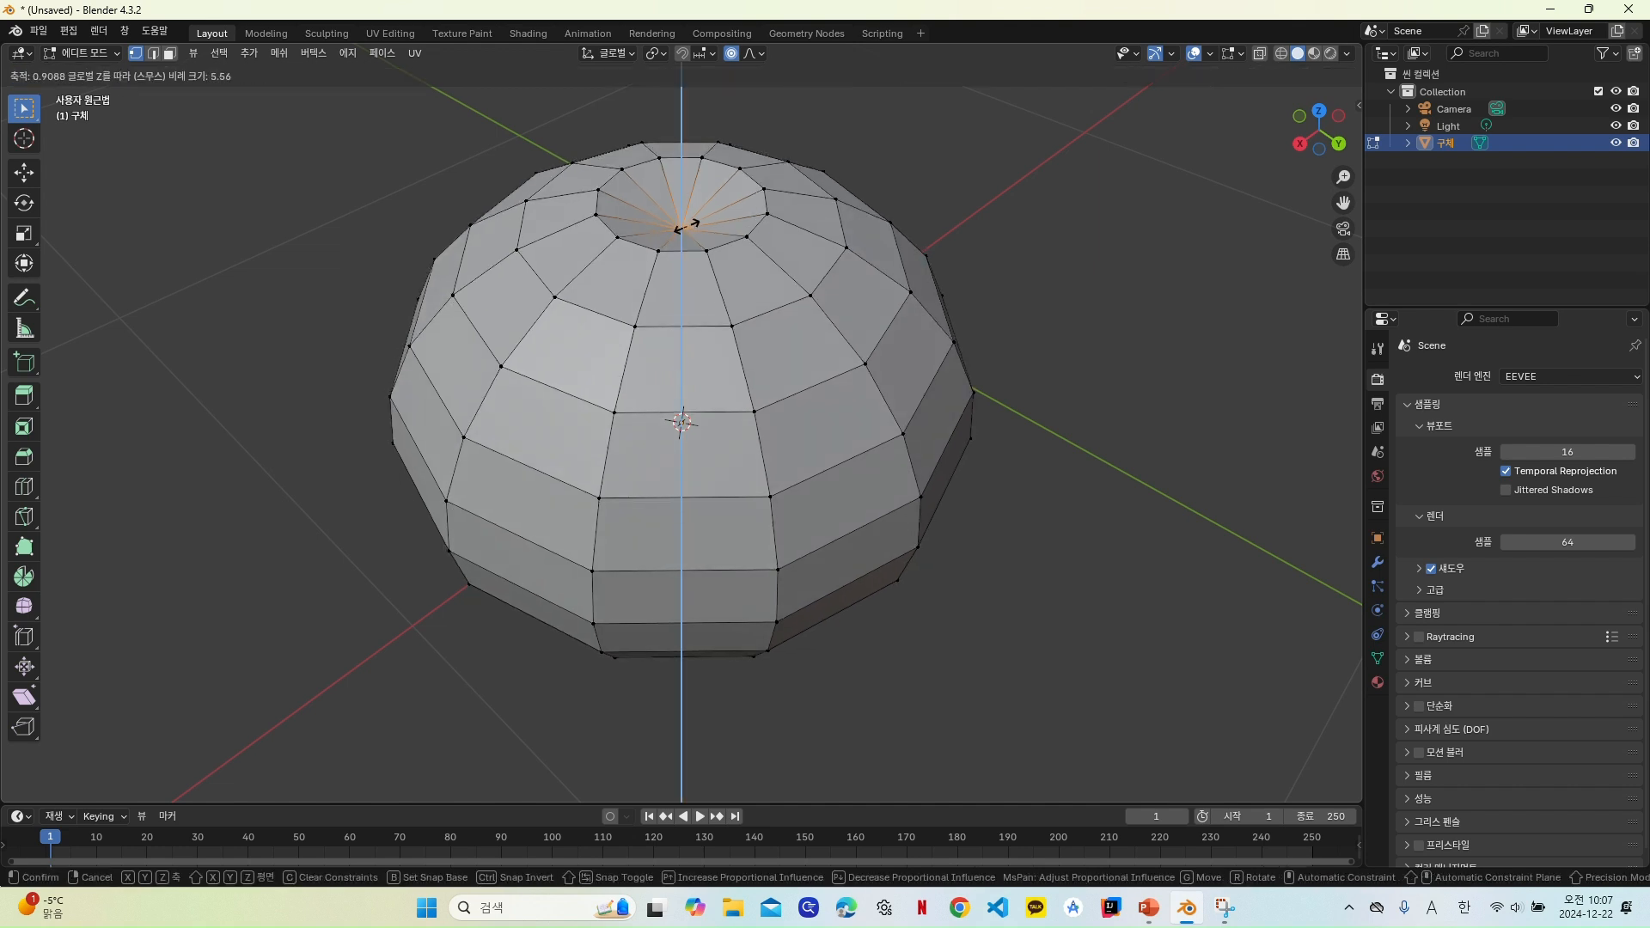
{"action": "scroll", "coordinate": [687, 226], "scroll_direction": "down", "scroll_amount": 13}
{"action": "scroll", "coordinate": [683, 227], "scroll_direction": "down", "scroll_amount": 20}
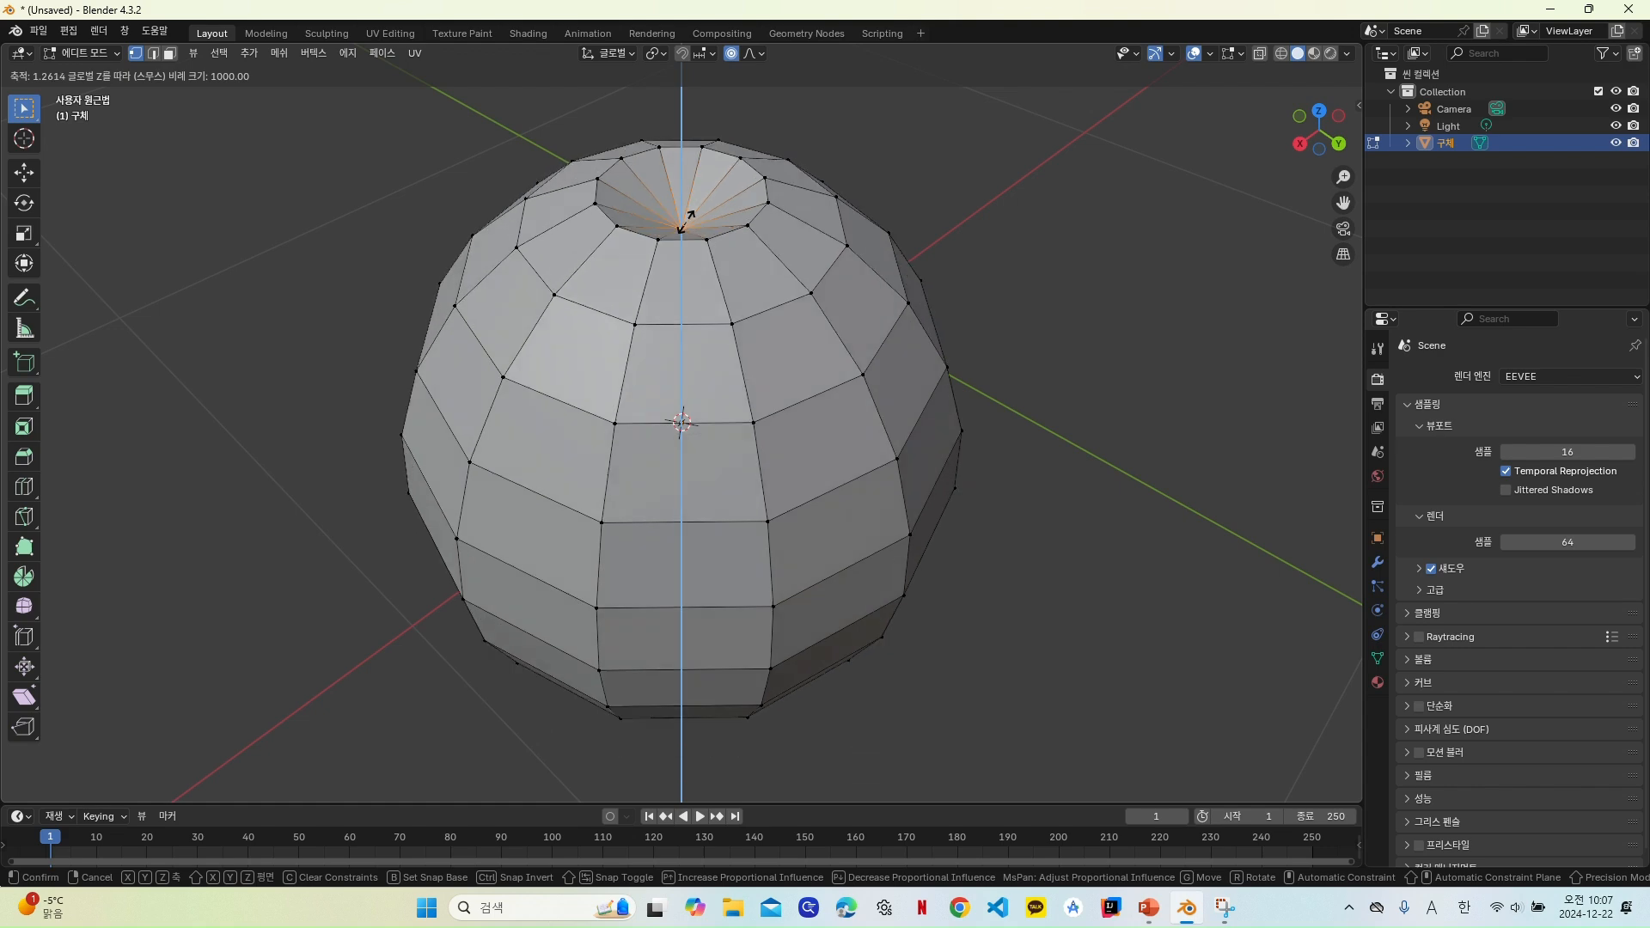
{"action": "right_click", "coordinate": [686, 223]}
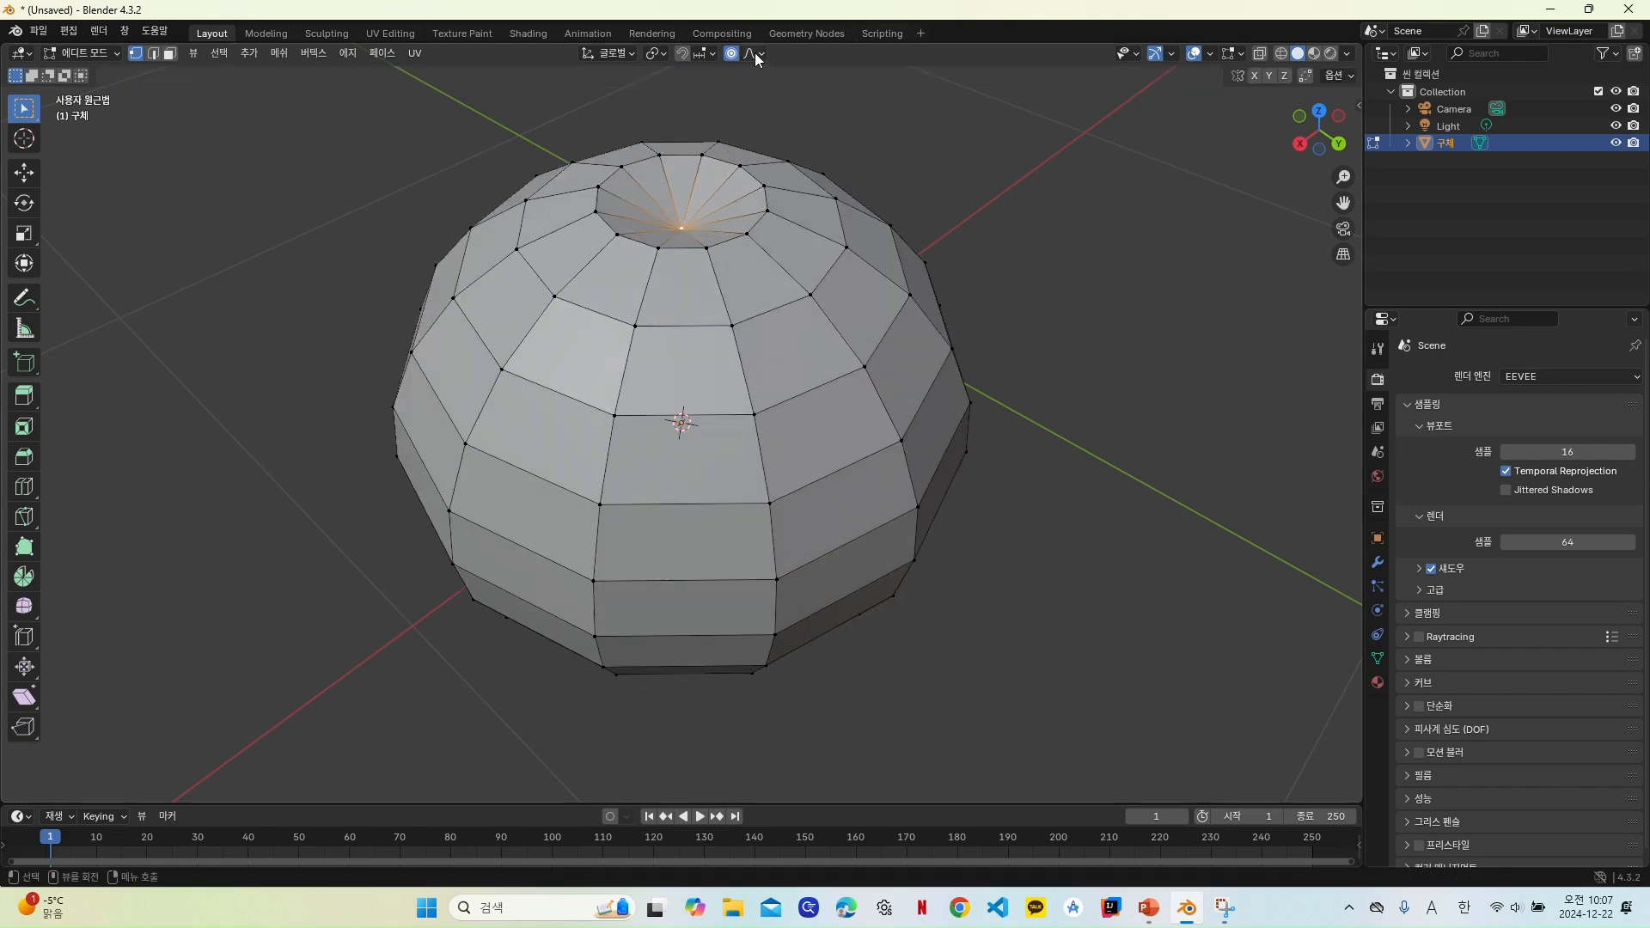
Step: Change the proportional editing falloff to Sphere (구체)
{"action": "left_click", "coordinate": [1589, 9]}
{"action": "left_click", "coordinate": [760, 116]}
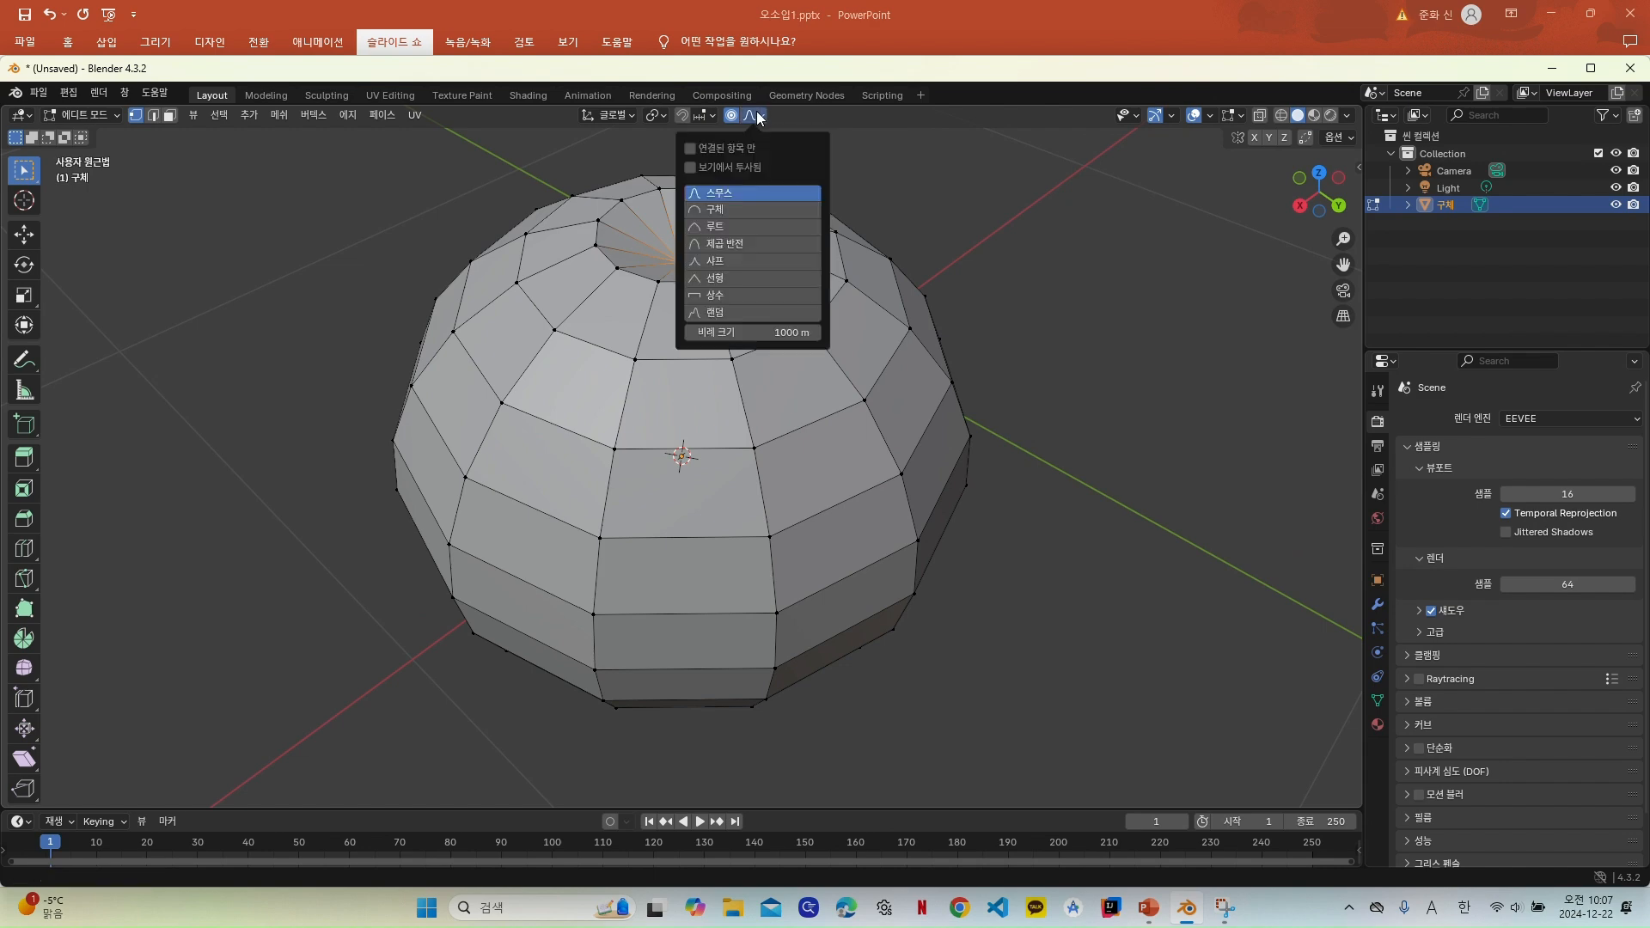
{"action": "left_click", "coordinate": [761, 208]}
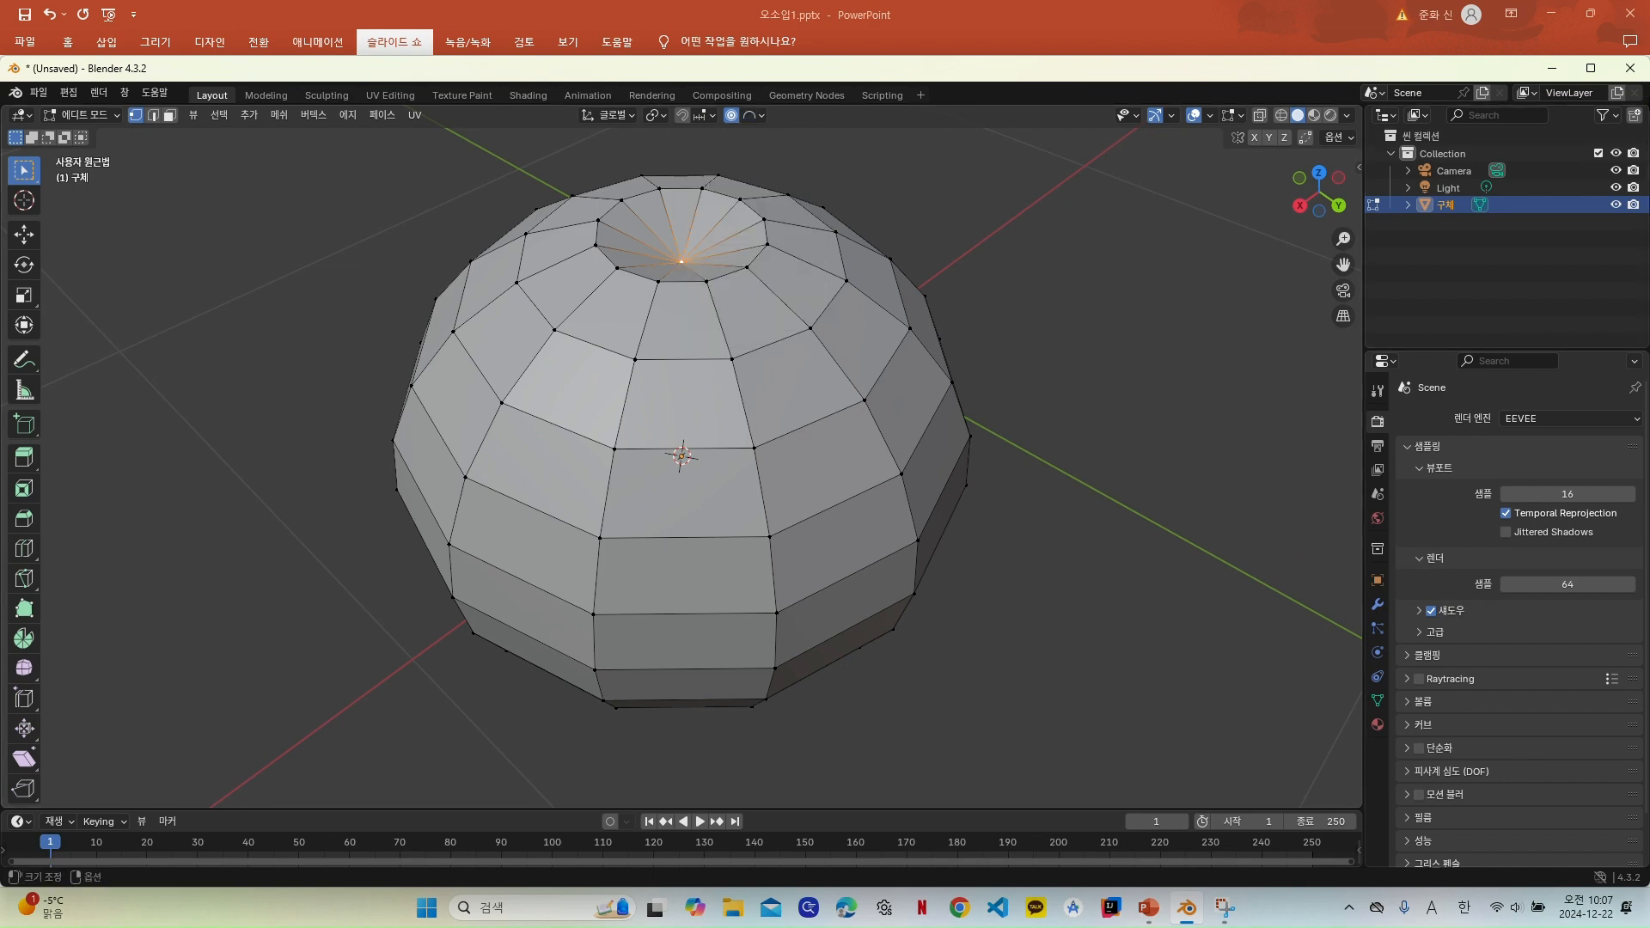
{"action": "left_click", "coordinate": [1590, 68]}
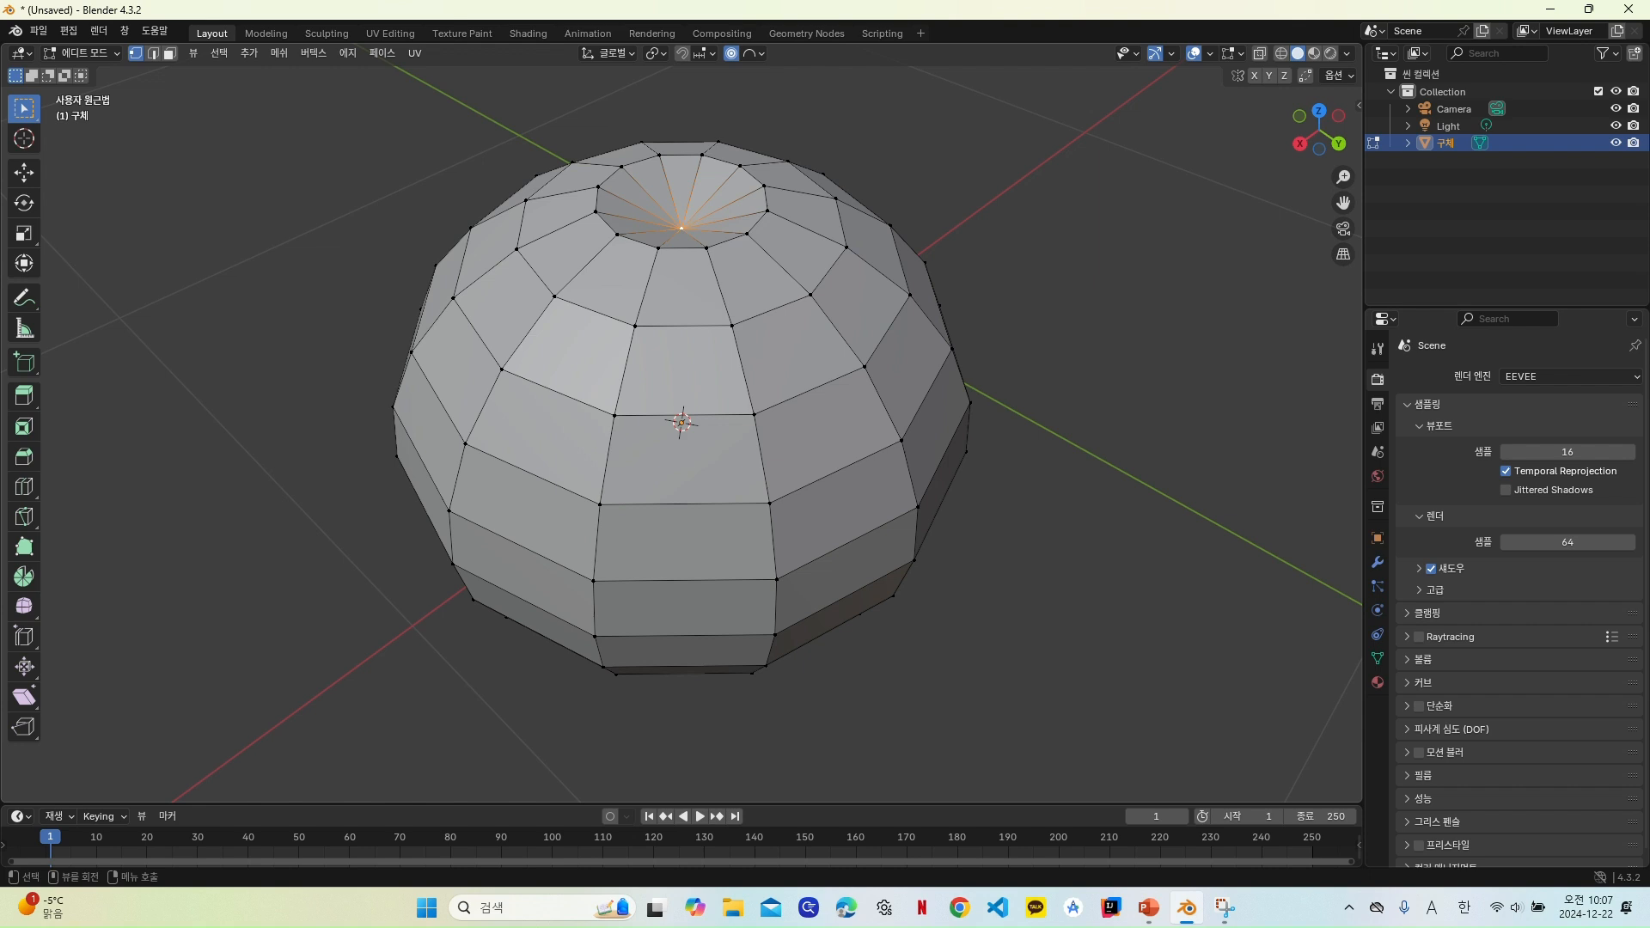
Step: Try to scale from the top pole vertex along Z with sphere falloff and the proportional size reduced to about 0.02
{"action": "key", "text": "s"}
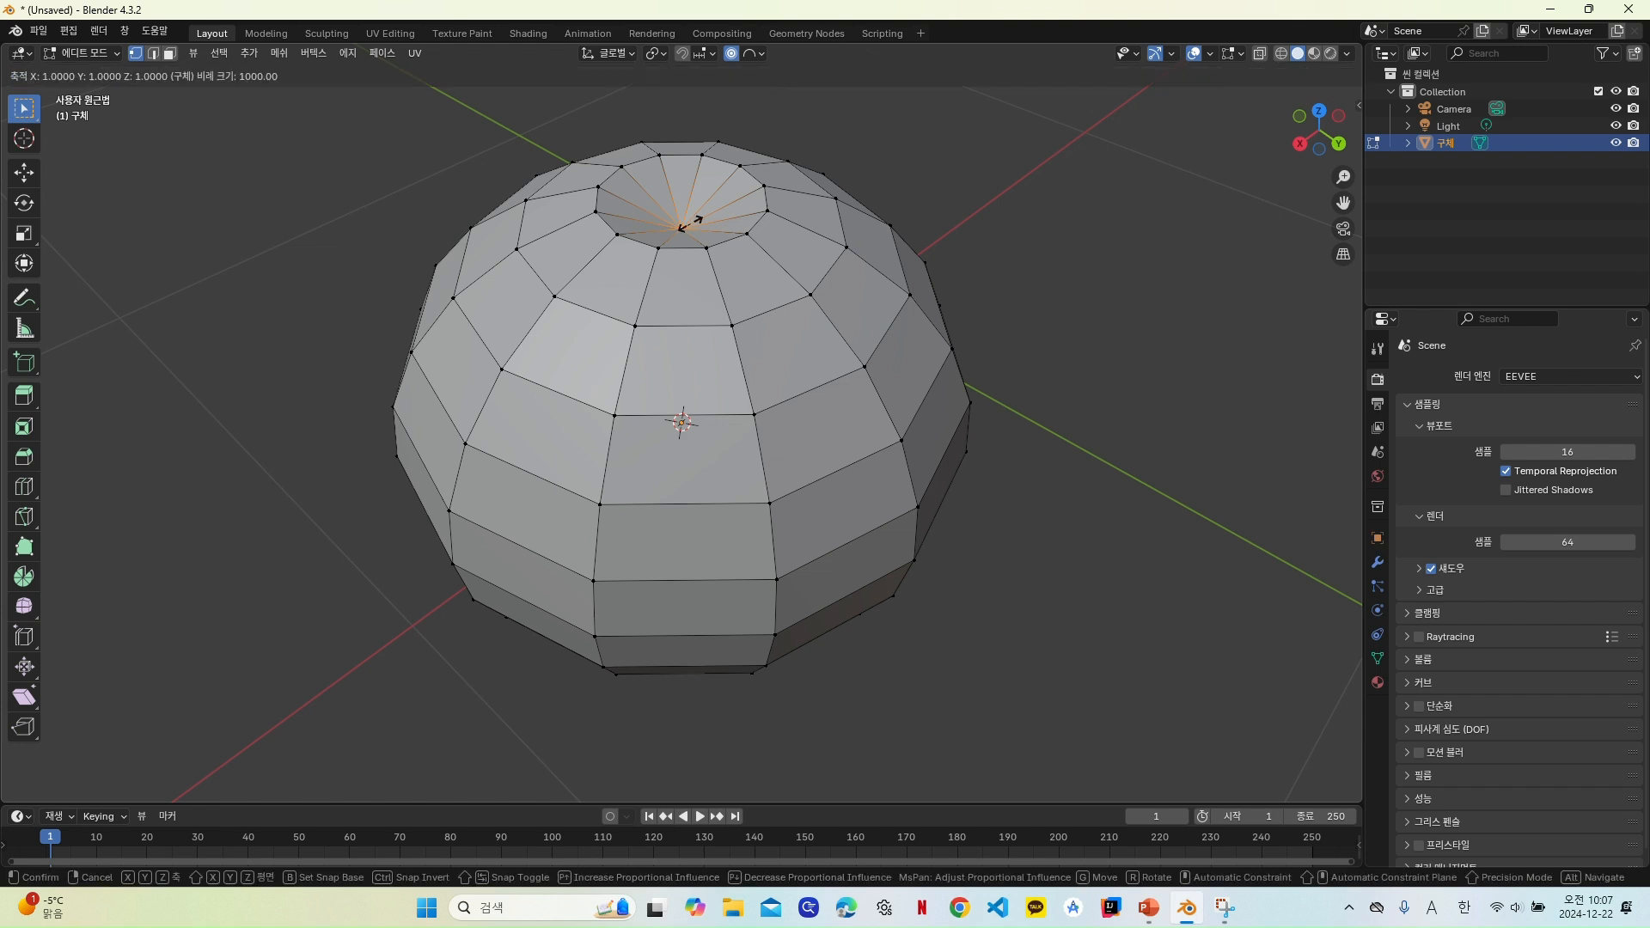
{"action": "scroll", "coordinate": [688, 222], "scroll_direction": "up", "scroll_amount": 5}
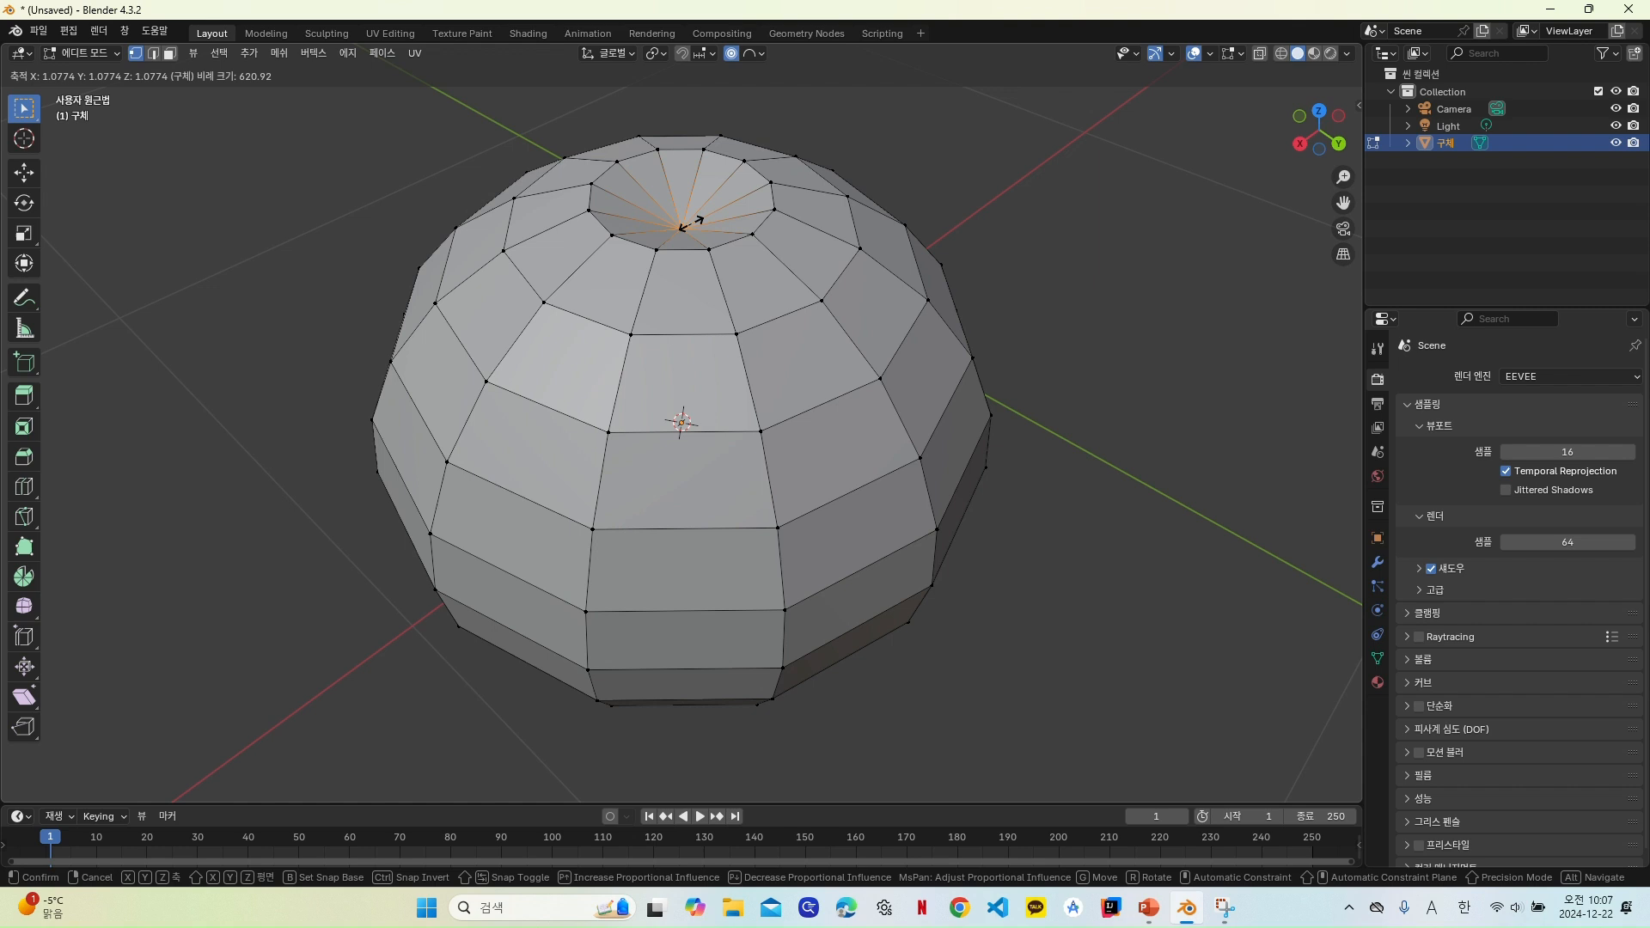
{"action": "scroll", "coordinate": [688, 222], "scroll_direction": "up", "scroll_amount": 20}
{"action": "scroll", "coordinate": [688, 223], "scroll_direction": "up", "scroll_amount": 20}
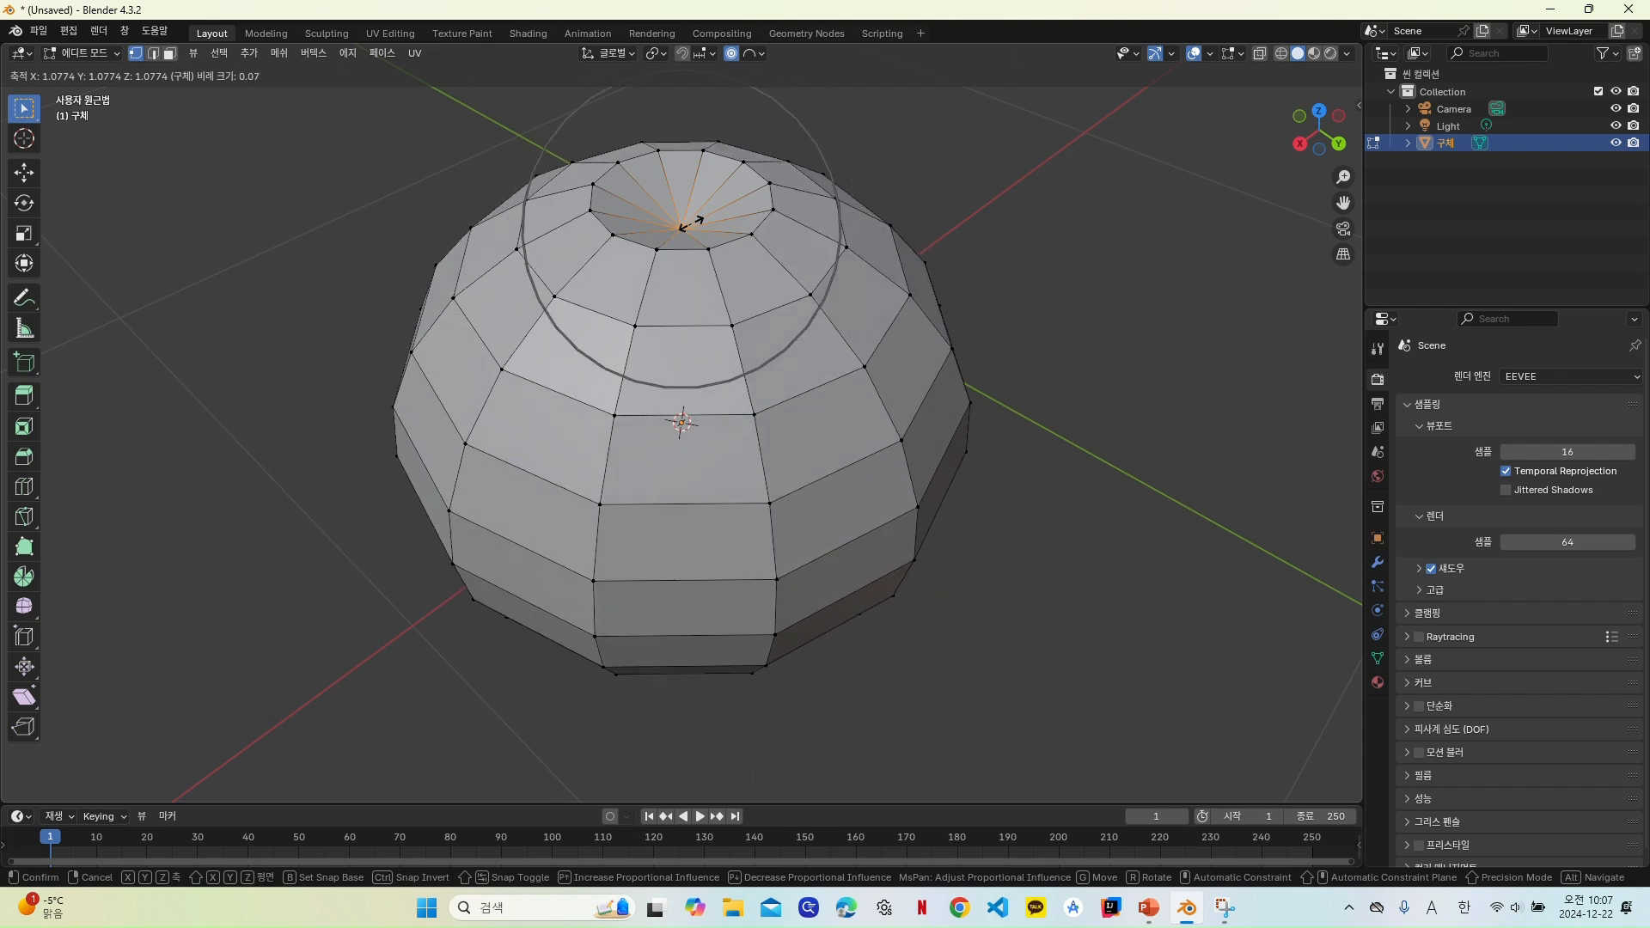
{"action": "scroll", "coordinate": [688, 224], "scroll_direction": "up", "scroll_amount": 4}
{"action": "scroll", "coordinate": [688, 223], "scroll_direction": "up", "scroll_amount": 10}
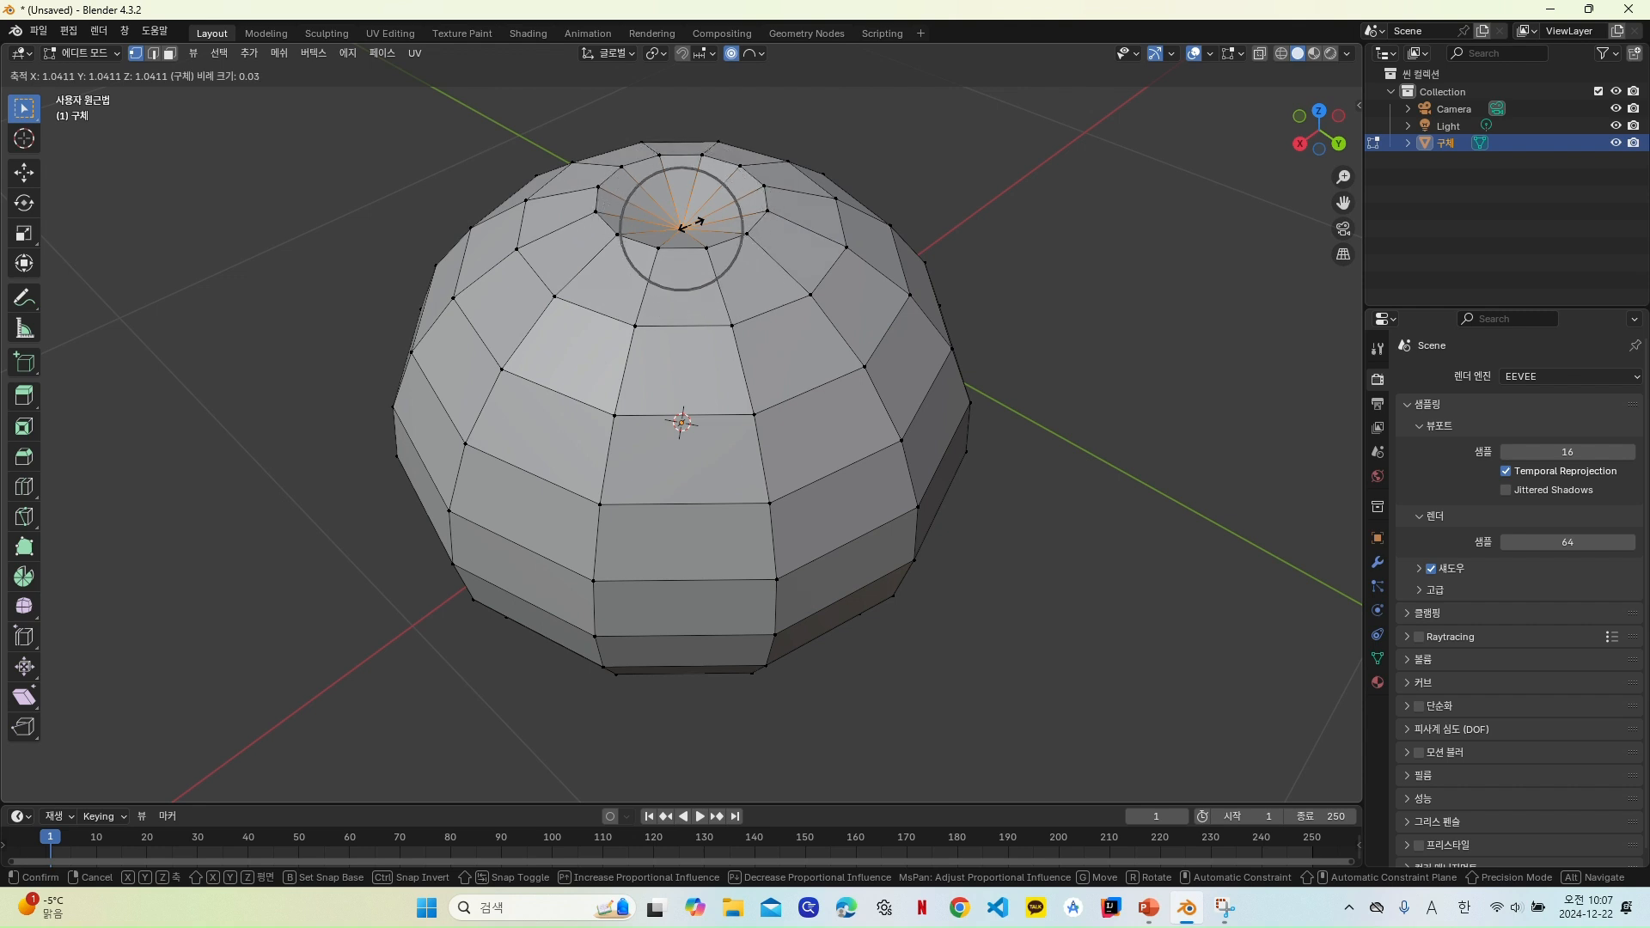
{"action": "scroll", "coordinate": [688, 223], "scroll_direction": "up", "scroll_amount": 2}
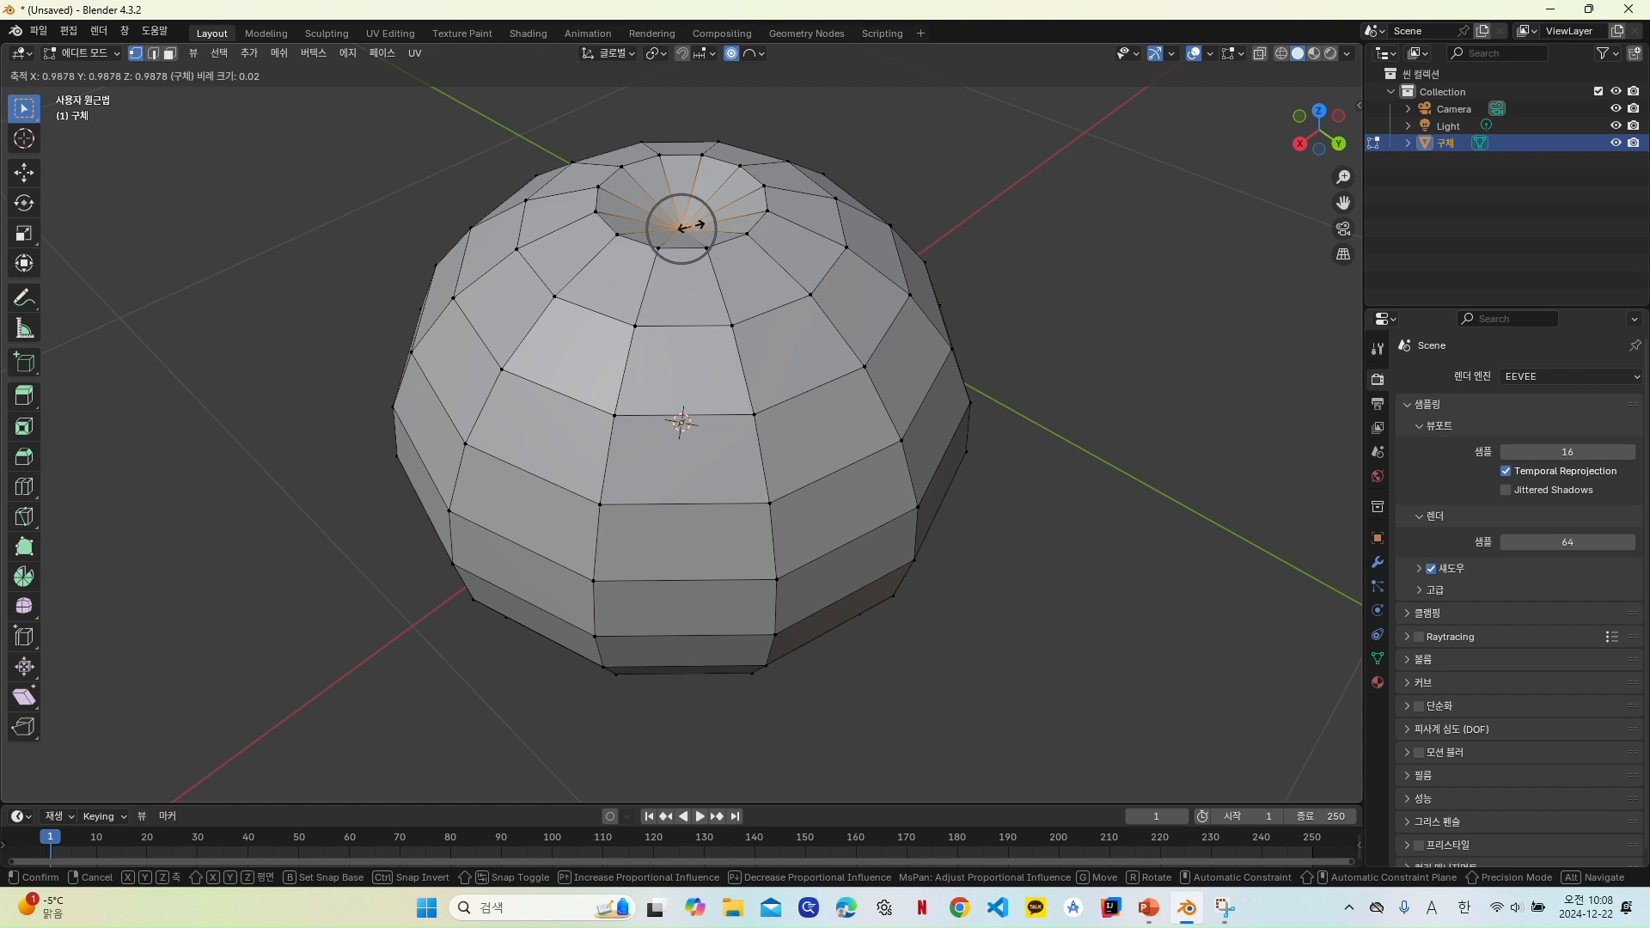
{"action": "key", "text": "z"}
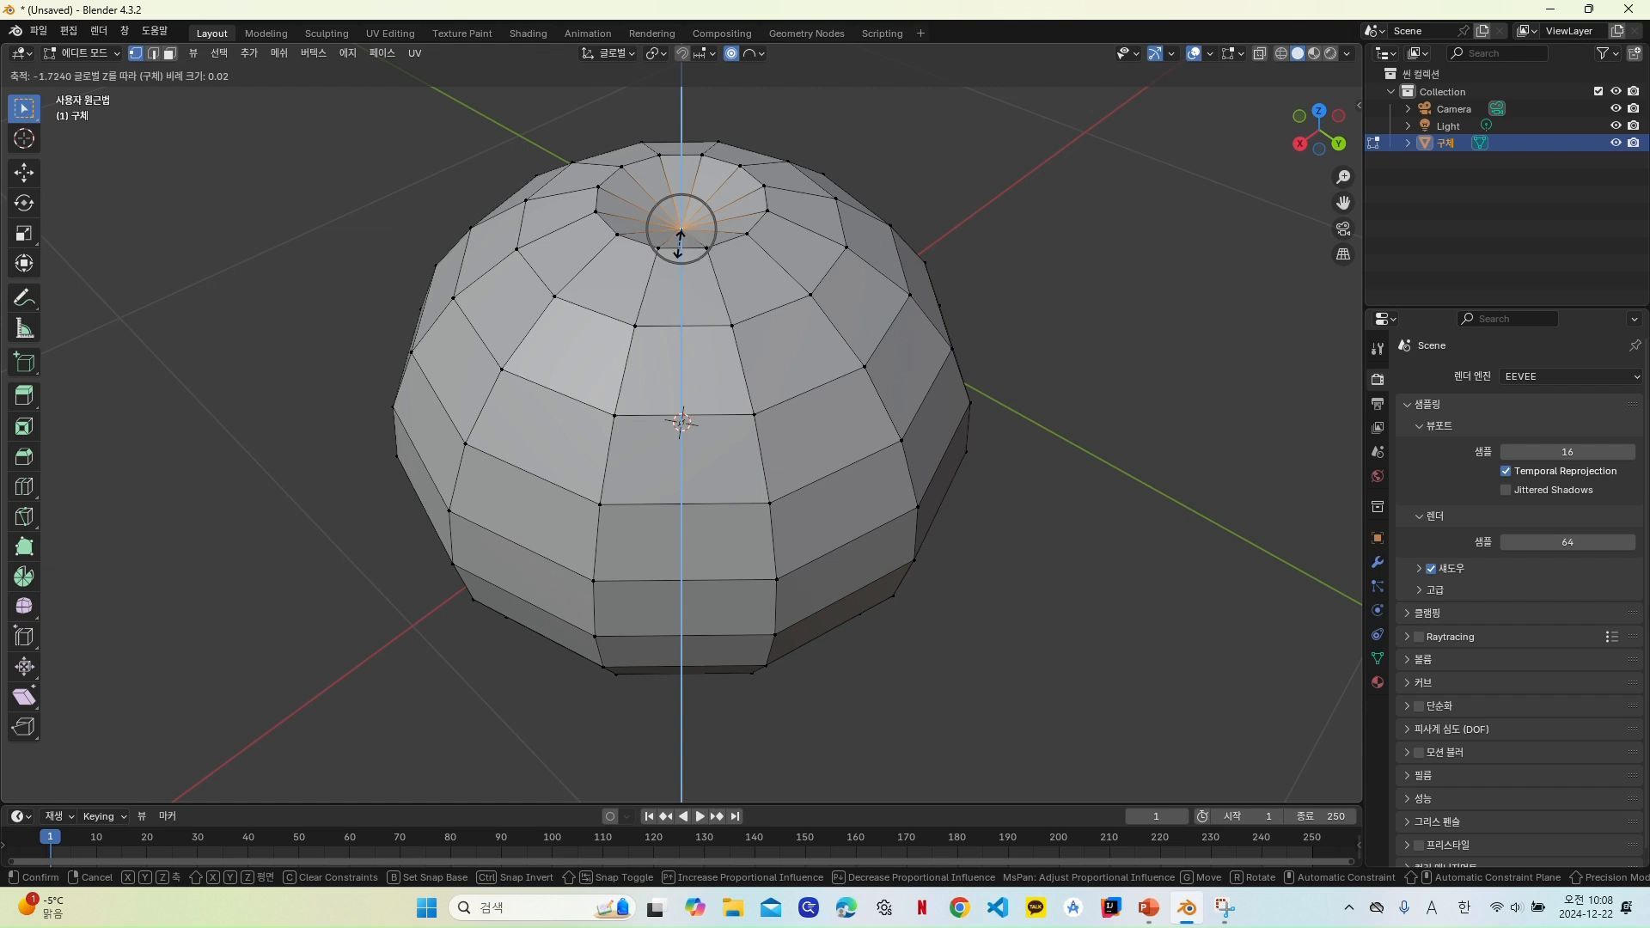
{"action": "left_click", "coordinate": [680, 234]}
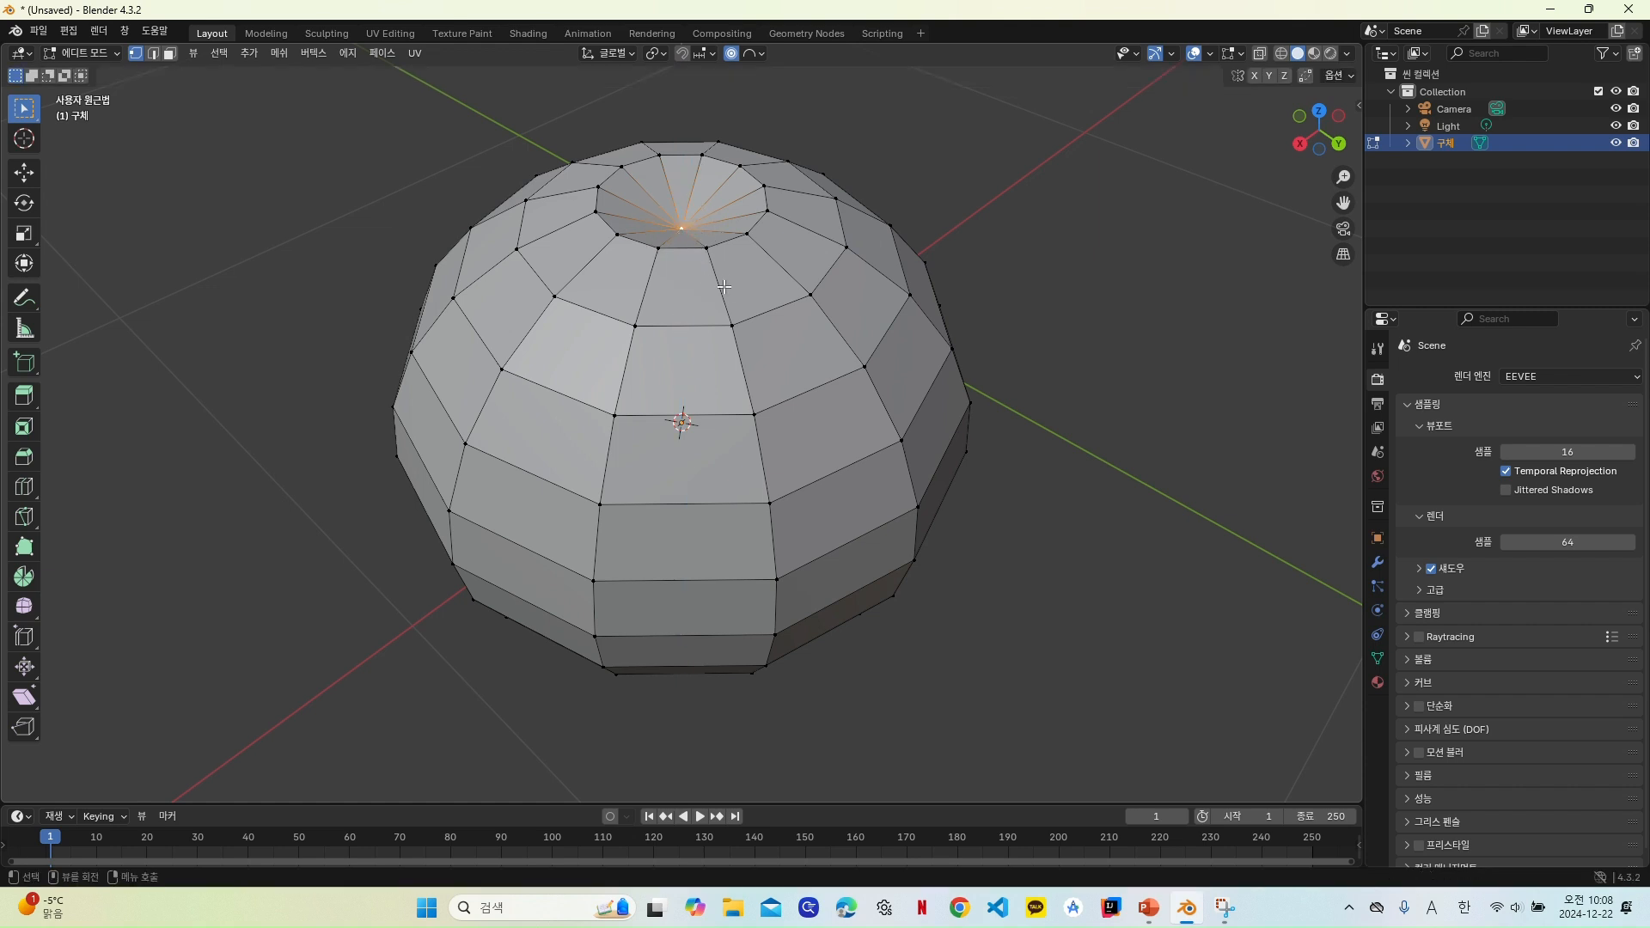
Step: Nudge two individual vertices on the sphere's upper half slightly outward, using sphere falloff with a proportional size of about 0.016
{"action": "left_click", "coordinate": [731, 322]}
{"action": "key", "text": "g"}
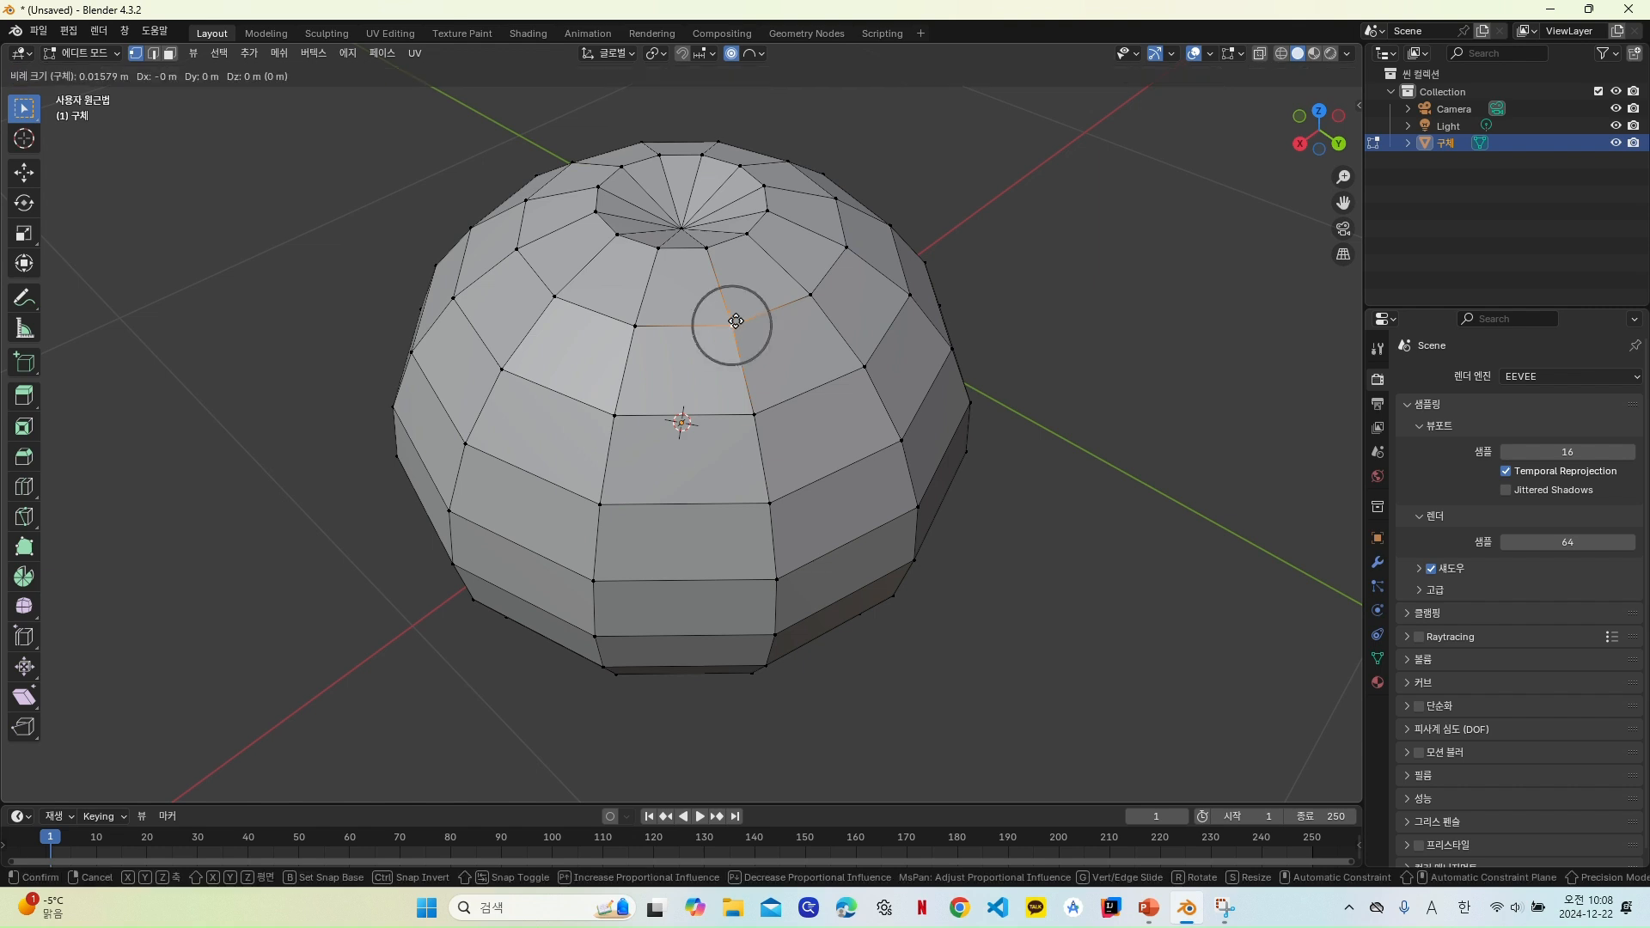
{"action": "left_click", "coordinate": [748, 318]}
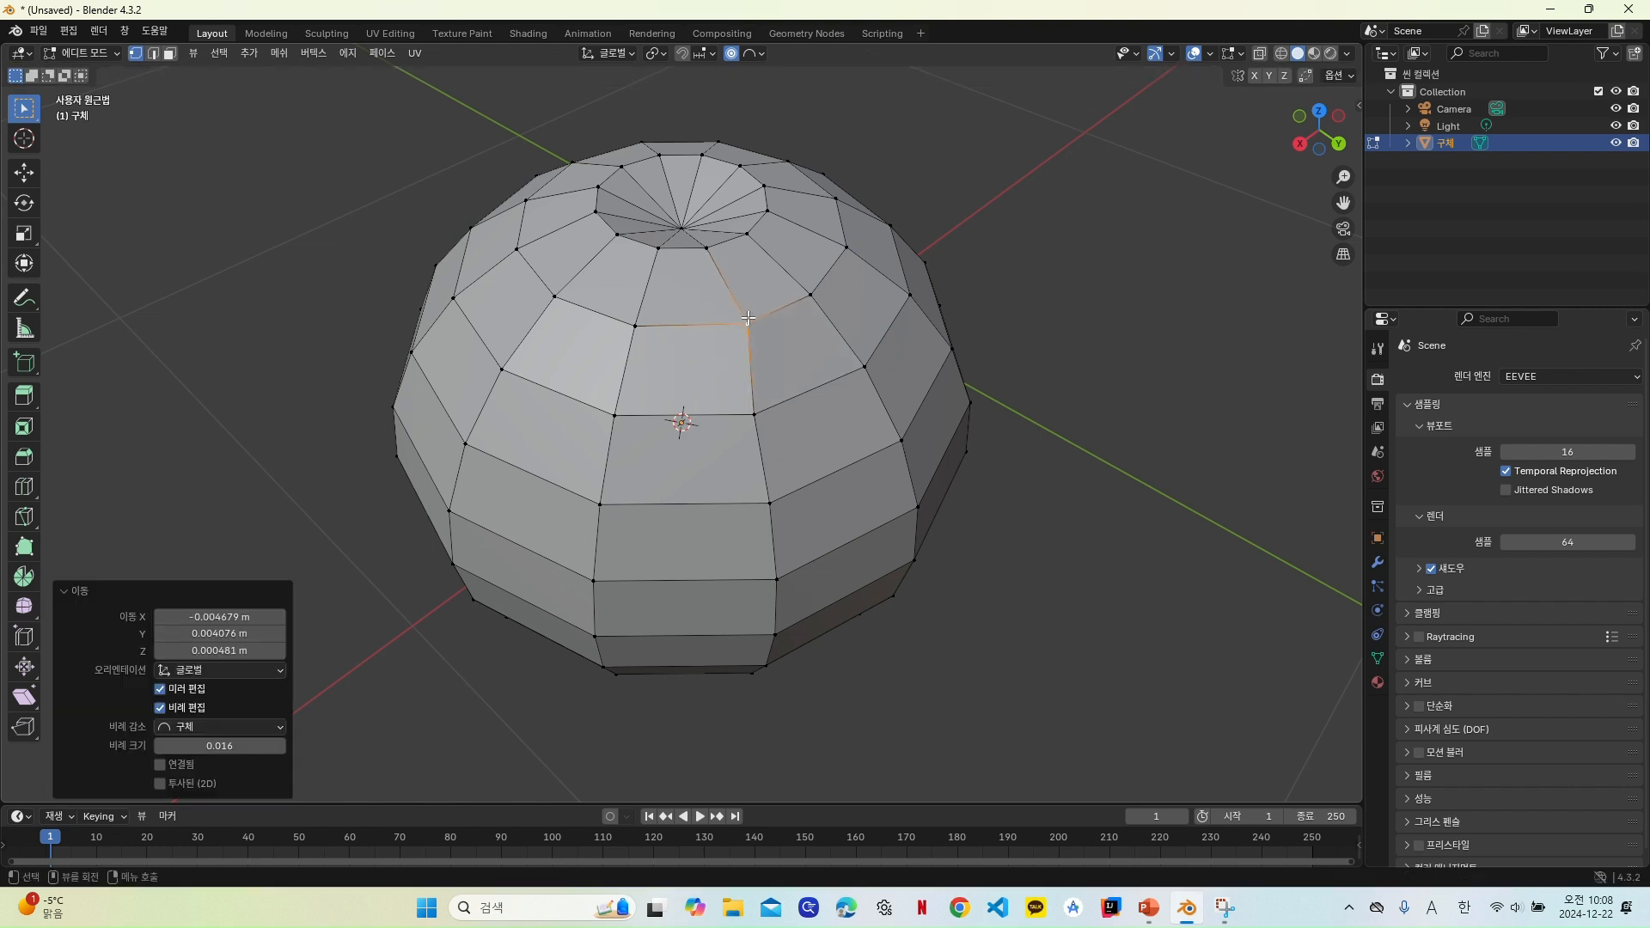
{"action": "left_click", "coordinate": [451, 298]}
{"action": "key", "text": "g"}
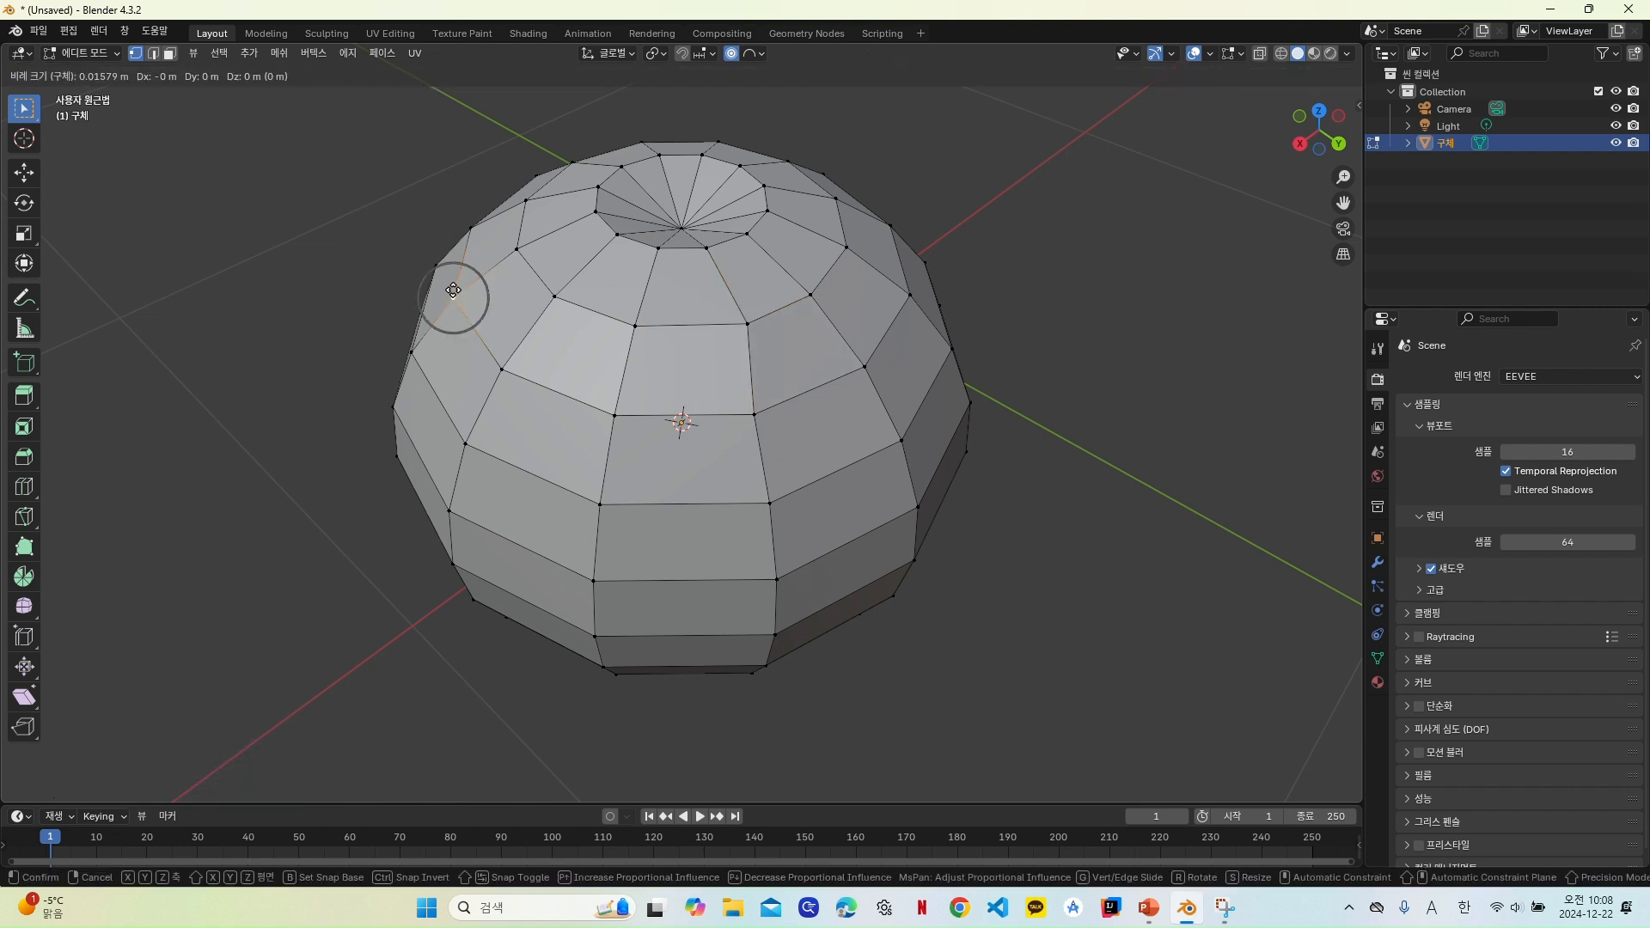
{"action": "left_click", "coordinate": [449, 286]}
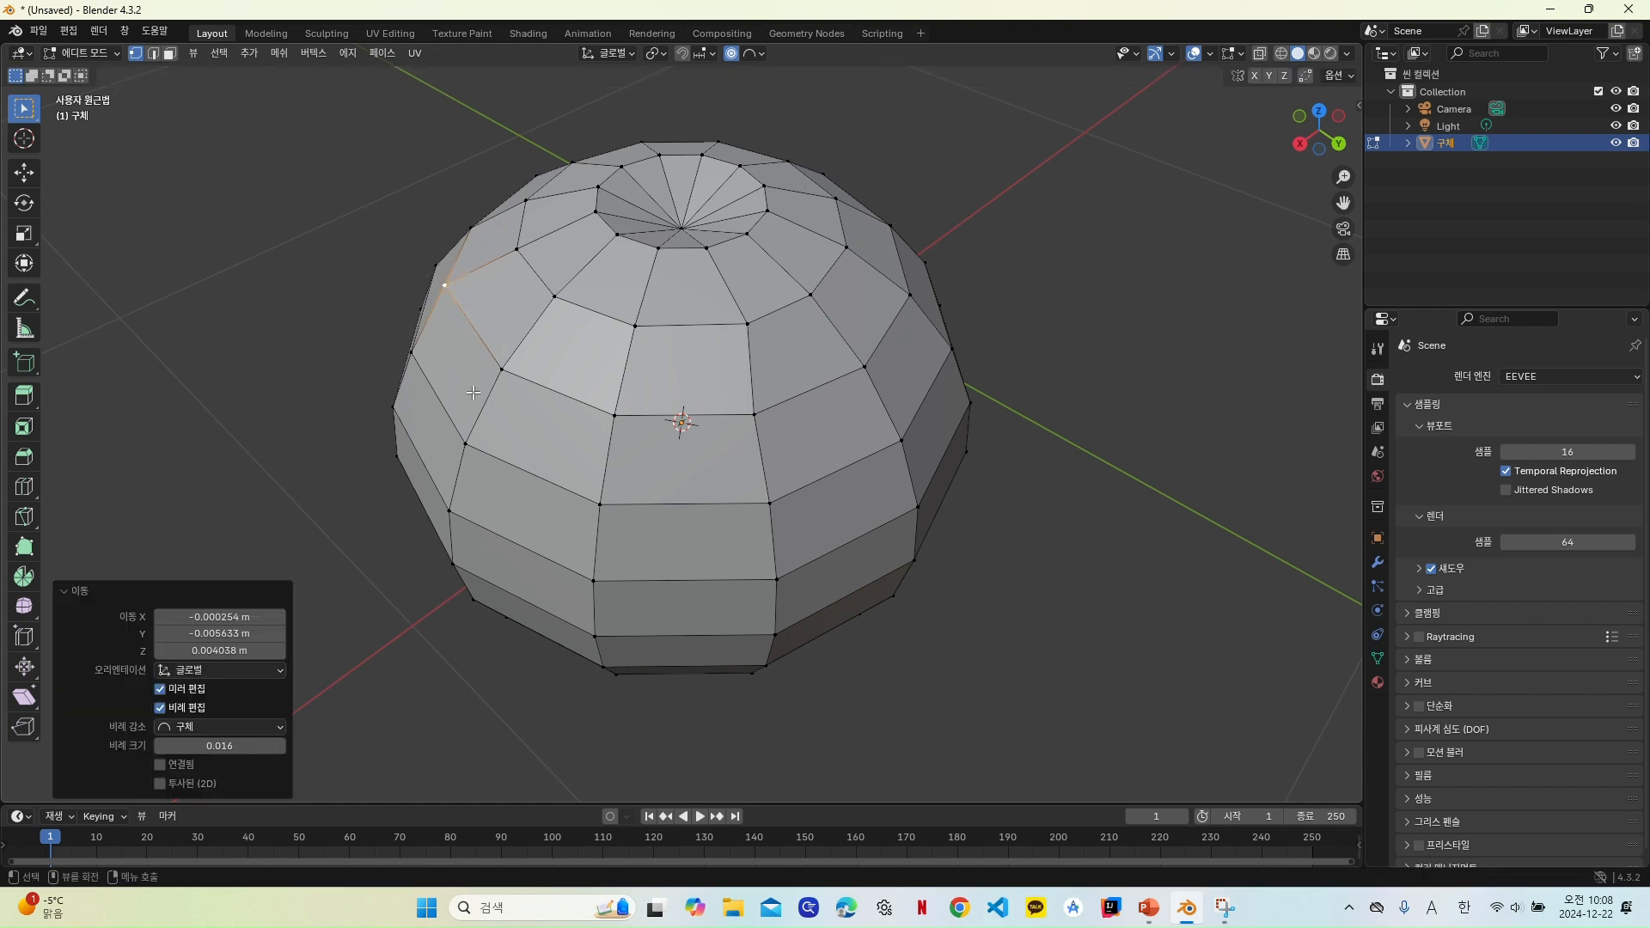
Step: Pull one vertex on each side of the sphere's lower half slightly outward to make the apple shape irregular
{"action": "left_click", "coordinate": [447, 511], "text": "shift"}
{"action": "key", "text": "g"}
{"action": "left_click", "coordinate": [430, 511]}
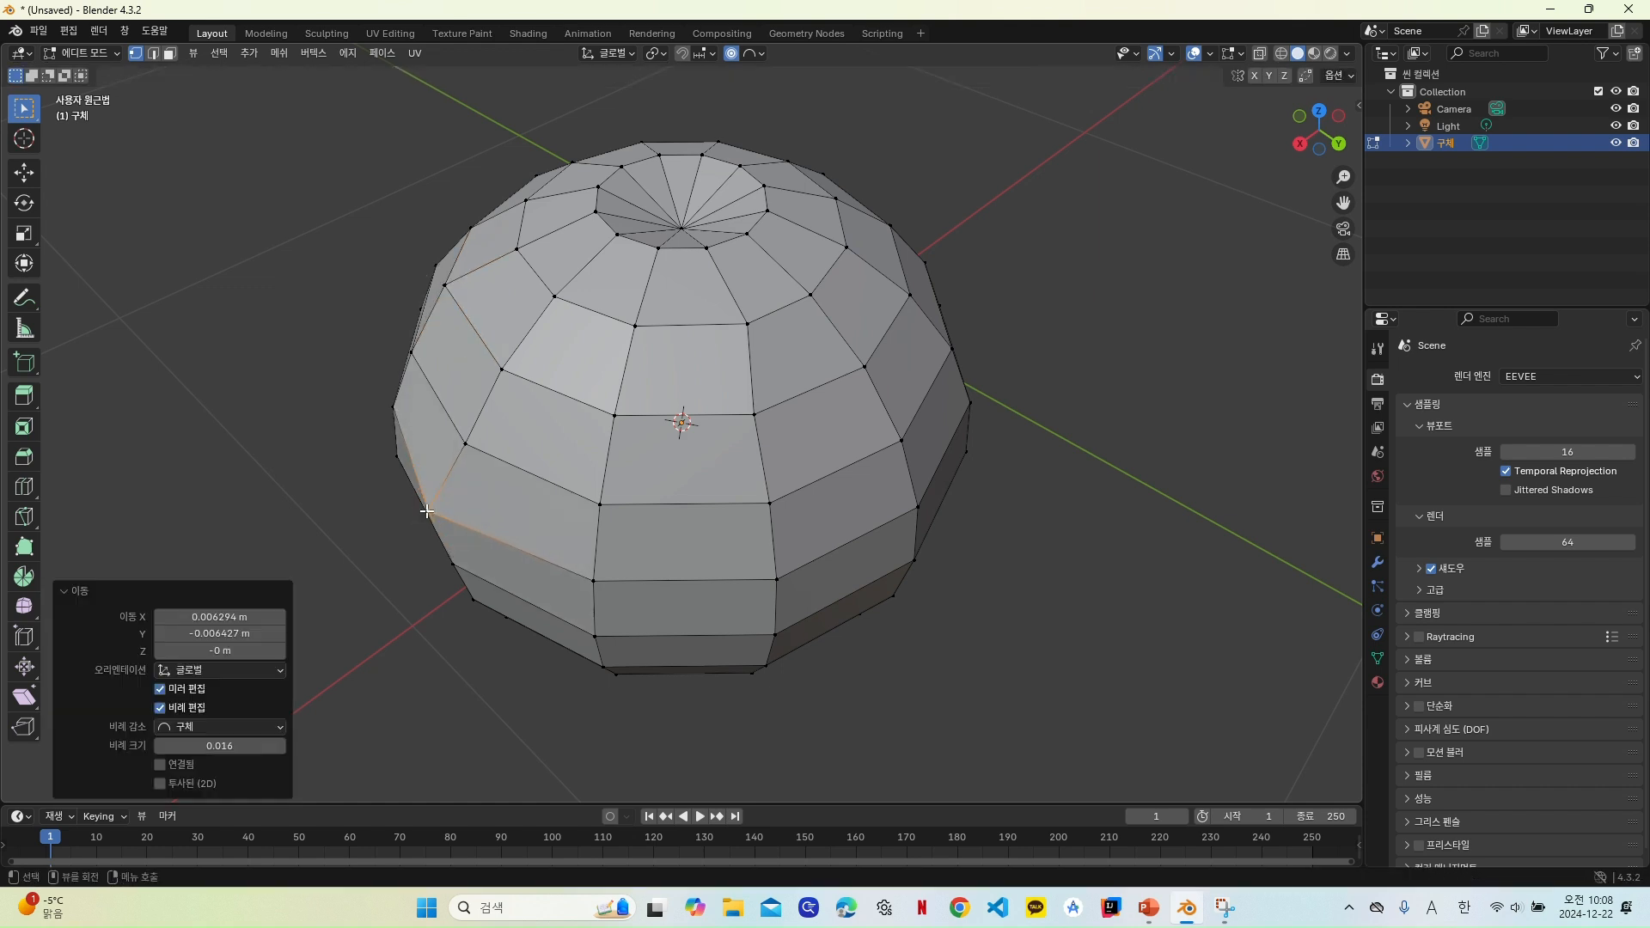
{"action": "left_click", "coordinate": [915, 561]}
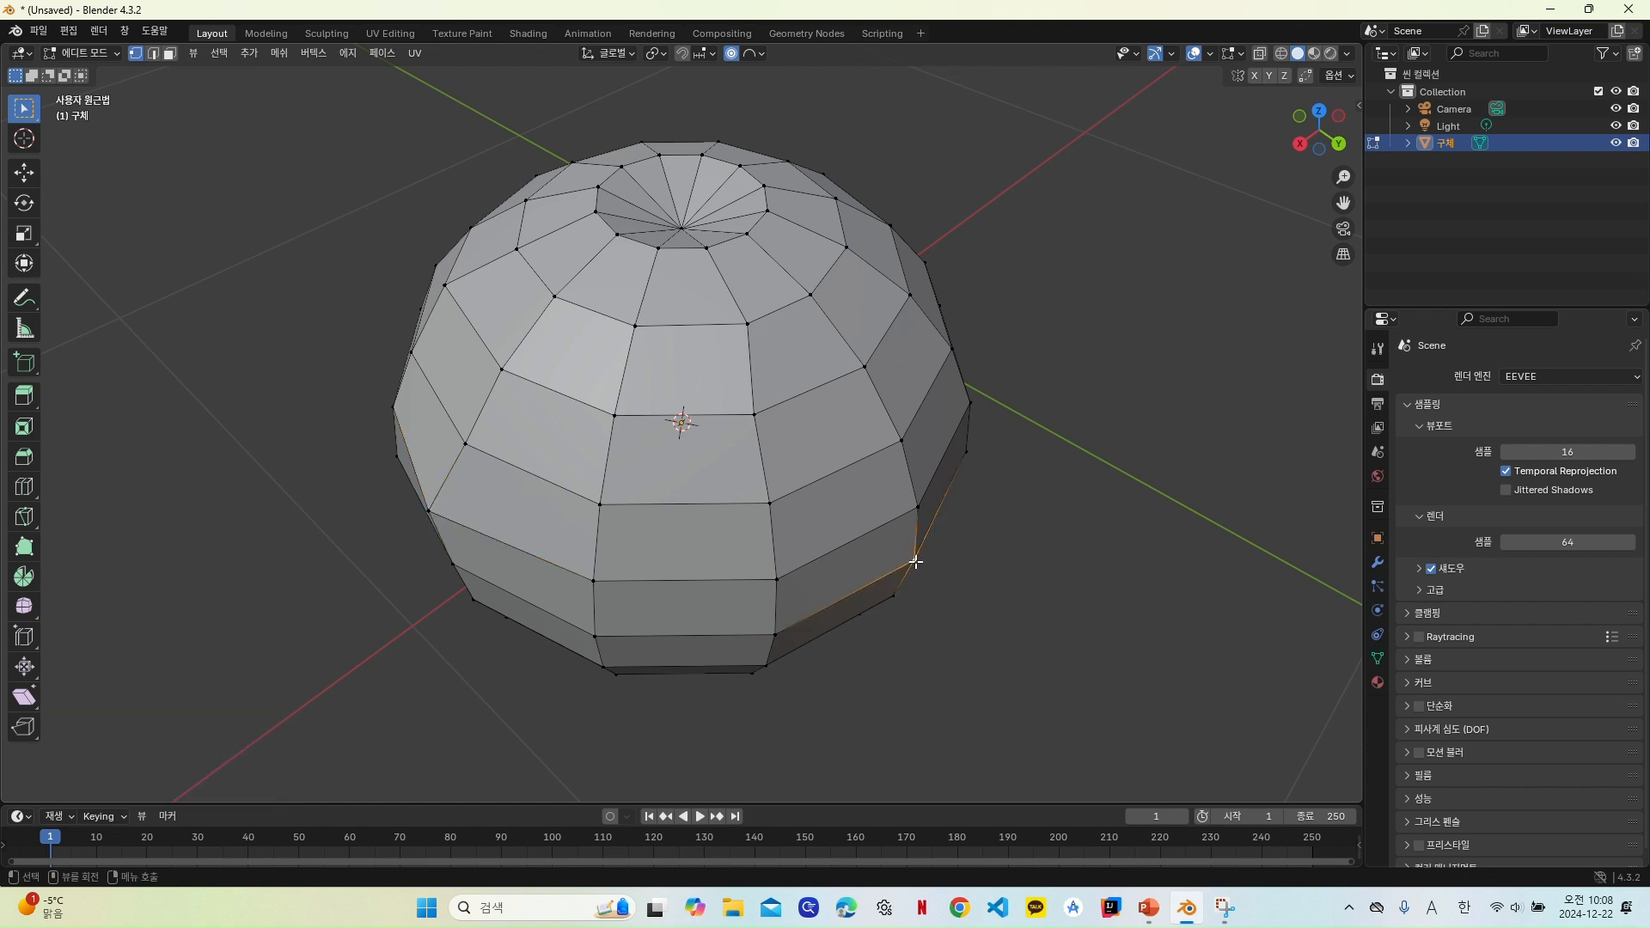
{"action": "key", "text": "g"}
{"action": "left_click", "coordinate": [928, 580]}
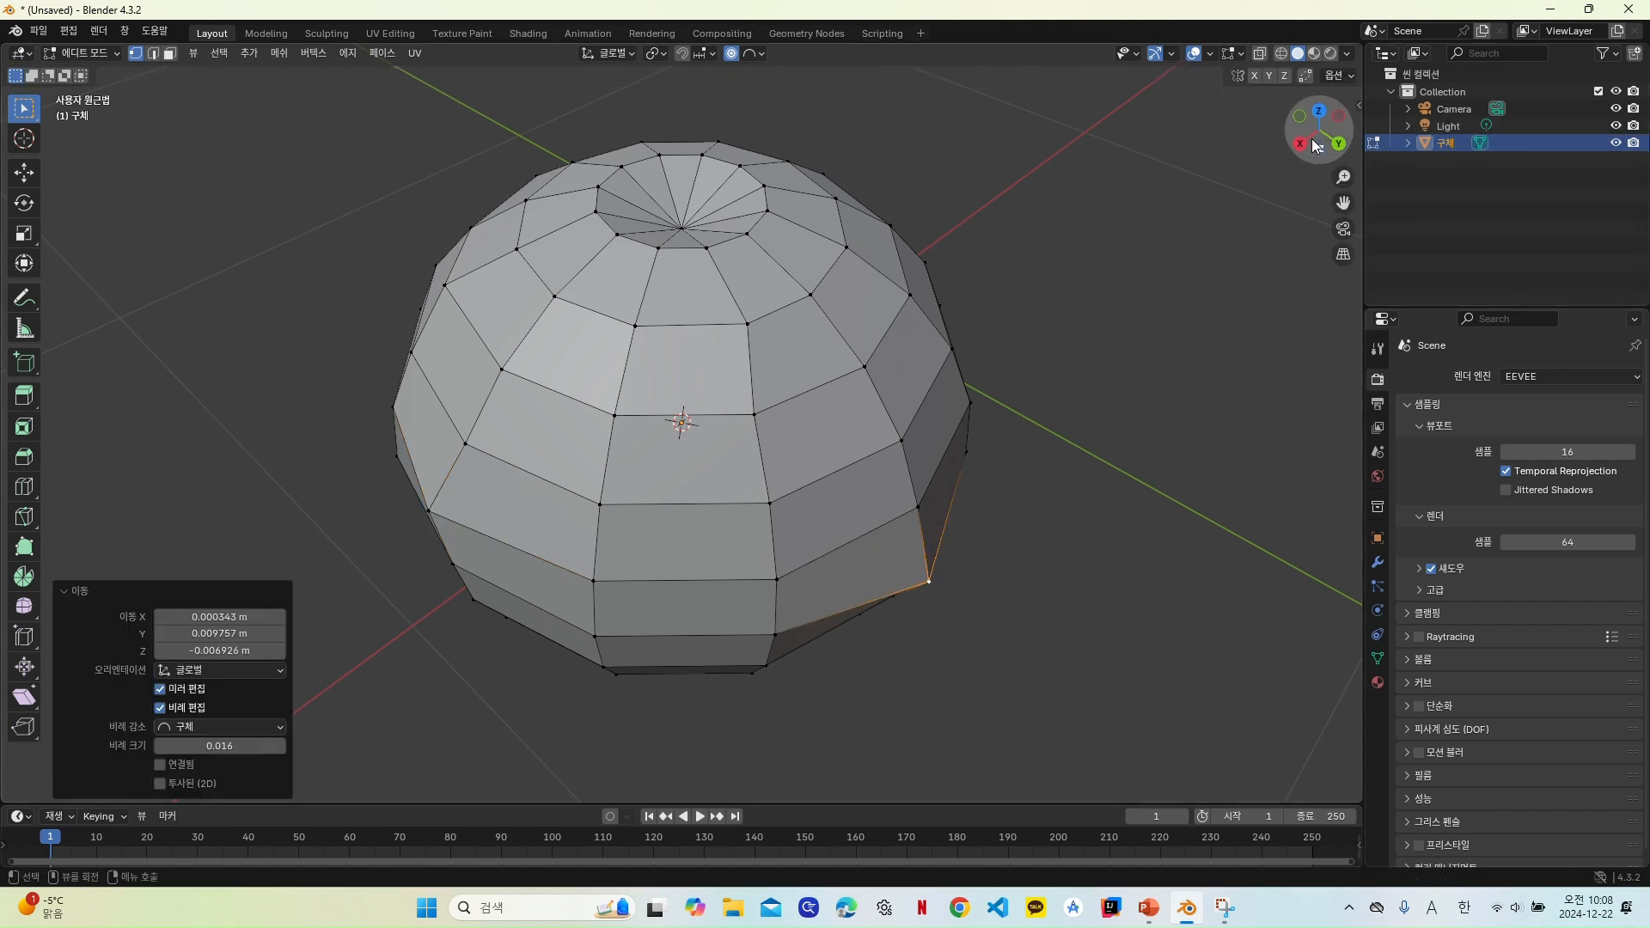
Step: Scale the horizontal edge loop on the apple's lower half uniformly to about 0.943
{"action": "left_click_drag", "start_coordinate": [1314, 137], "coordinate": [1315, 107]}
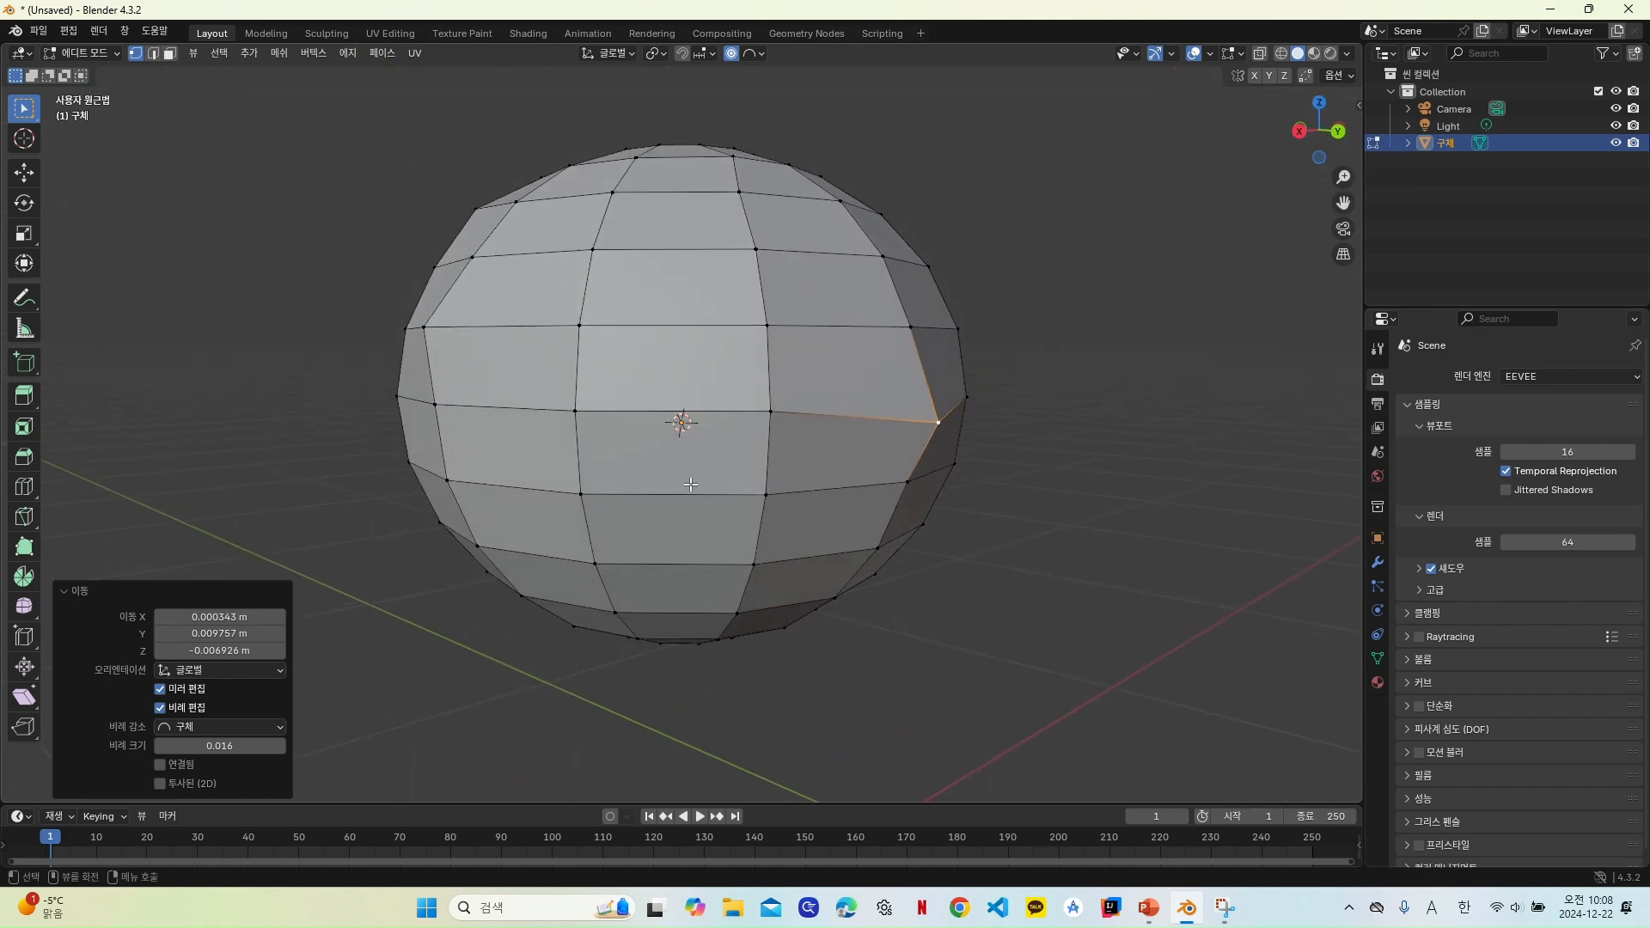
{"action": "left_click", "coordinate": [659, 564], "text": "alt"}
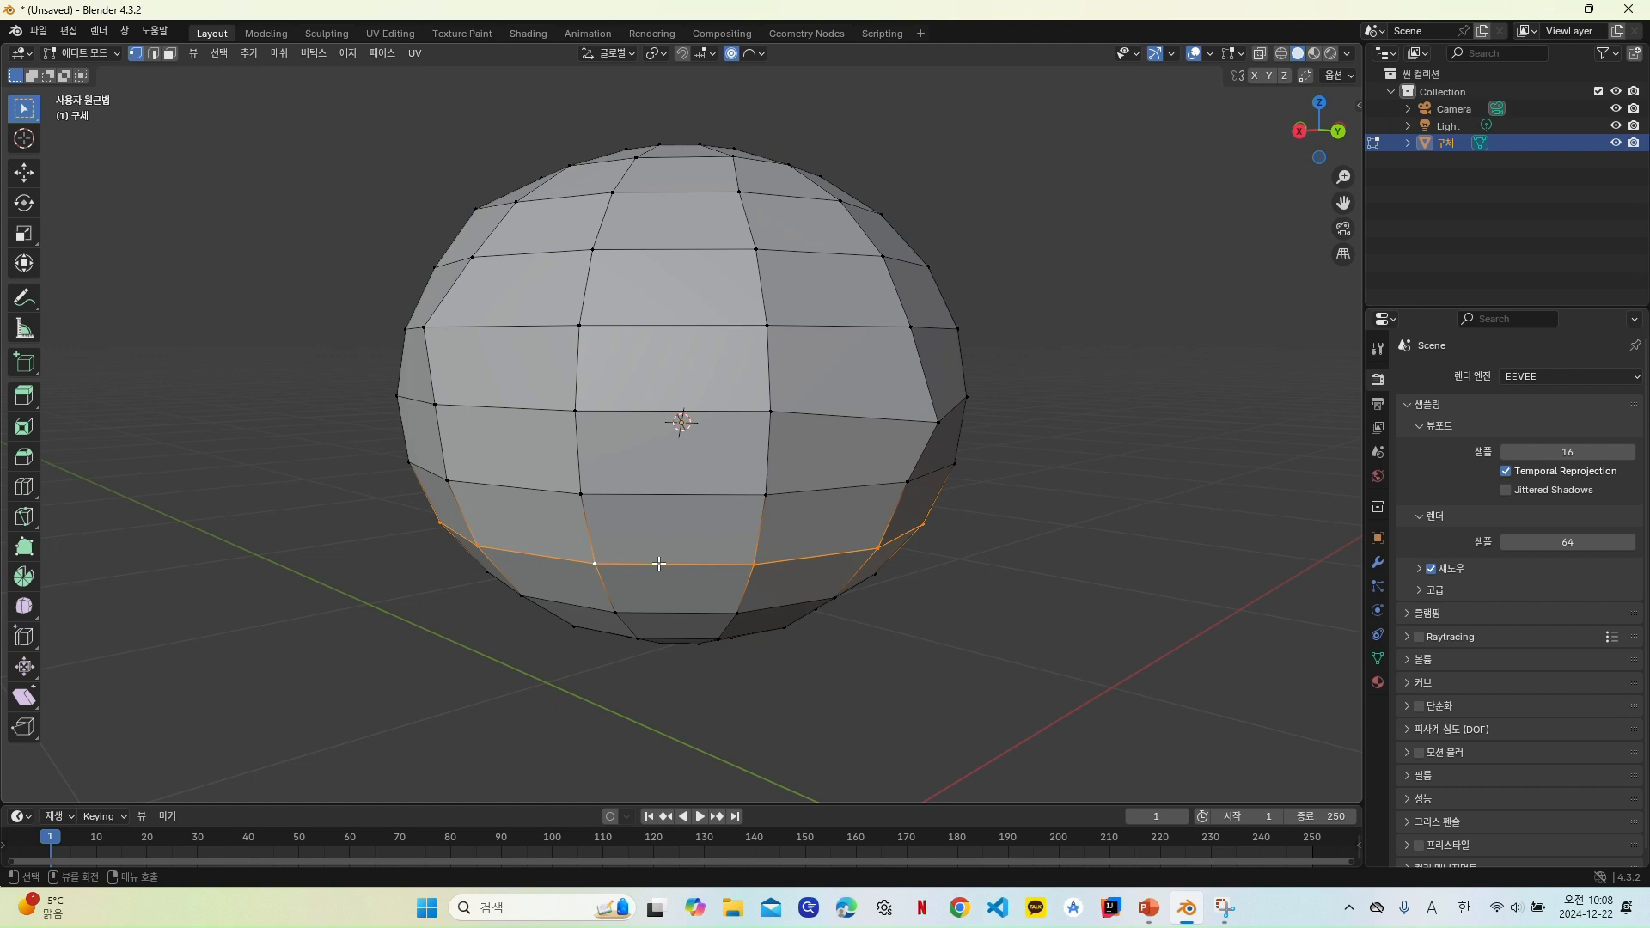
{"action": "key", "text": "s"}
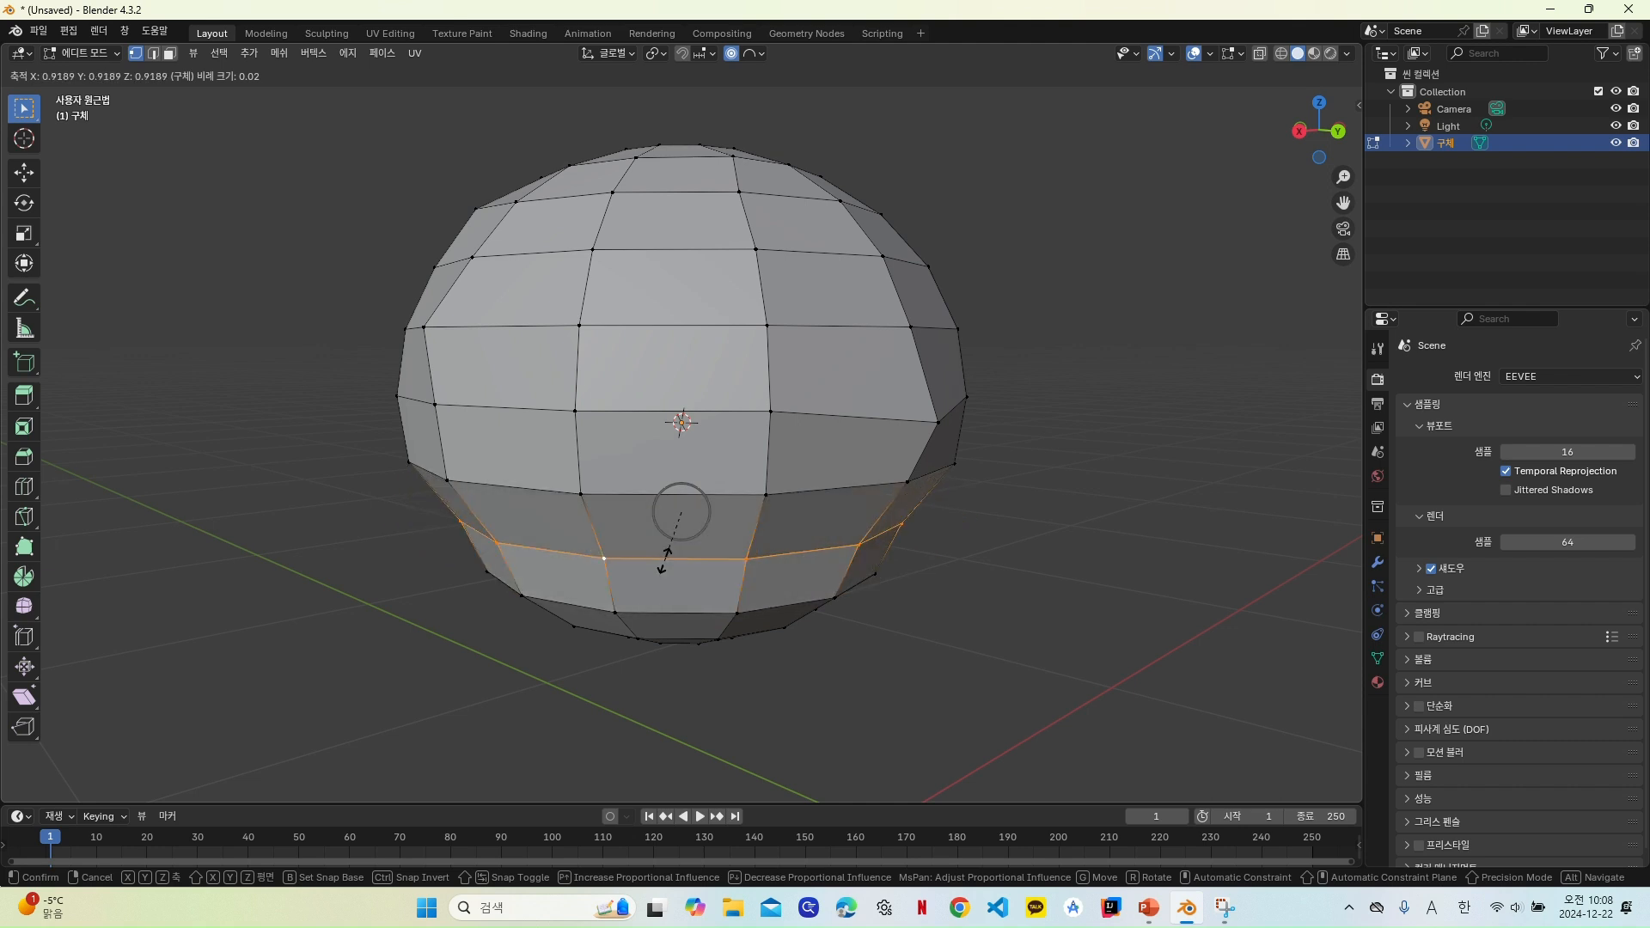
{"action": "left_click", "coordinate": [663, 563]}
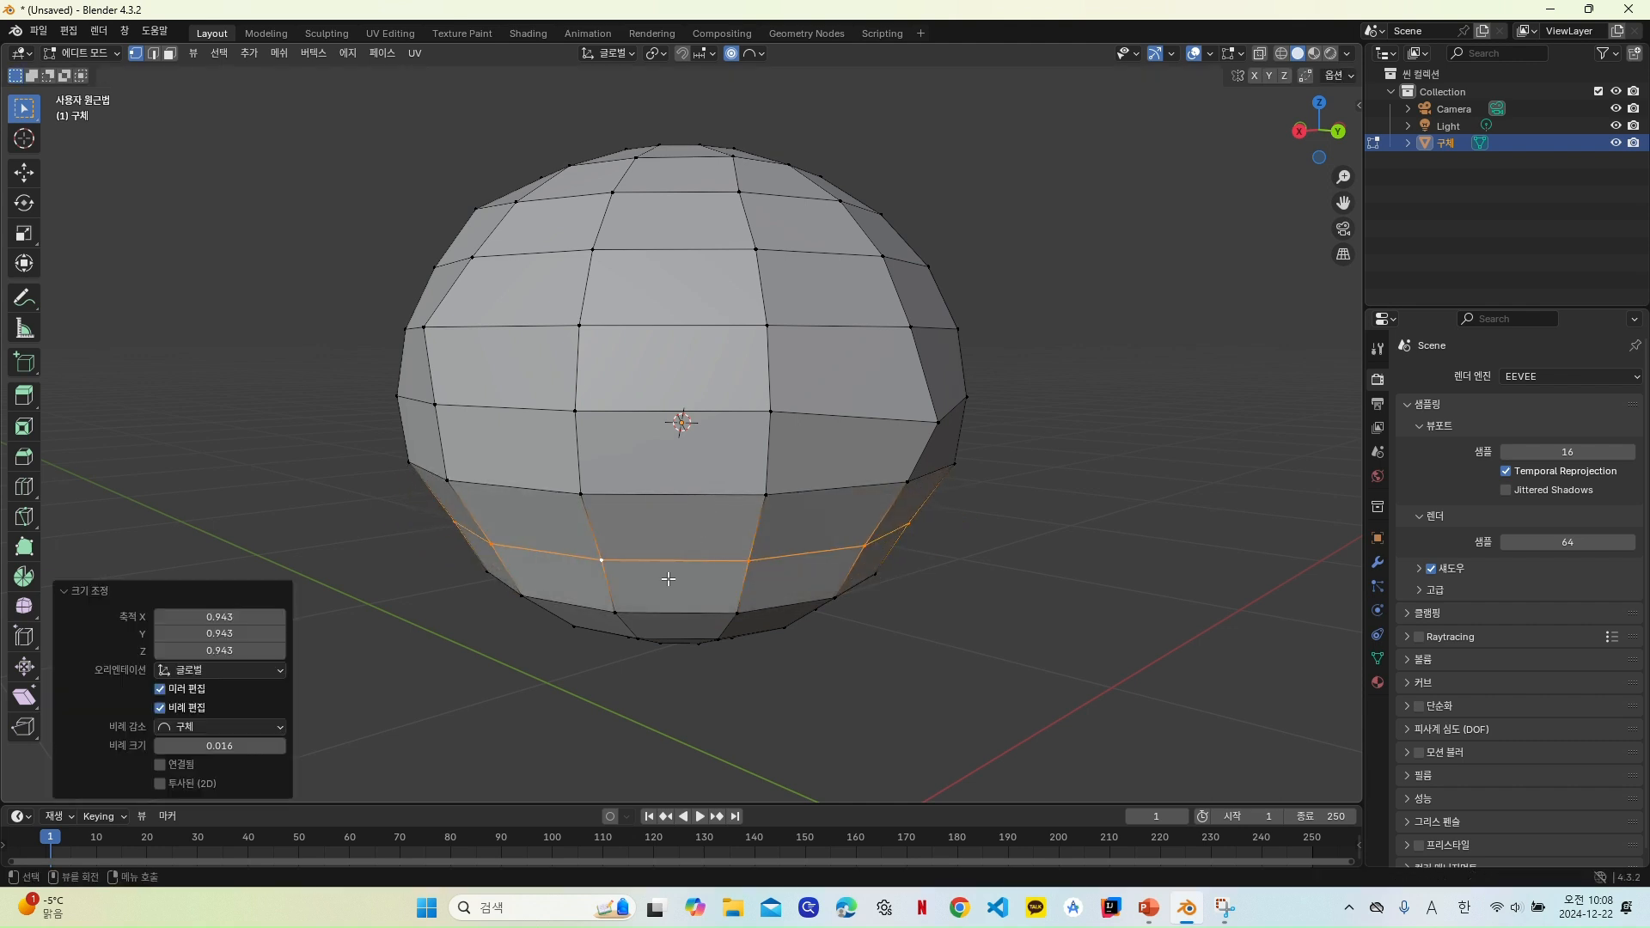
Step: Try to scale the edge loop just above the rim of the bottom dent
{"action": "left_click", "coordinate": [669, 639]}
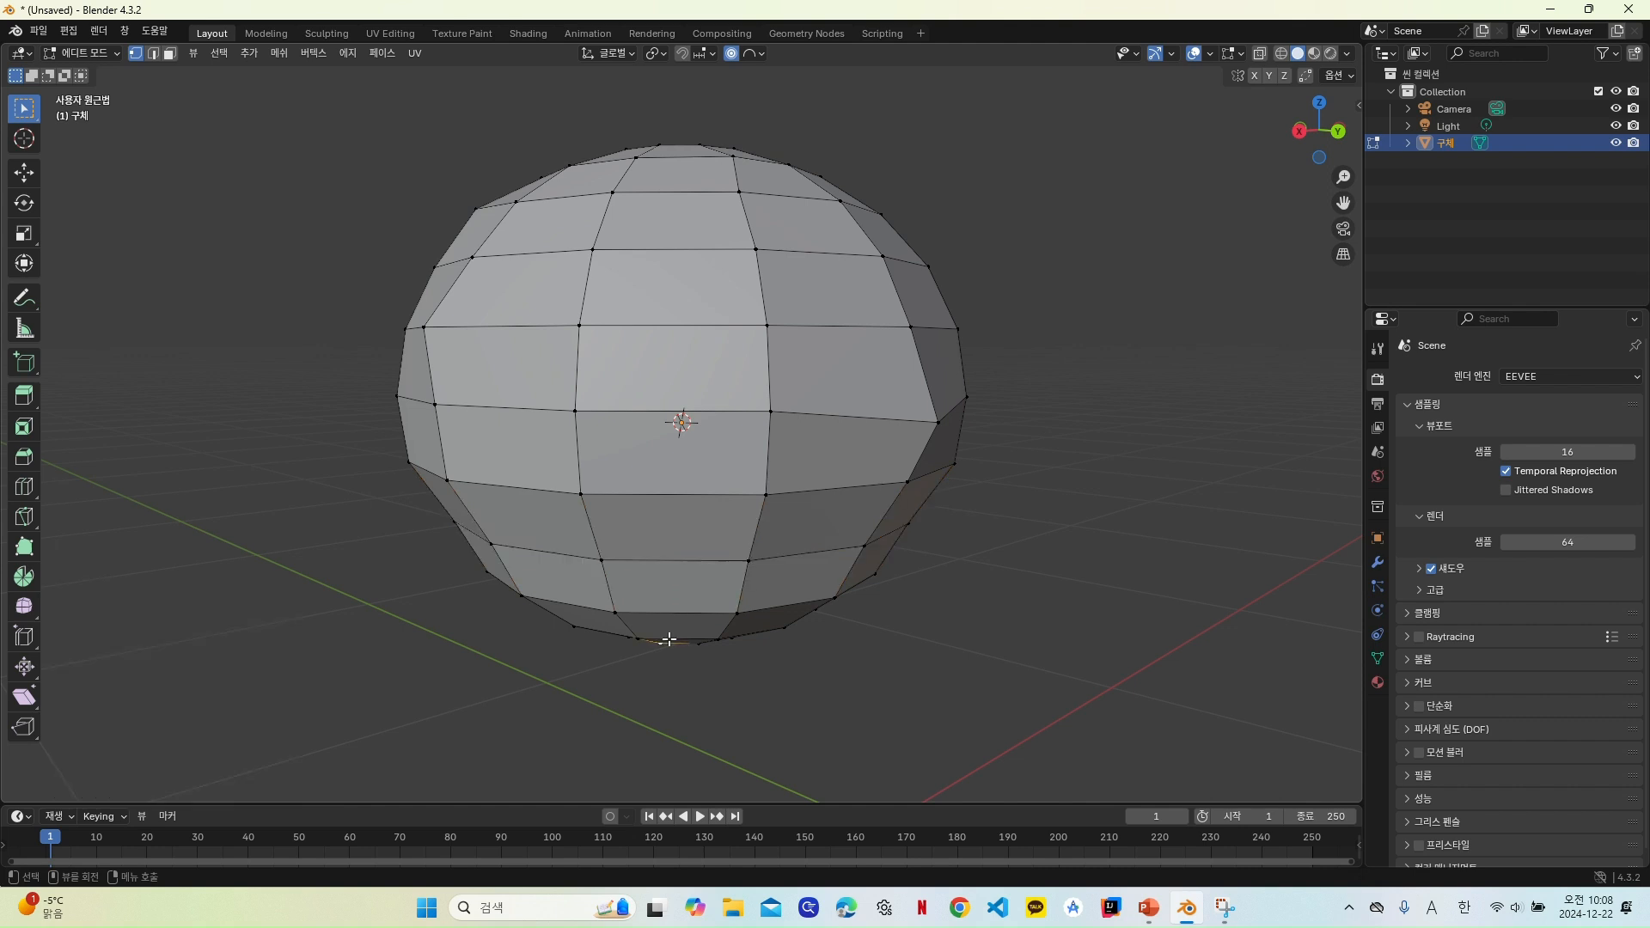
{"action": "left_click_drag", "start_coordinate": [1311, 148], "coordinate": [1311, 130]}
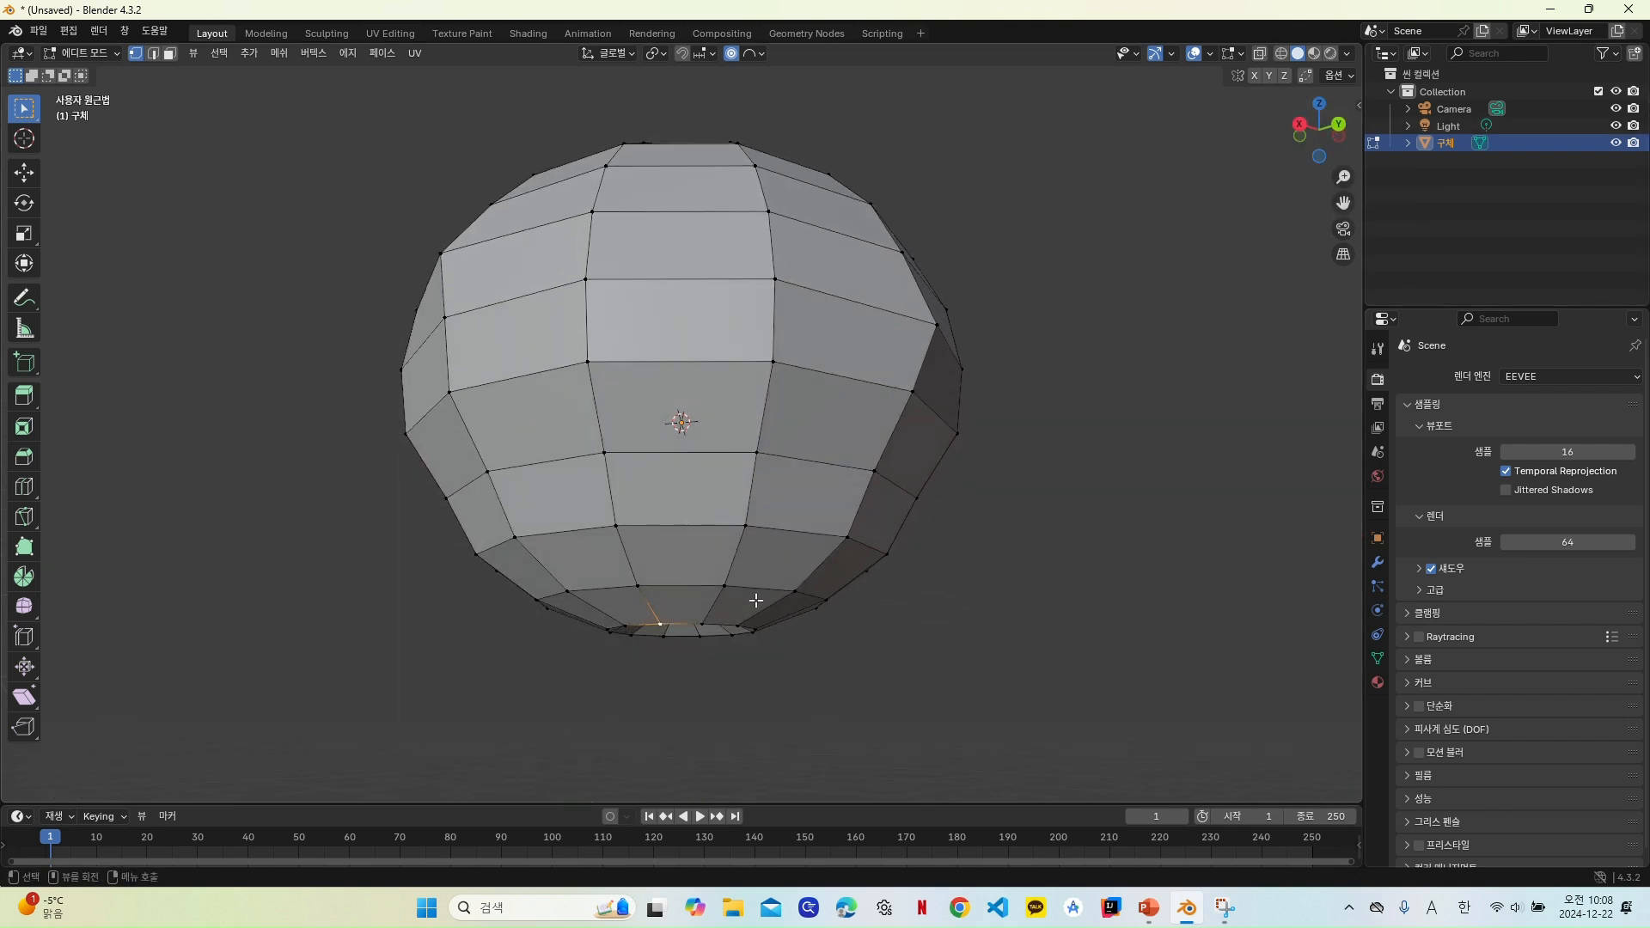
{"action": "left_click", "coordinate": [690, 588]}
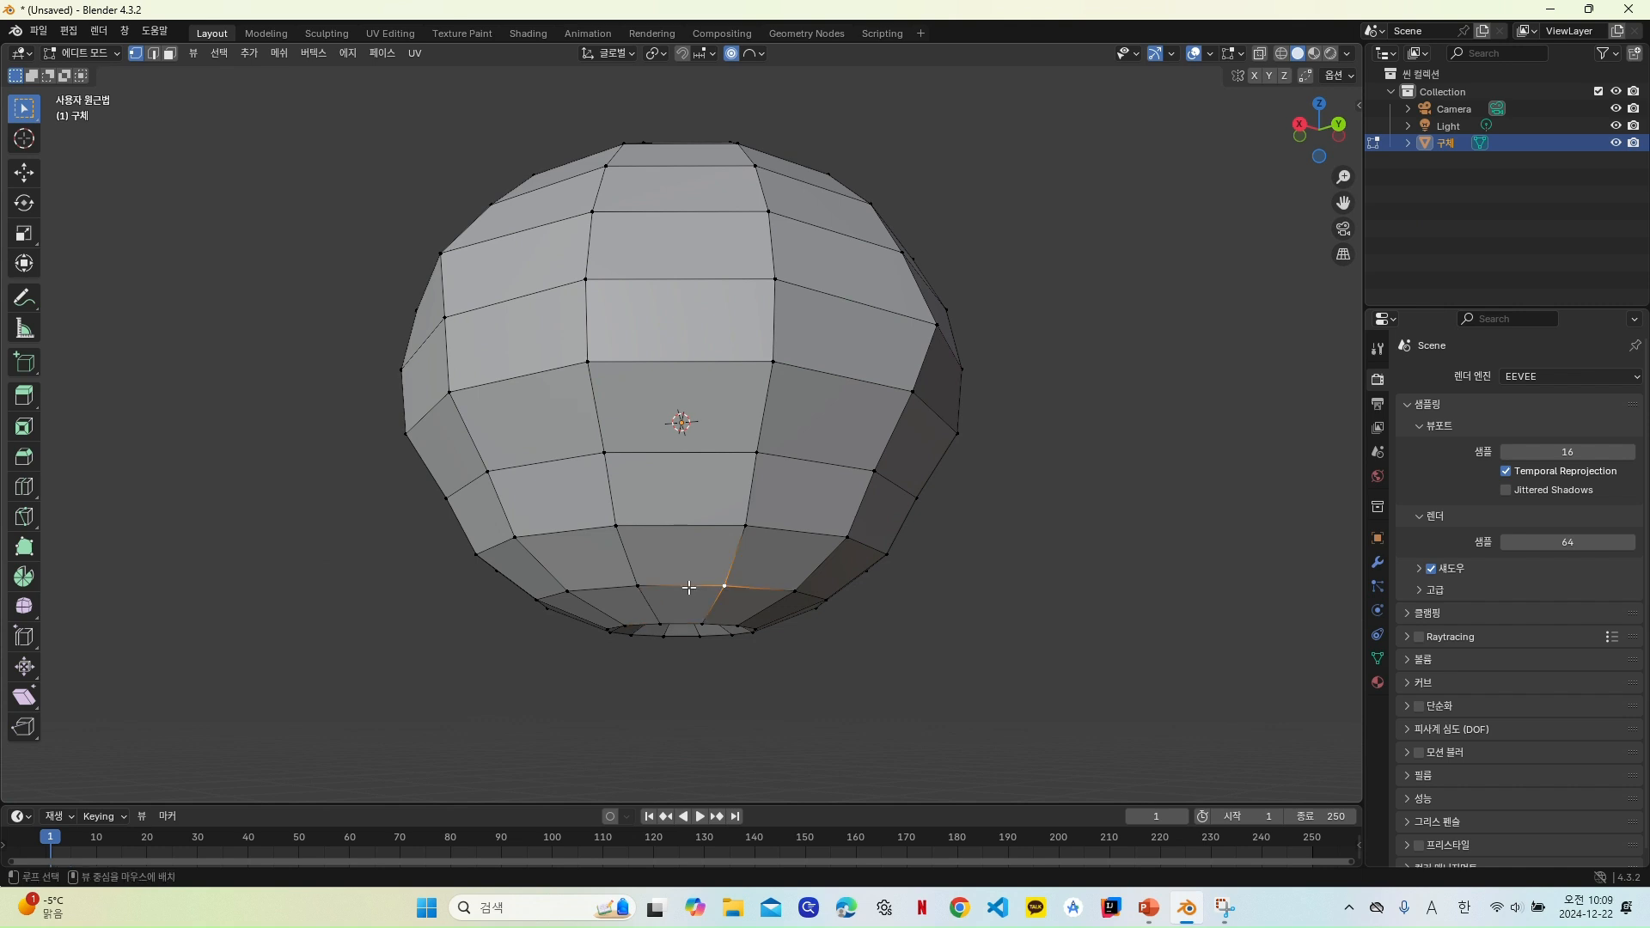
{"action": "left_click", "coordinate": [689, 587], "text": "alt"}
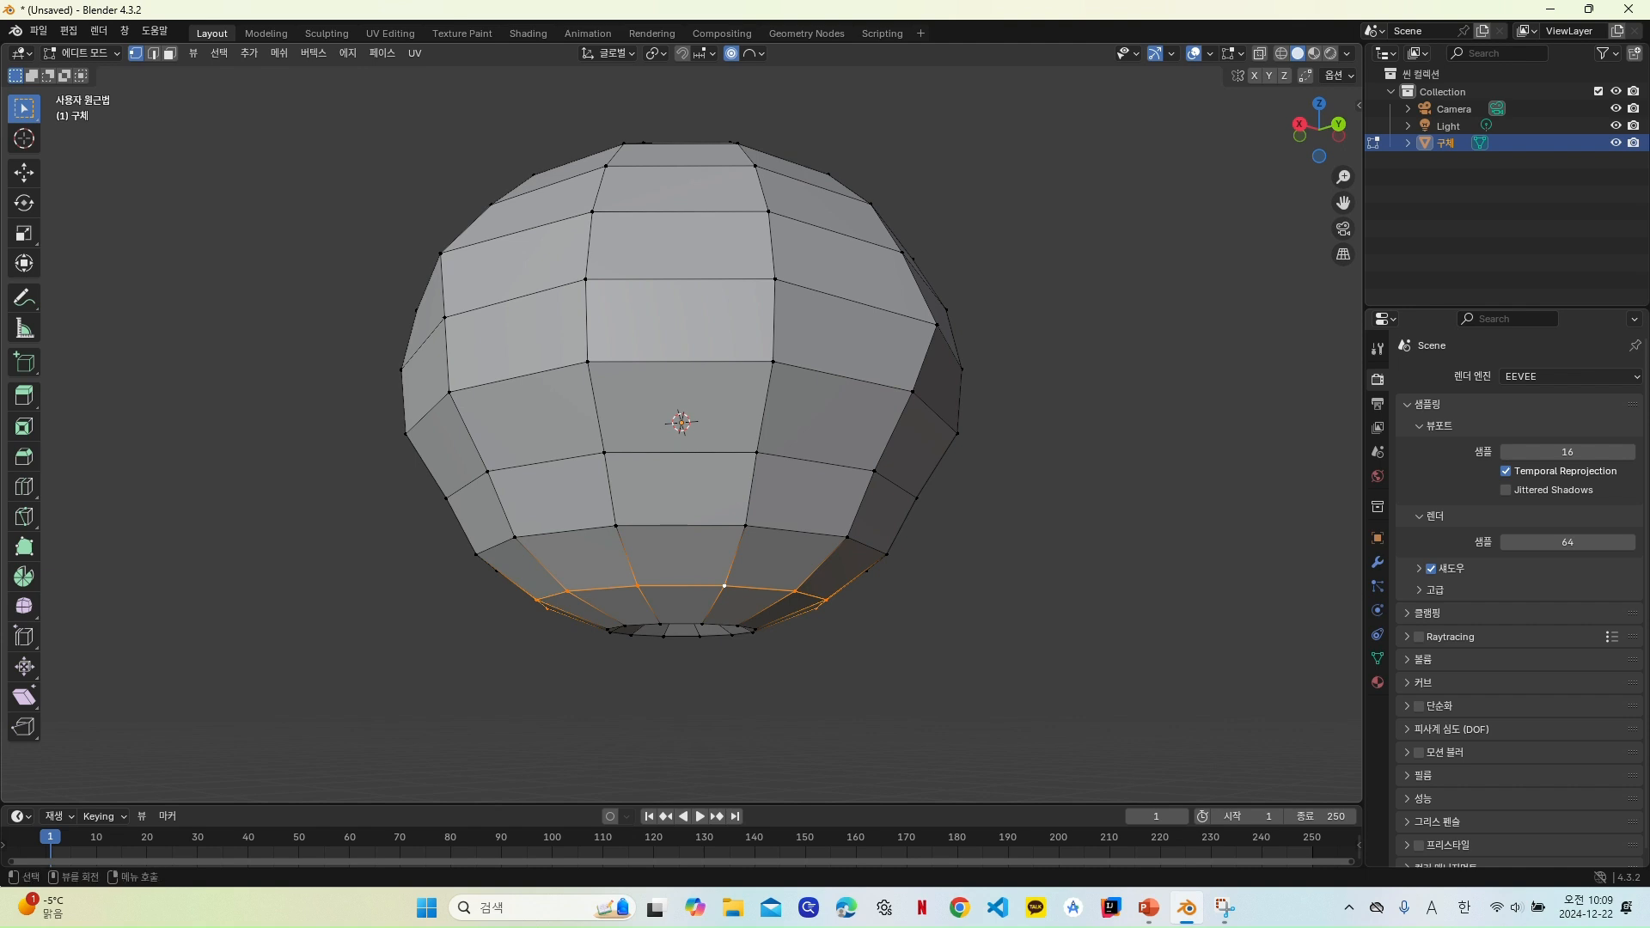
{"action": "key", "text": "s"}
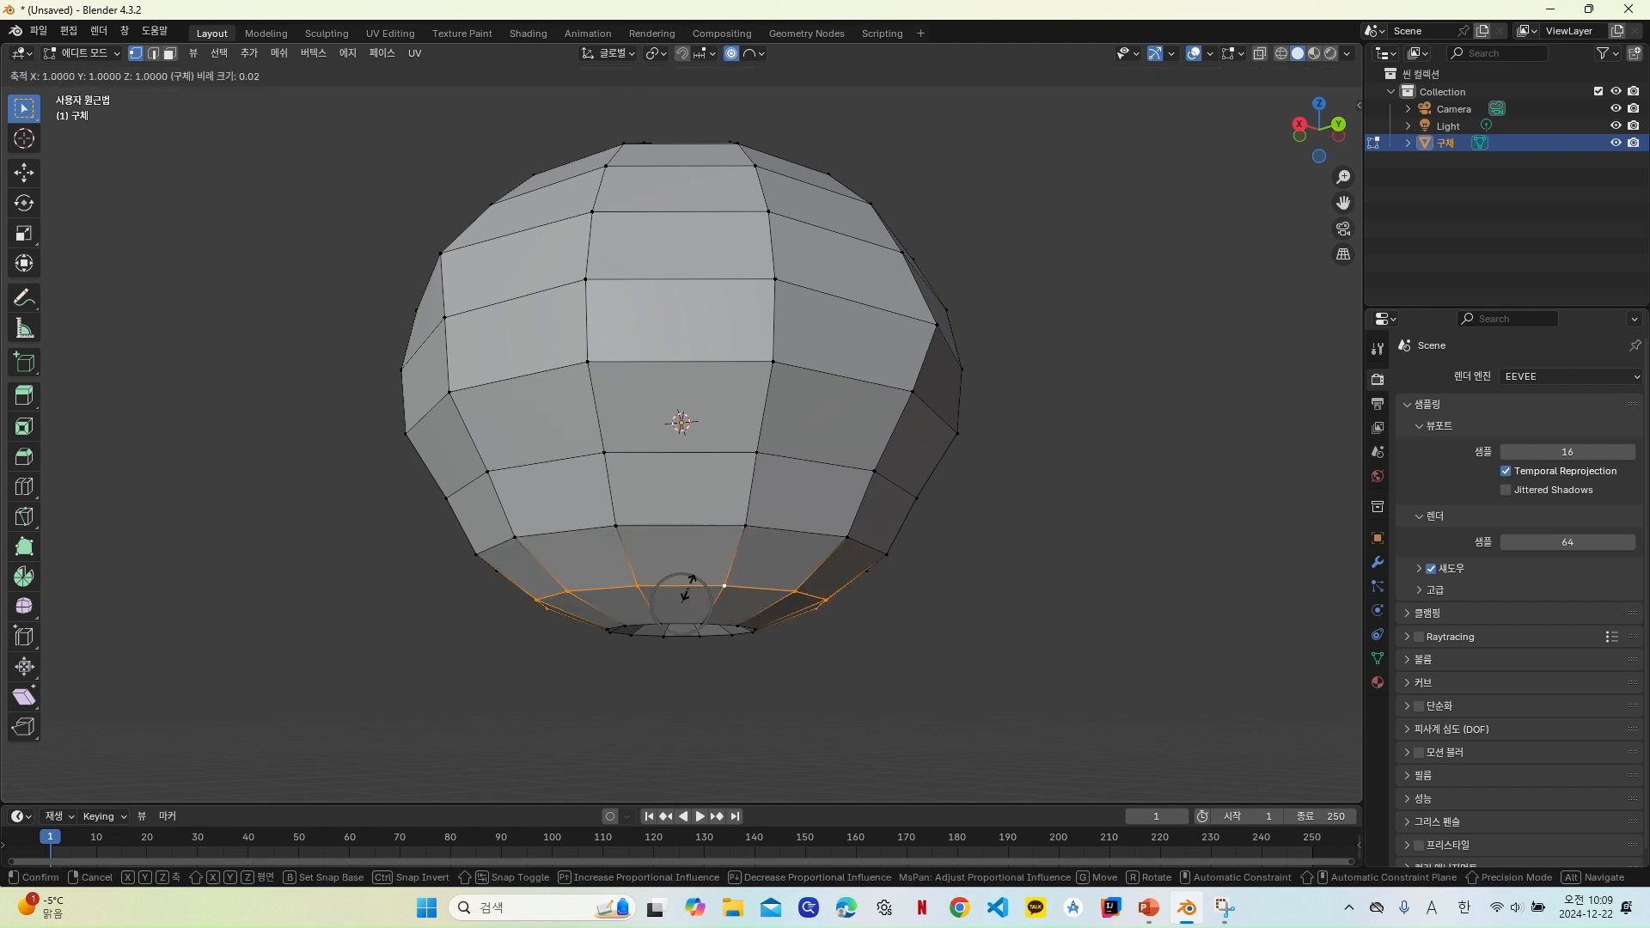
{"action": "left_click", "coordinate": [684, 593]}
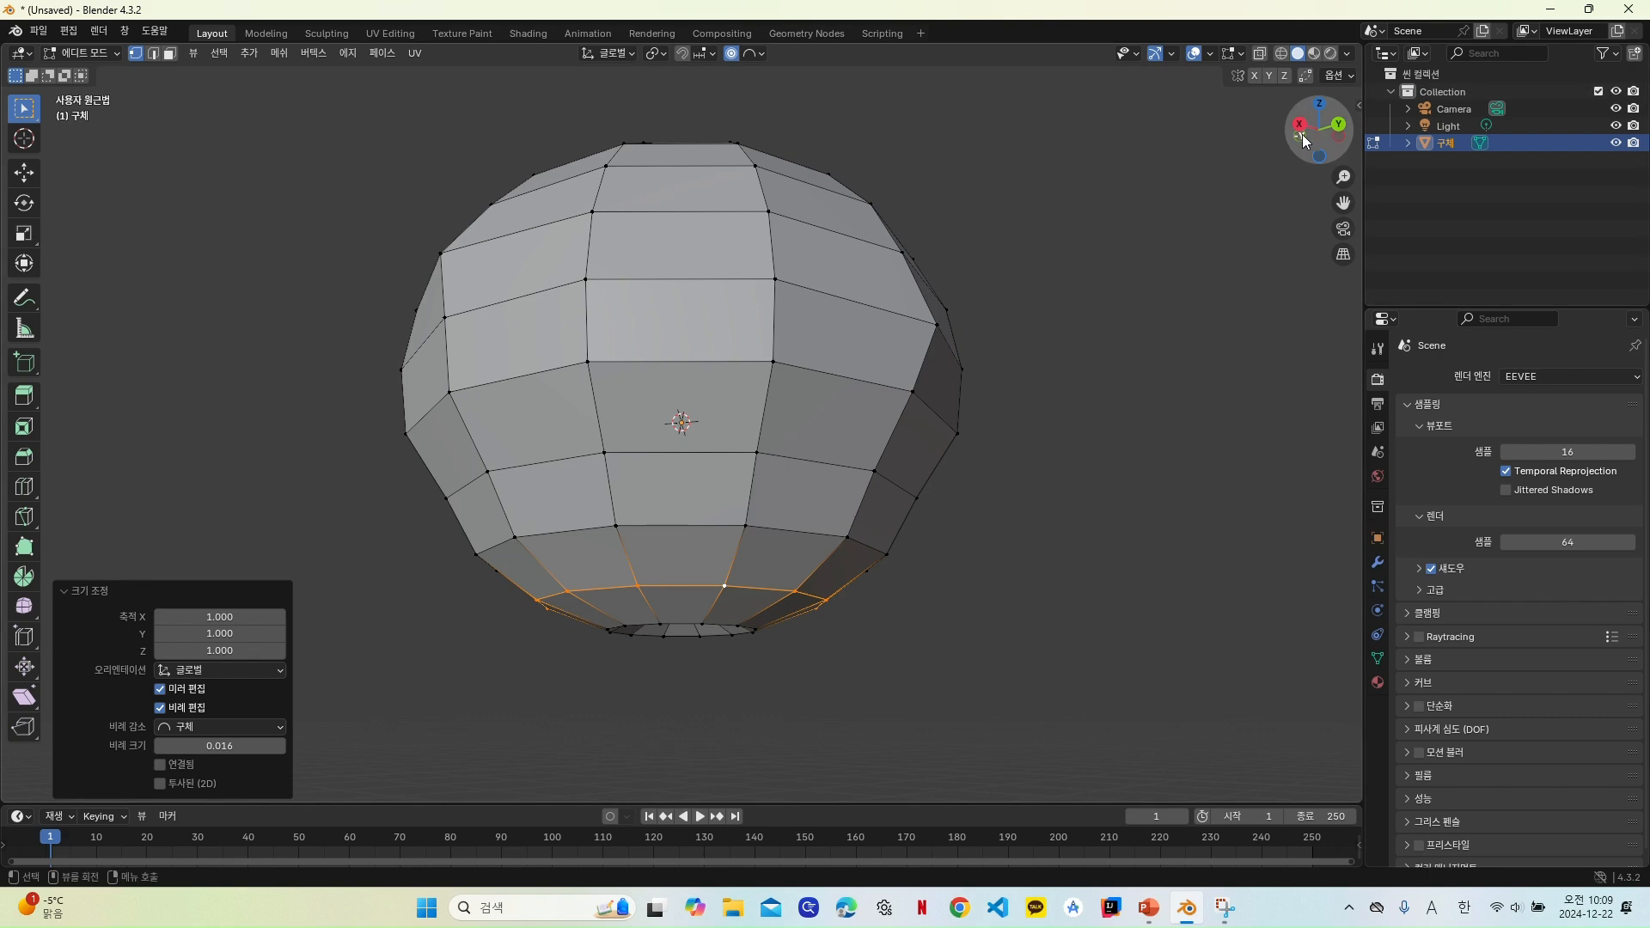
Step: Apply Shade Smooth (셰이드 스무스) to the apple object
{"action": "left_click_drag", "start_coordinate": [1313, 147], "coordinate": [1312, 232]}
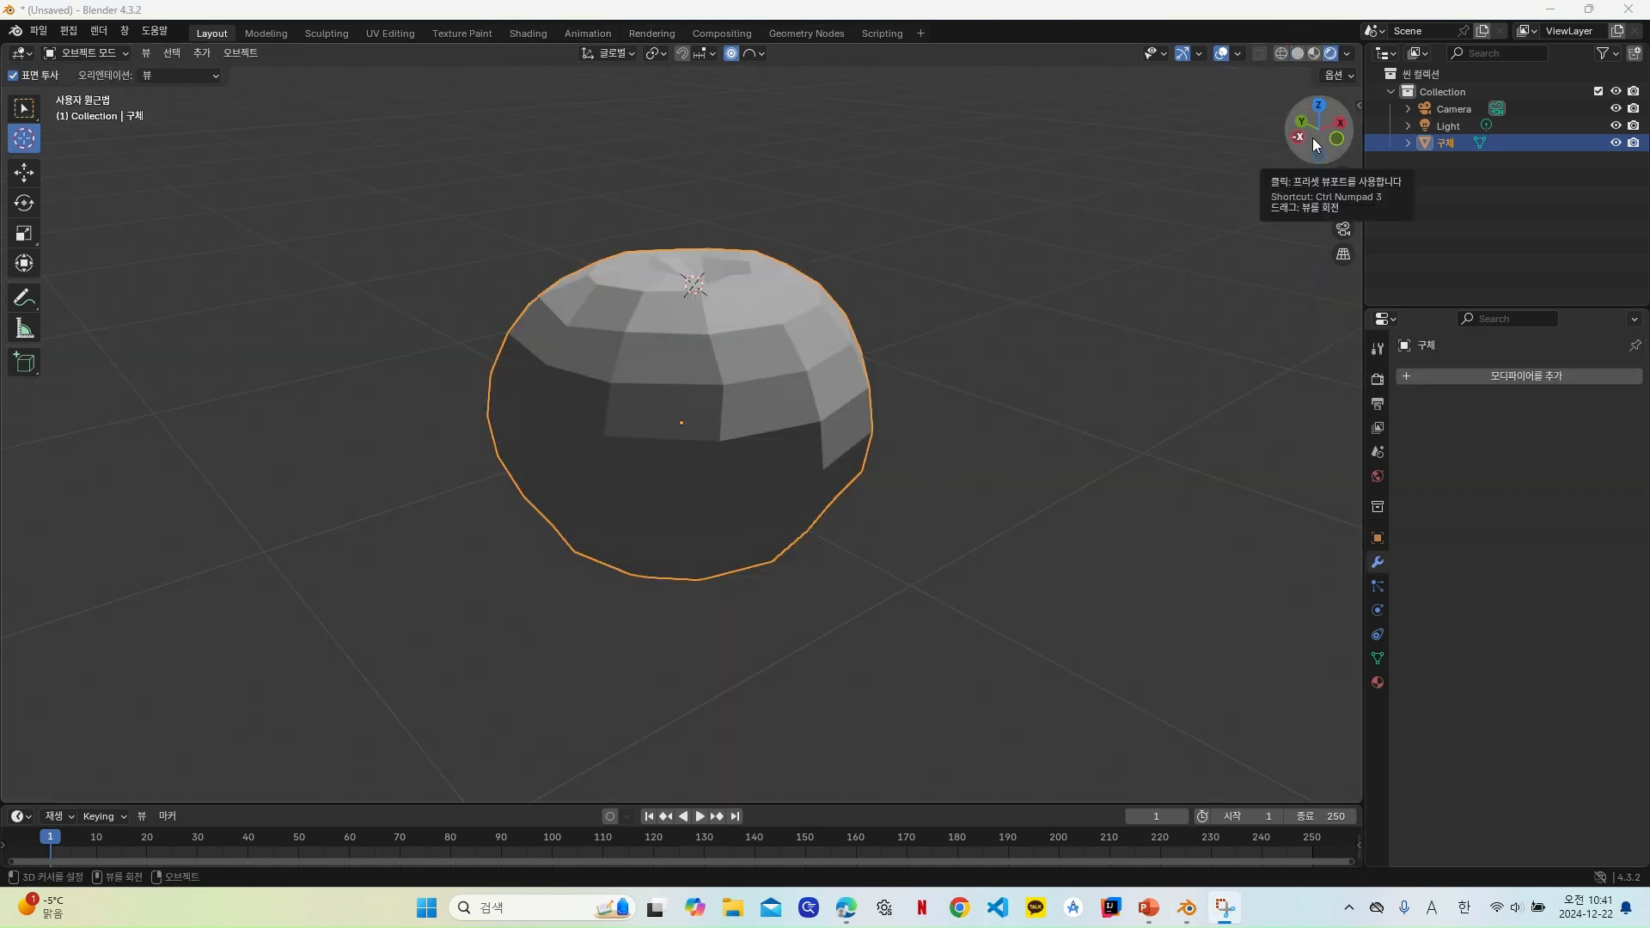
{"action": "left_click_drag", "start_coordinate": [1319, 138], "coordinate": [1277, 158]}
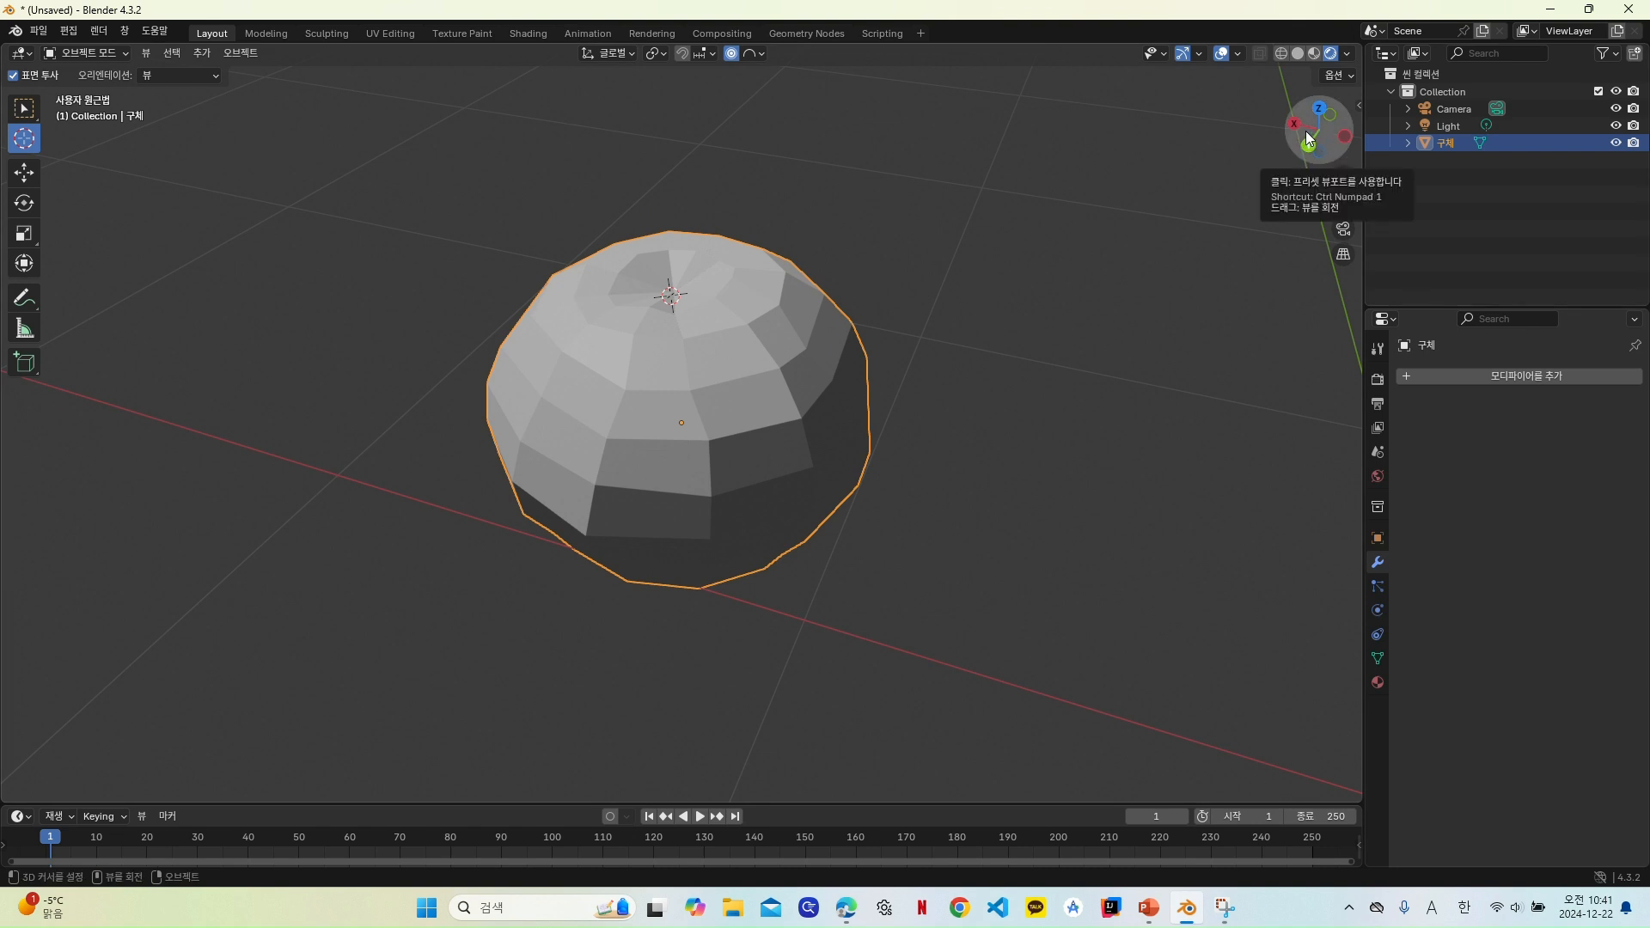
{"action": "left_click_drag", "start_coordinate": [1313, 142], "coordinate": [1302, 145]}
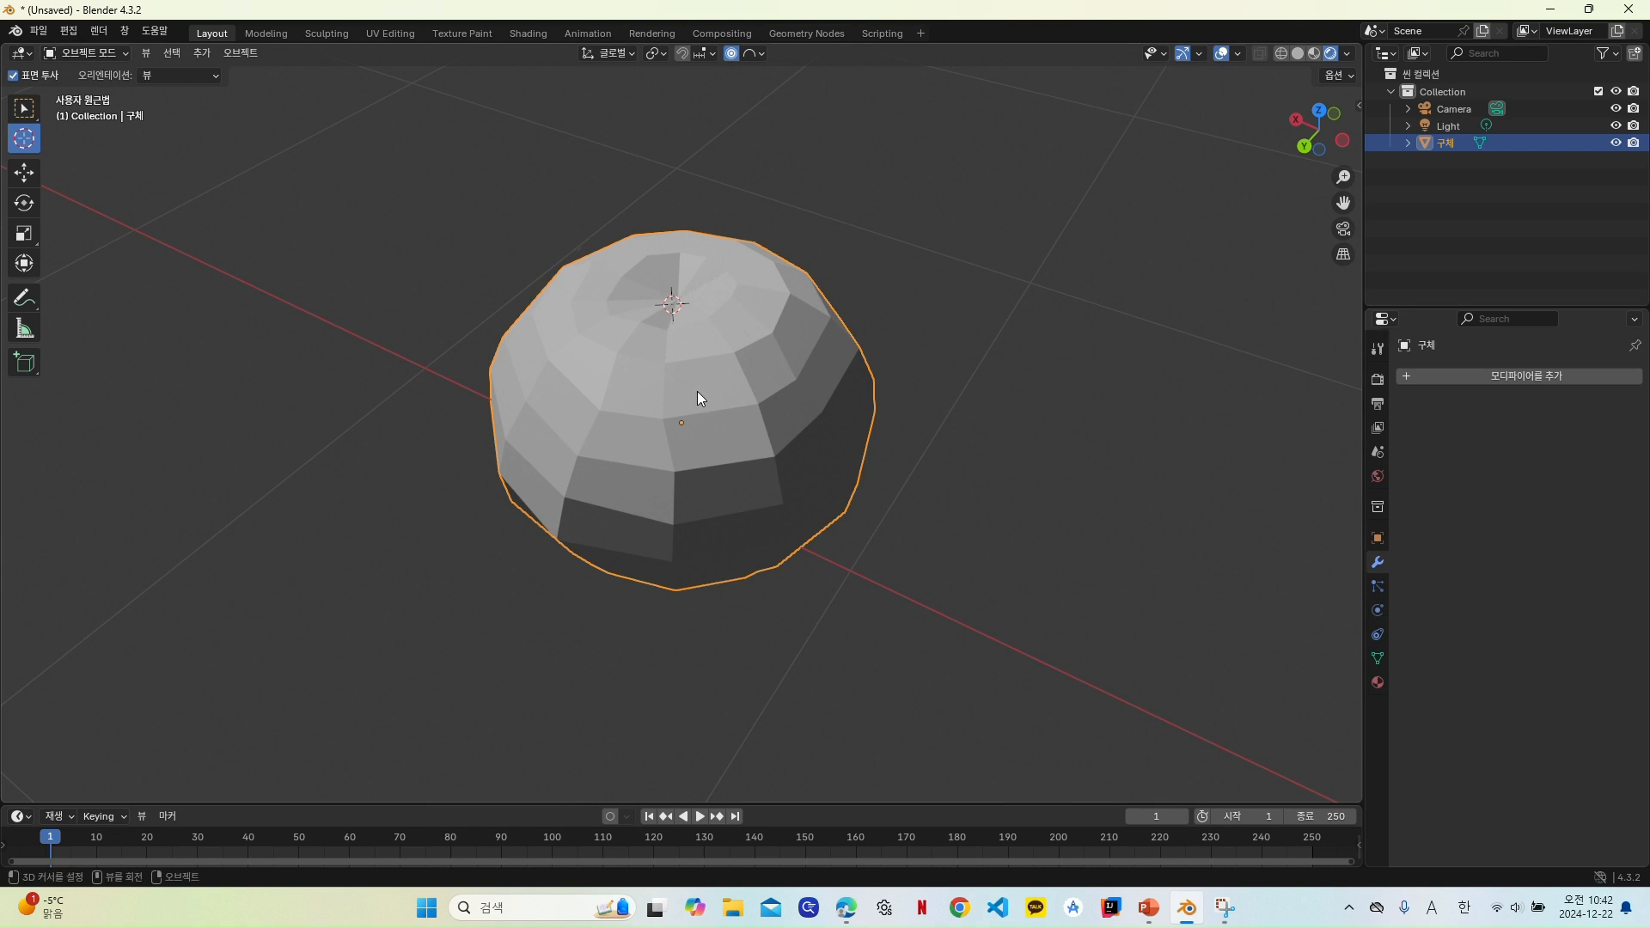
{"action": "right_click", "coordinate": [720, 404]}
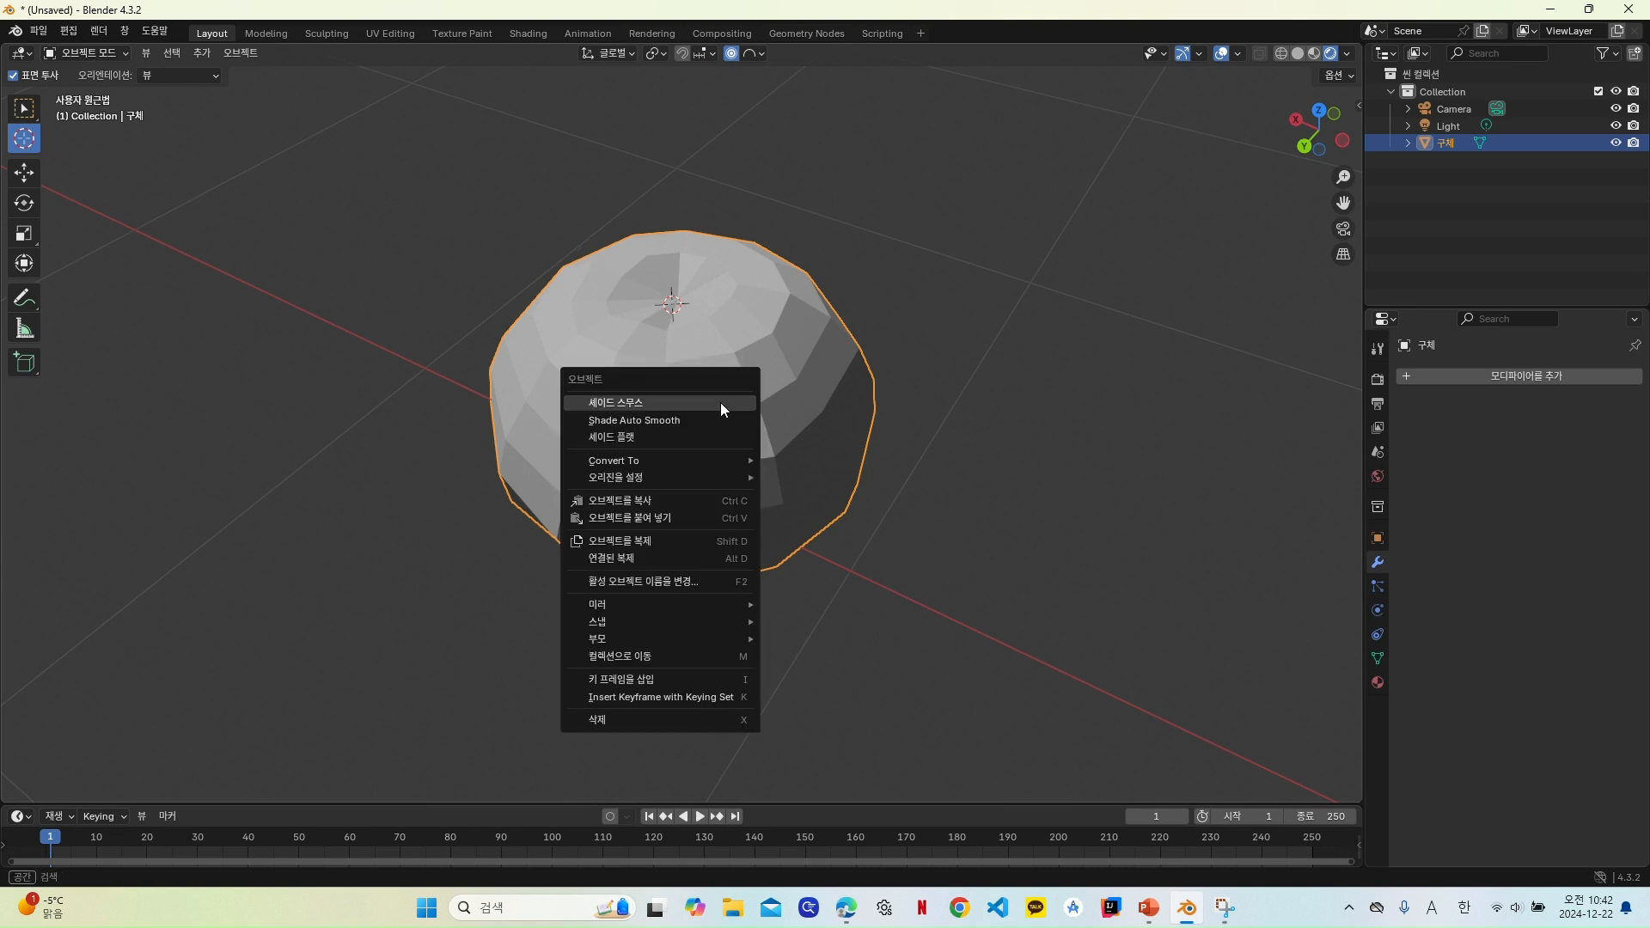
{"action": "left_click", "coordinate": [720, 402]}
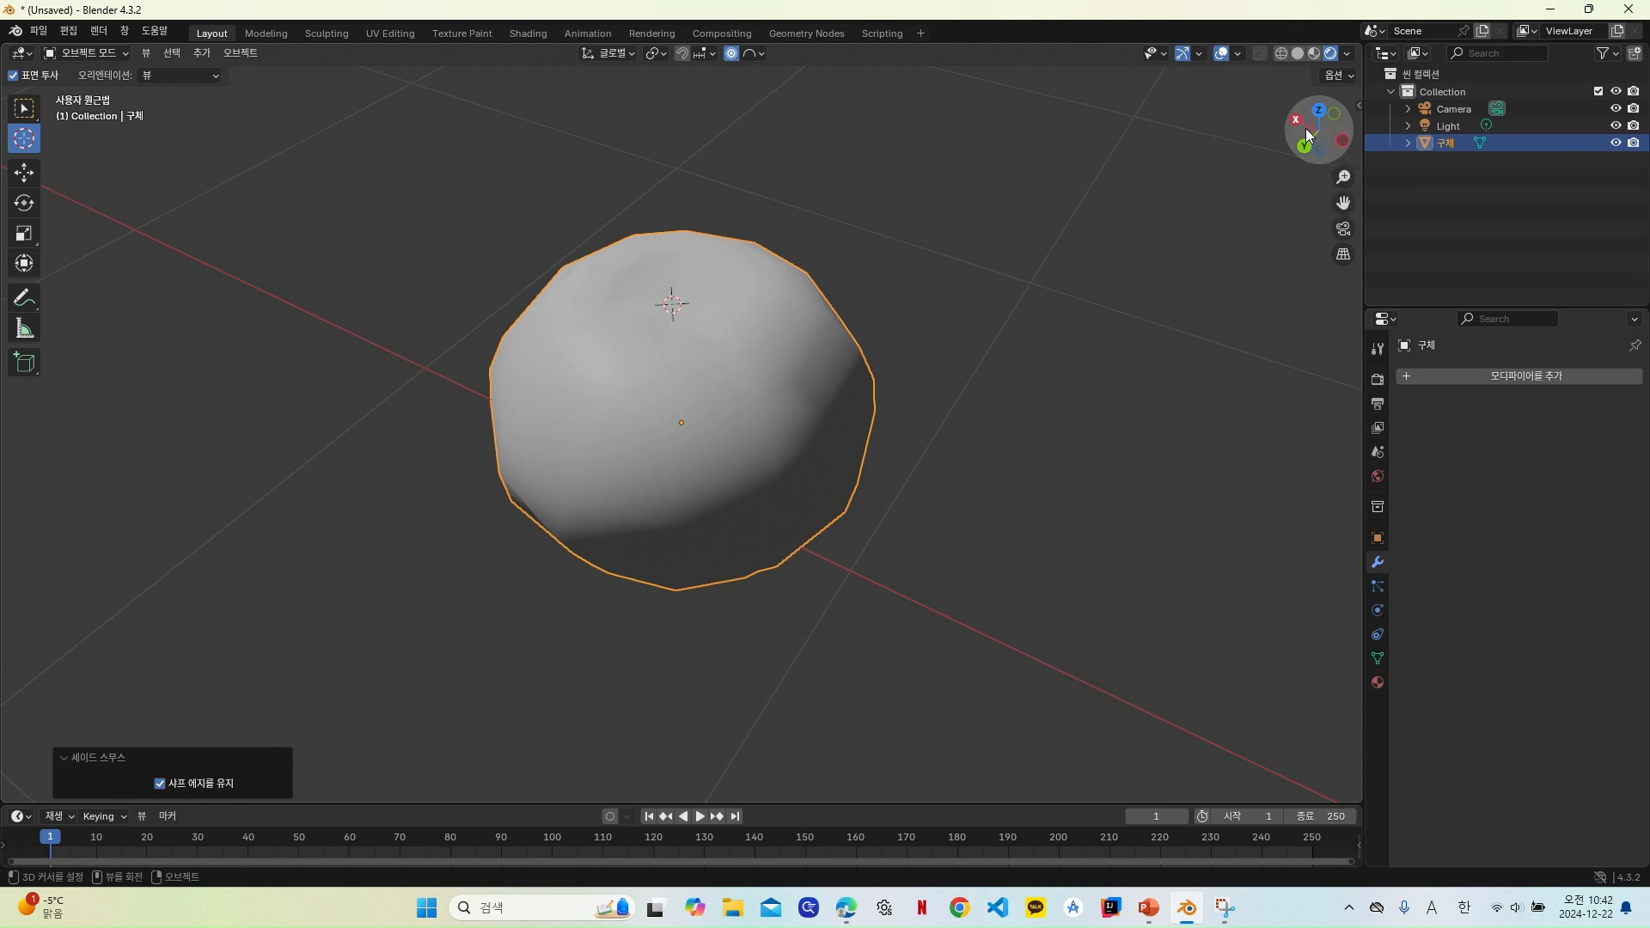
Step: Add a cylinder with 8 vertices, 0.01 m radius and 0.01 m depth at the 3D cursor in the apple's top dent
{"action": "left_click_drag", "start_coordinate": [1315, 128], "coordinate": [1261, 152]}
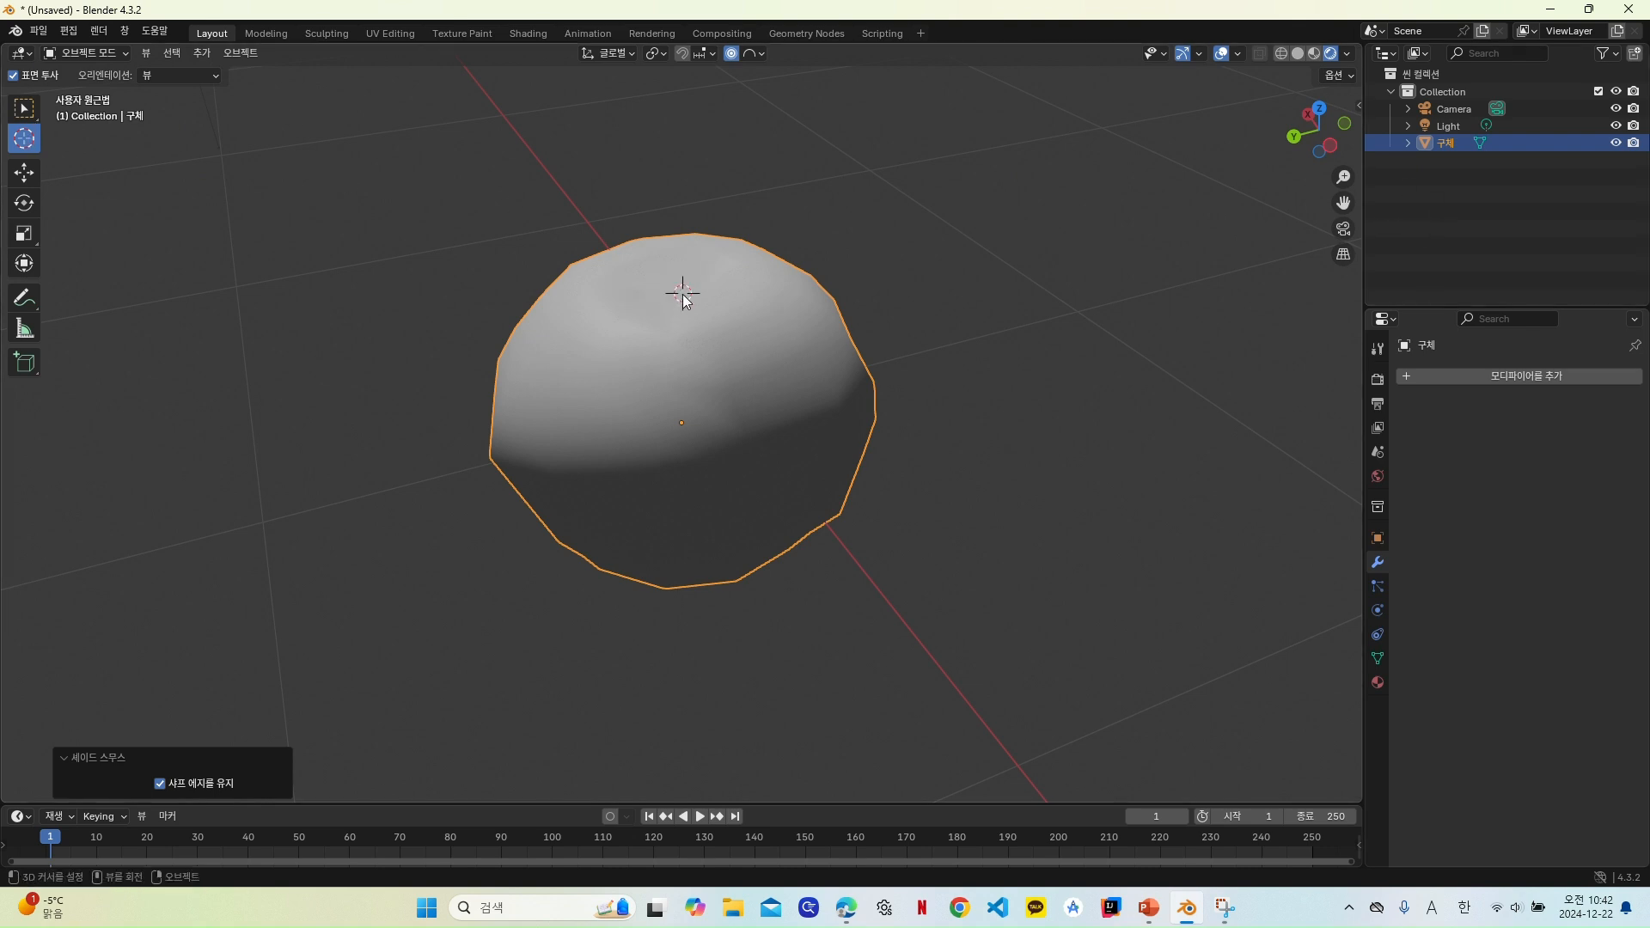
{"action": "left_click_drag", "start_coordinate": [1312, 108], "coordinate": [1305, 114]}
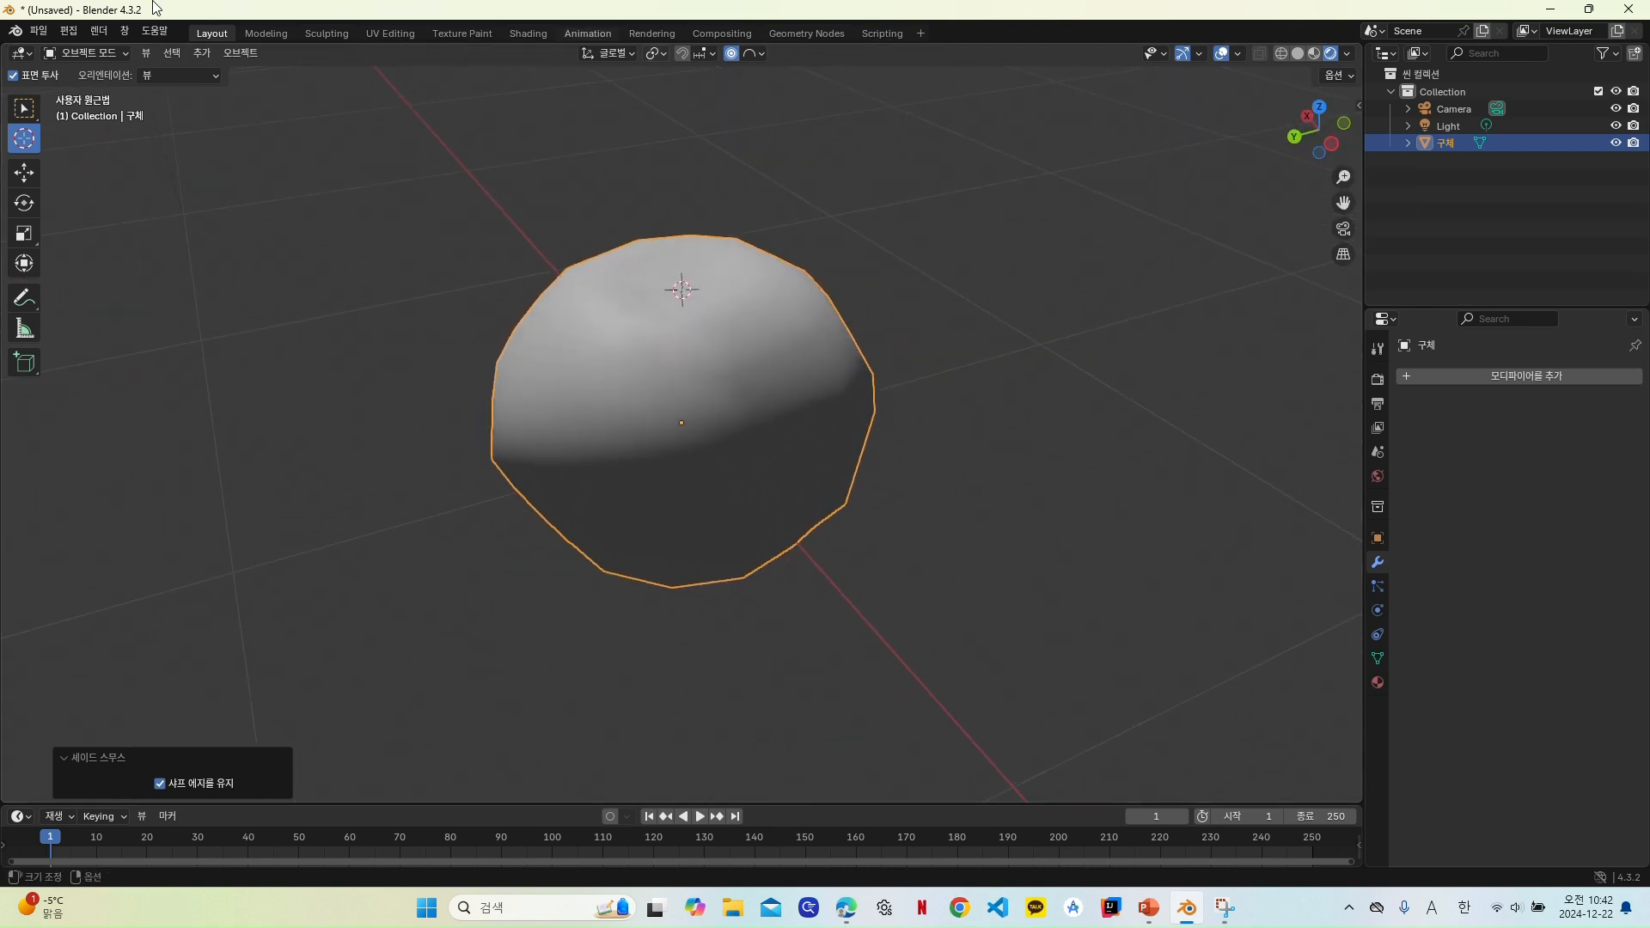
{"action": "left_click", "coordinate": [206, 52]}
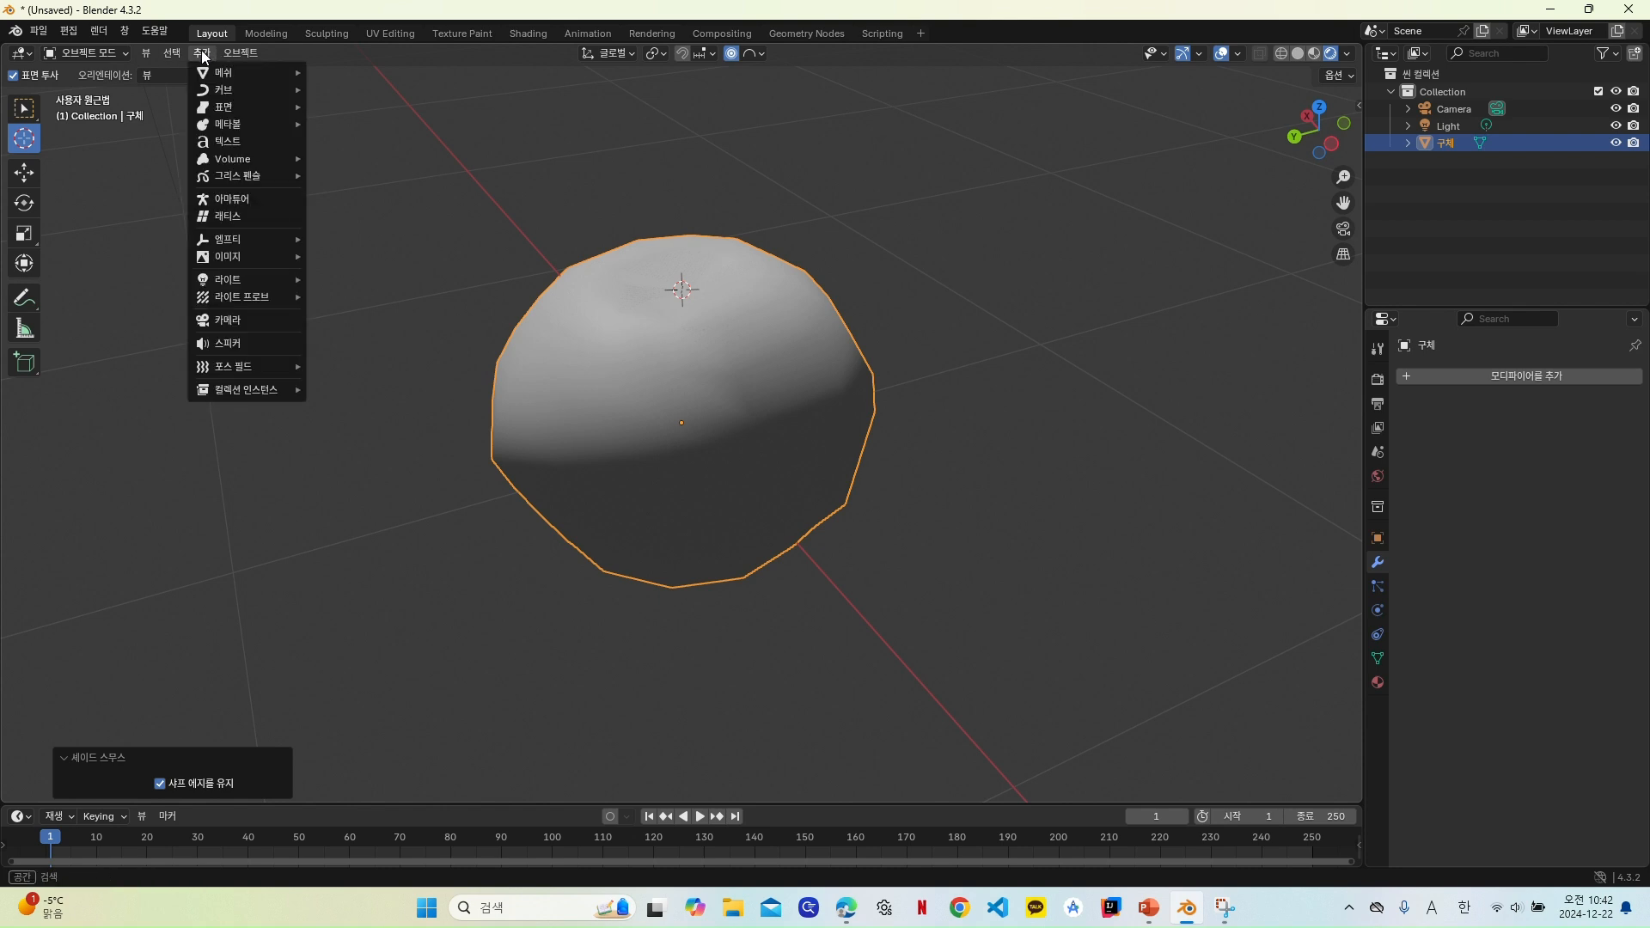
{"action": "mouse_move", "coordinate": [235, 68]}
{"action": "left_click", "coordinate": [348, 157]}
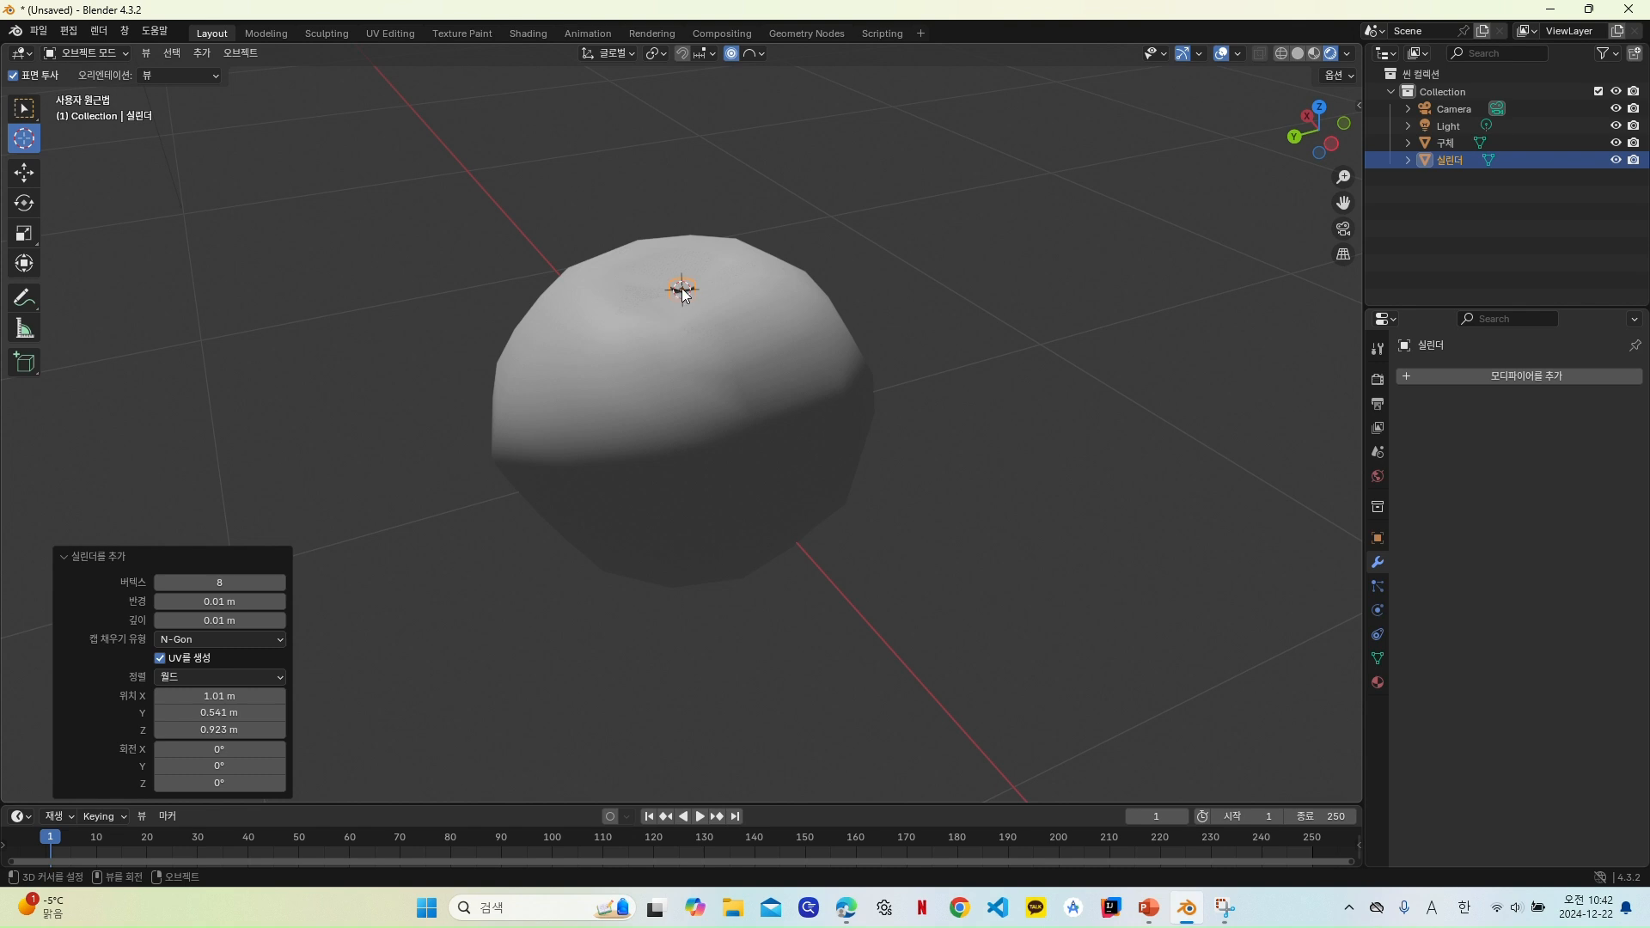
Step: Stretch the cylinder along Z by a factor of about 10.6 to form the apple's stem
{"action": "key", "text": "s"}
{"action": "key", "text": "z"}
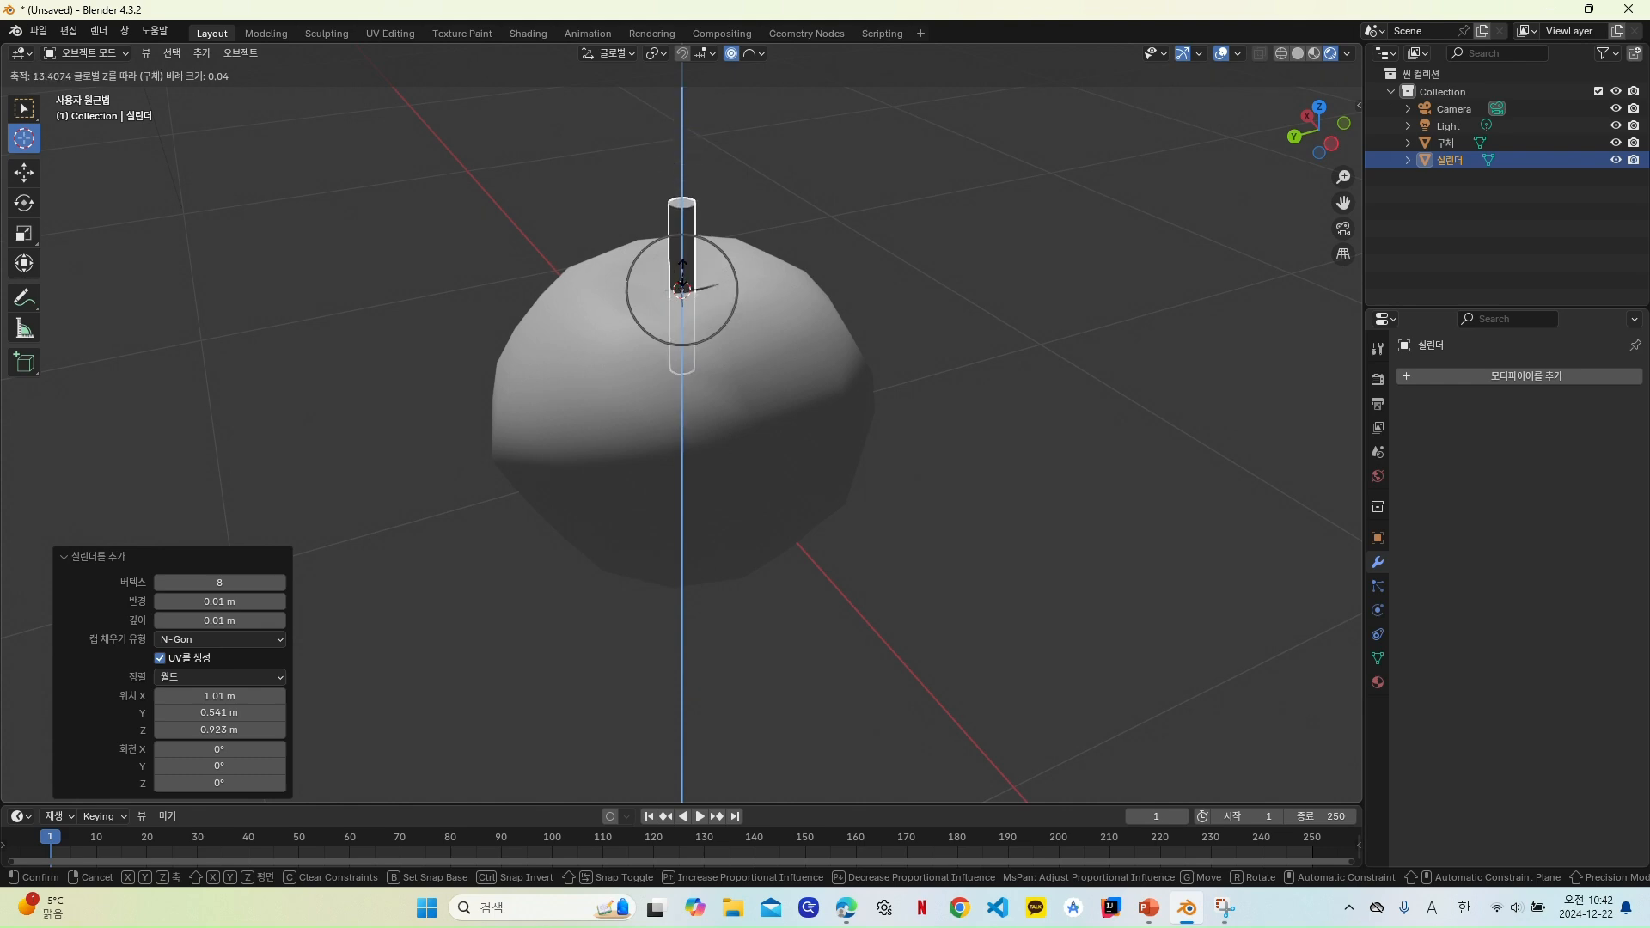
{"action": "left_click", "coordinate": [682, 268]}
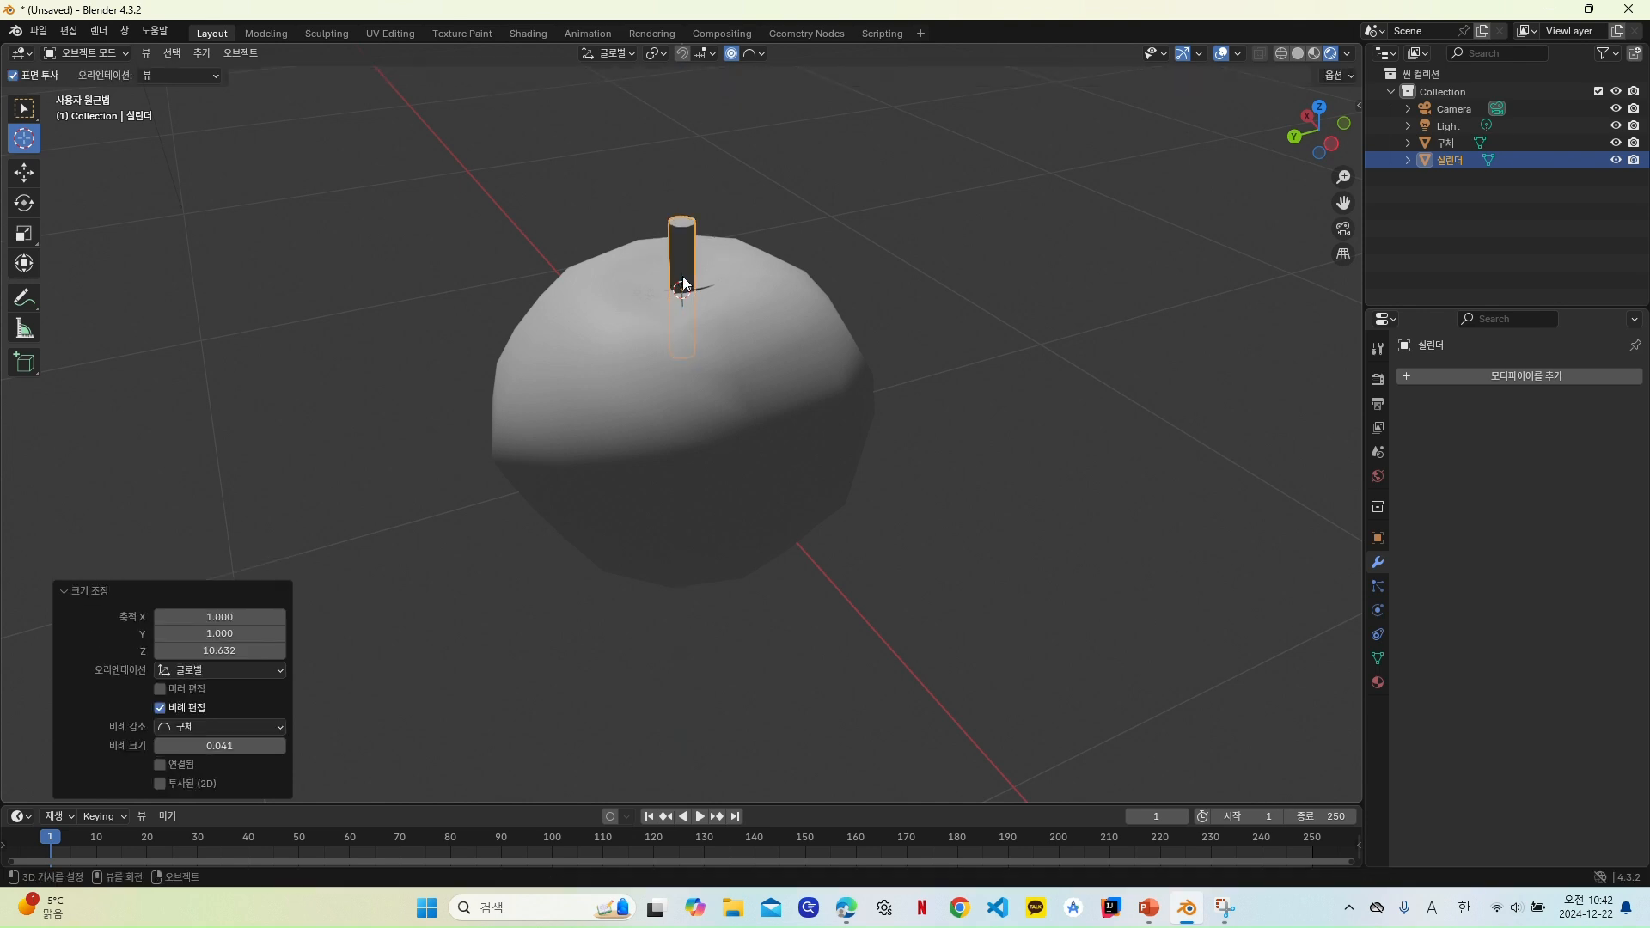
Step: Raise the stem cylinder along Z by about 0.026 m, plus a further 0.011 m
{"action": "key", "text": "g"}
{"action": "key", "text": "z"}
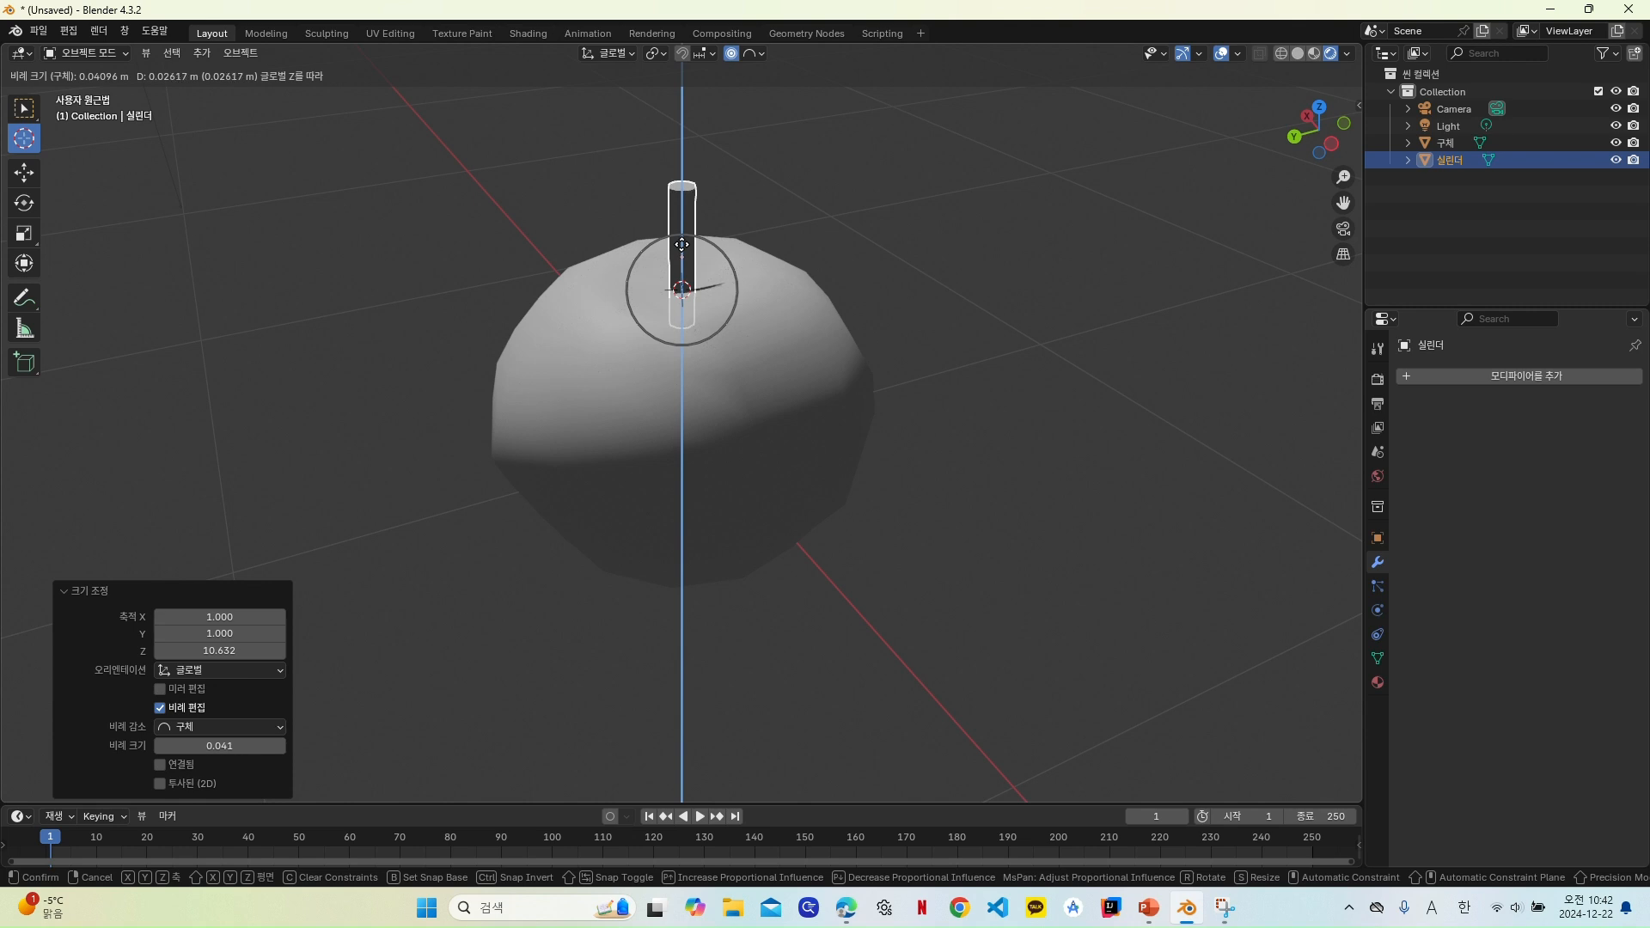
{"action": "left_click", "coordinate": [682, 245]}
{"action": "mouse_move", "coordinate": [1317, 133]}
{"action": "left_mouse_down"}
{"action": "mouse_move", "coordinate": [1315, 76]}
{"action": "mouse_move", "coordinate": [1303, 131]}
{"action": "left_mouse_up"}
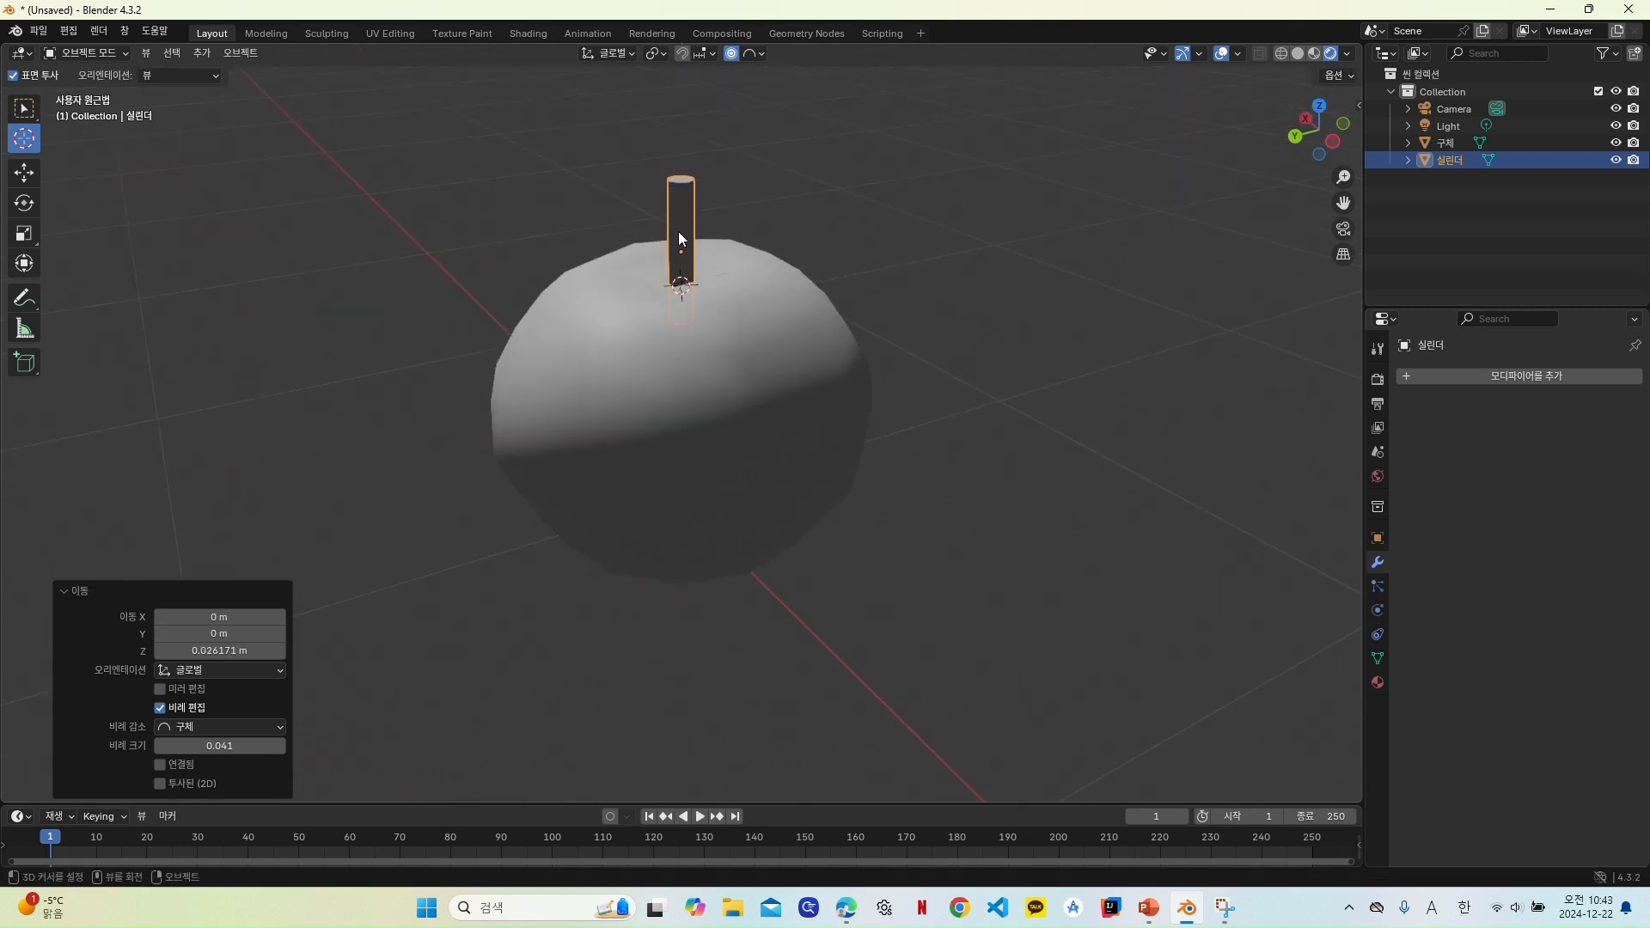
{"action": "key", "text": "g"}
{"action": "key", "text": "z"}
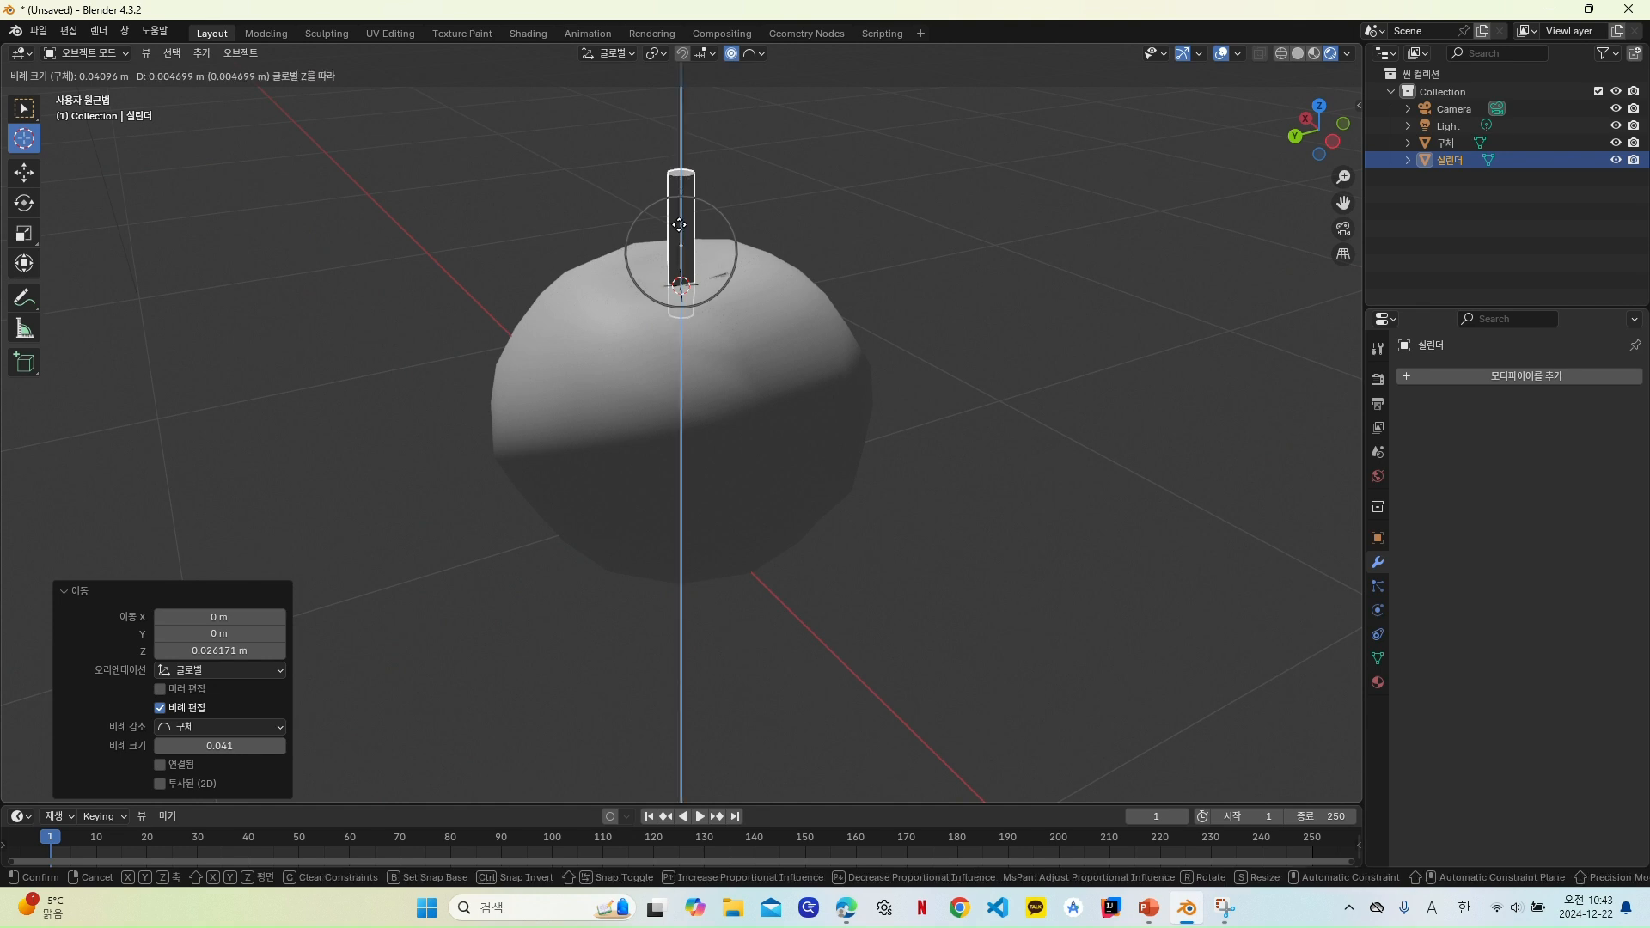
{"action": "left_click", "coordinate": [679, 221]}
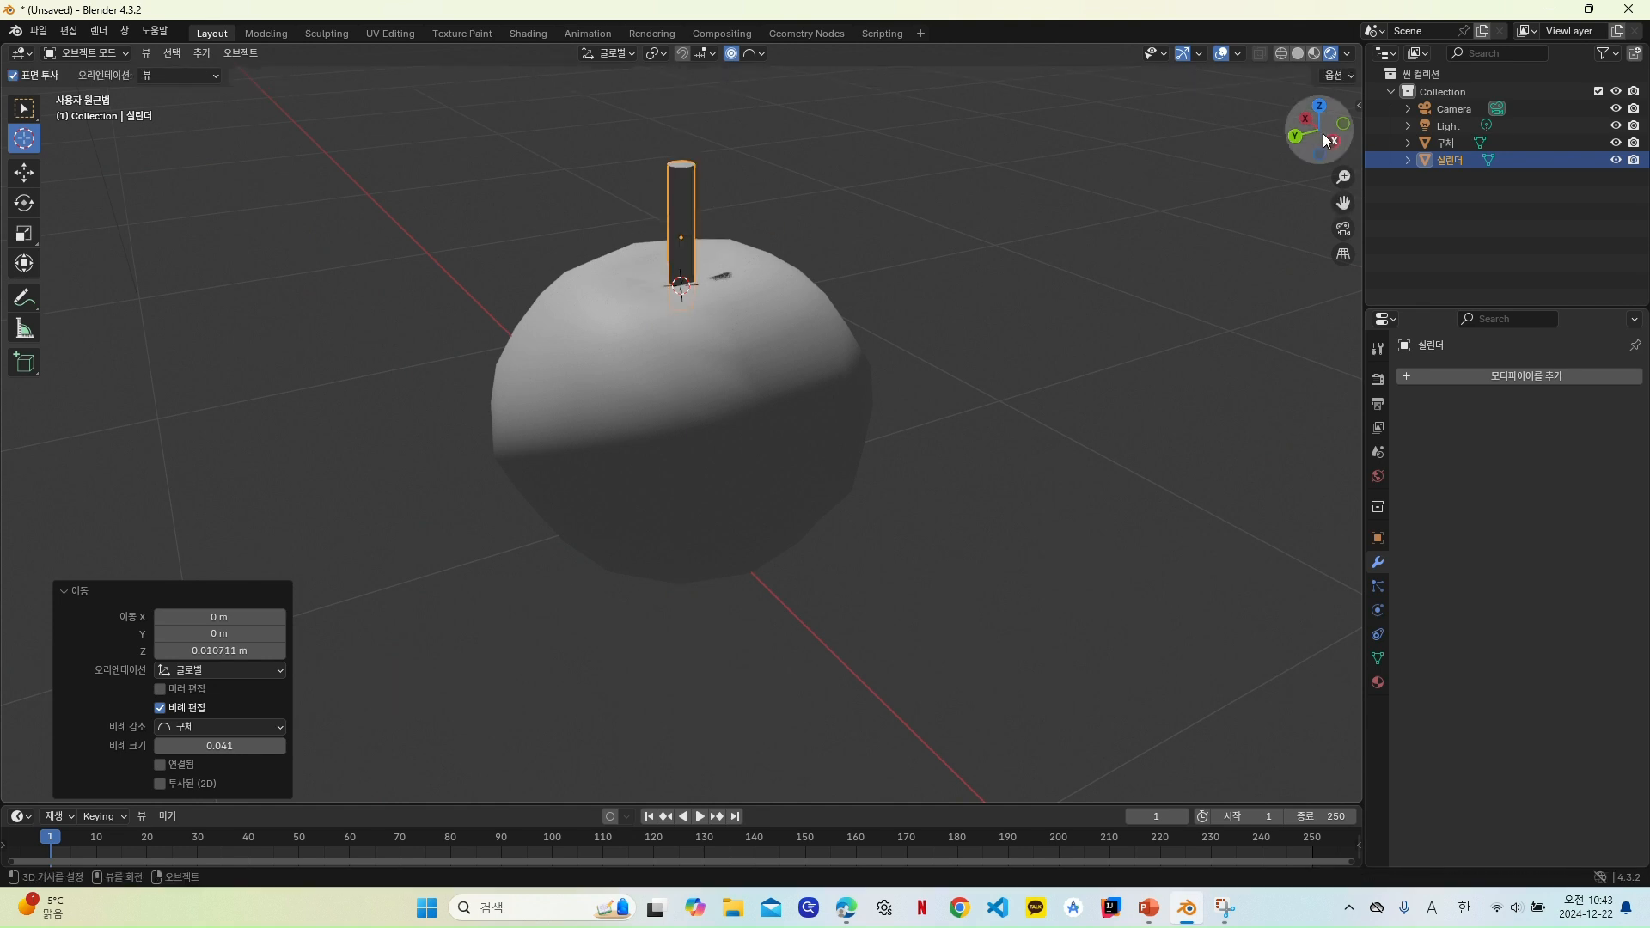
Step: In Edit Mode, cut three horizontal edge loops into the stem cylinder with Loop Cut, sliding them by a factor of about 0.026
{"action": "left_click_drag", "start_coordinate": [1315, 139], "coordinate": [1256, 152]}
{"action": "left_click", "coordinate": [122, 54]}
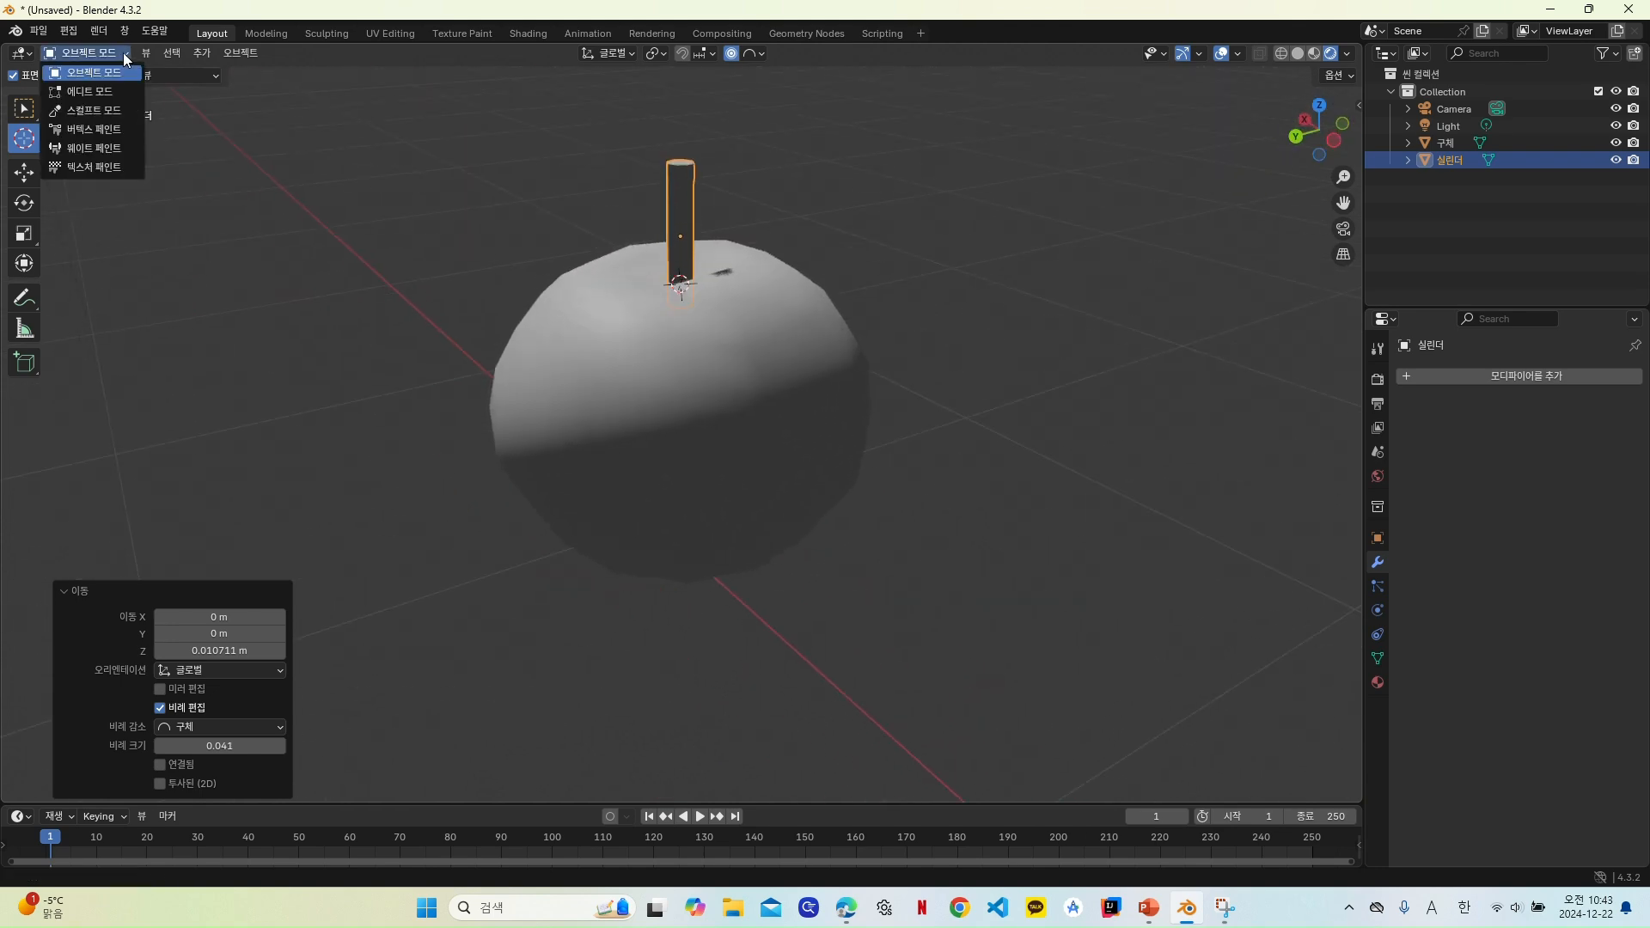
{"action": "left_click", "coordinate": [115, 93]}
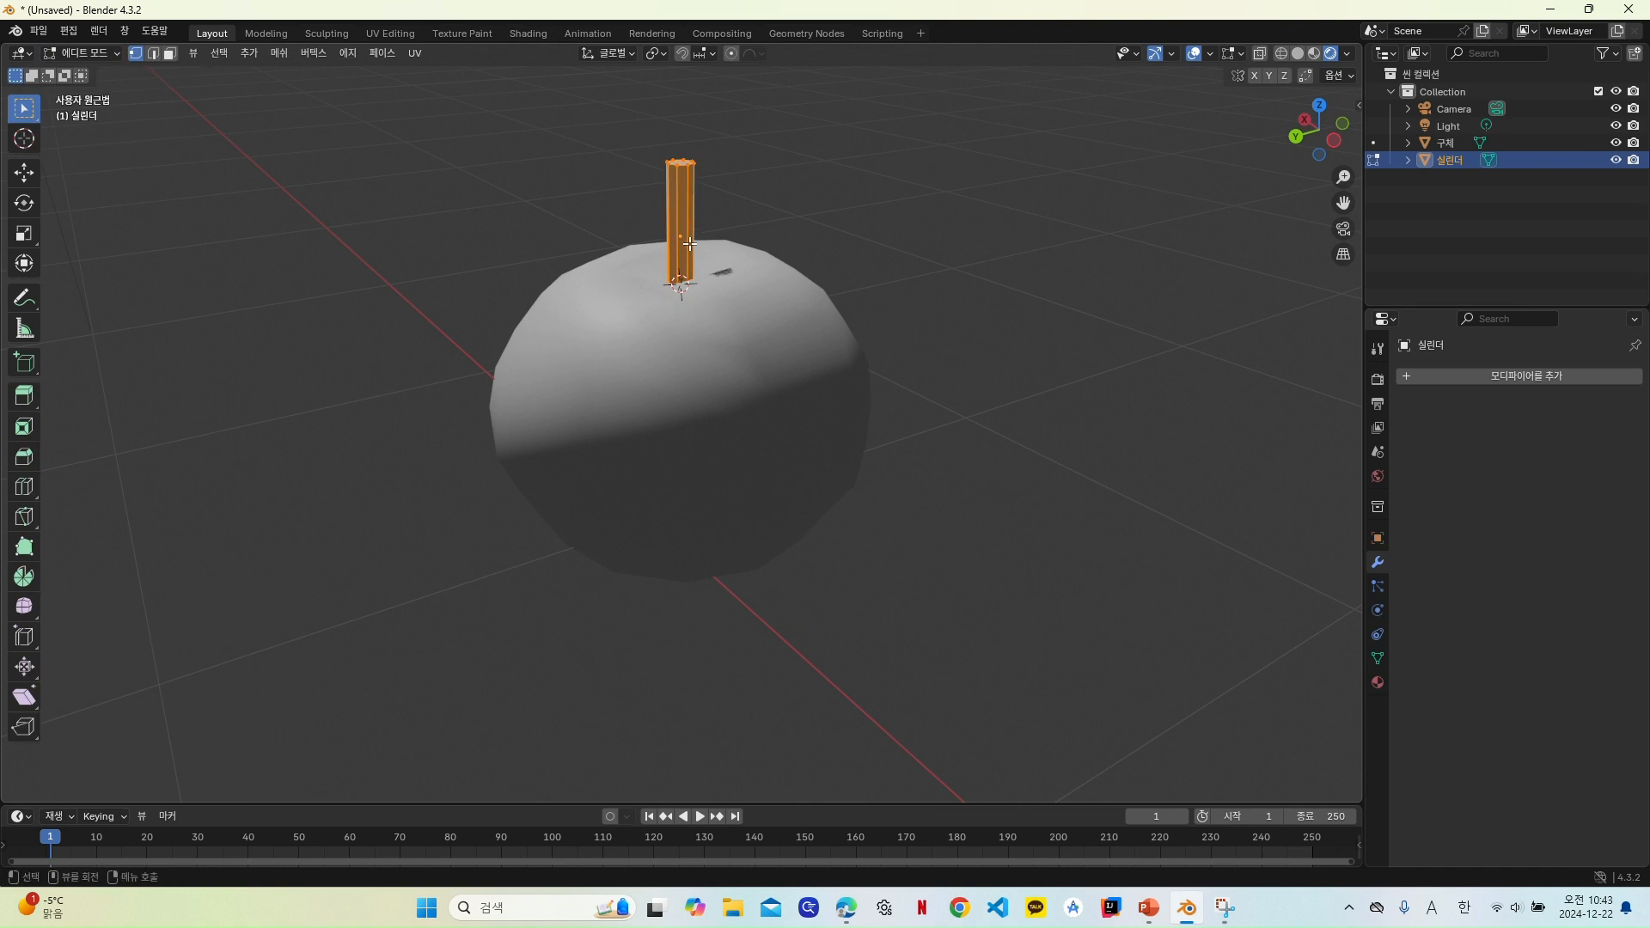
{"action": "key", "text": "ctrl+r"}
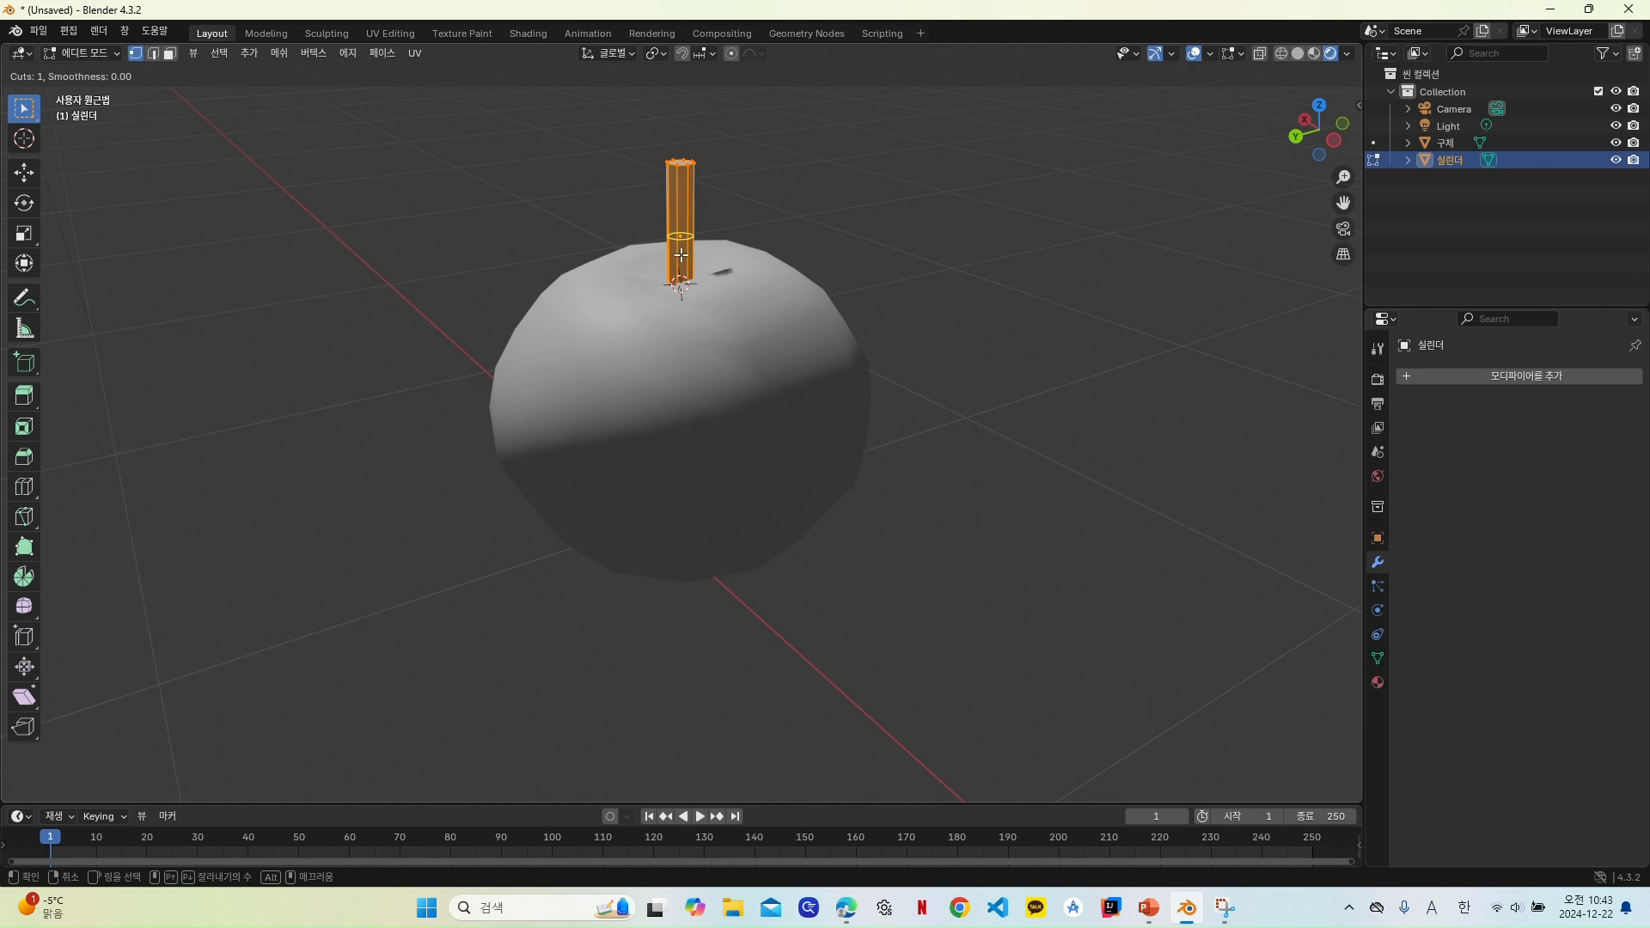
{"action": "scroll", "coordinate": [681, 255], "scroll_direction": "up", "scroll_amount": 2}
{"action": "left_click", "coordinate": [680, 255]}
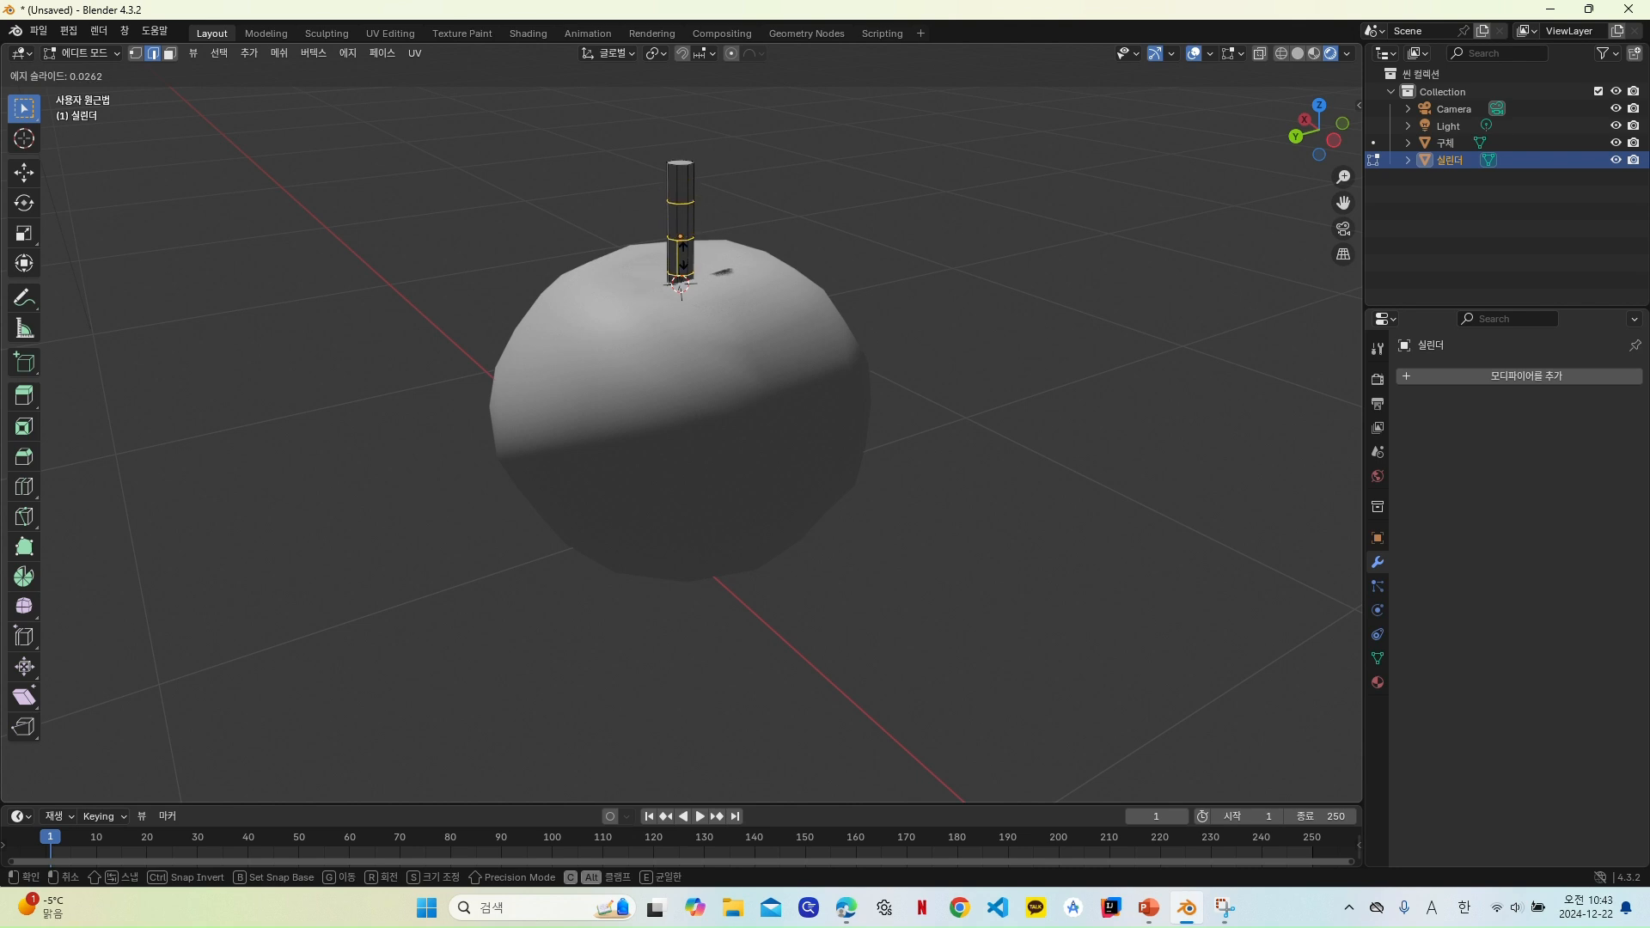
{"action": "left_click", "coordinate": [681, 237]}
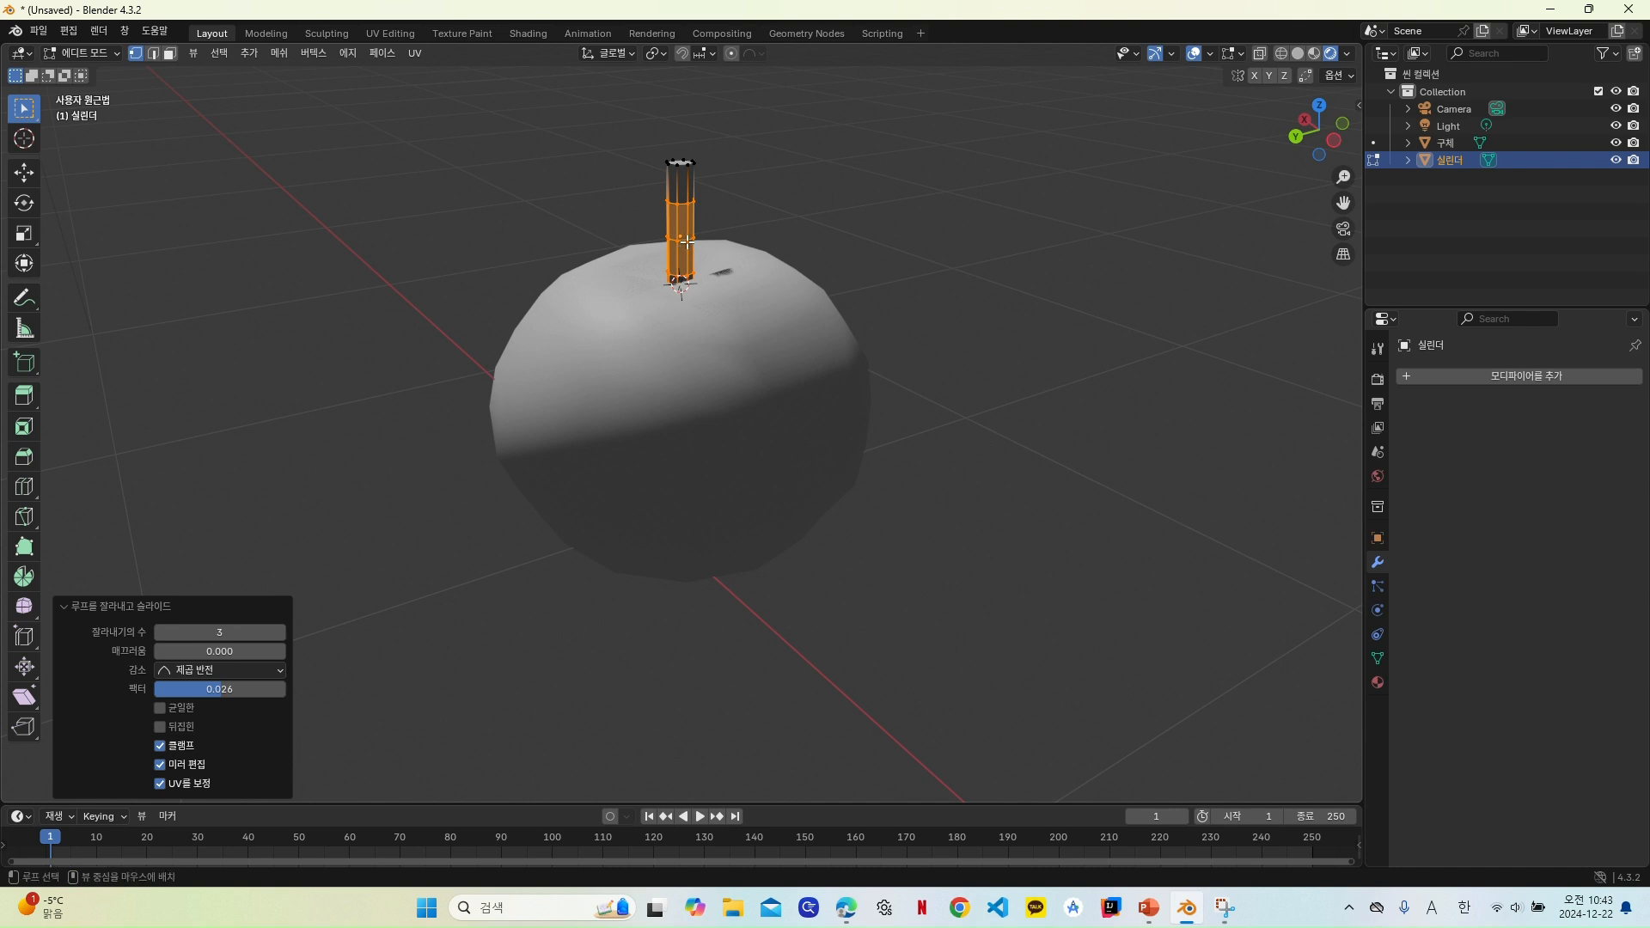
Step: Shift the stem's middle edge loop sideways about -0.002 m in X and -0.010 m in Y, plus about -0.001 m X and -0.003 m Z
{"action": "left_click", "coordinate": [685, 242], "text": "alt"}
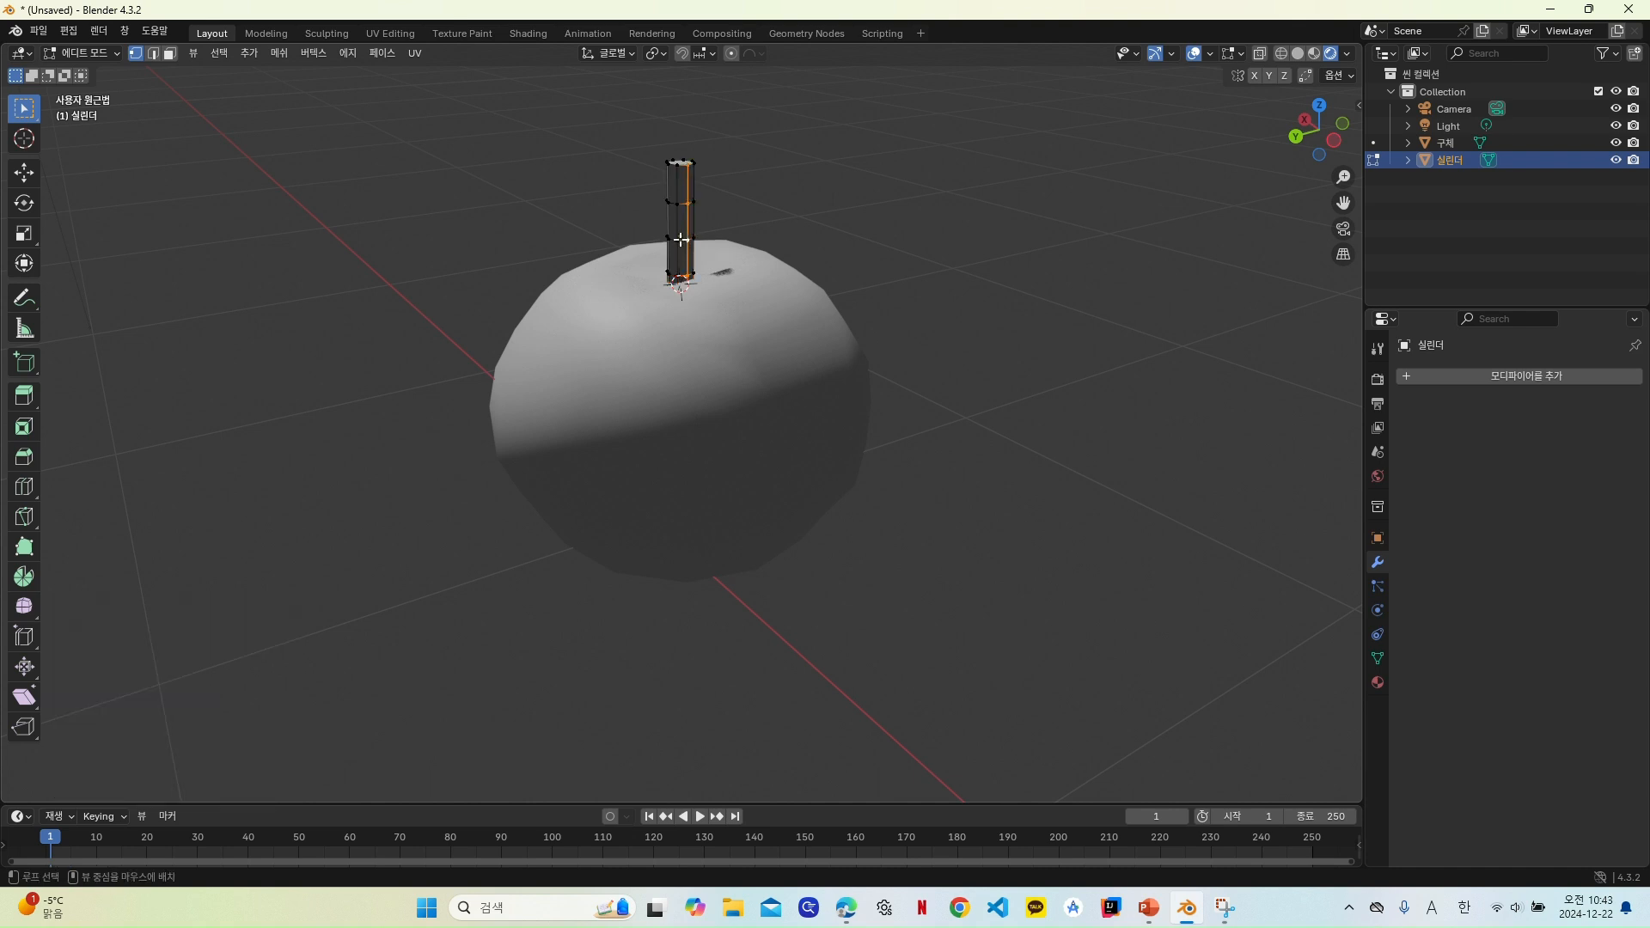
{"action": "left_click", "coordinate": [680, 241], "text": "alt"}
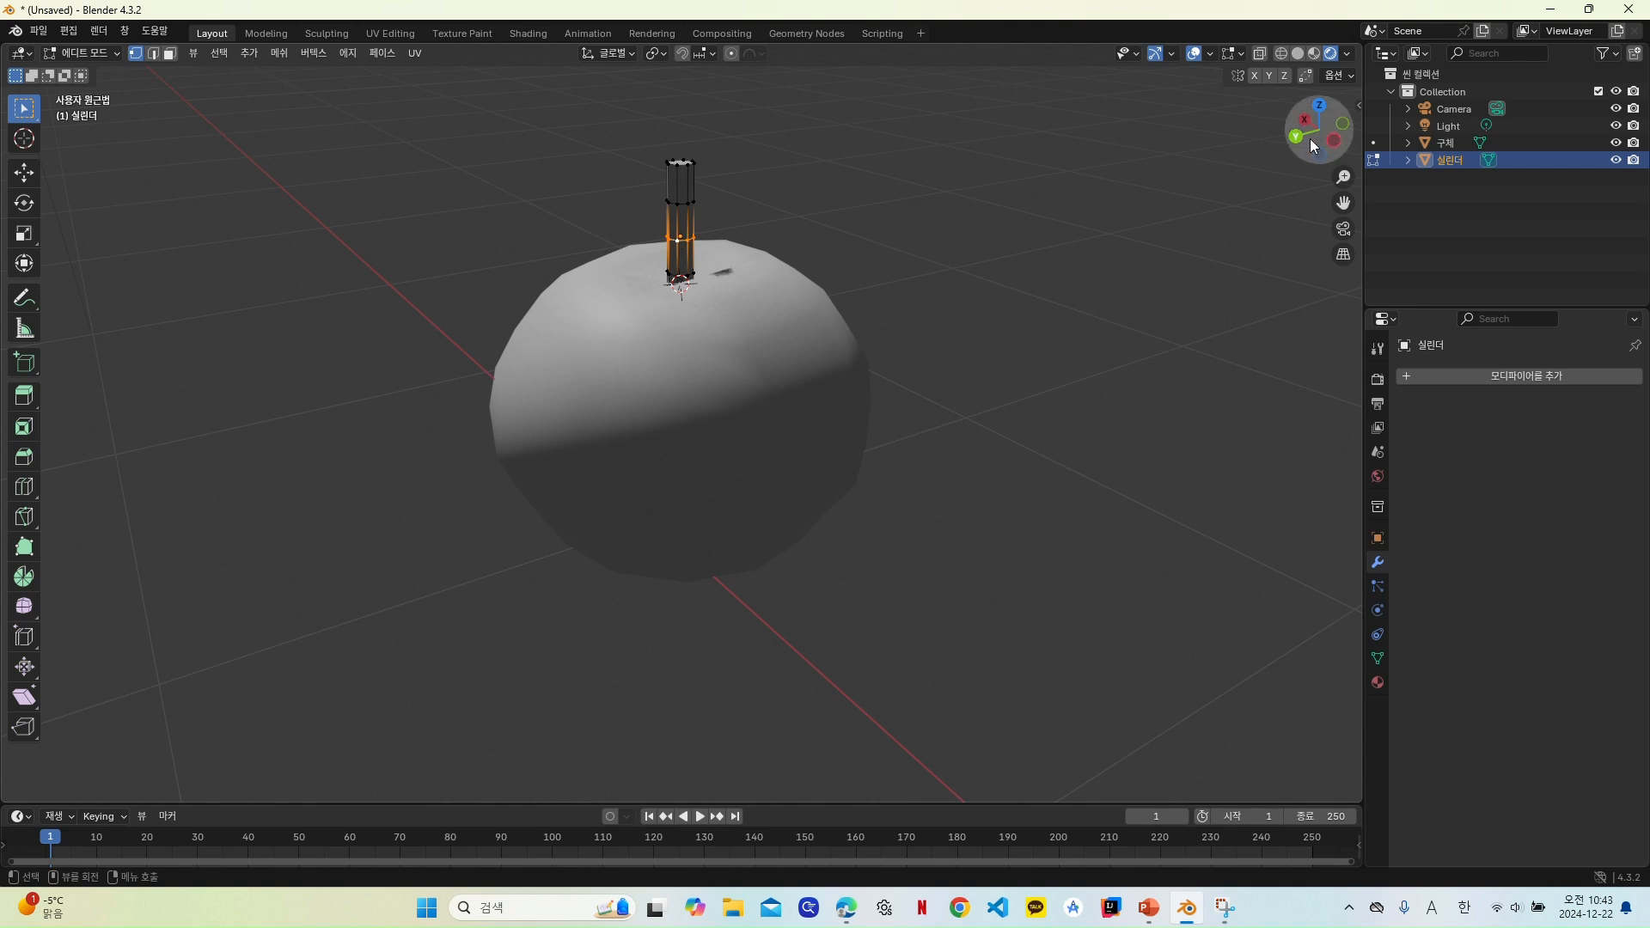
{"action": "left_click_drag", "start_coordinate": [1312, 146], "coordinate": [1304, 140]}
{"action": "key", "text": "g"}
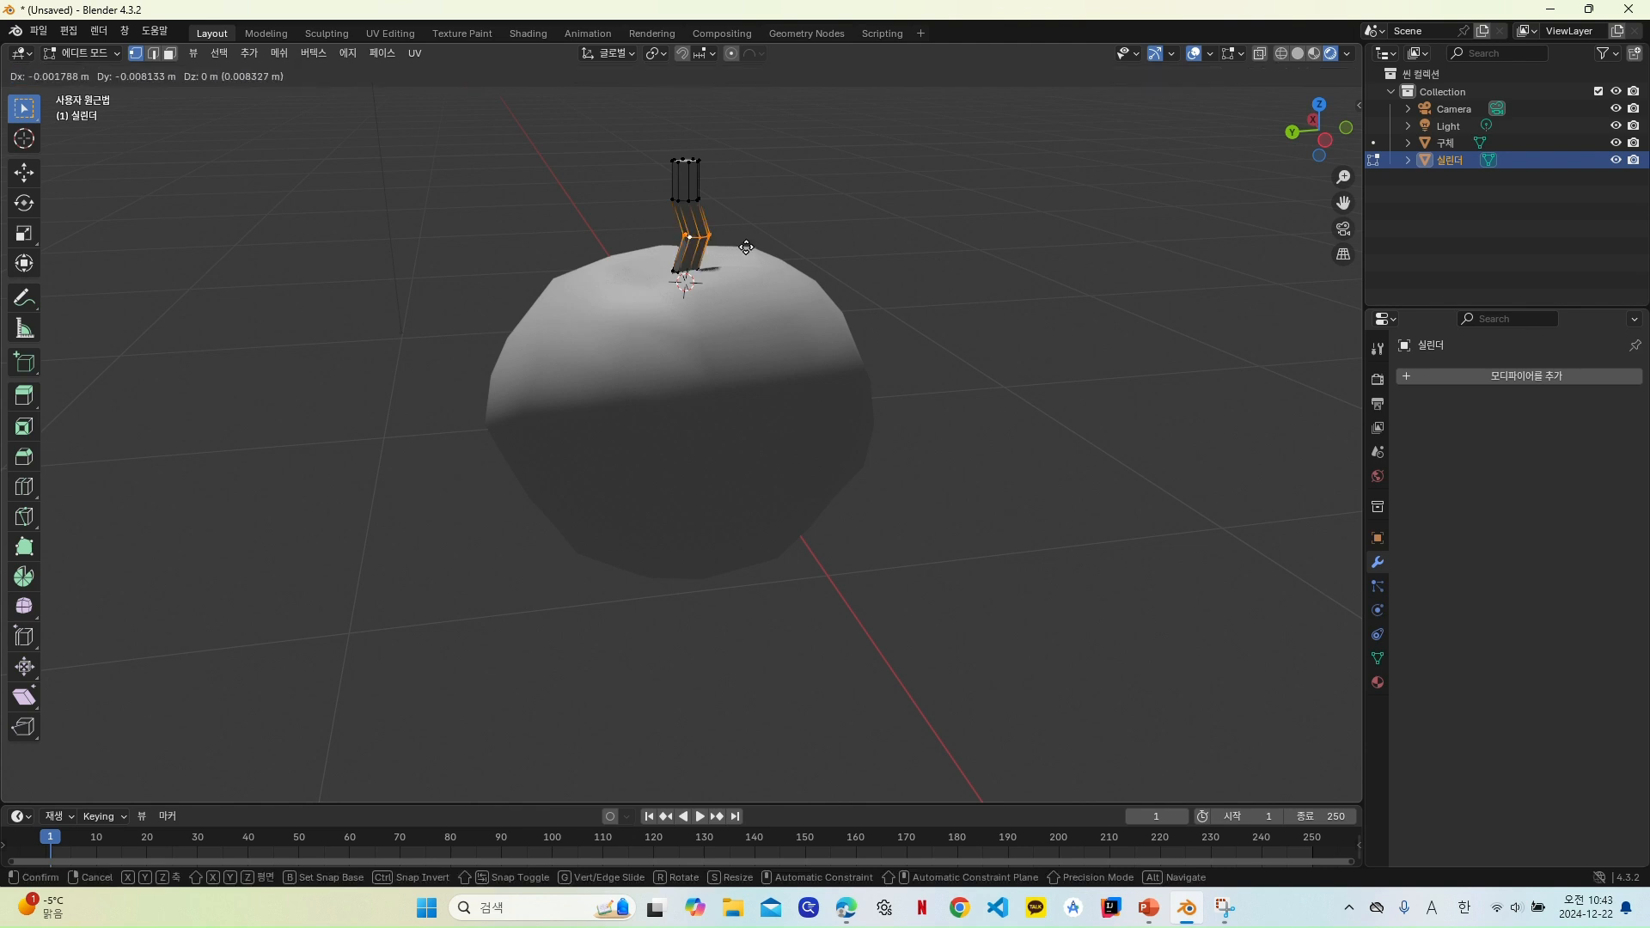
{"action": "left_click", "coordinate": [749, 248]}
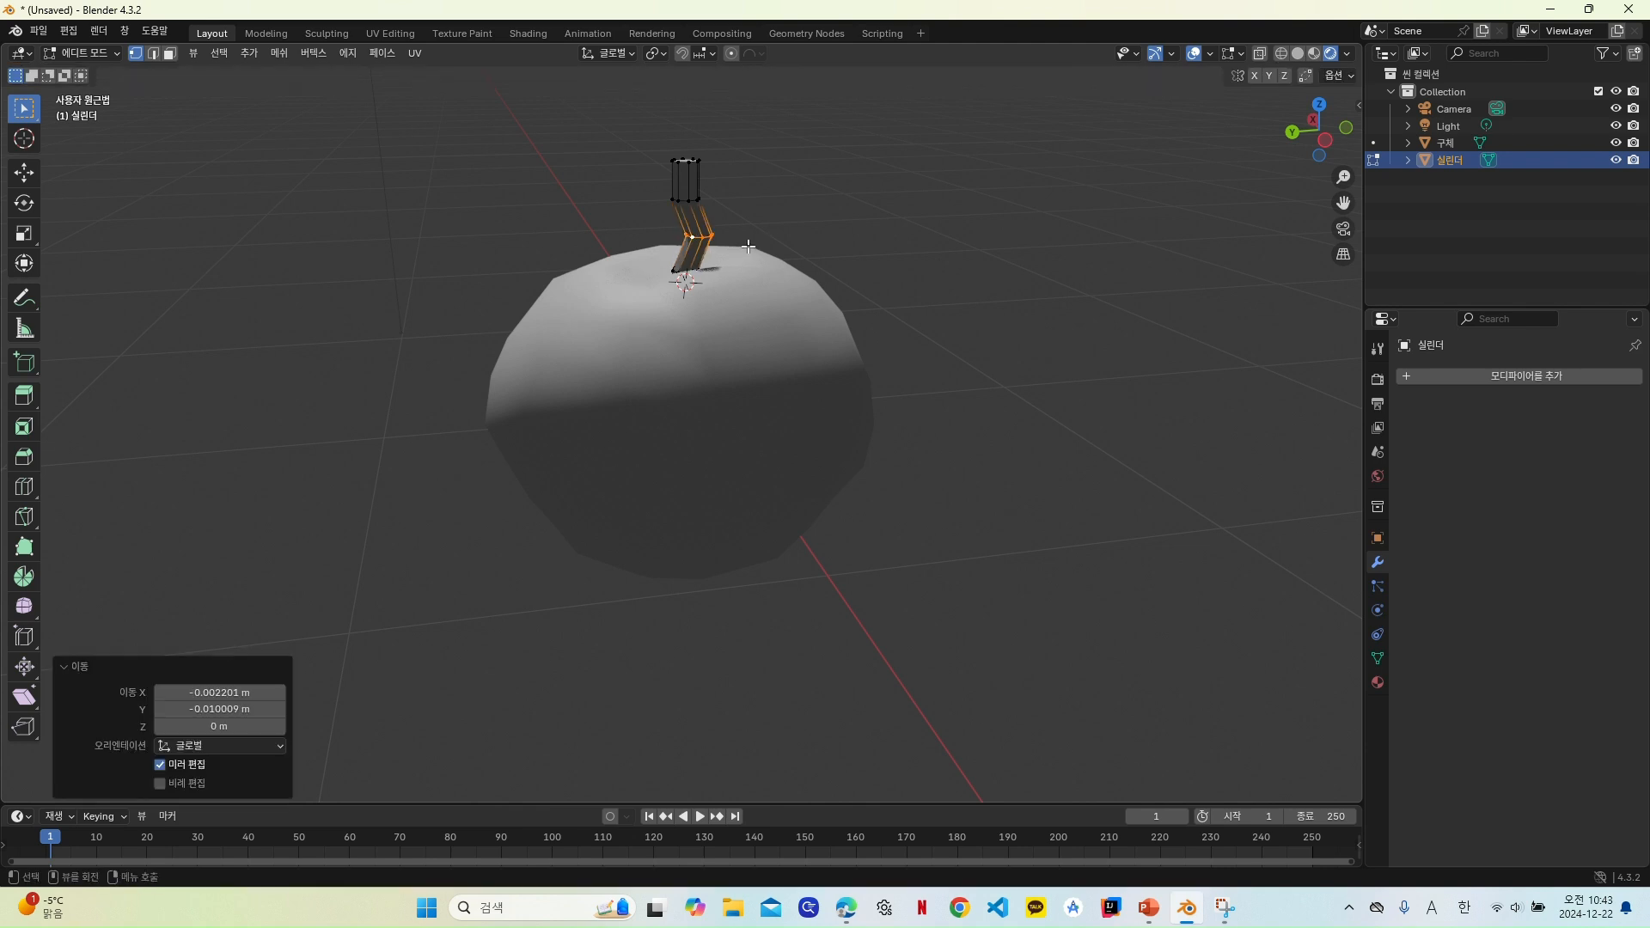
{"action": "key", "text": "g"}
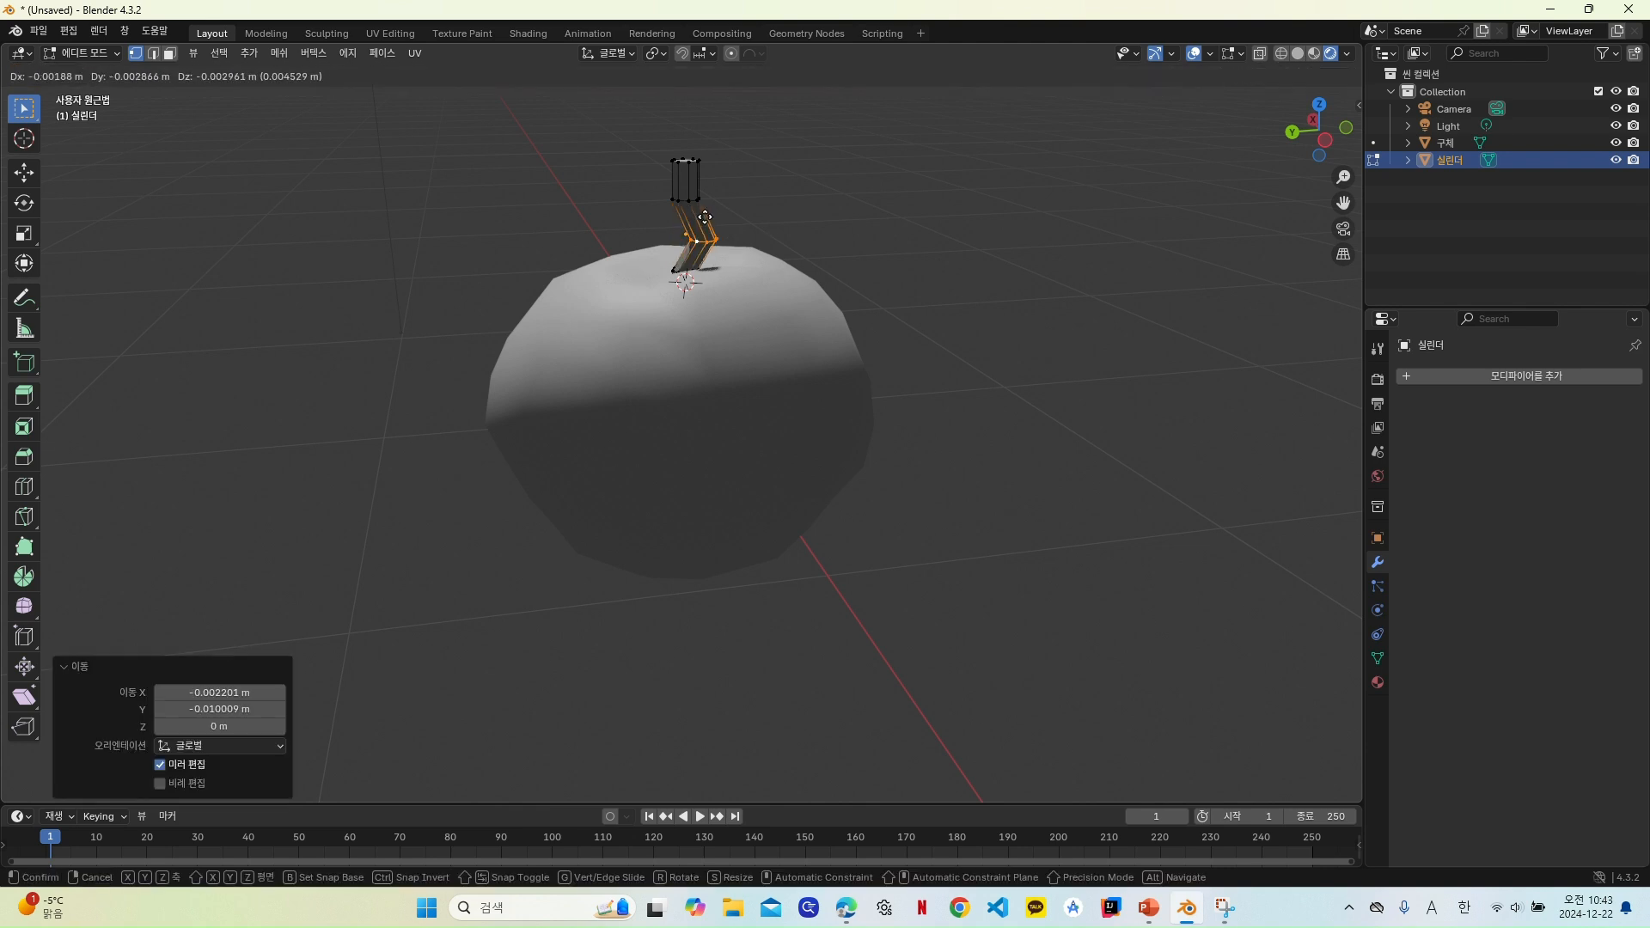
{"action": "left_click", "coordinate": [692, 202]}
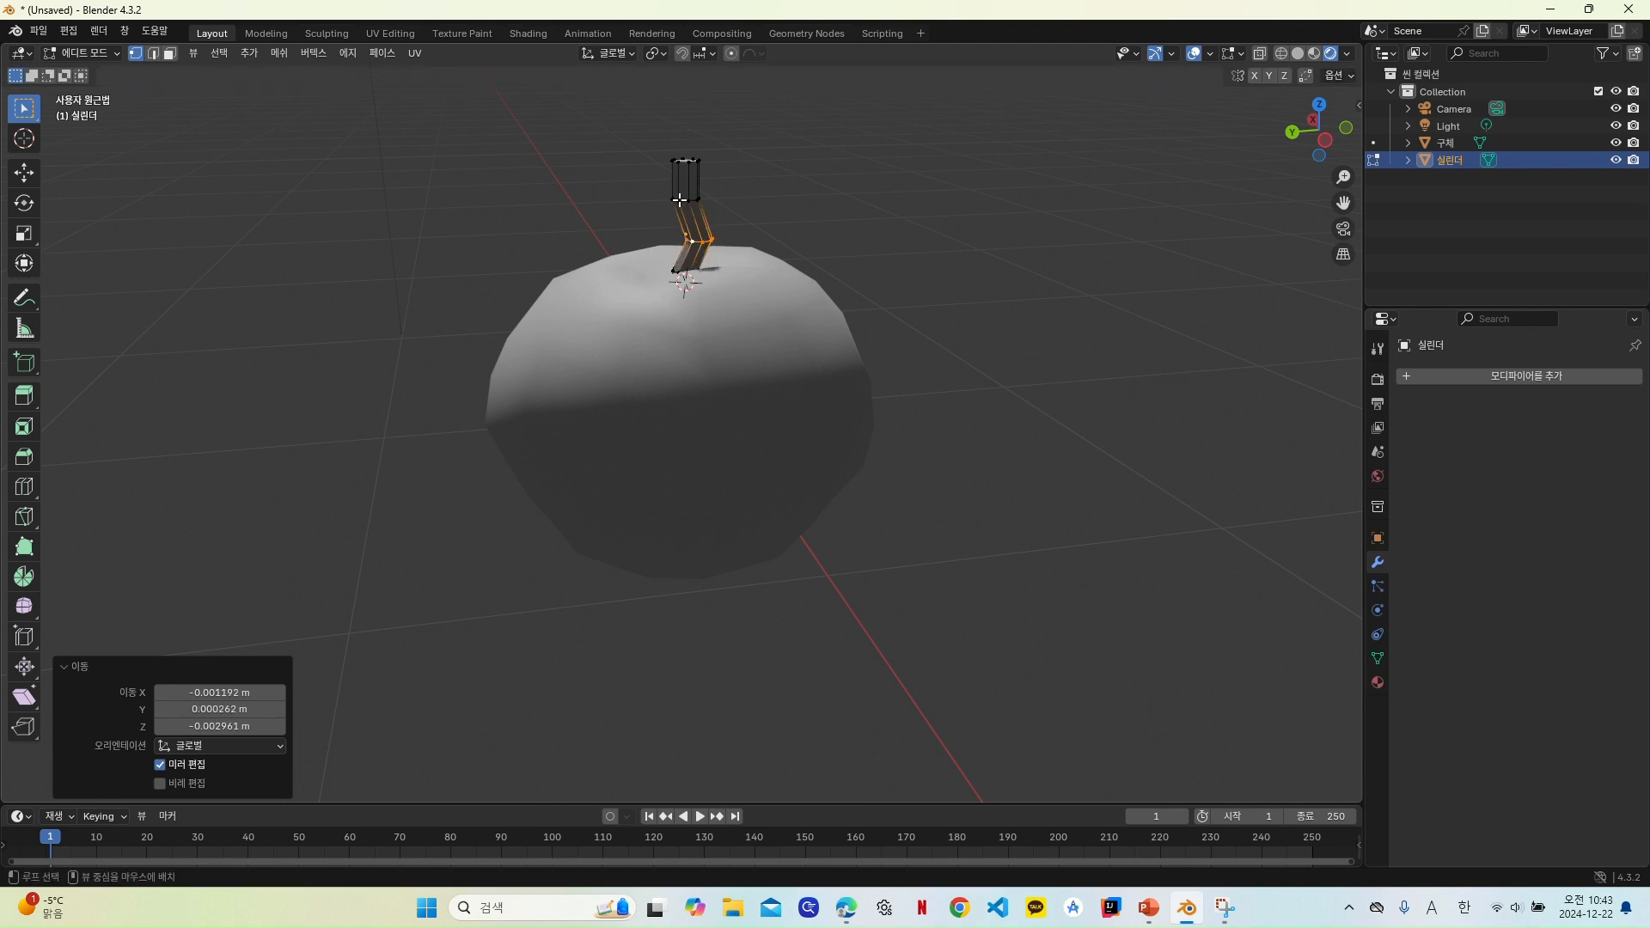
Step: Move the stem's upper cut loop about -0.006 m in X, -0.012 m in Y and -0.007 m in Z to bend the stem
{"action": "left_click", "coordinate": [683, 202], "text": "alt"}
{"action": "key", "text": "g"}
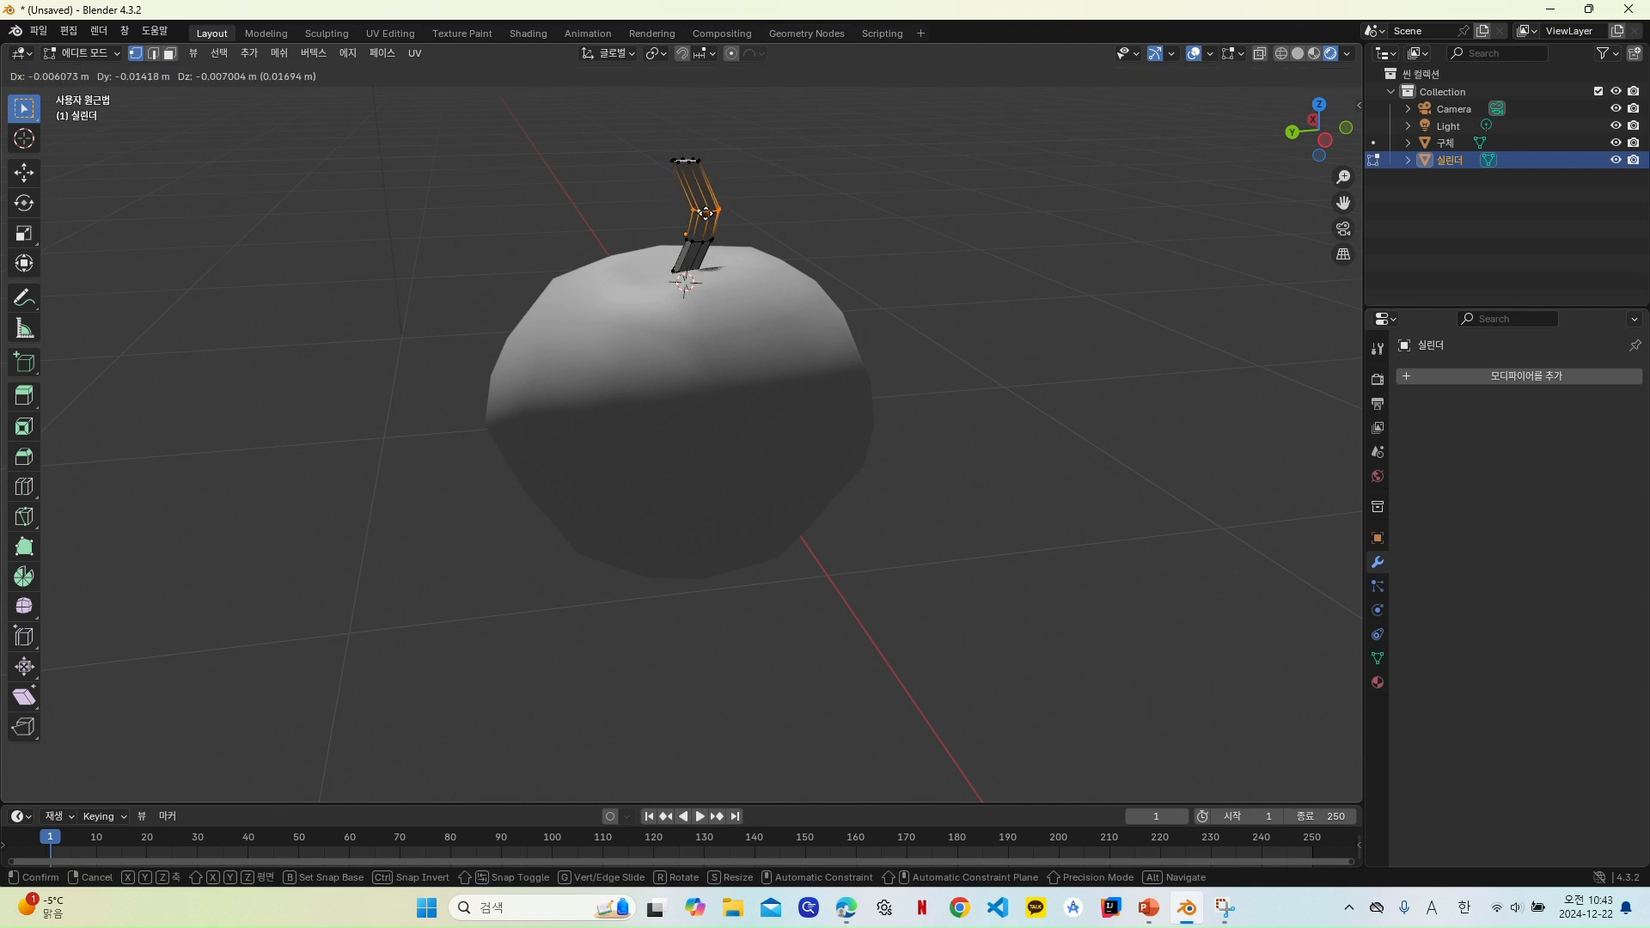
{"action": "left_click", "coordinate": [702, 211]}
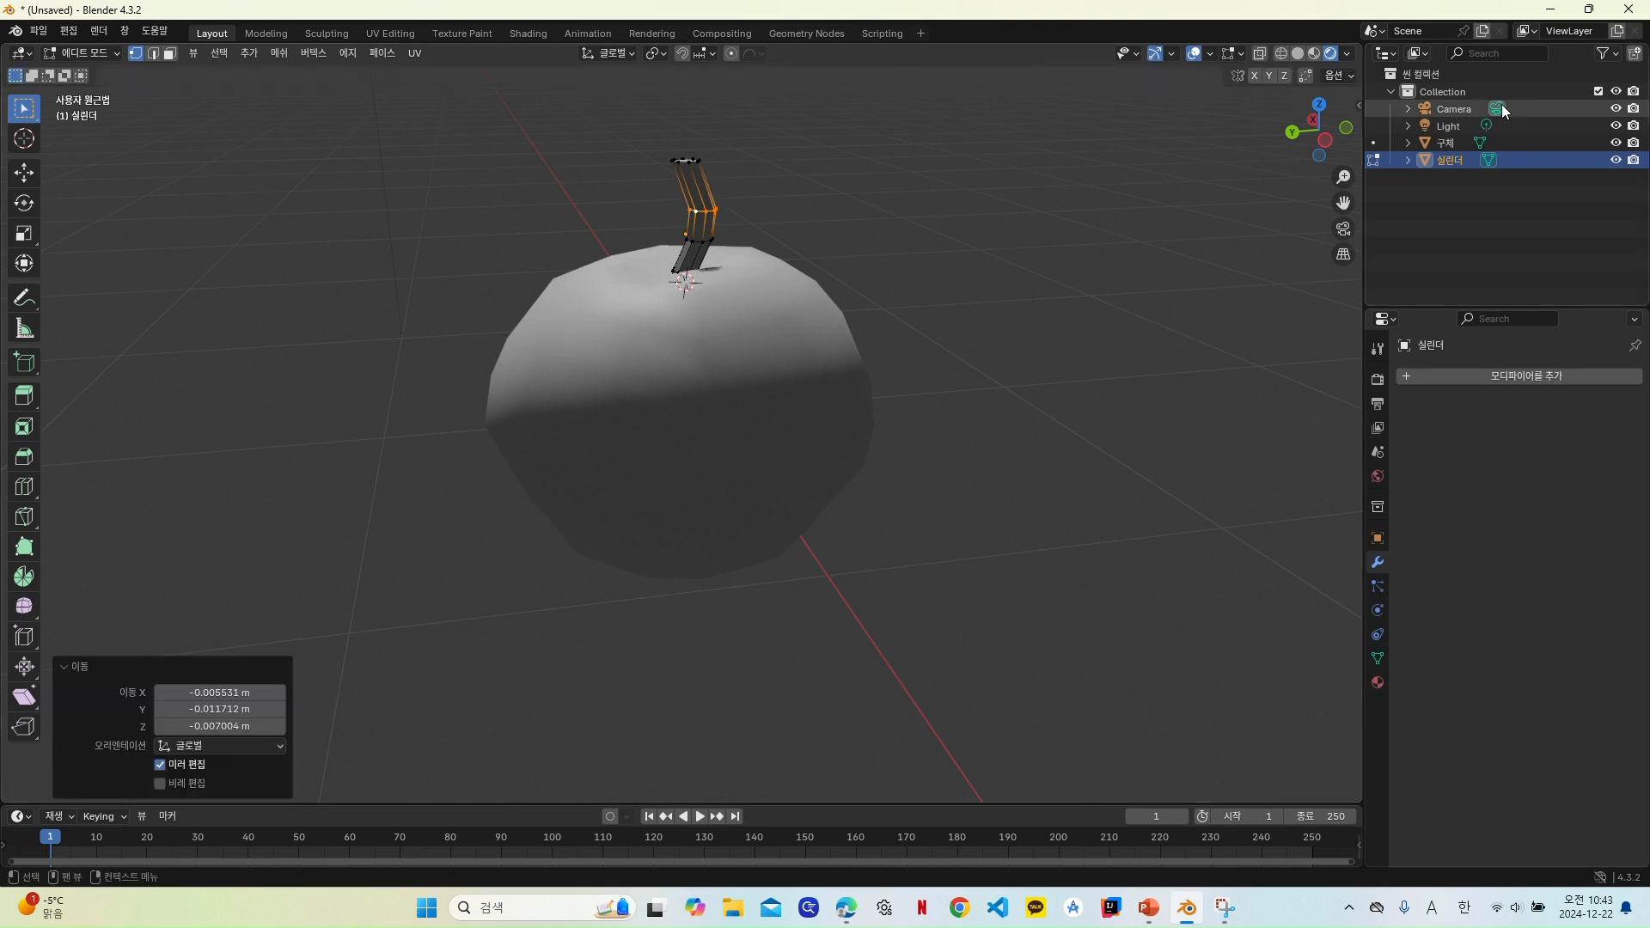
Step: Return to Object Mode and apply Shade Smooth (셰이드 스무스) to the bent stem
{"action": "left_click_drag", "start_coordinate": [1307, 153], "coordinate": [1264, 165]}
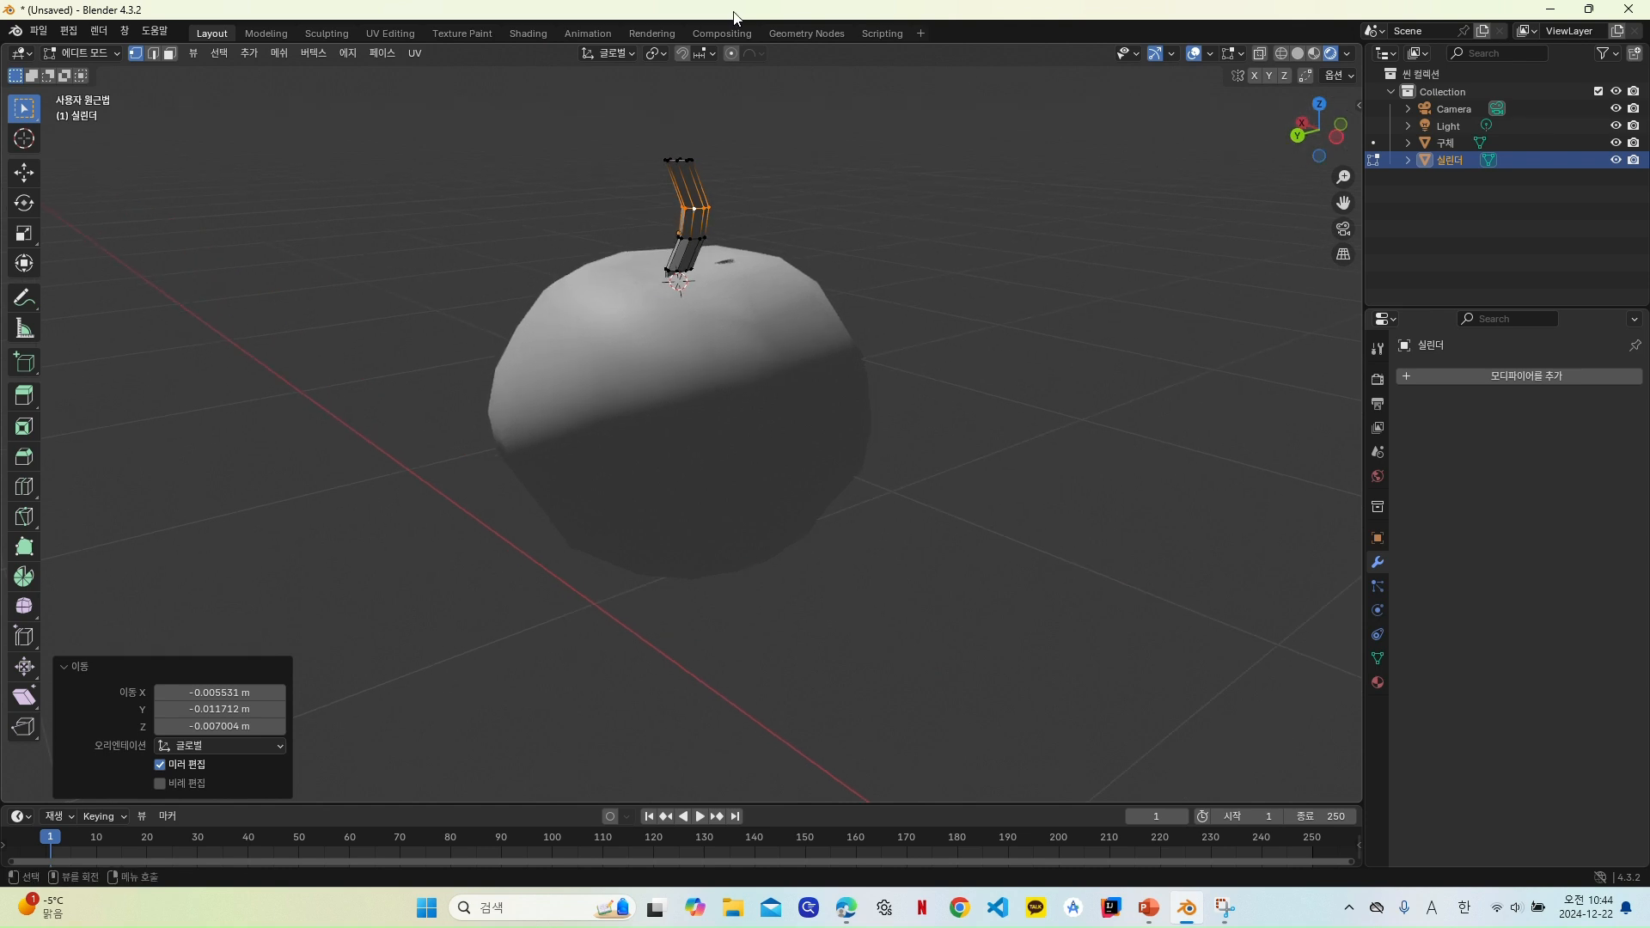
{"action": "left_click", "coordinate": [100, 58]}
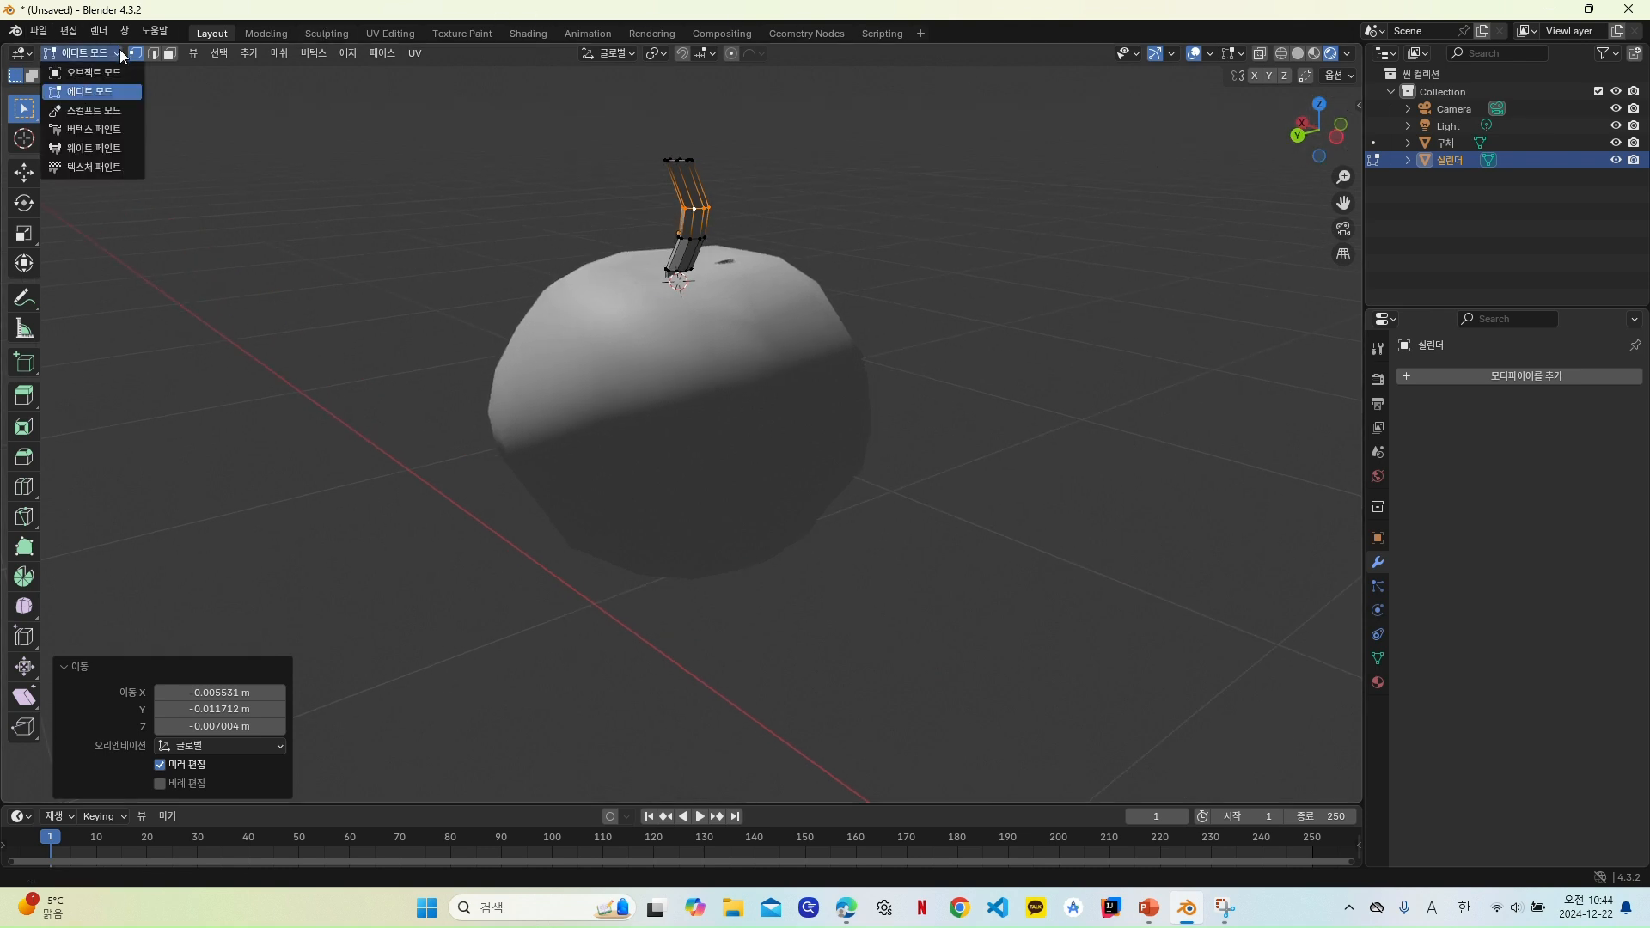
{"action": "left_click", "coordinate": [107, 65]}
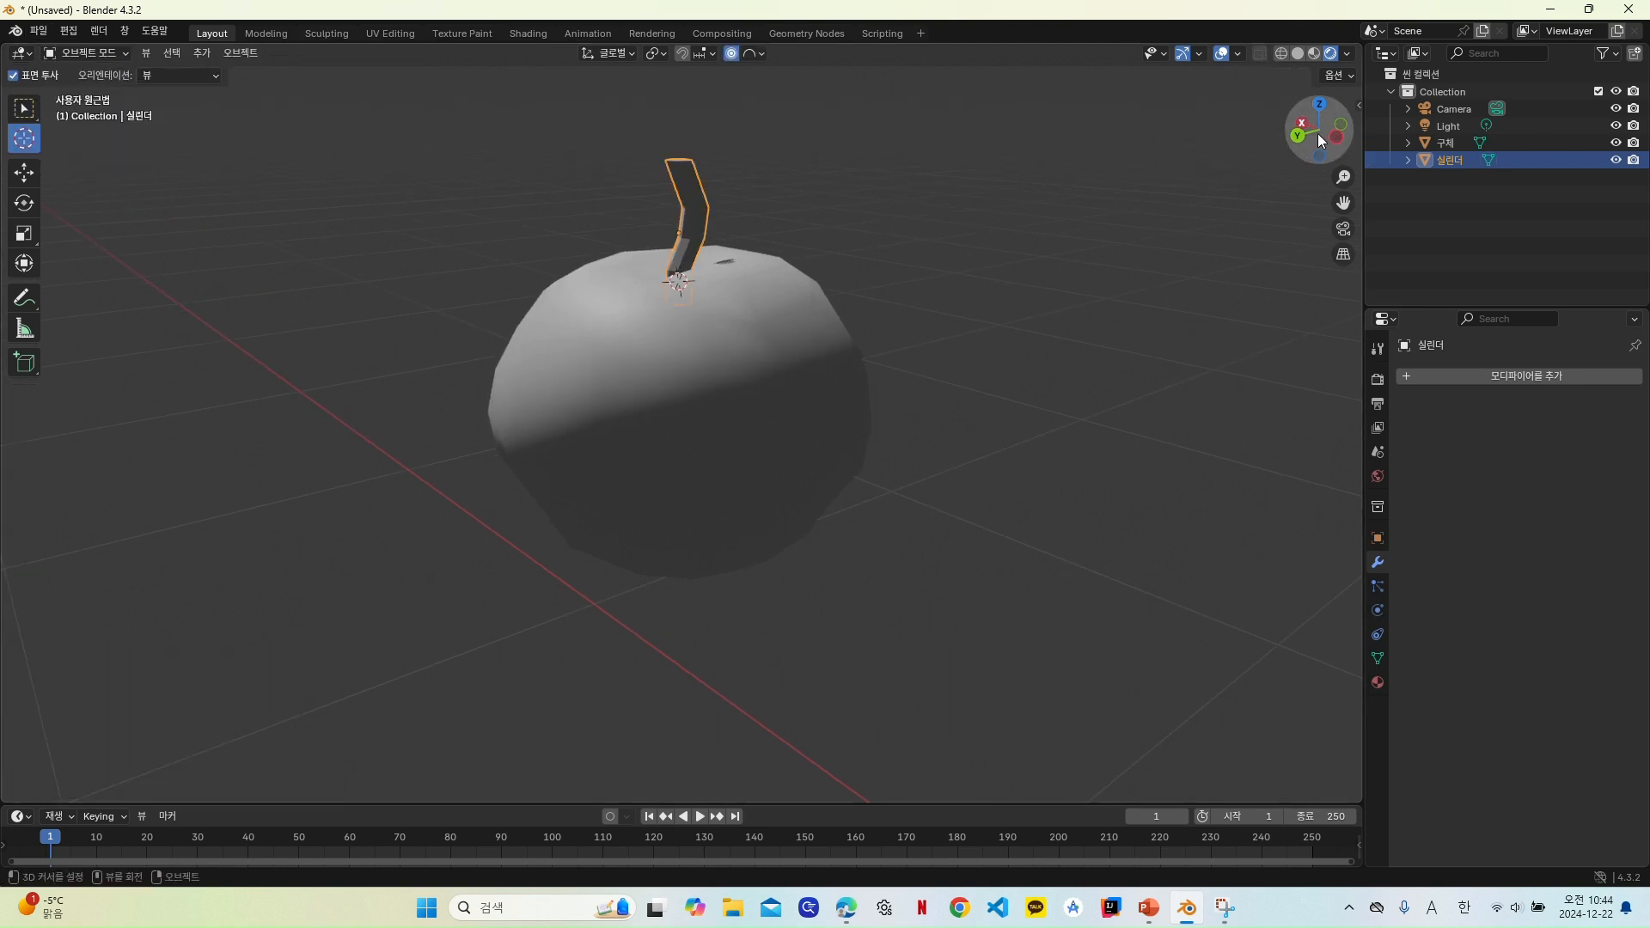
{"action": "mouse_move", "coordinate": [1312, 136]}
{"action": "left_mouse_down"}
{"action": "mouse_move", "coordinate": [1303, 162]}
{"action": "mouse_move", "coordinate": [1313, 112]}
{"action": "mouse_move", "coordinate": [1354, 122]}
{"action": "mouse_move", "coordinate": [1351, 183]}
{"action": "mouse_move", "coordinate": [1332, 179]}
{"action": "mouse_move", "coordinate": [1324, 137]}
{"action": "left_mouse_up"}
{"action": "right_click", "coordinate": [703, 217]}
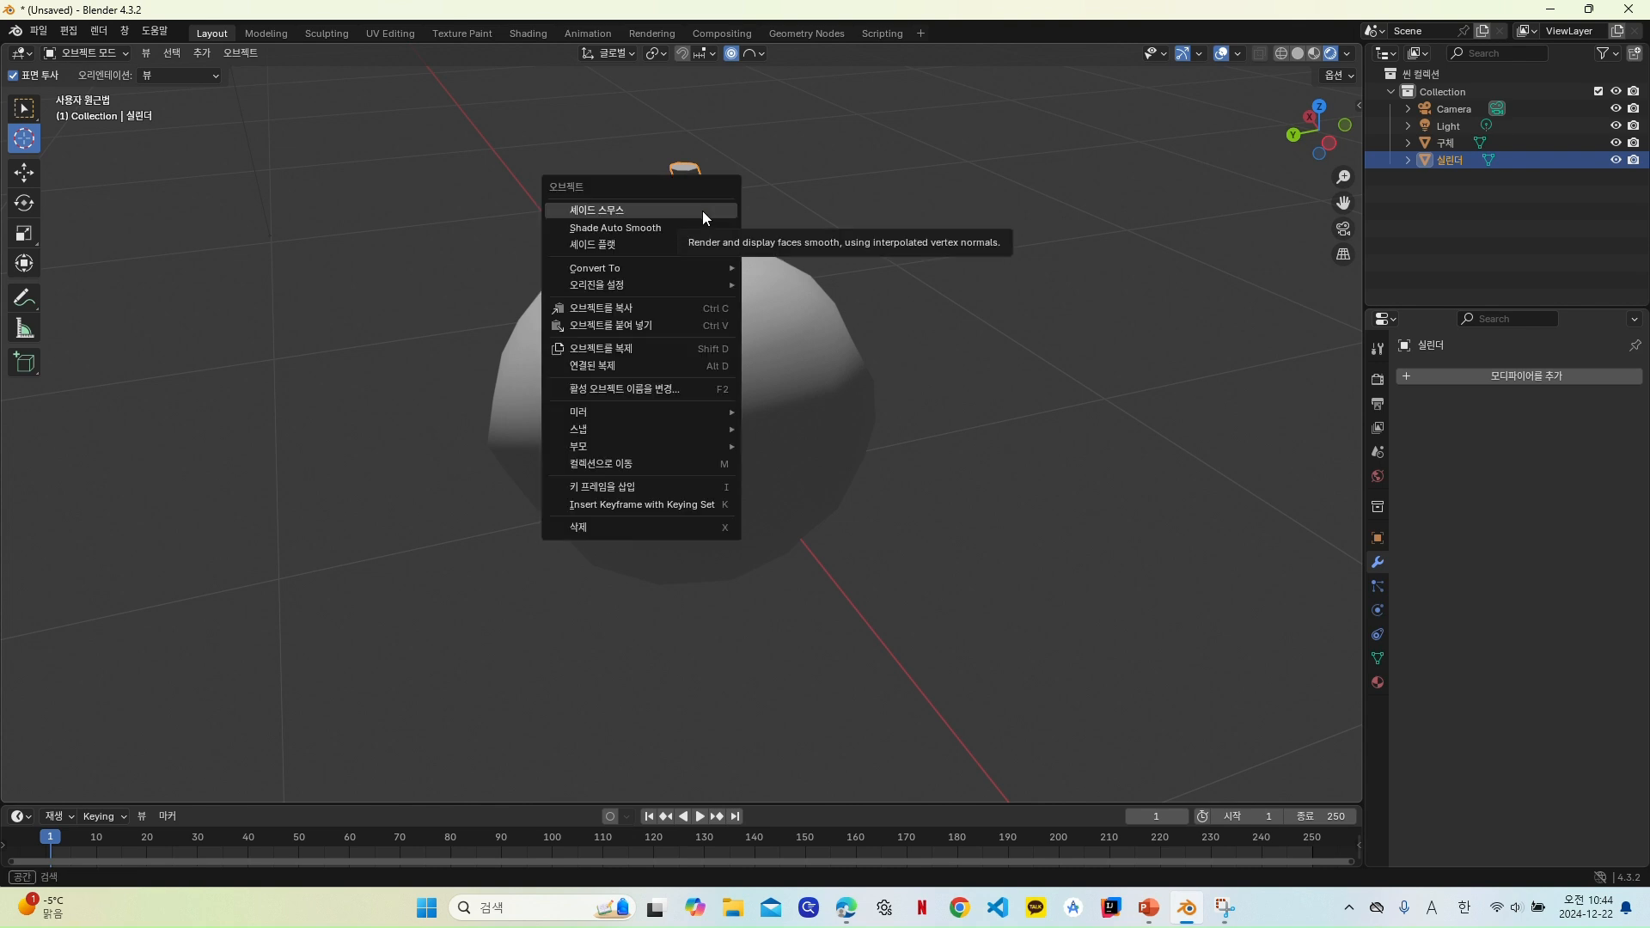
{"action": "left_click", "coordinate": [703, 210]}
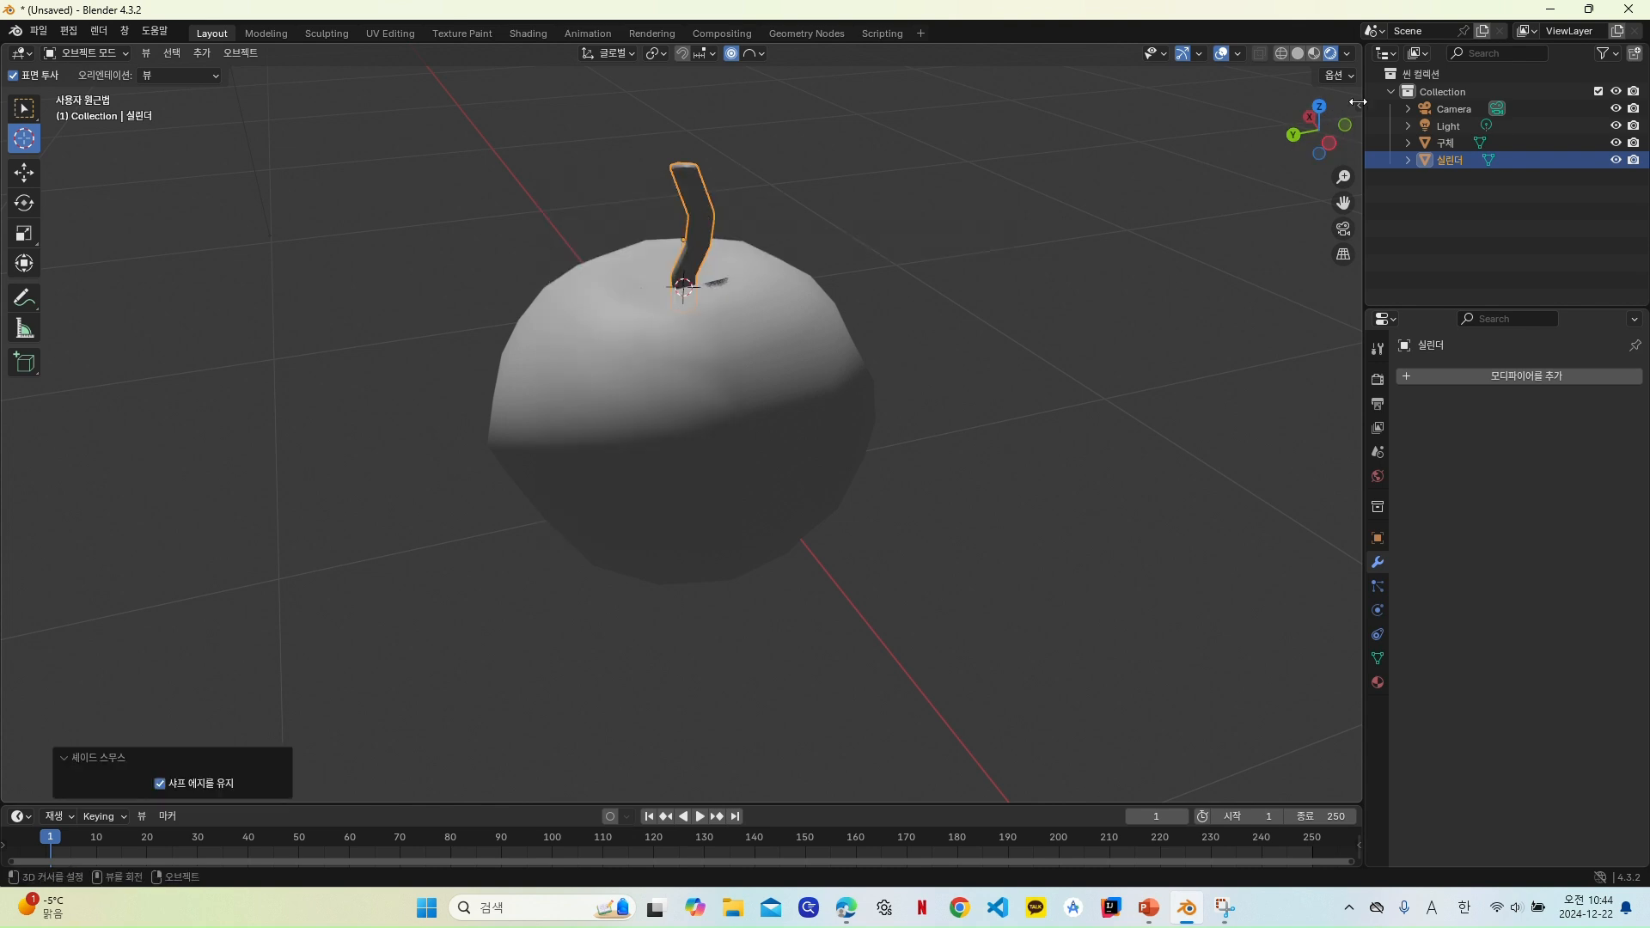
{"action": "mouse_move", "coordinate": [1321, 140]}
{"action": "left_mouse_down"}
{"action": "mouse_move", "coordinate": [1345, 144]}
{"action": "mouse_move", "coordinate": [1319, 110]}
{"action": "mouse_move", "coordinate": [1256, 105]}
{"action": "mouse_move", "coordinate": [1282, 193]}
{"action": "mouse_move", "coordinate": [1313, 149]}
{"action": "left_mouse_up"}
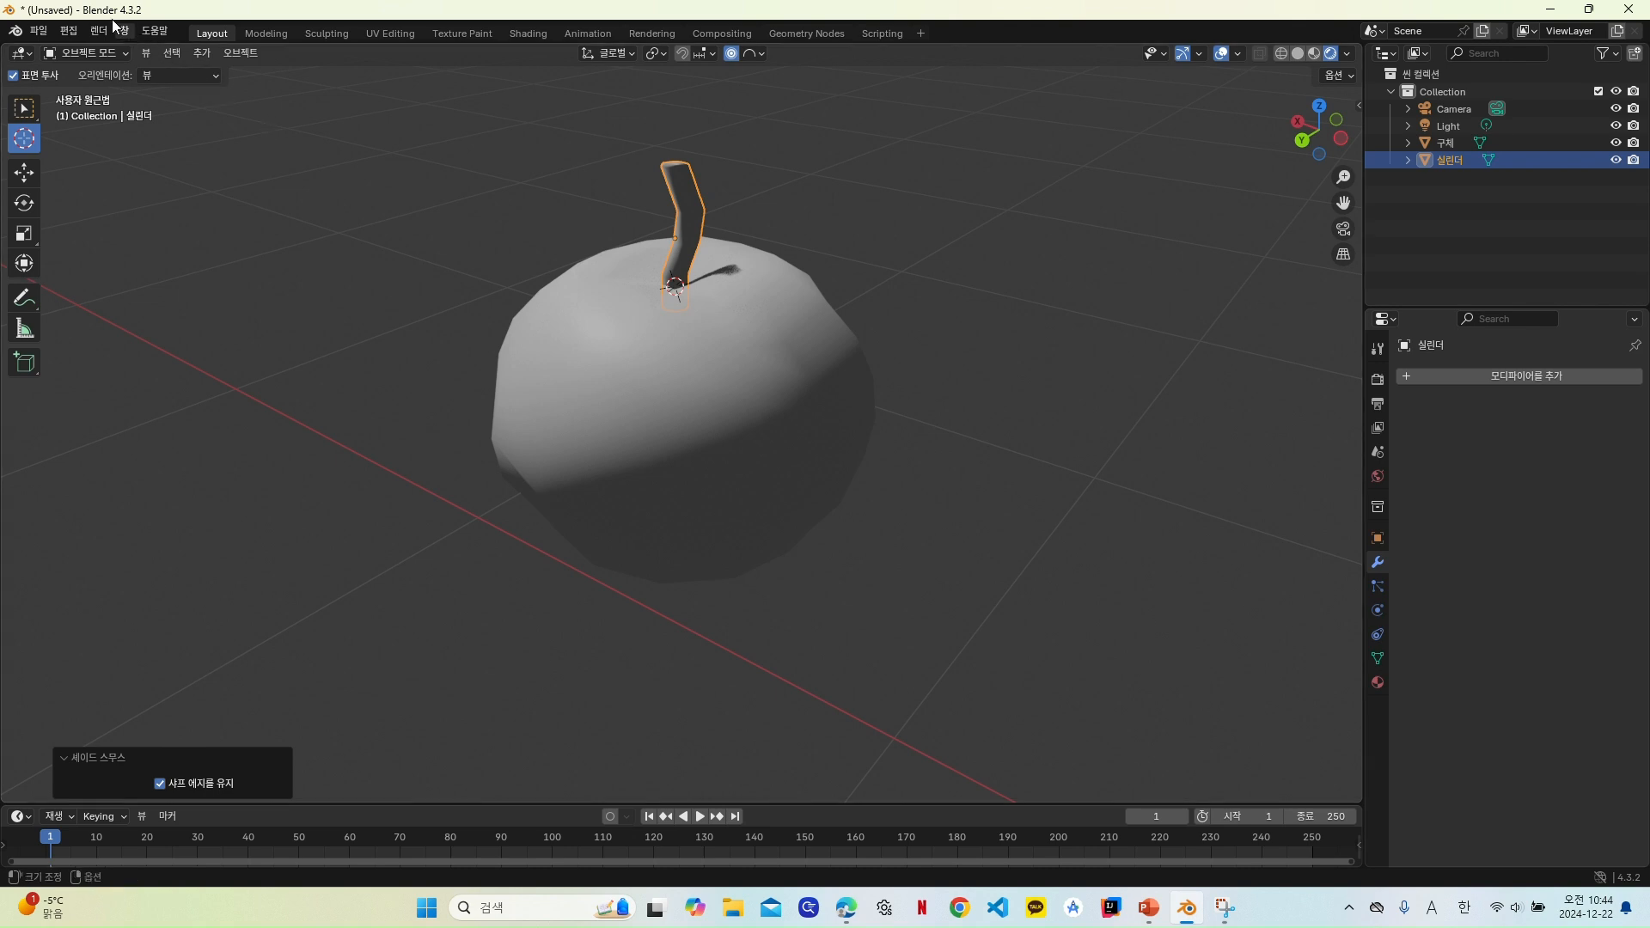
Step: Check in the preferences' add-ons whether Node Wrangler is enabled
{"action": "left_click", "coordinate": [73, 33]}
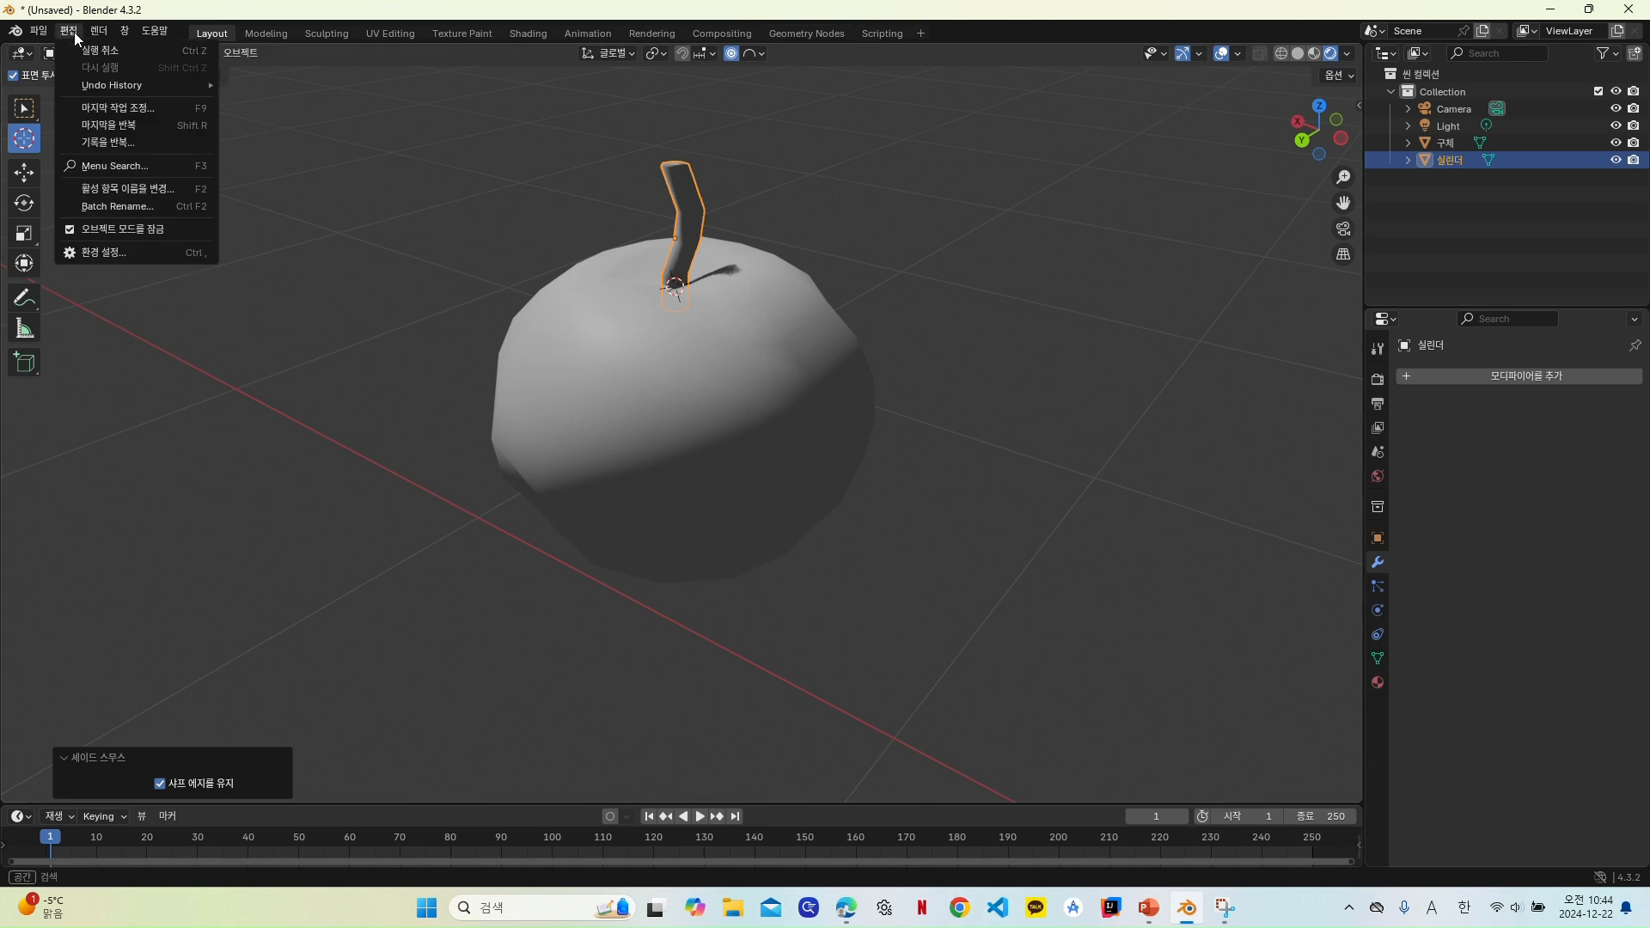
{"action": "left_click", "coordinate": [126, 253]}
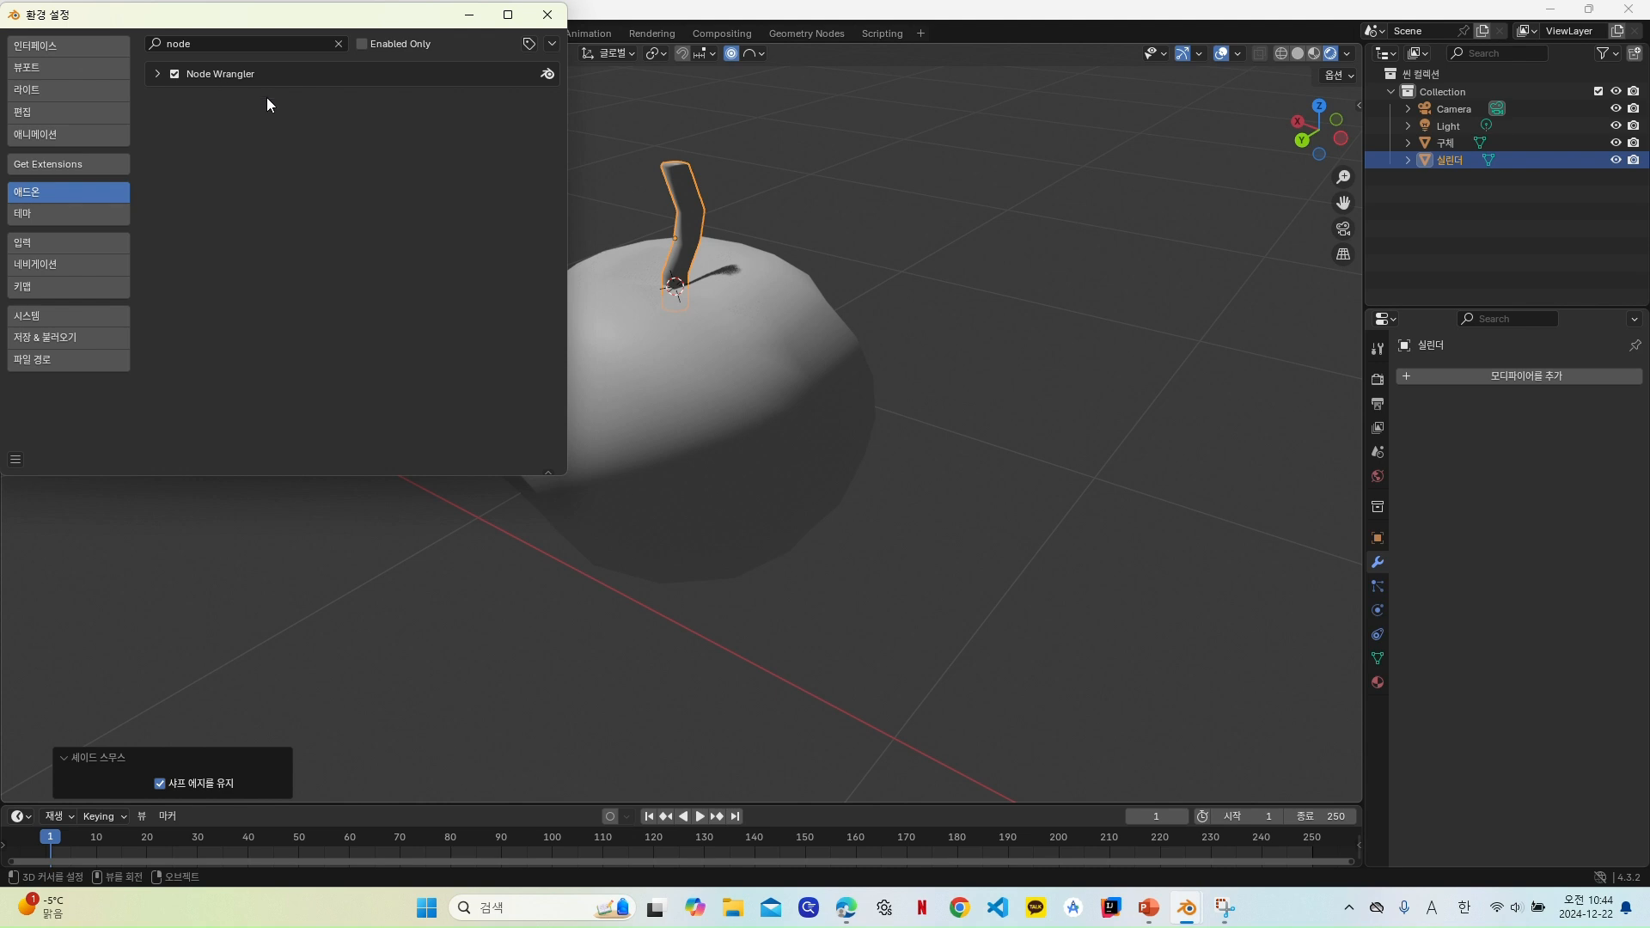
{"action": "left_click", "coordinate": [547, 15]}
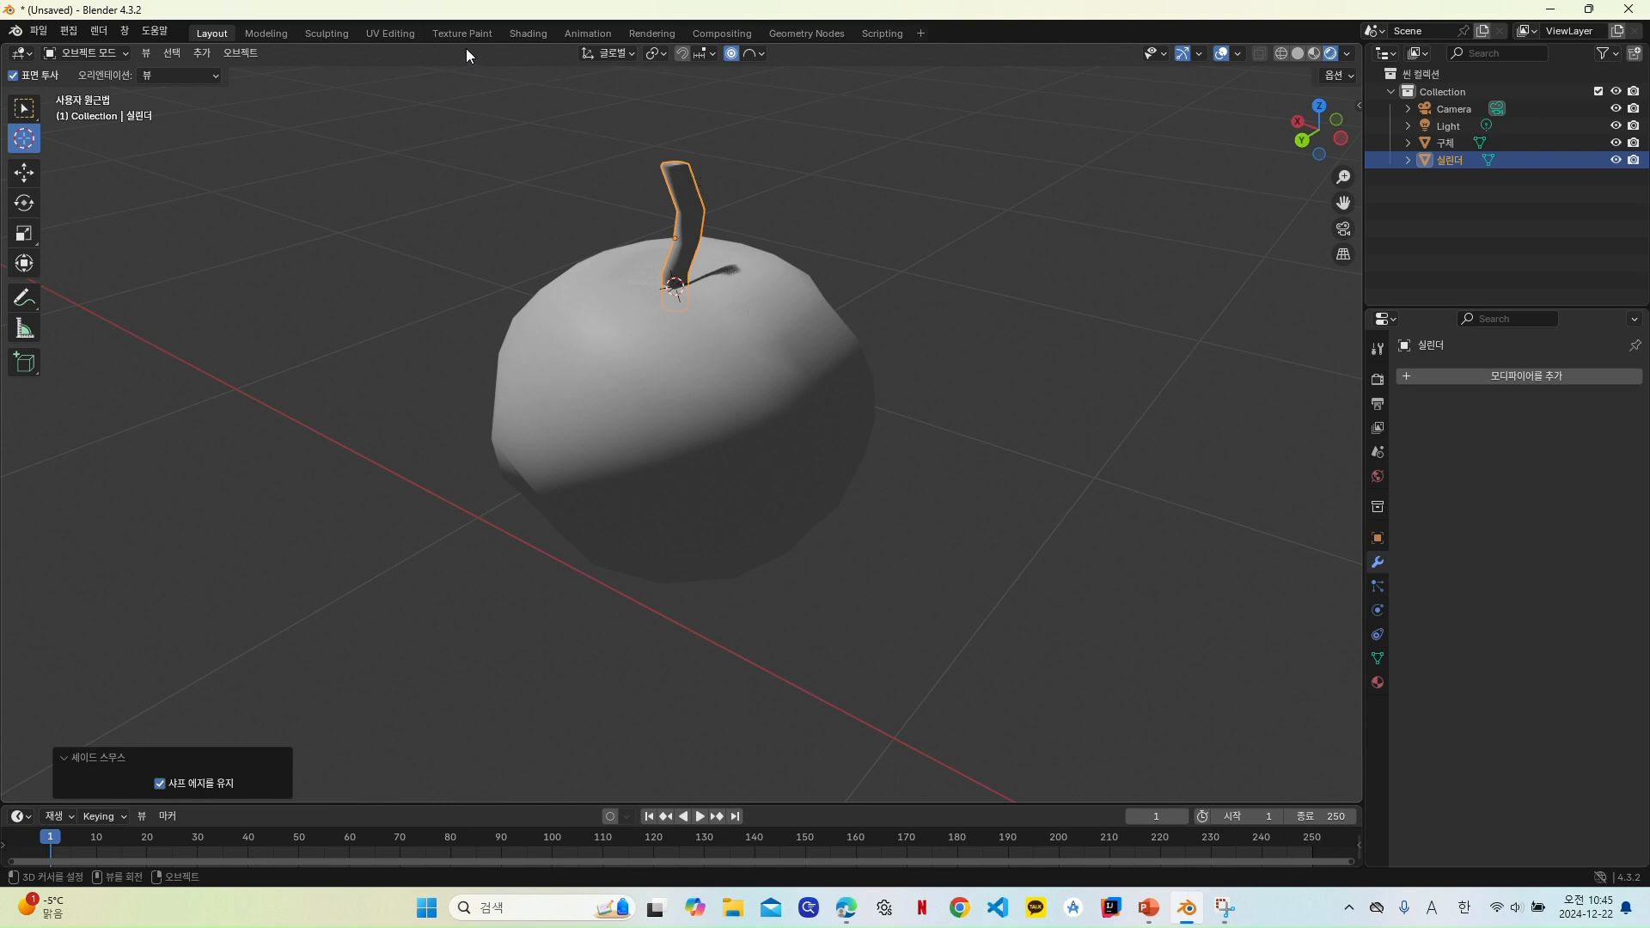
Step: Switch to the Shading workspace and create a new material for the apple sphere
{"action": "left_click", "coordinate": [519, 32]}
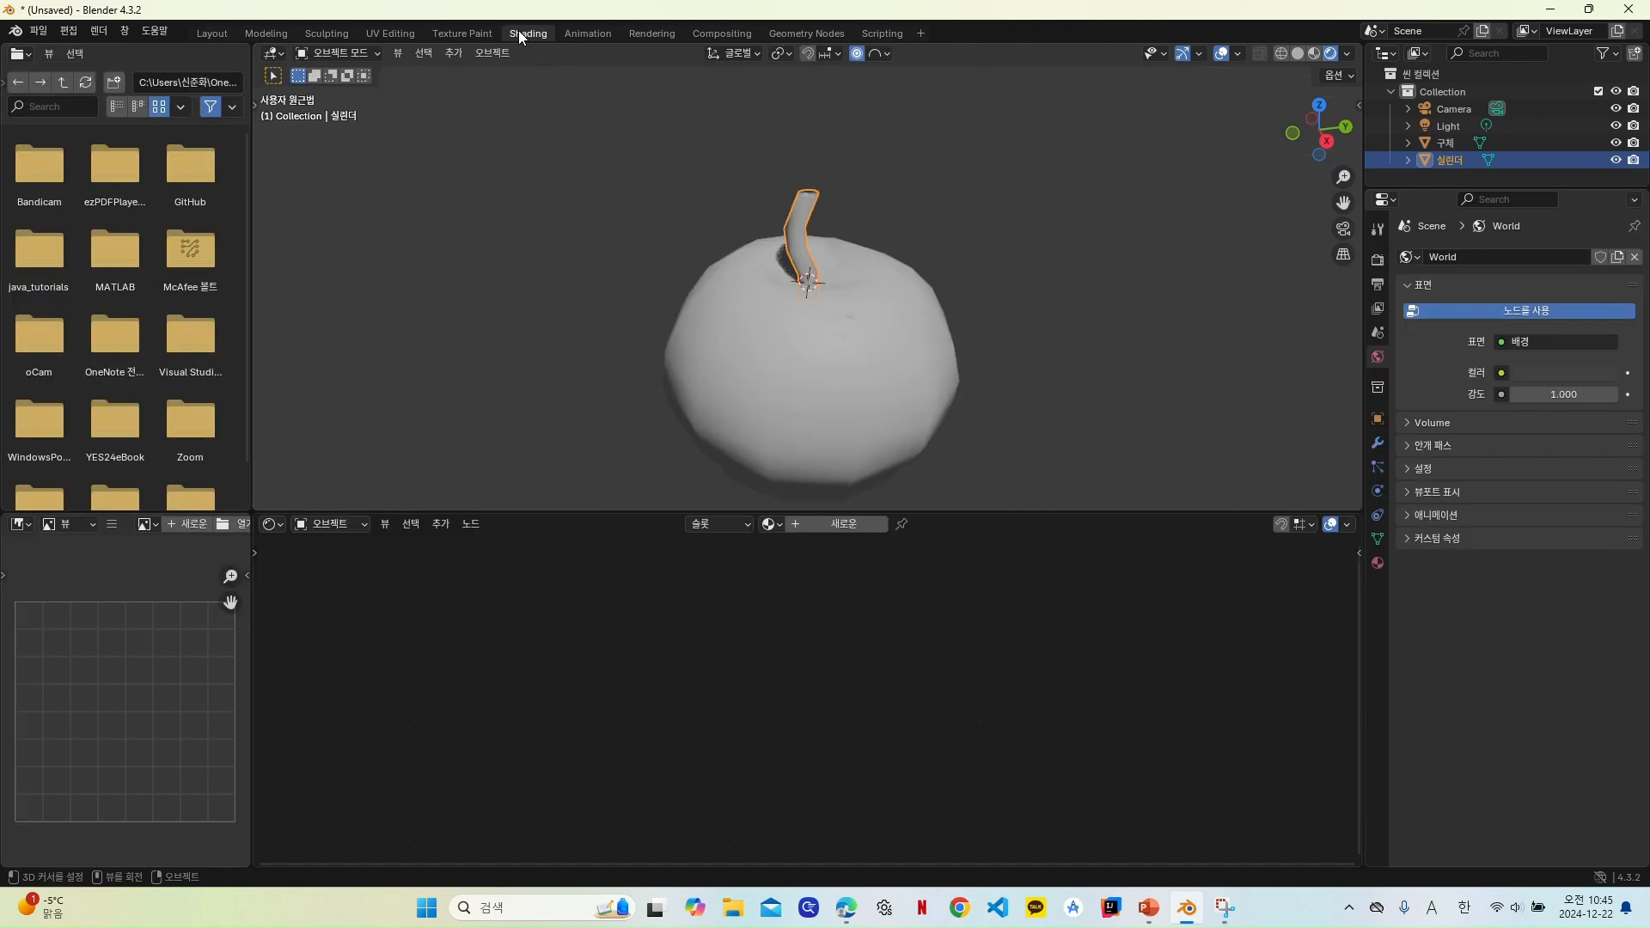
{"action": "left_click", "coordinate": [836, 370]}
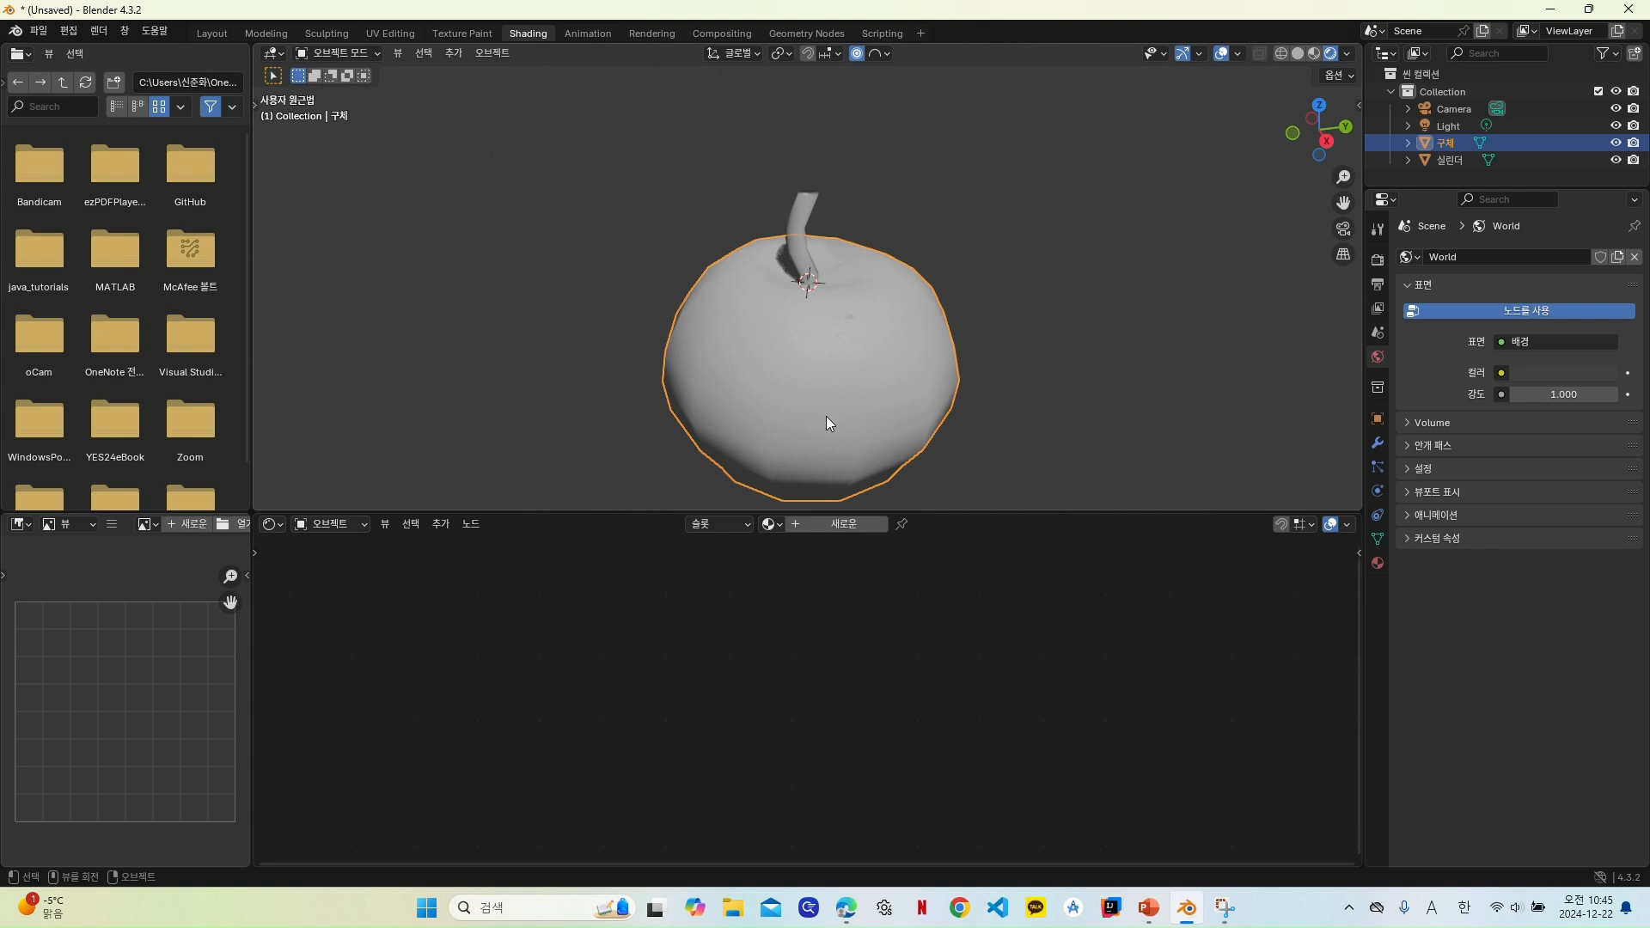
{"action": "left_click", "coordinate": [842, 524]}
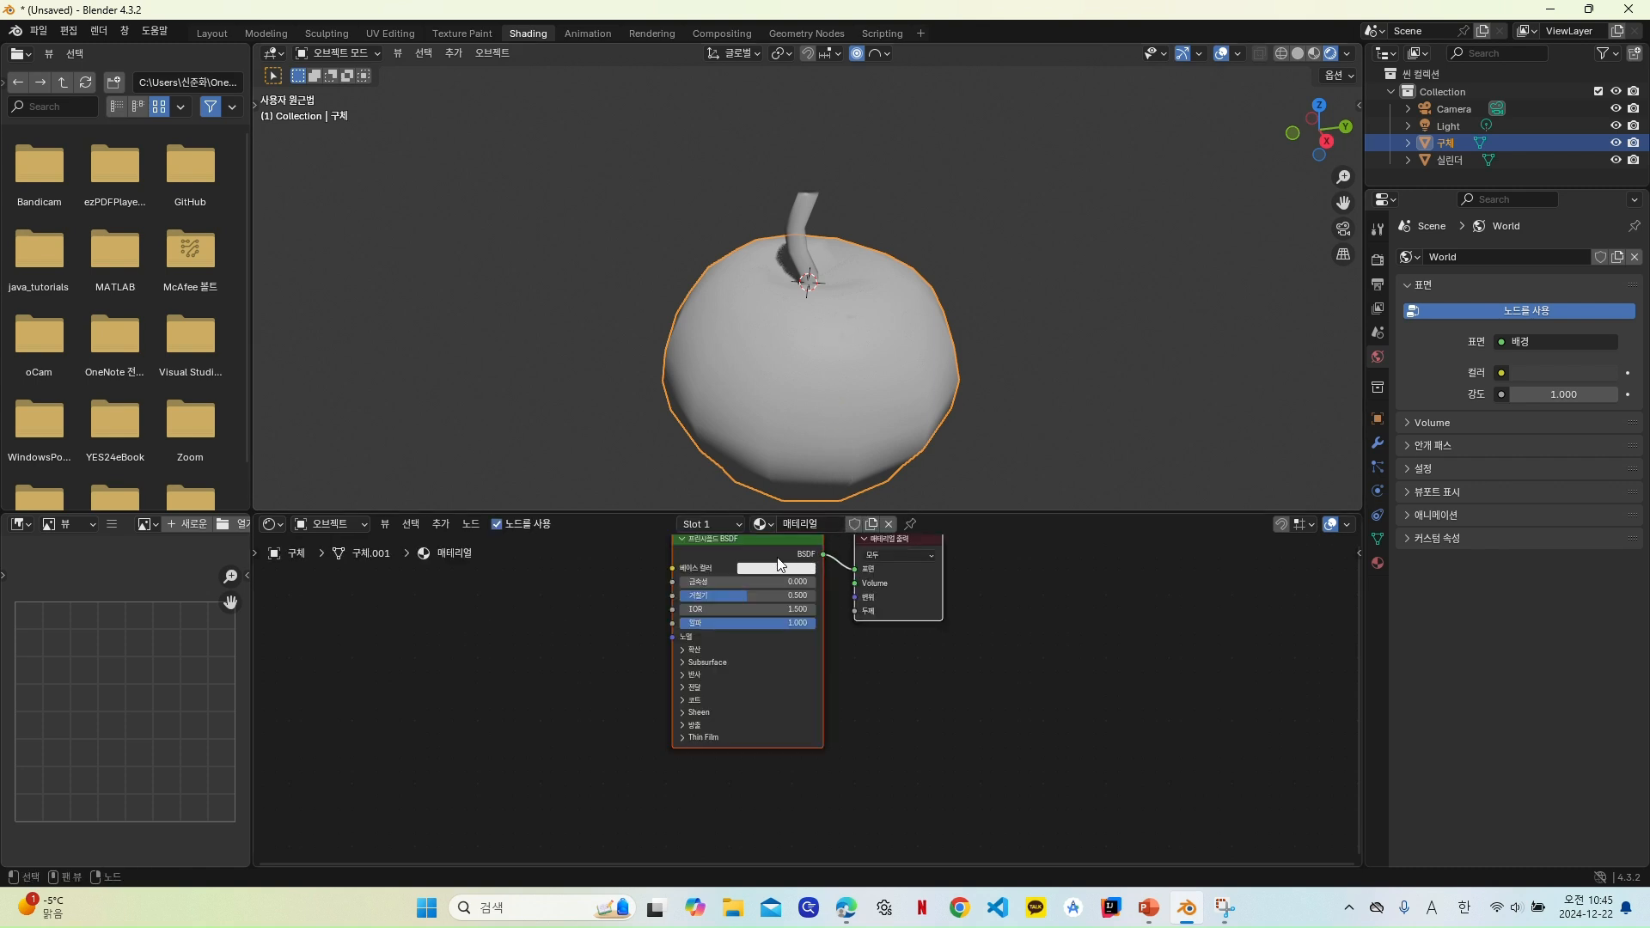
Step: Run Principled Texture Setup on the apple's Principled BSDF node with all six food_0006 texture images from D:\Blender\apple
{"action": "left_click", "coordinate": [694, 555]}
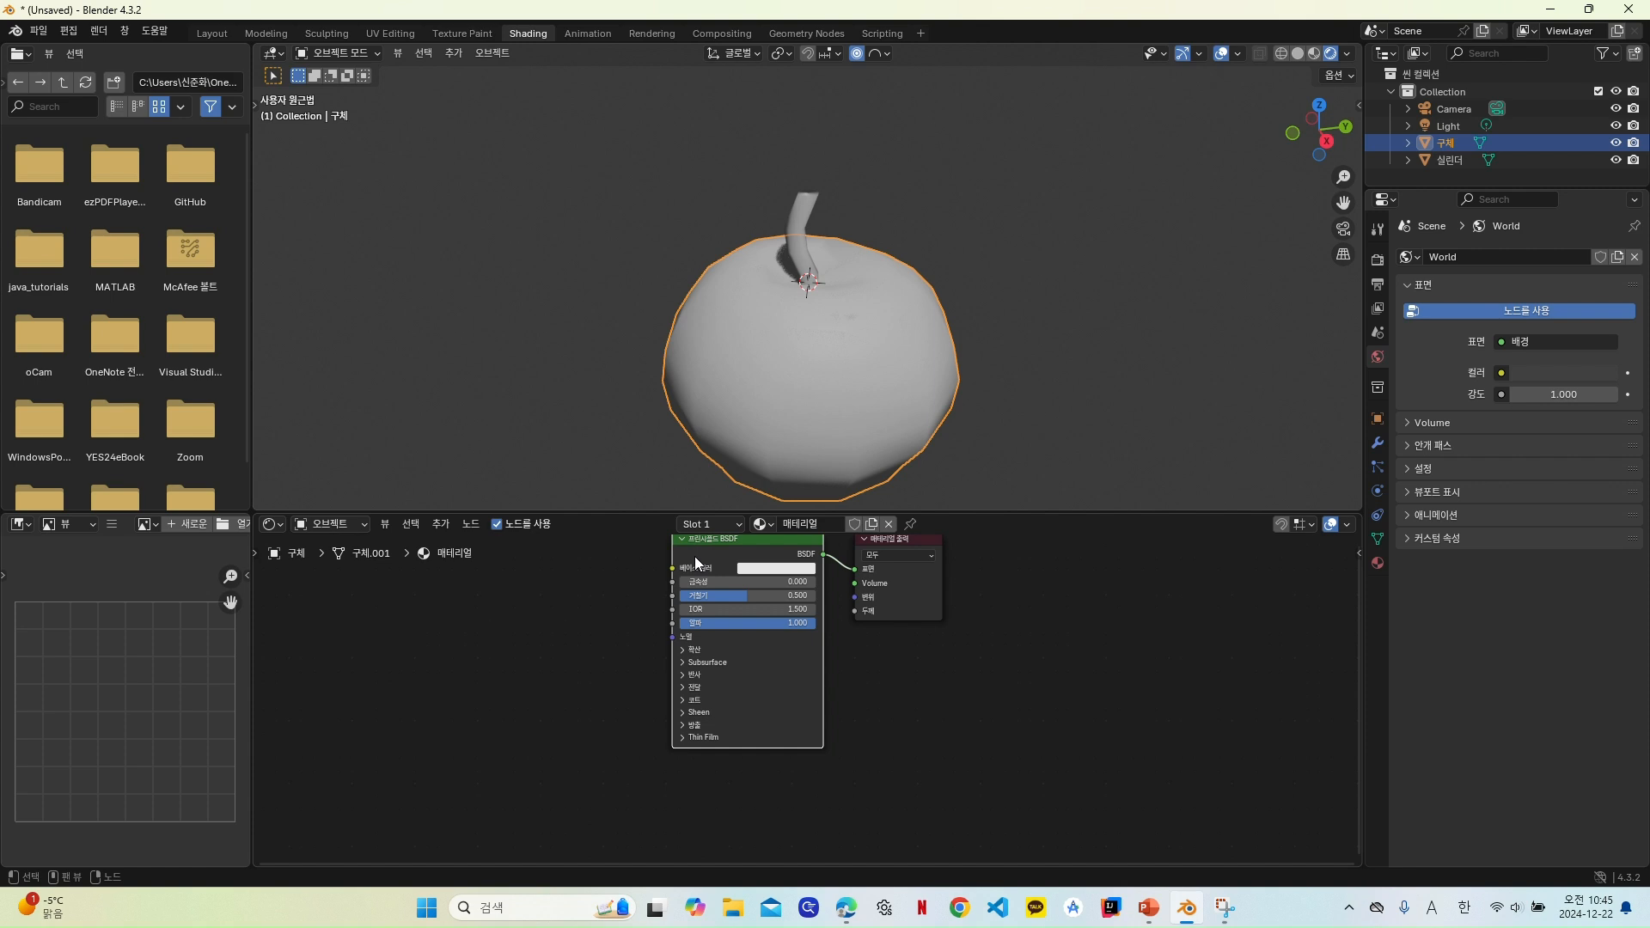
{"action": "key", "text": "ctrl+shift+t"}
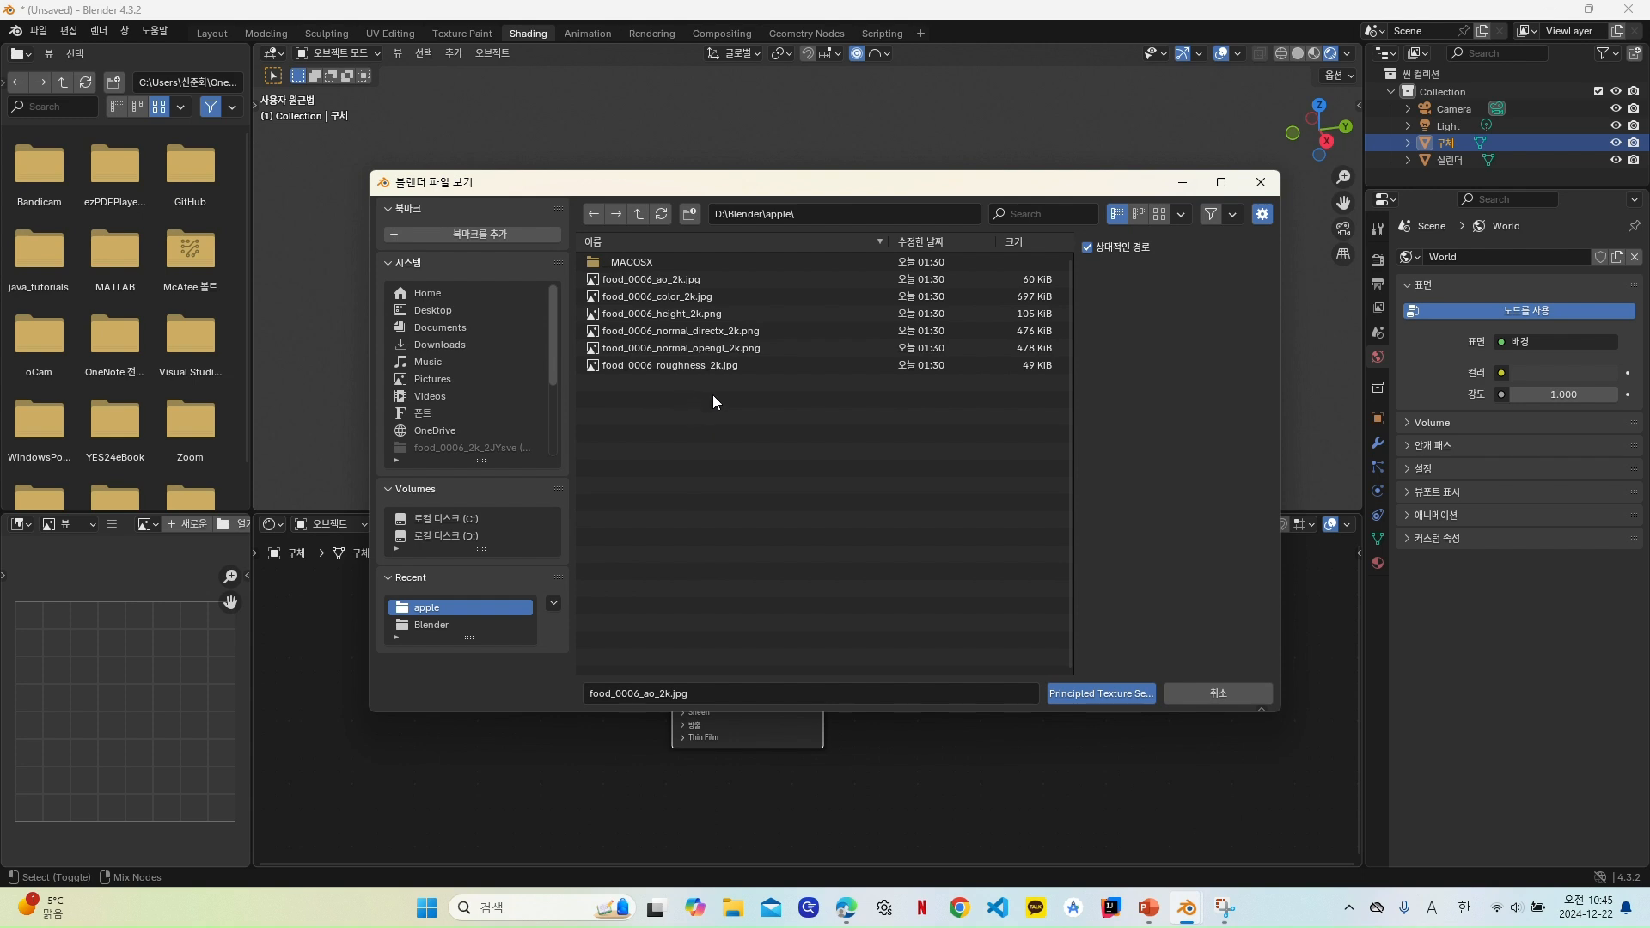
{"action": "left_click_drag", "start_coordinate": [714, 395], "coordinate": [714, 282]}
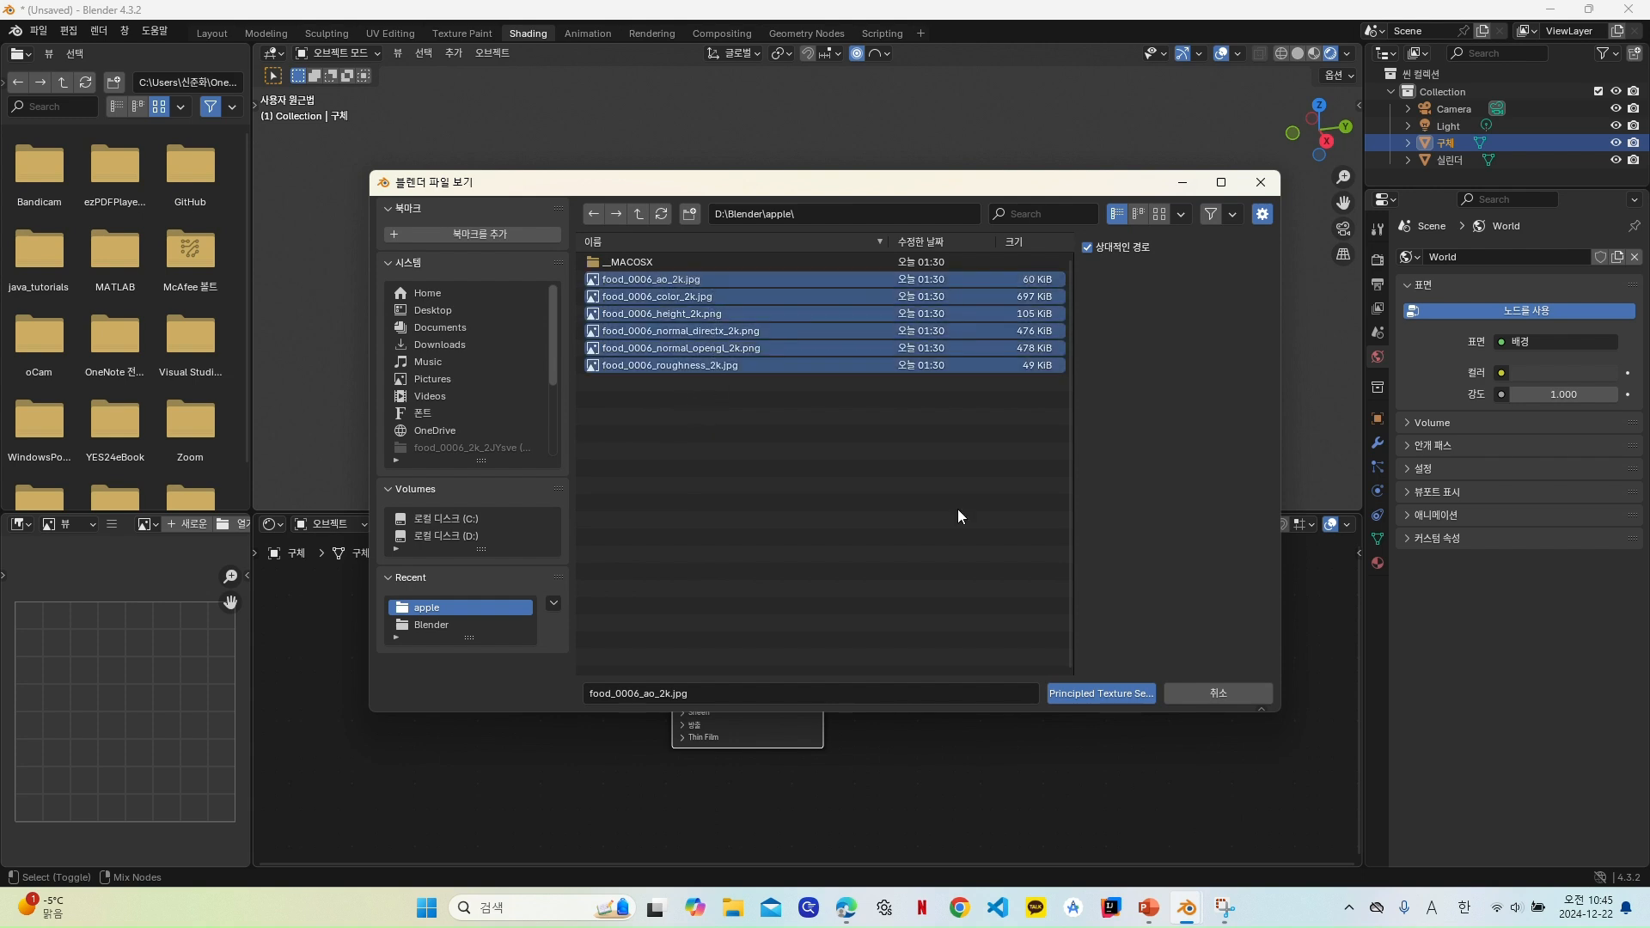
{"action": "left_click", "coordinate": [1123, 693]}
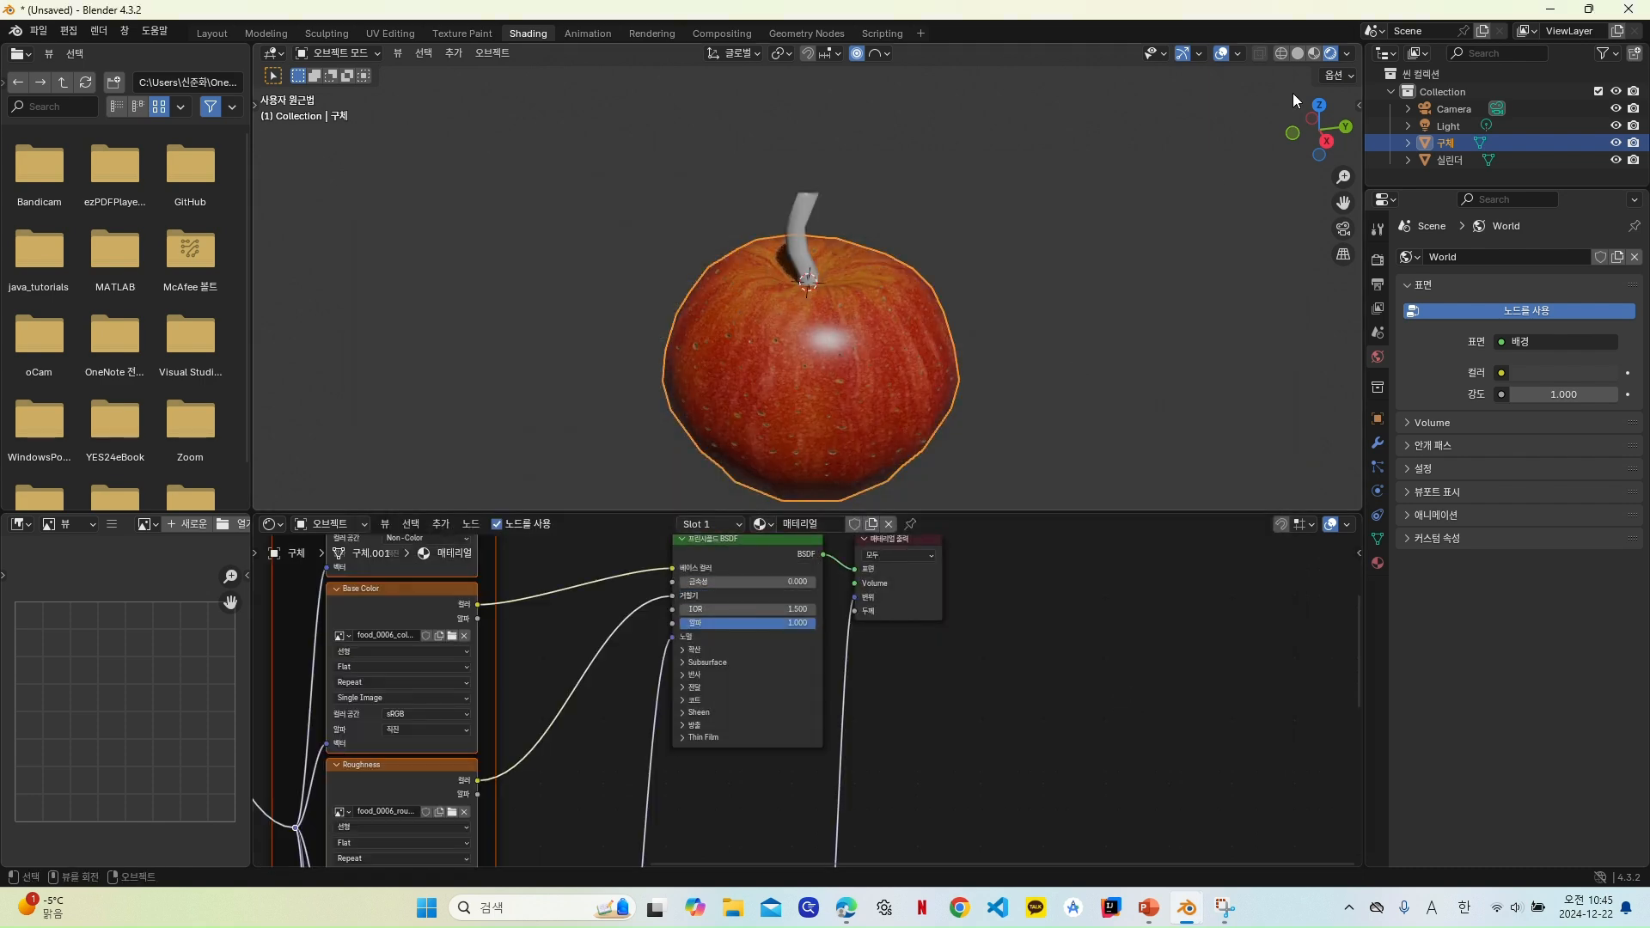
Step: Create a new material for the stem cylinder and set its base color to a light green
{"action": "left_click_drag", "start_coordinate": [1313, 142], "coordinate": [1270, 144]}
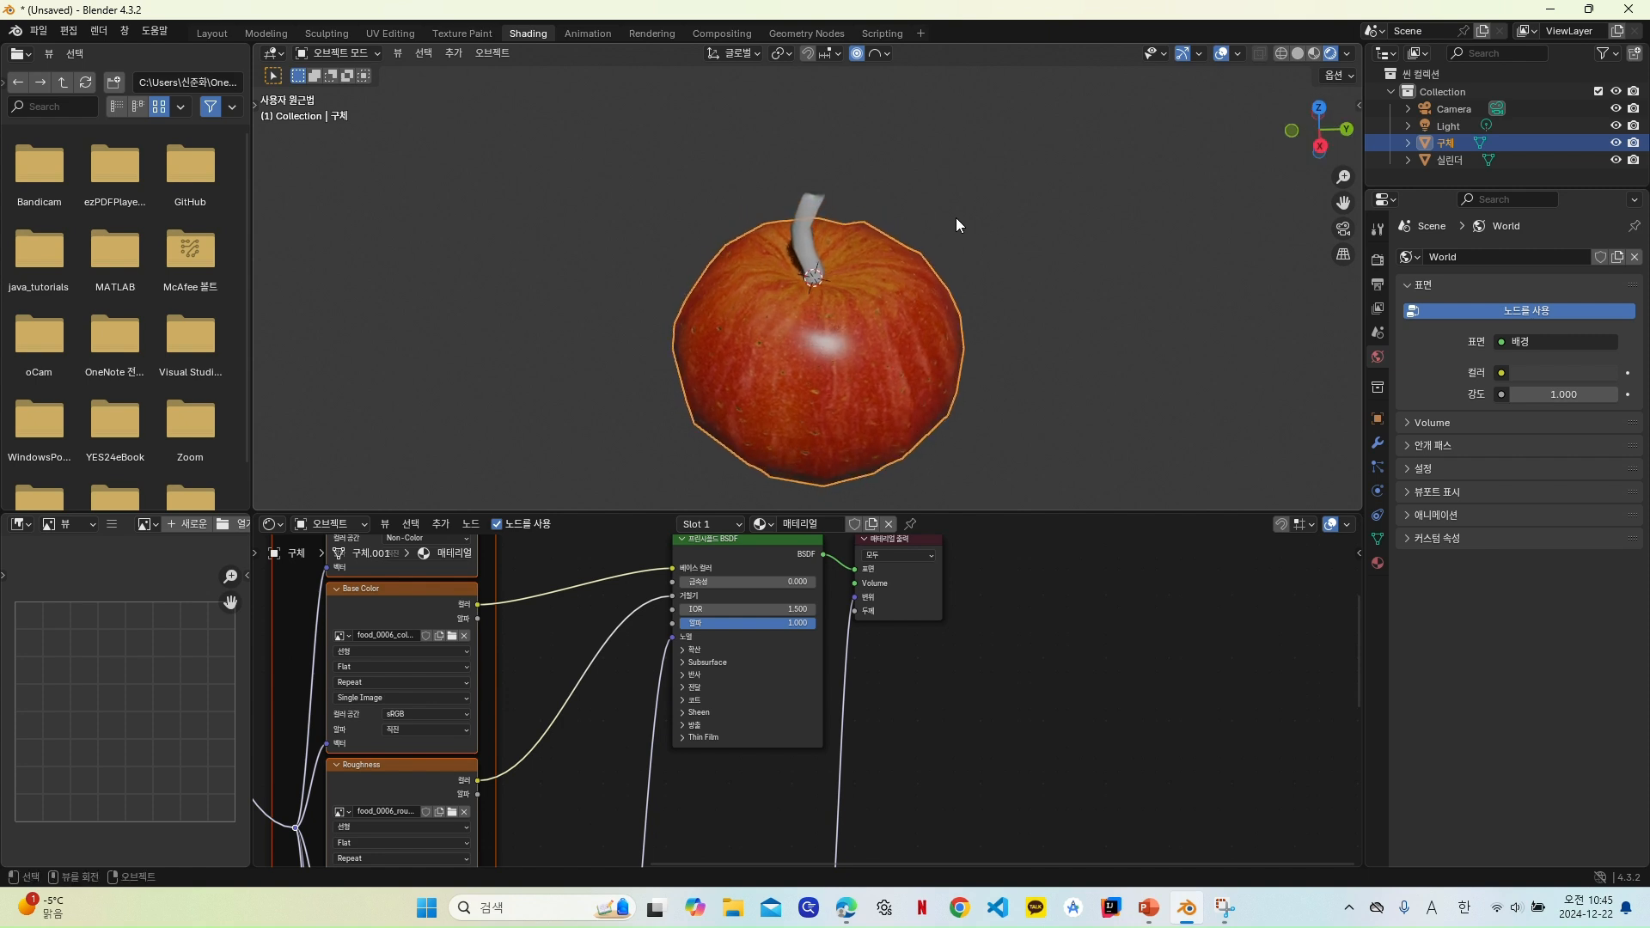
{"action": "left_click", "coordinate": [812, 205]}
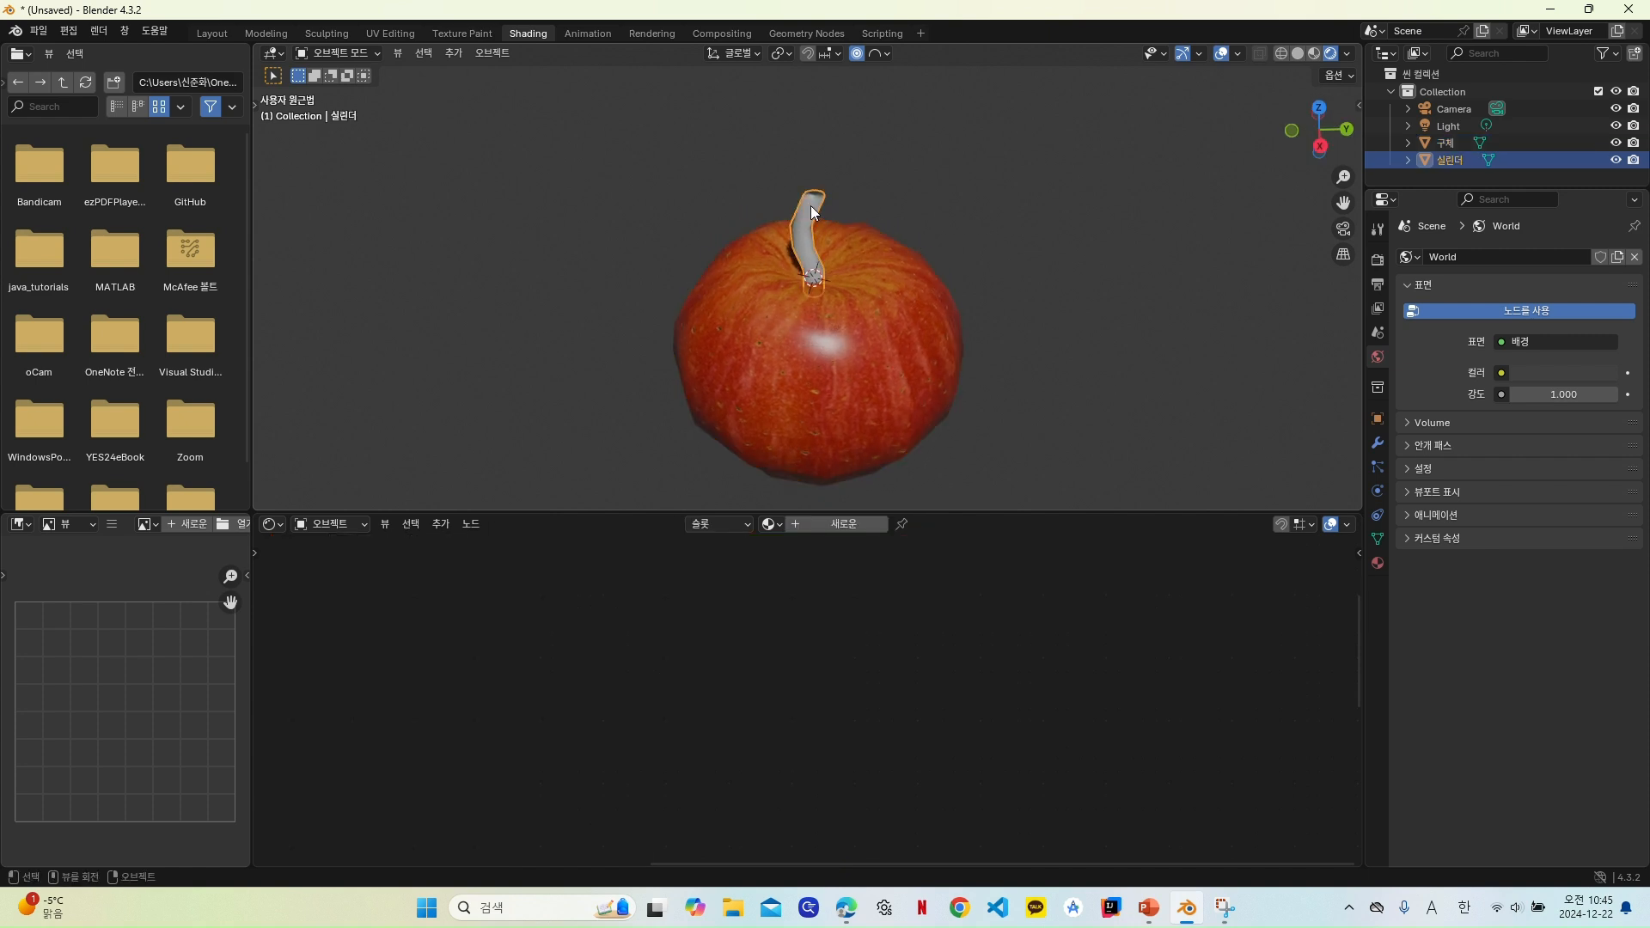
{"action": "left_click", "coordinate": [870, 529]}
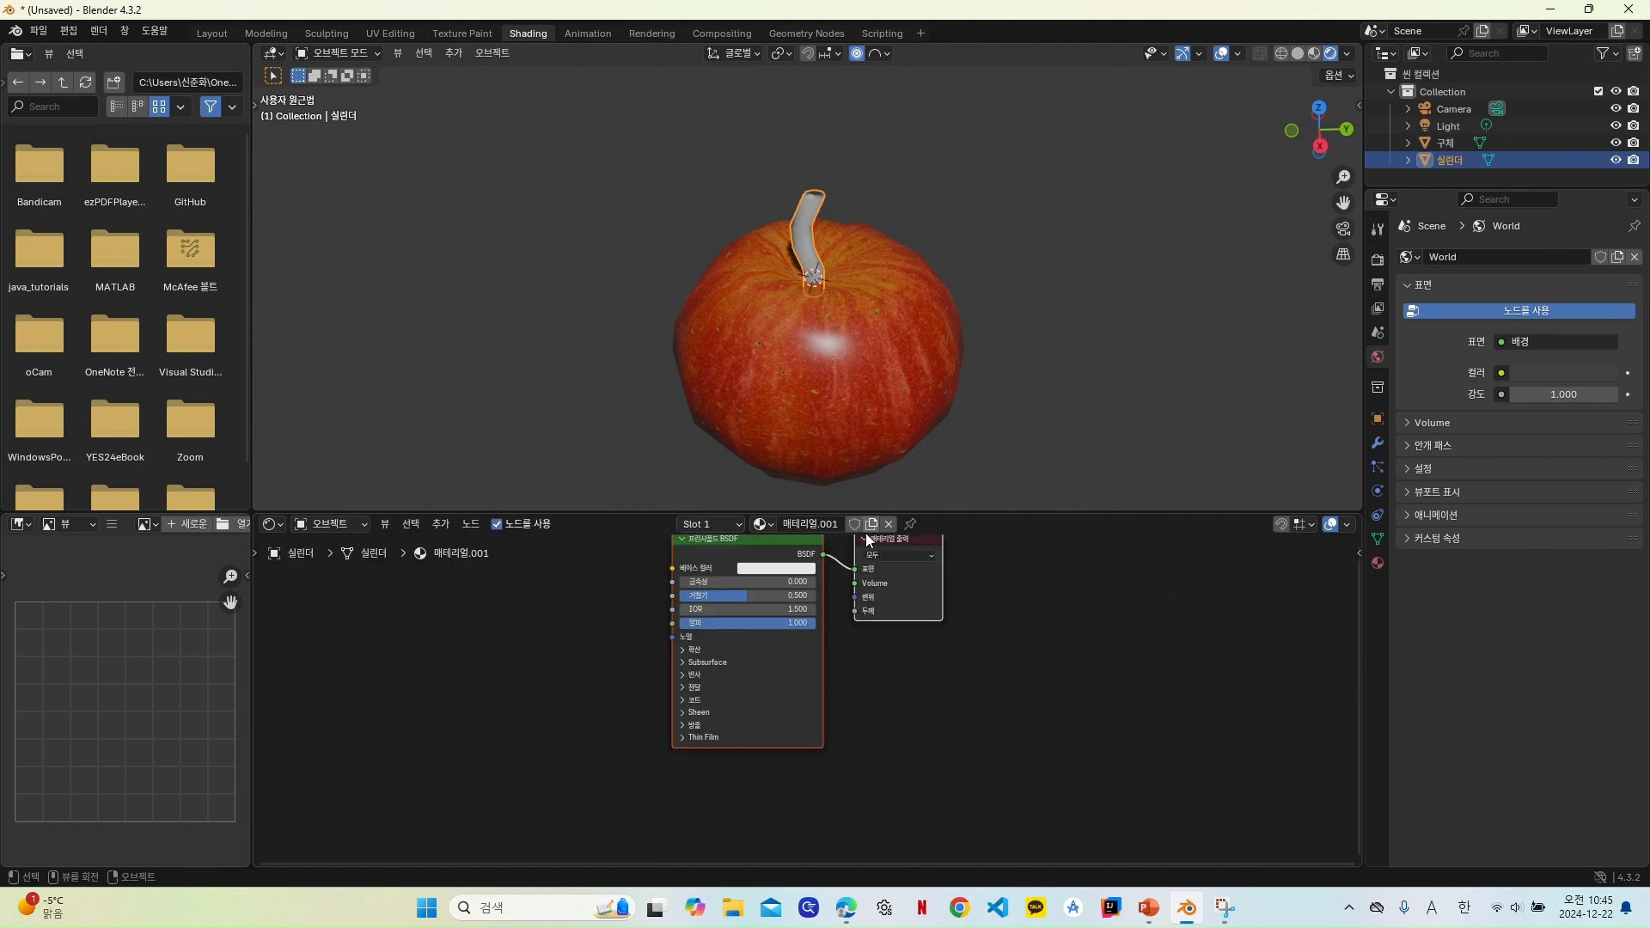
{"action": "left_click", "coordinate": [780, 567]}
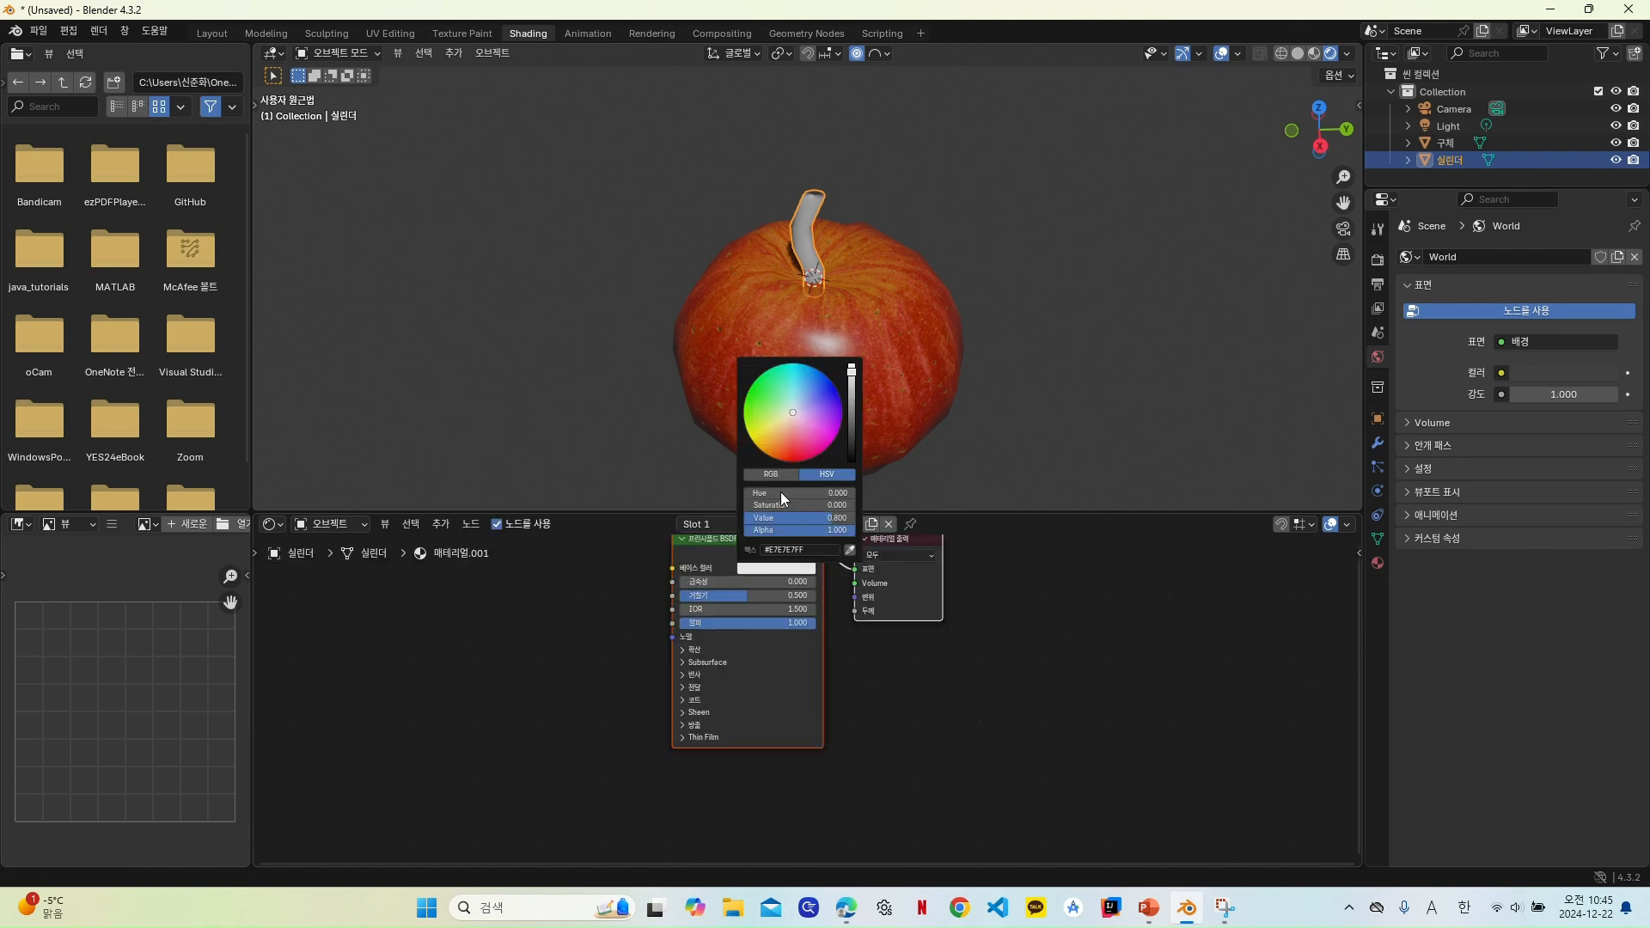
{"action": "left_click", "coordinate": [754, 400]}
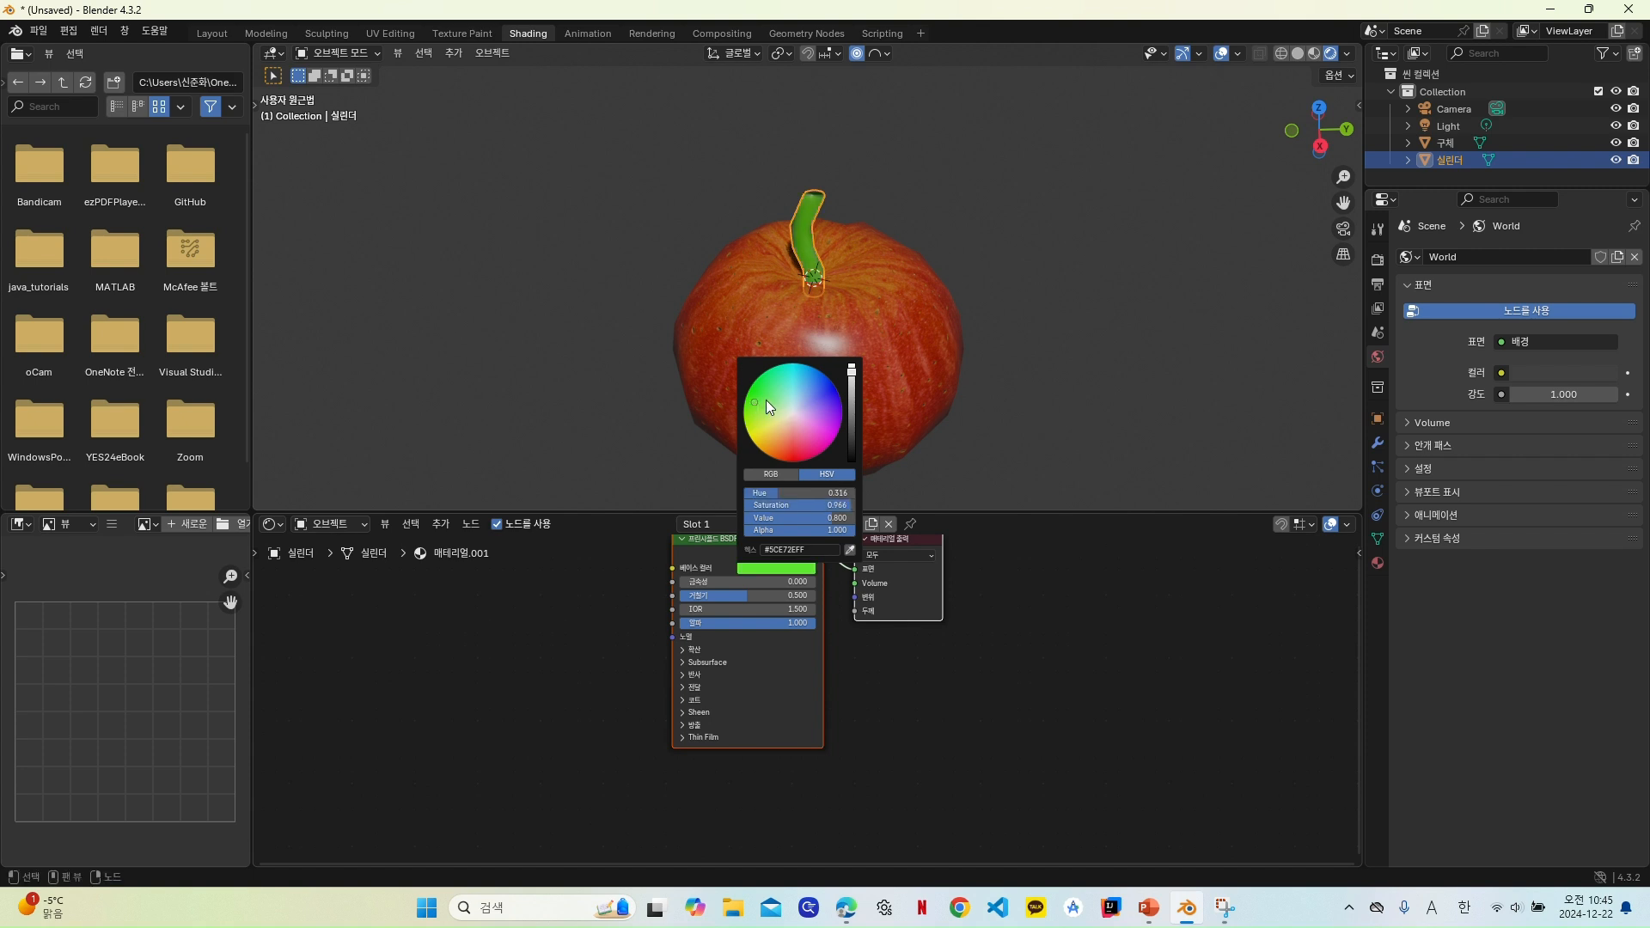
{"action": "left_click", "coordinate": [762, 393]}
{"action": "left_click", "coordinate": [750, 411]}
{"action": "left_click", "coordinate": [757, 405]}
{"action": "left_click", "coordinate": [761, 407]}
{"action": "left_click", "coordinate": [756, 404]}
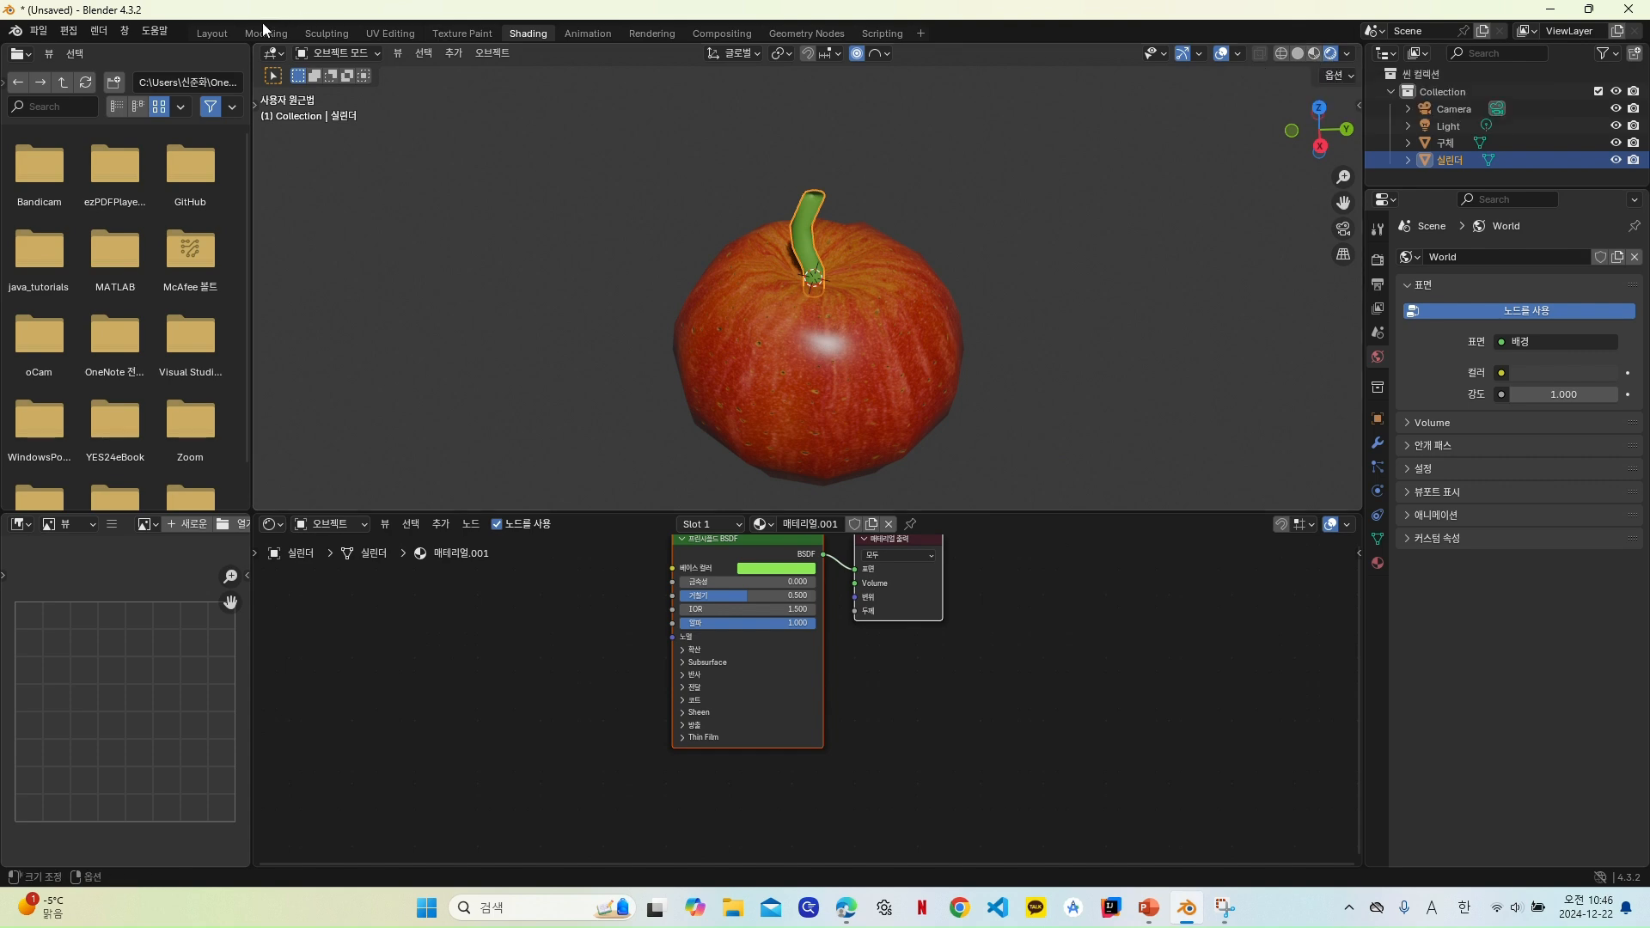
Step: Join the apple sphere and the stem cylinder into one object in the Layout workspace and try moving the joined apple
{"action": "left_click", "coordinate": [215, 34]}
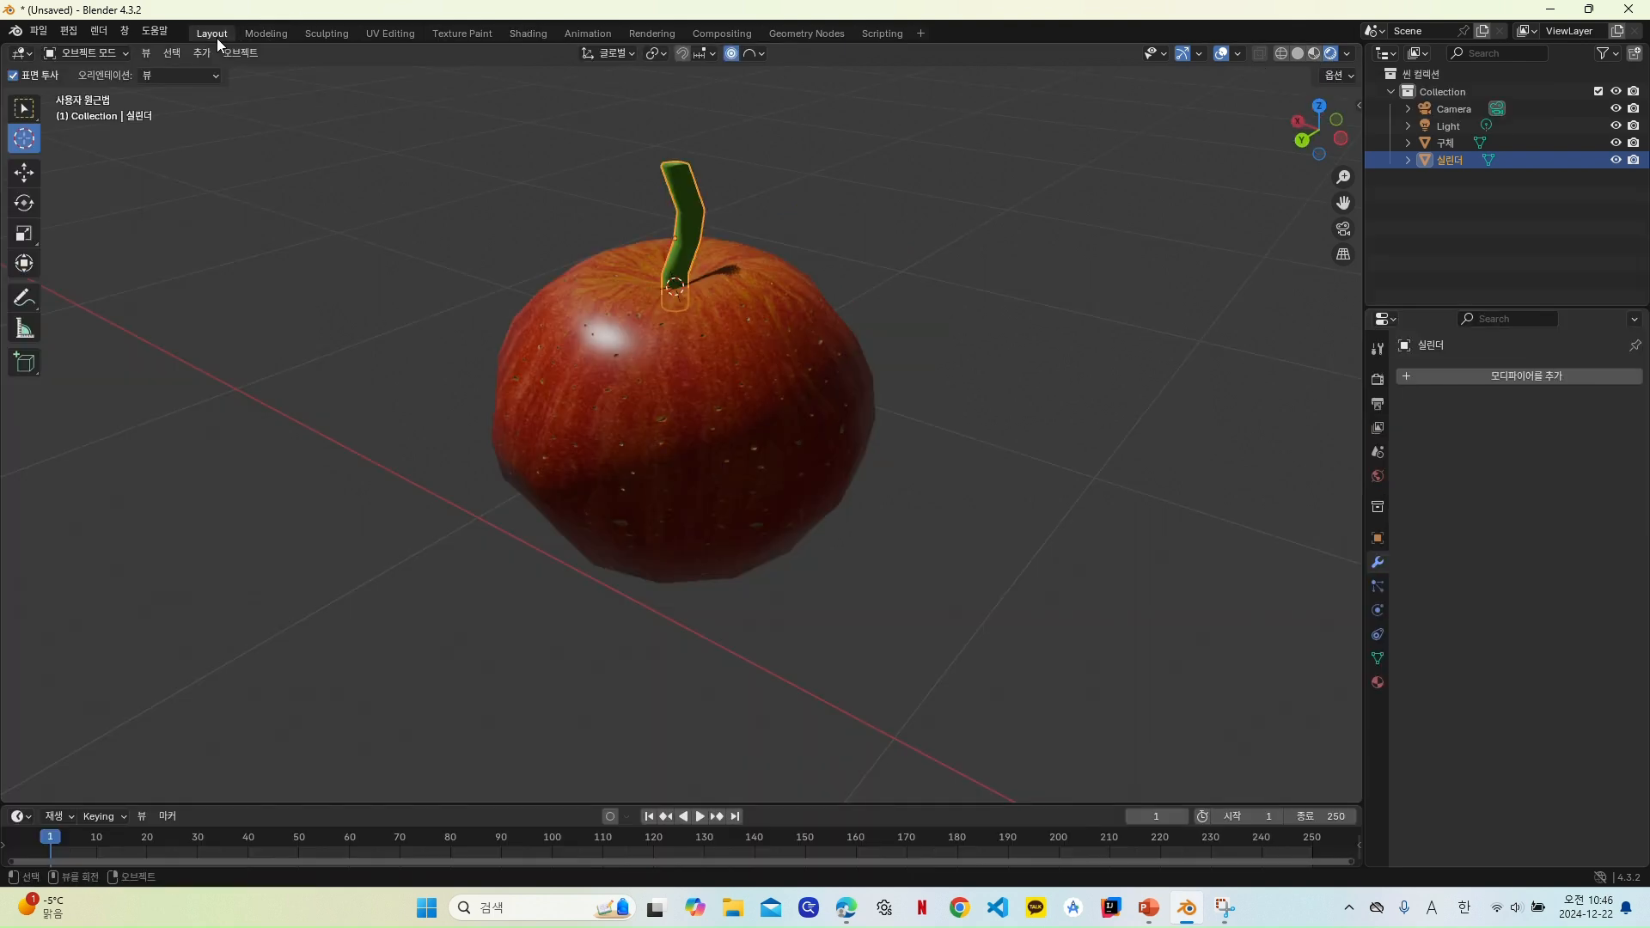
{"action": "left_click", "coordinate": [23, 108]}
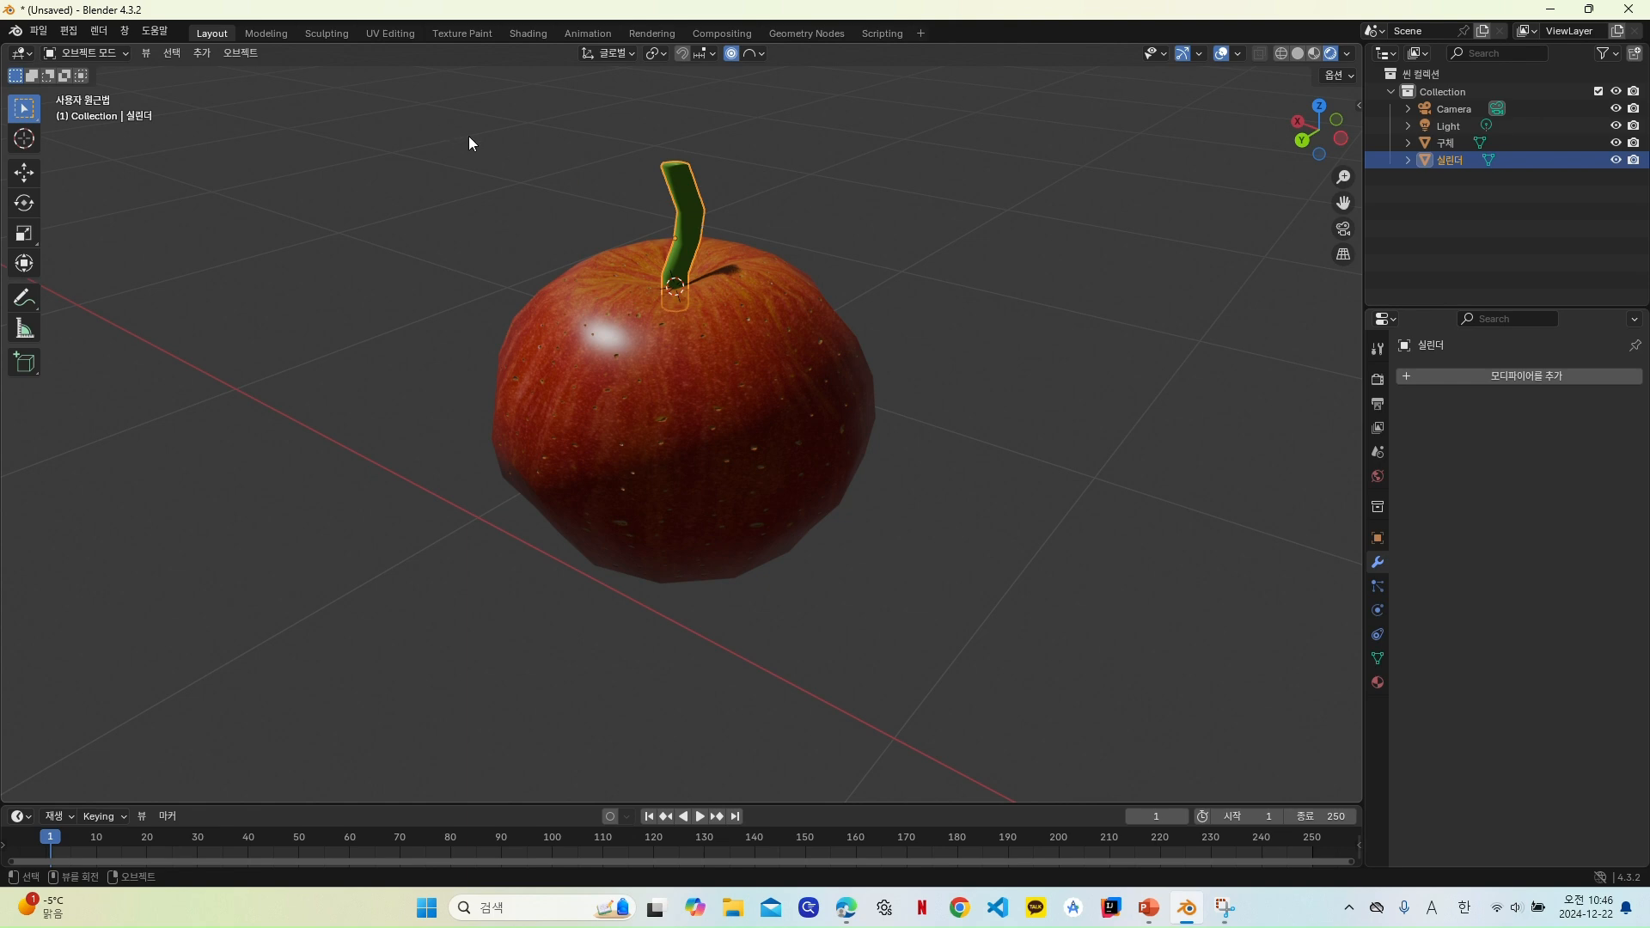
{"action": "left_click_drag", "start_coordinate": [476, 133], "coordinate": [885, 649]}
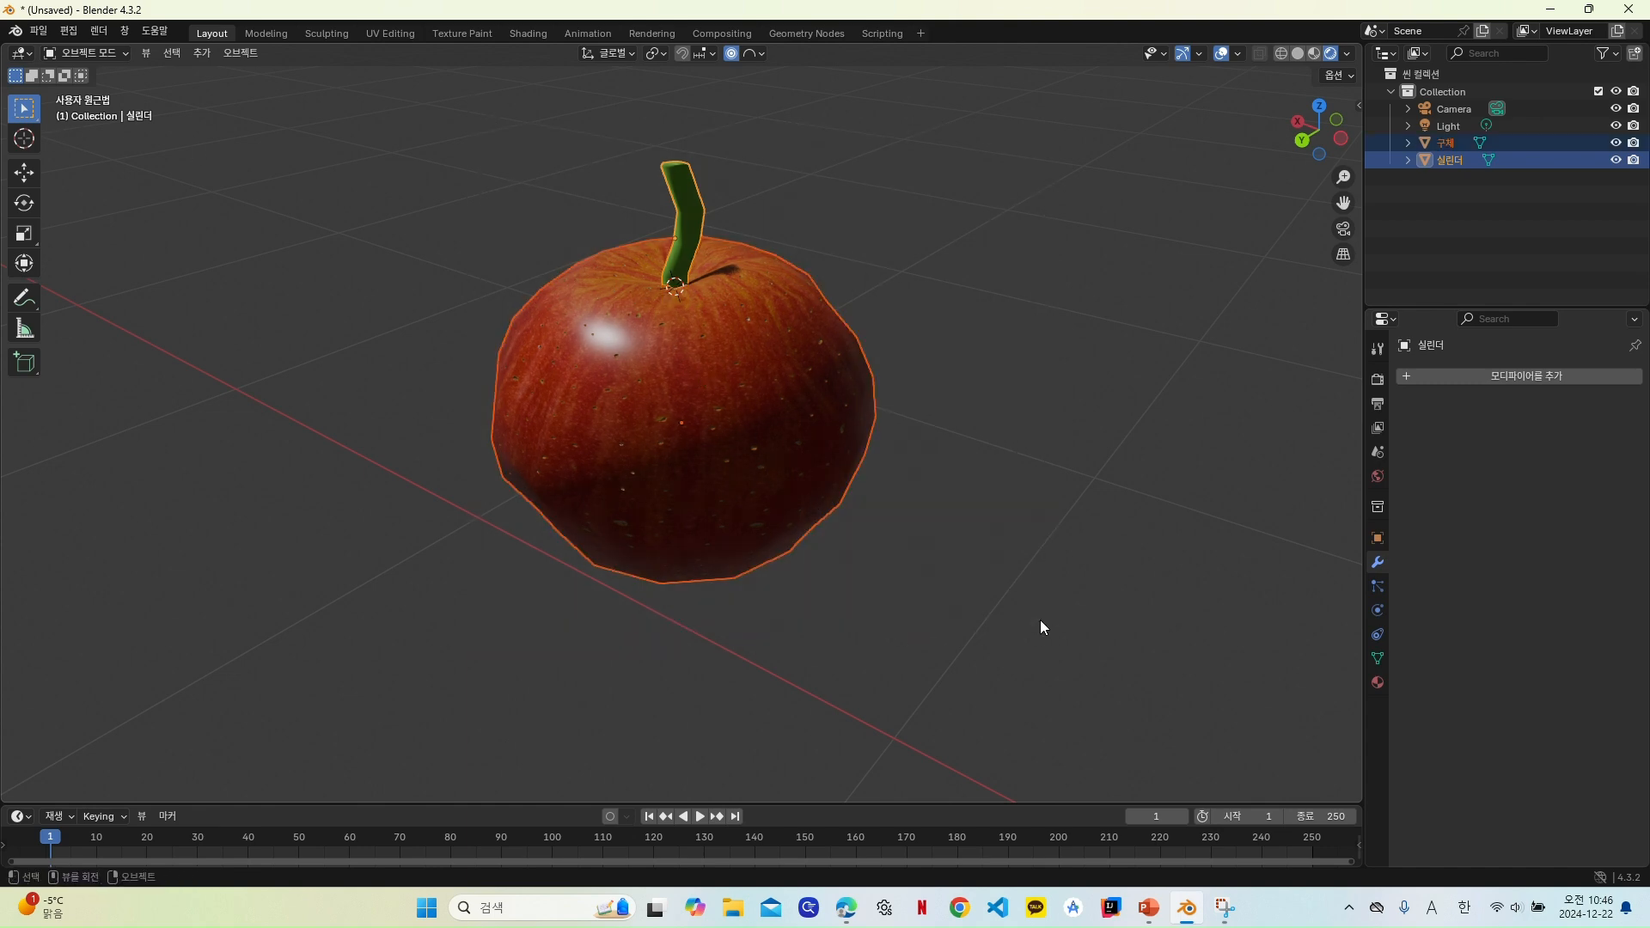
{"action": "right_click", "coordinate": [762, 445]}
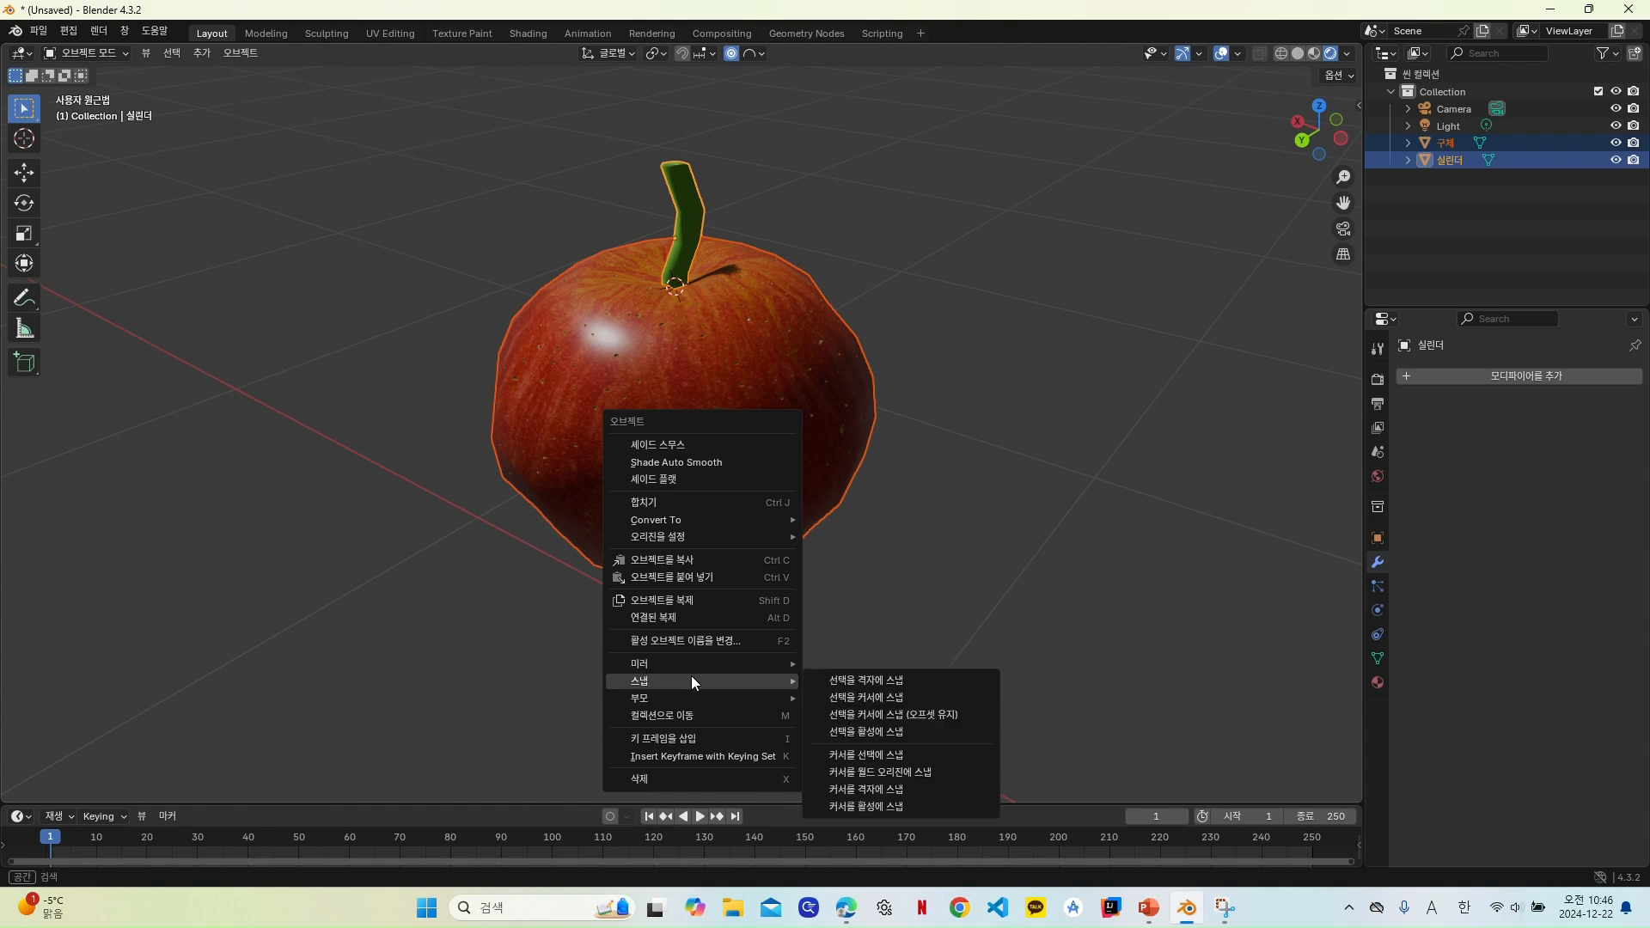
{"action": "left_click", "coordinate": [700, 502]}
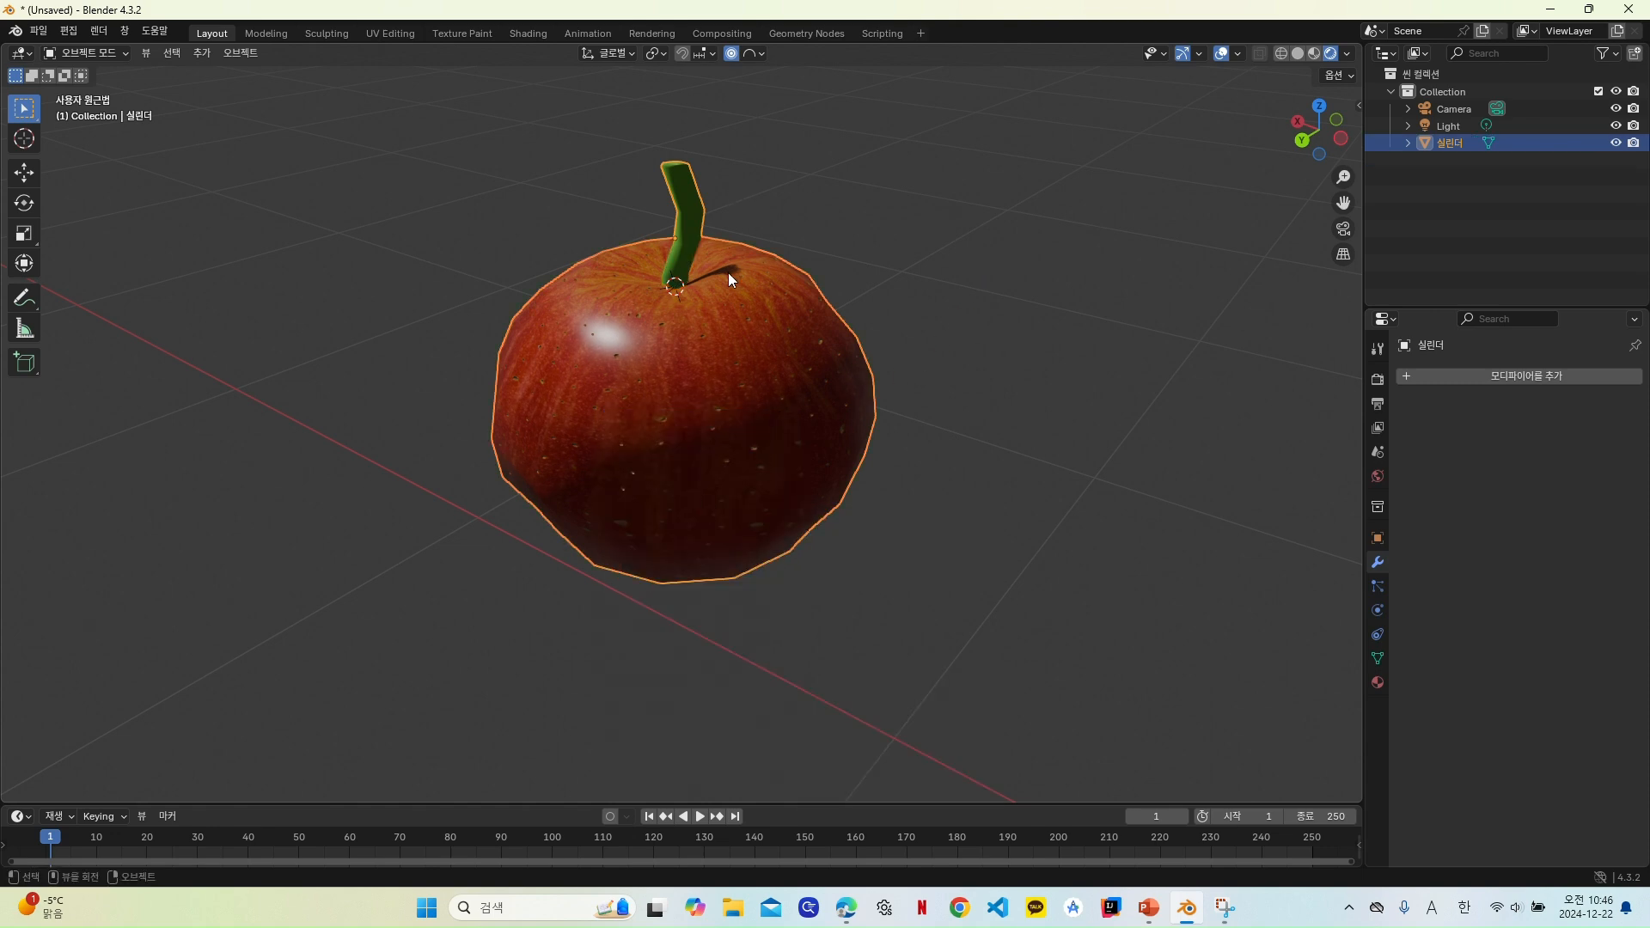
{"action": "key", "text": "g"}
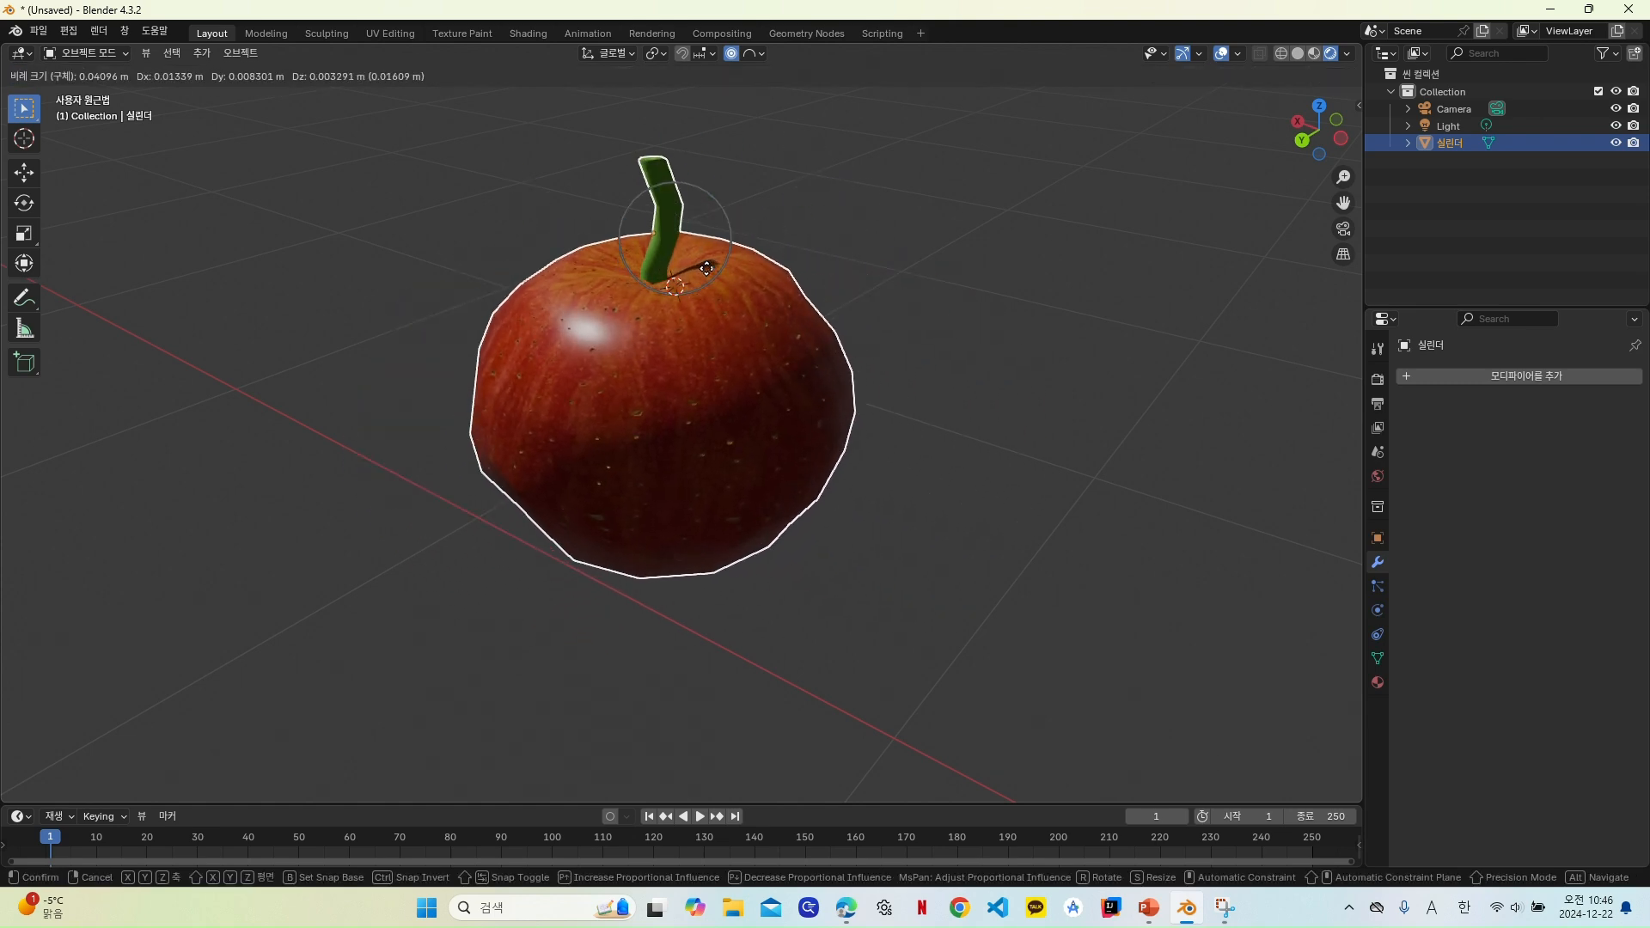
{"action": "left_click", "coordinate": [707, 269]}
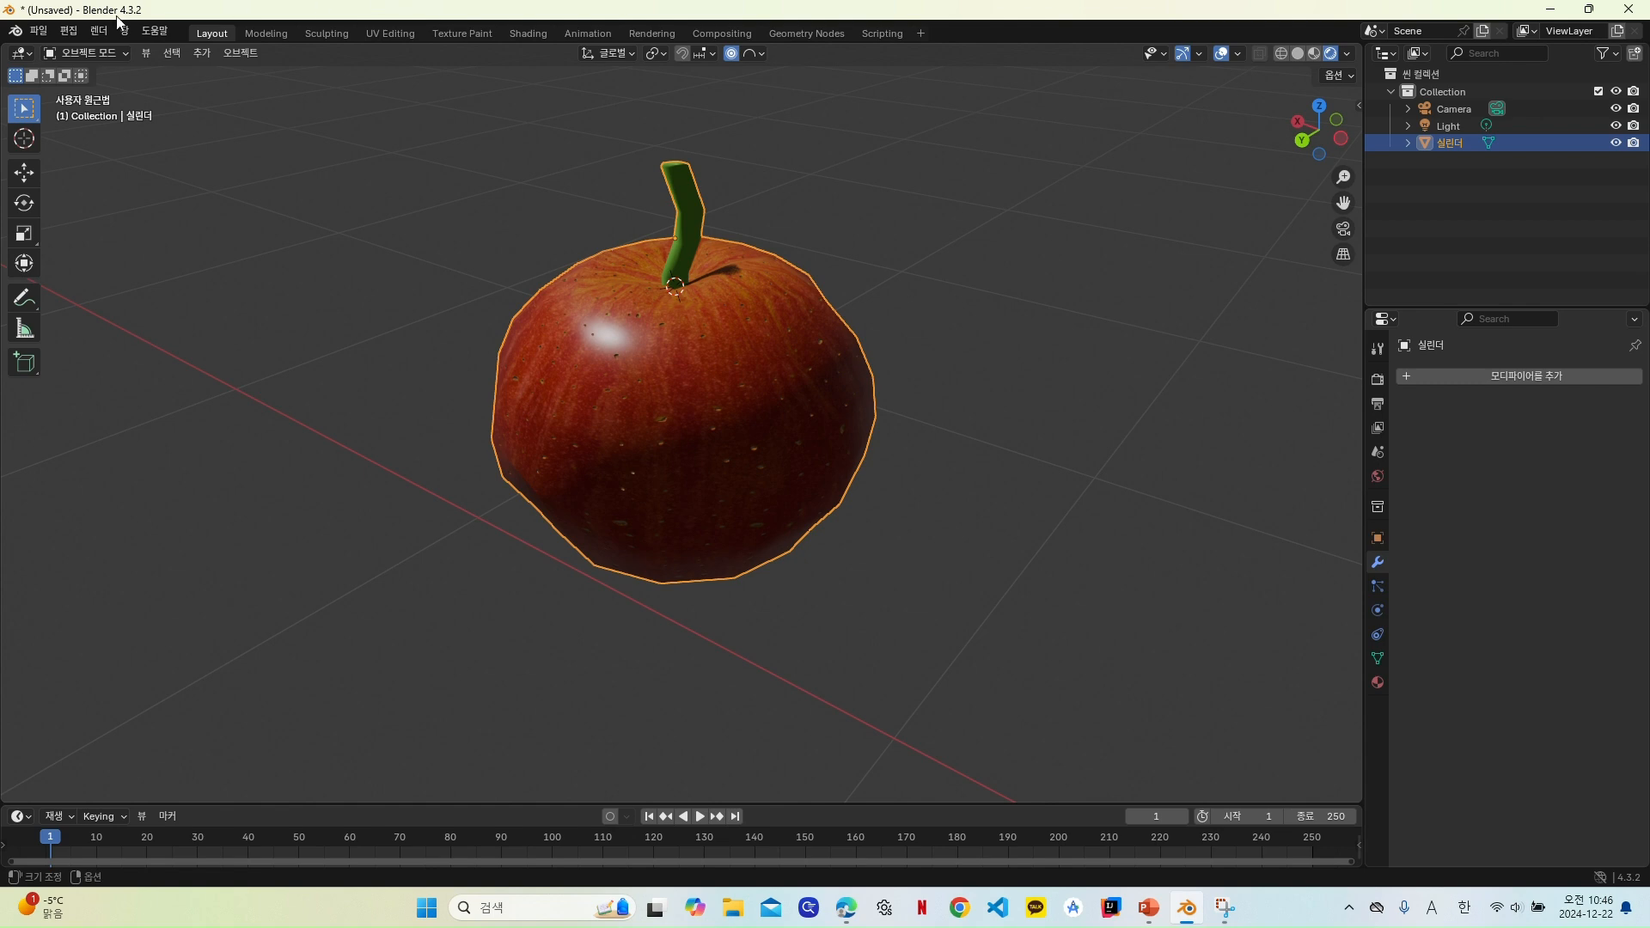
Step: Look at the available export formats for the apple model and switch to the PowerPoint presentation
{"action": "left_click", "coordinate": [40, 31]}
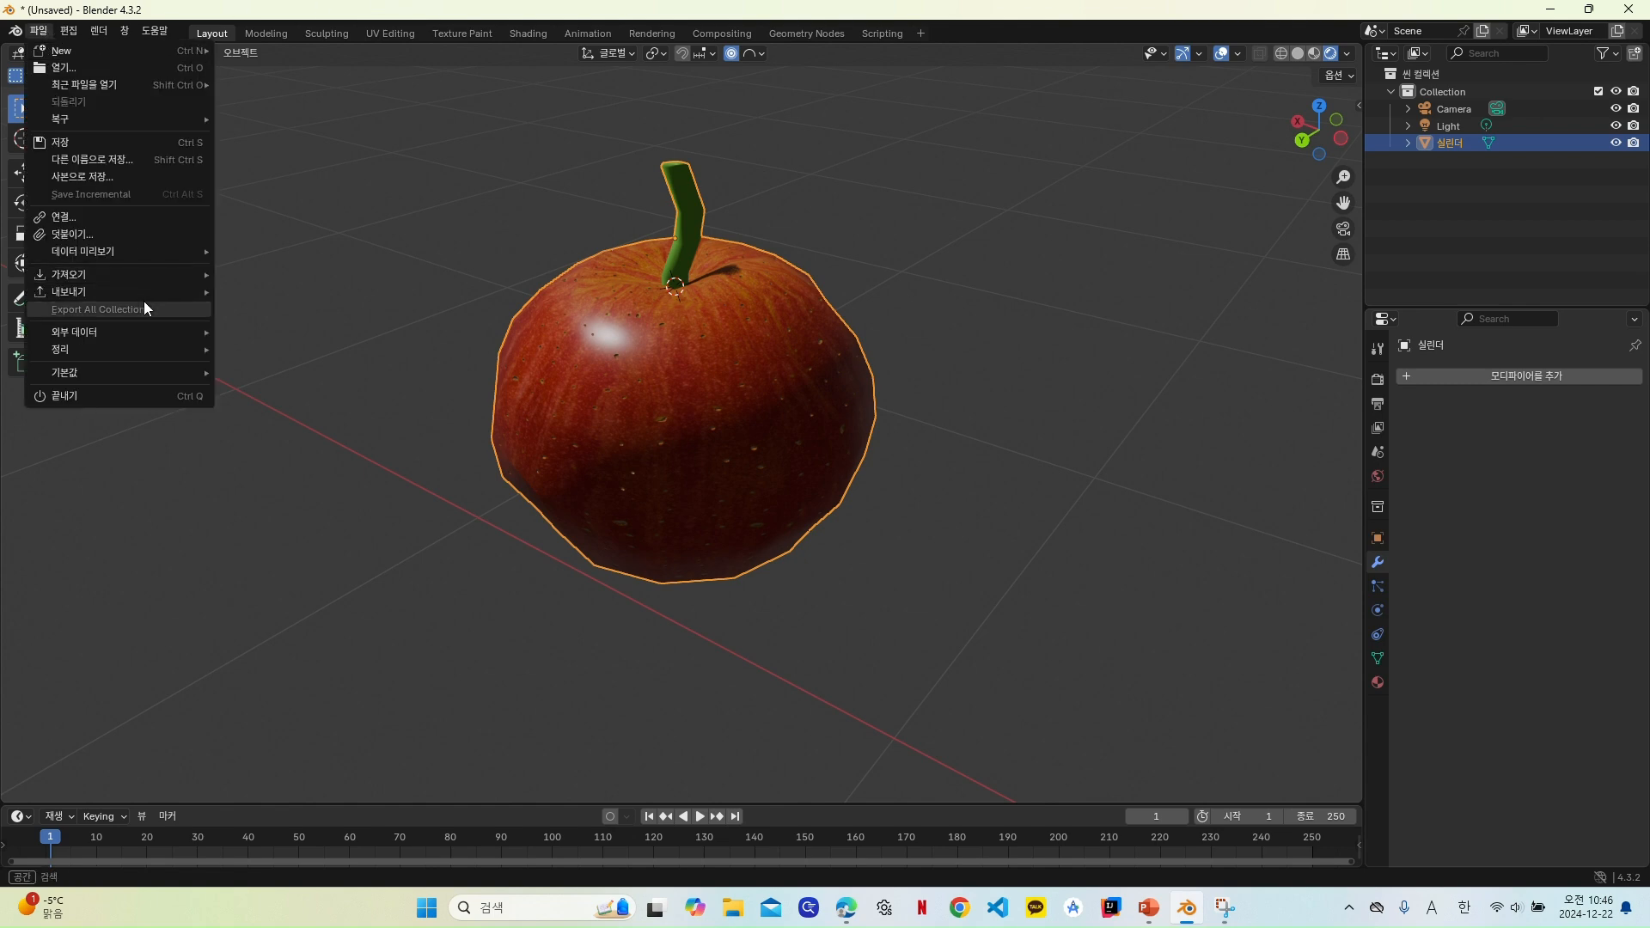
{"action": "mouse_move", "coordinate": [138, 292]}
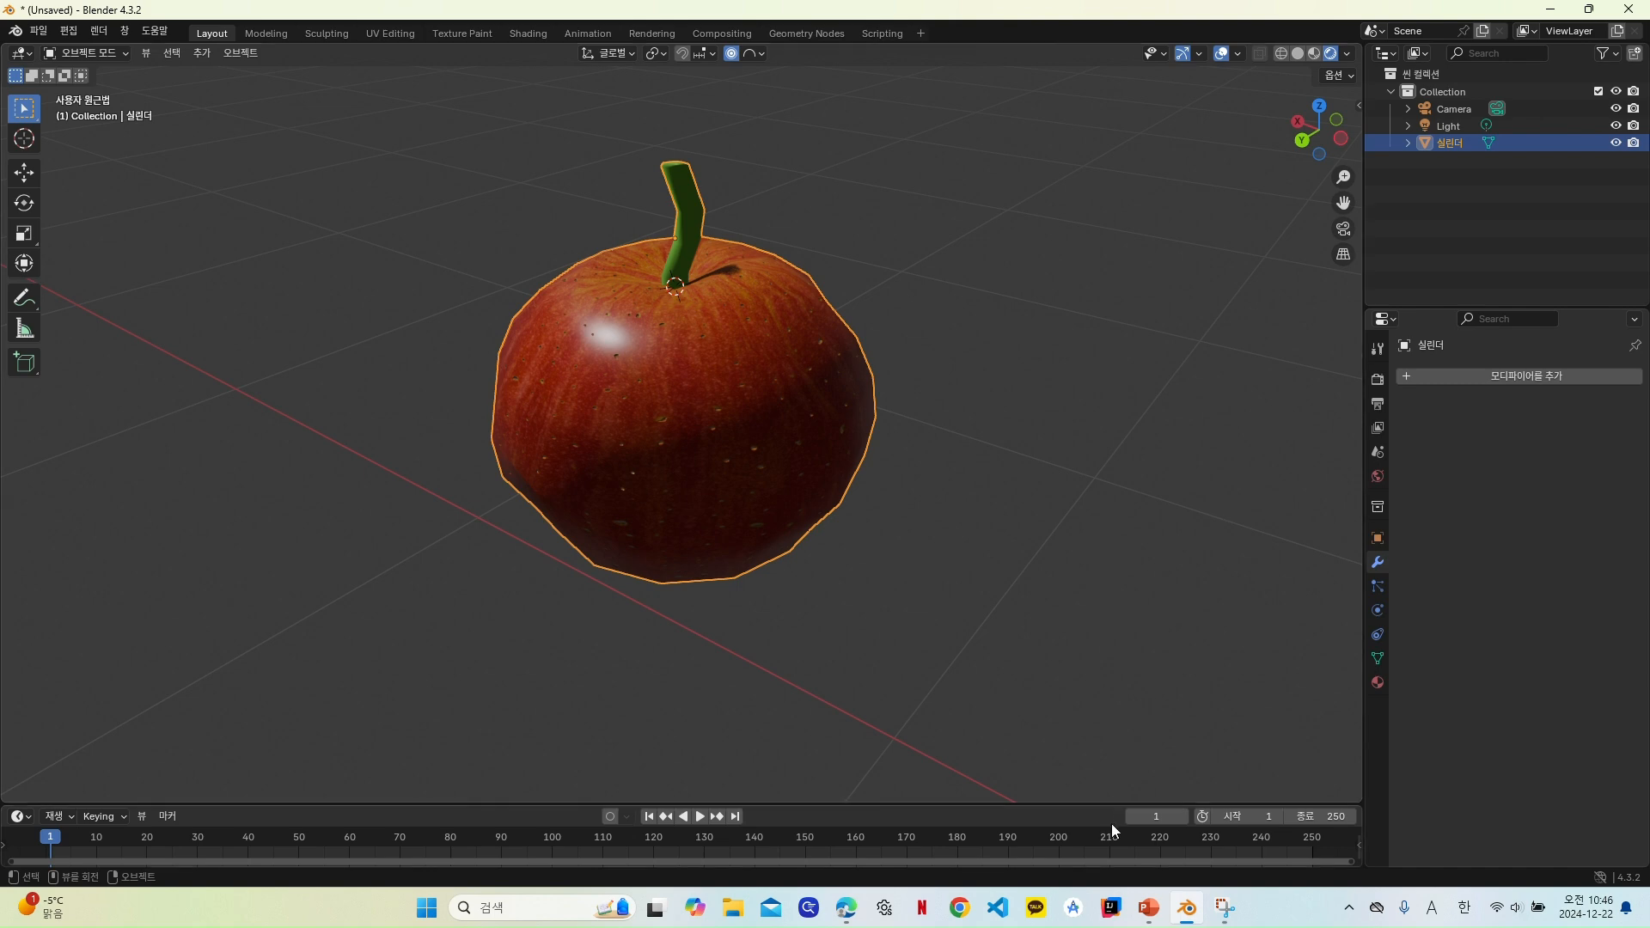
{"action": "left_click", "coordinate": [1149, 908]}
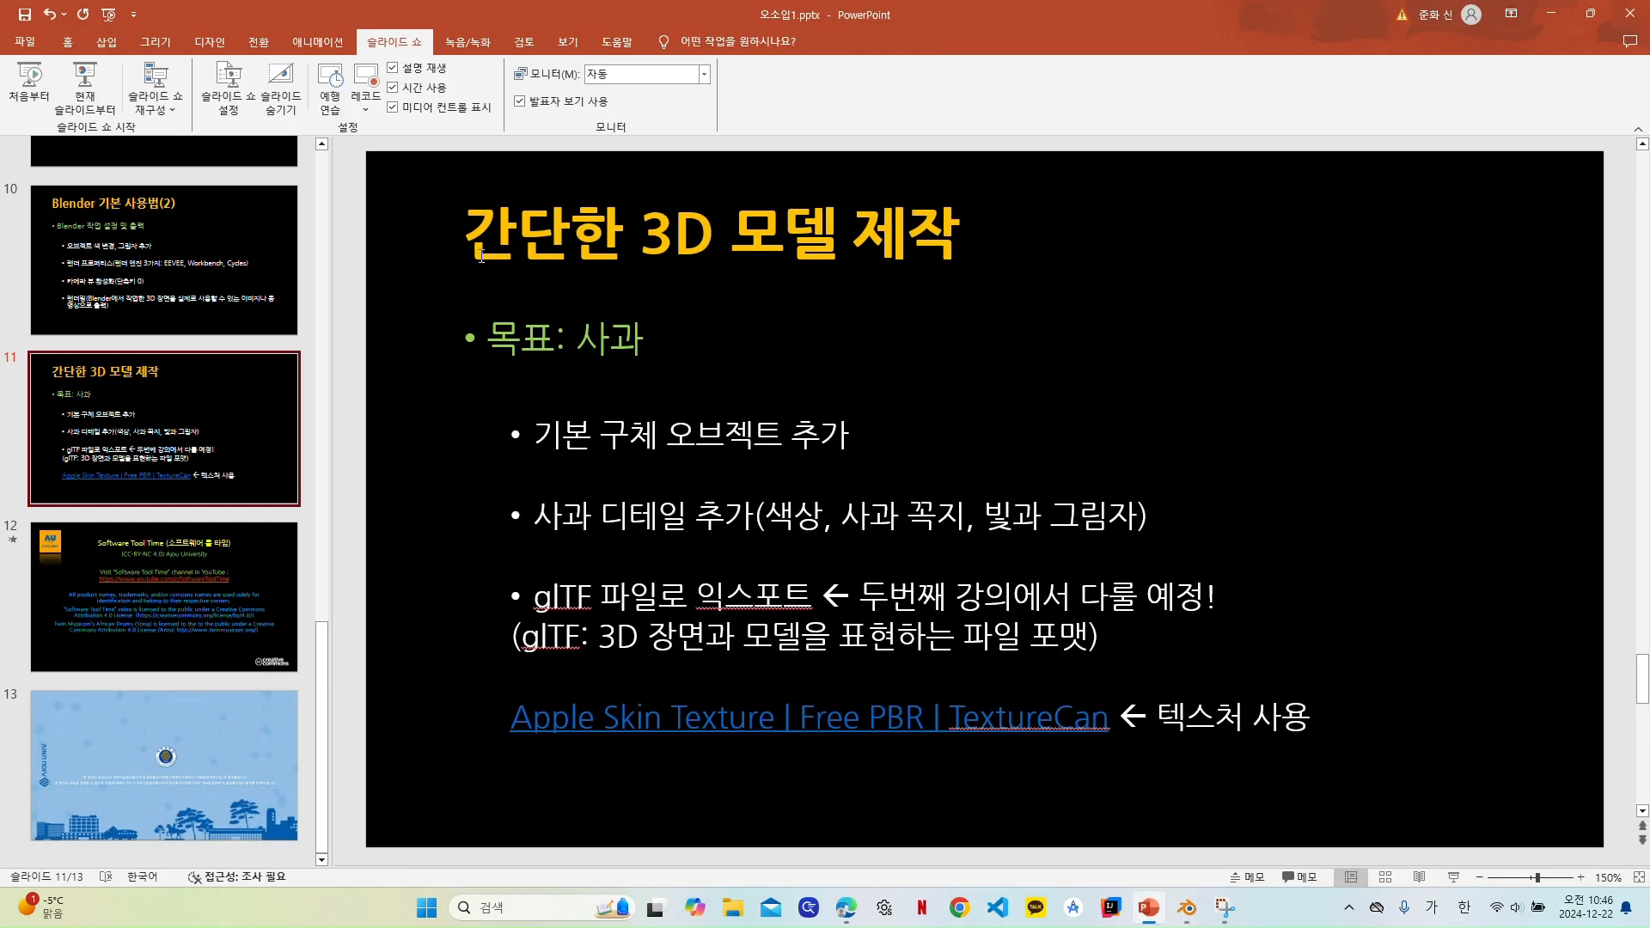